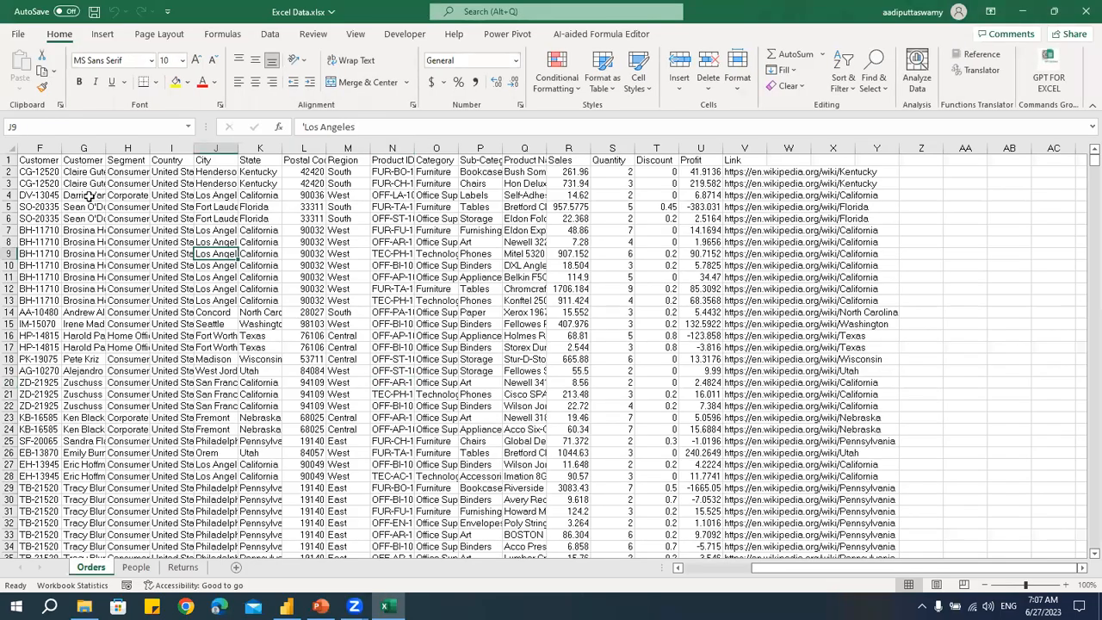
drag(89, 196, 536, 450)
click(609, 266)
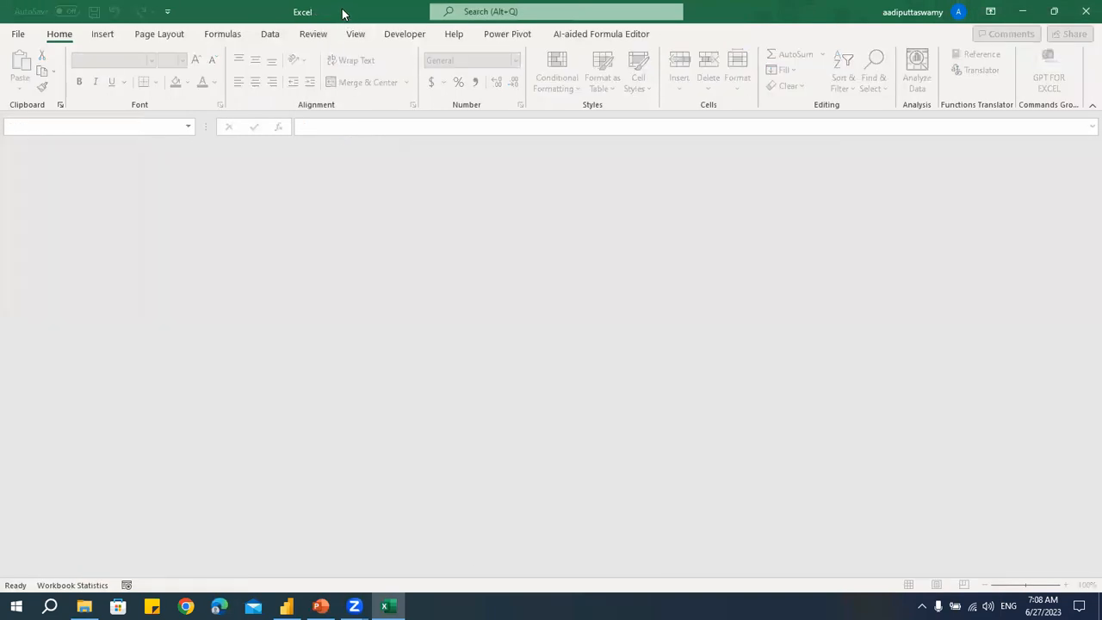
right_click(343, 12)
click(372, 102)
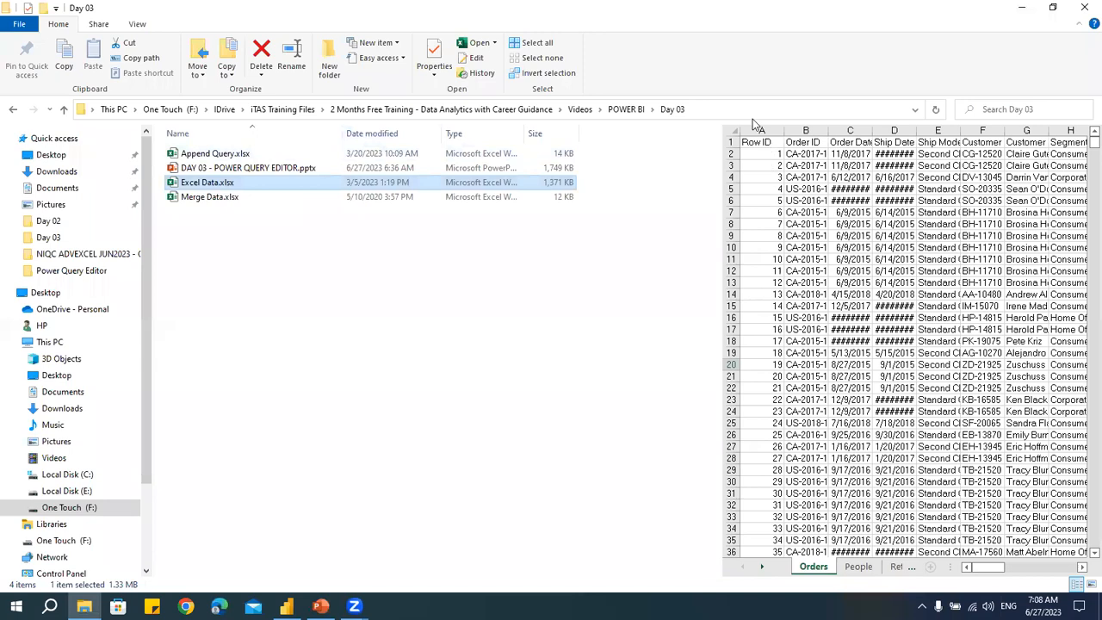
- Get data from the Excel workbook Excel Data.xlsx in the Day 03 folder using its copied folder path
click(750, 111)
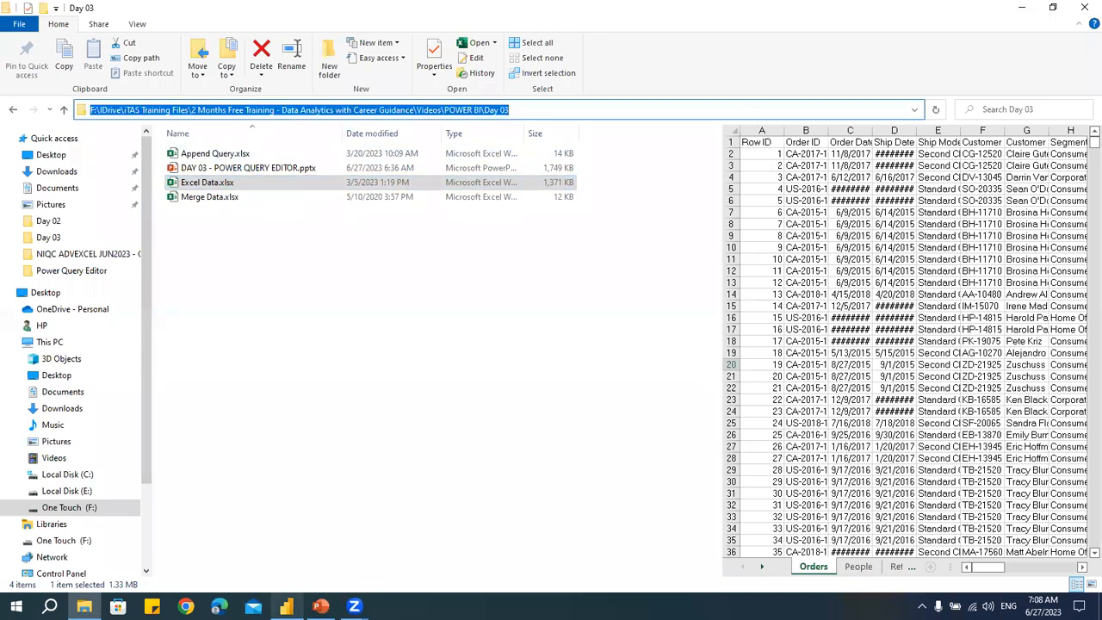
click(287, 606)
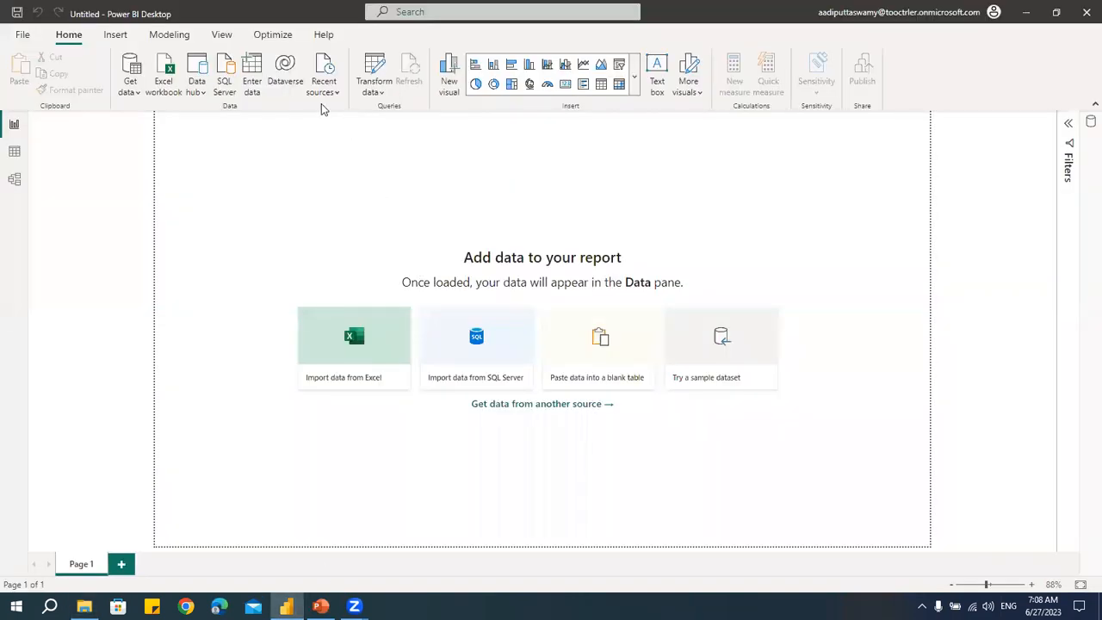
click(130, 94)
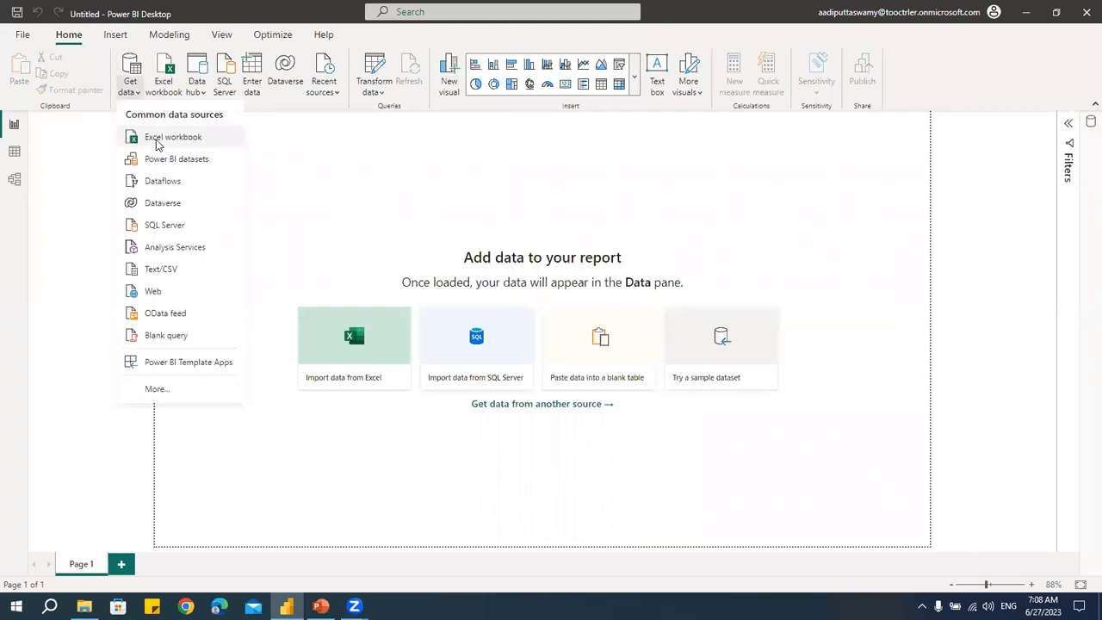
click(158, 138)
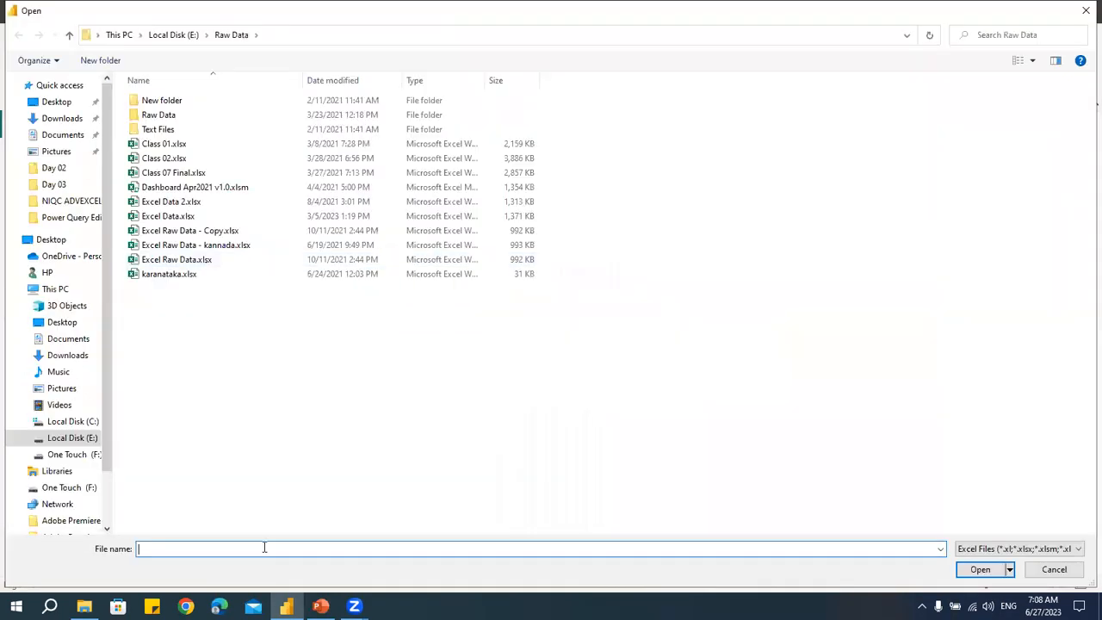
text(F:\IDrive\iTAS Training Files\2 Months Free Training - Data Analytics with Career Guidance\Videos\POWER BI\Day 03)
key(Return)
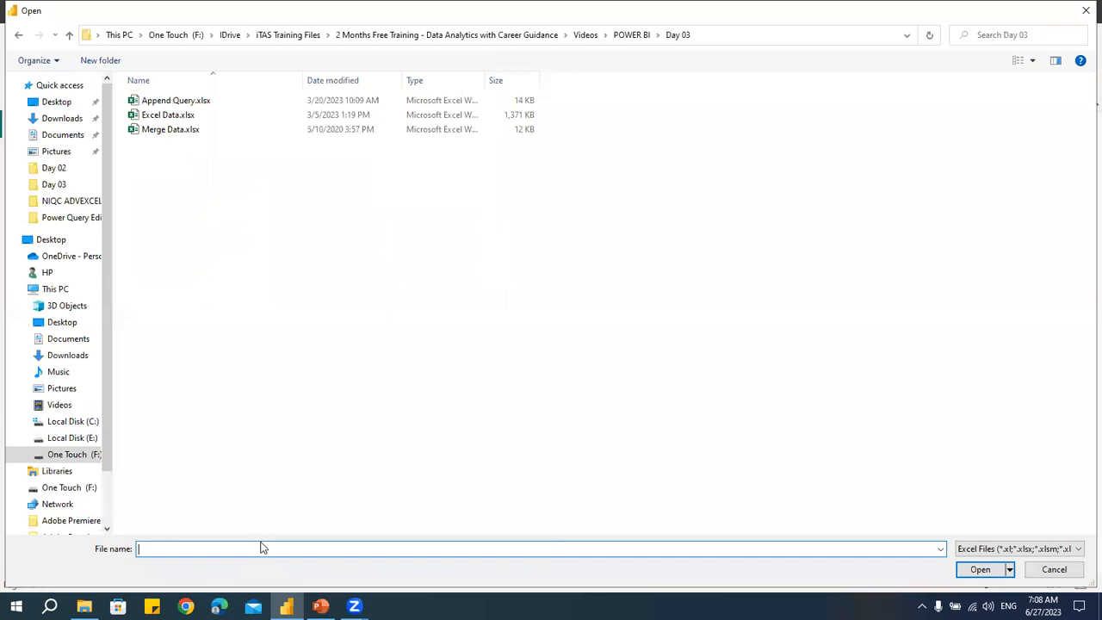
click(184, 117)
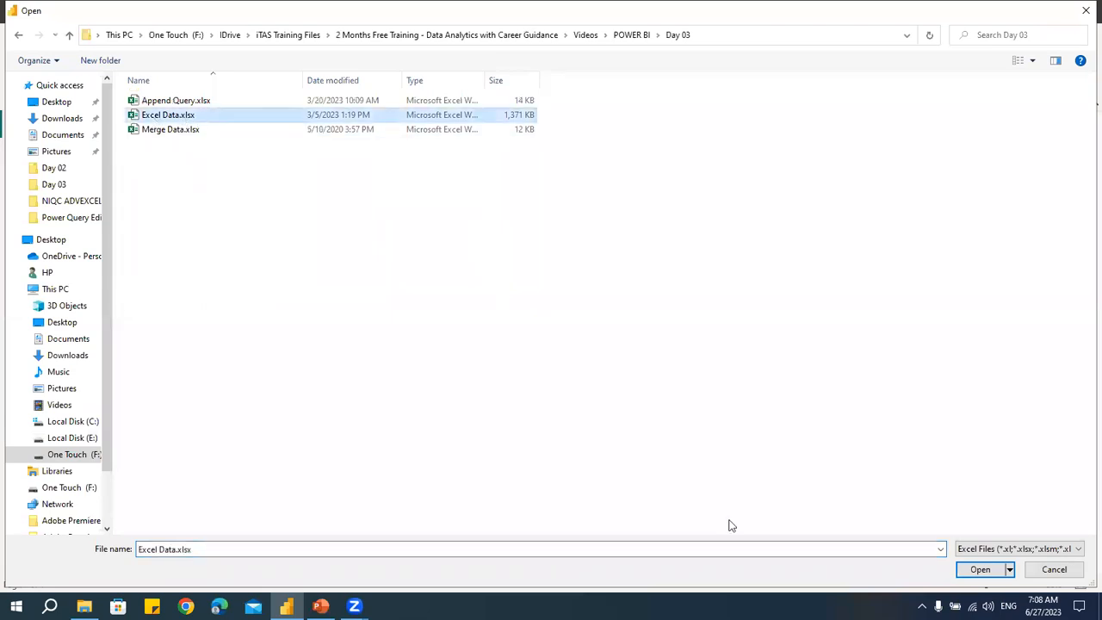
click(976, 570)
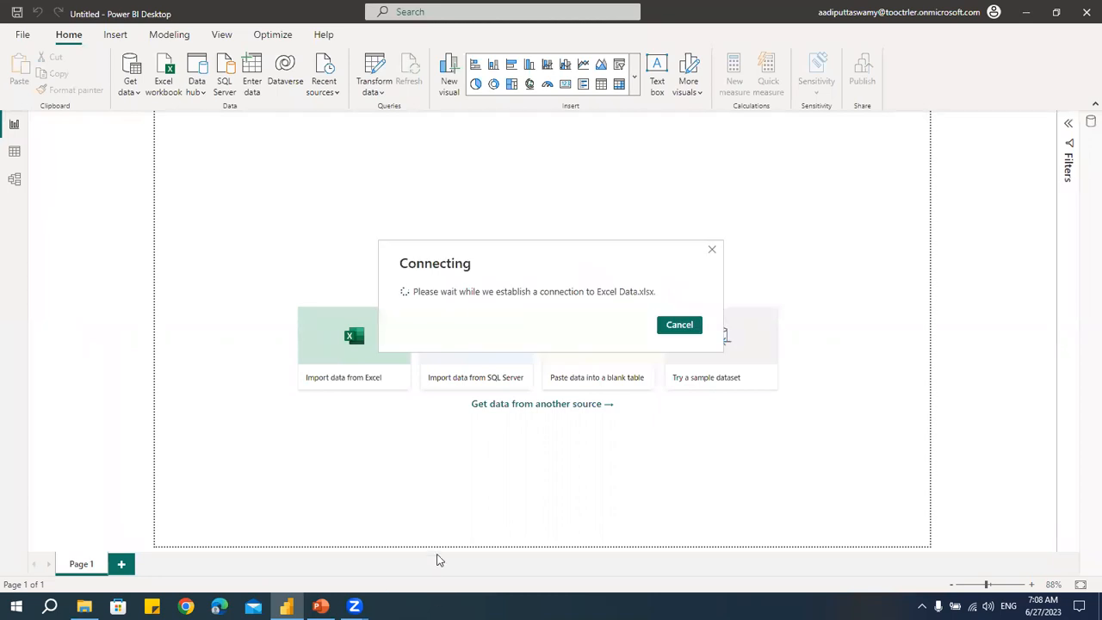
- Open Notepad and write the heading Power Query Editor
key(super+r)
text(calc)
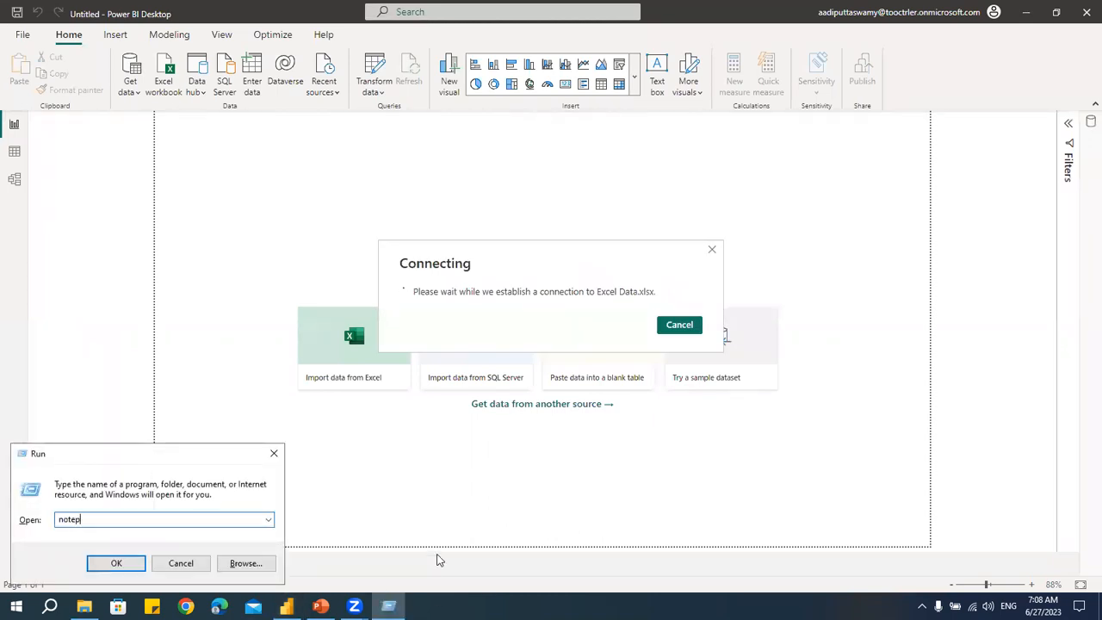
key(Return)
text(Power )
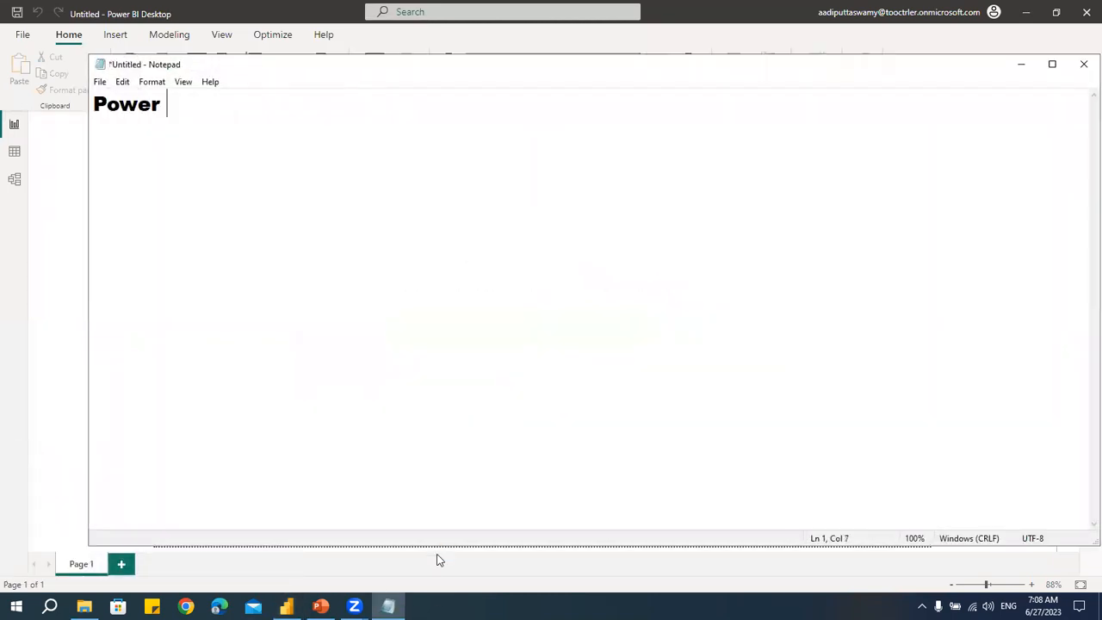
text(Query Editor)
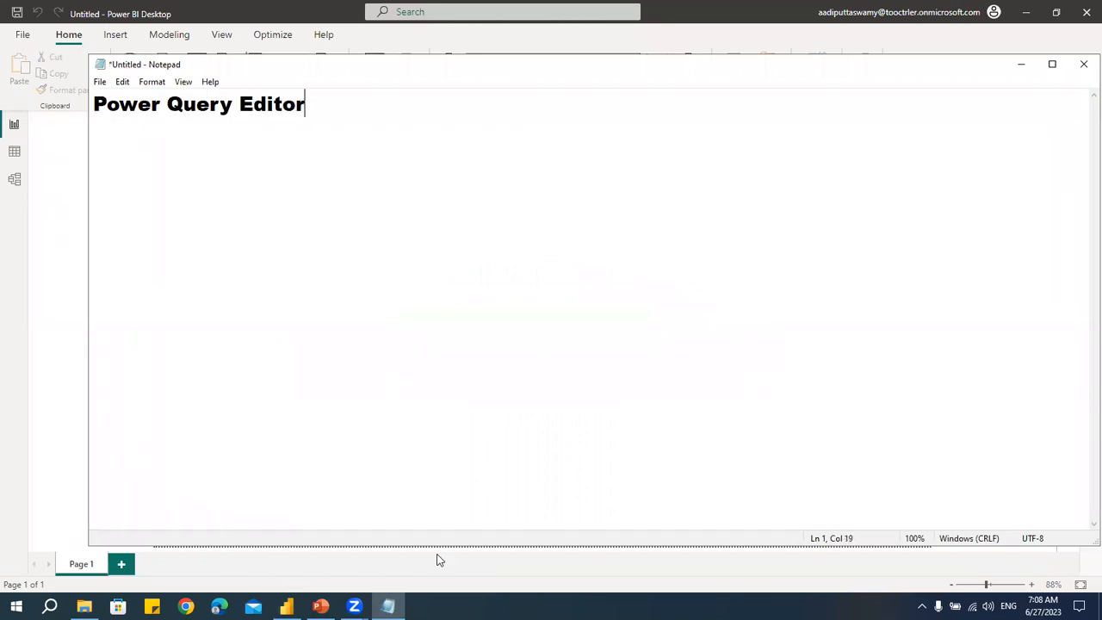
- Add the line --> ETL ----> Extract, Transform, Load below the heading
key(Return)
text(--> ETL )
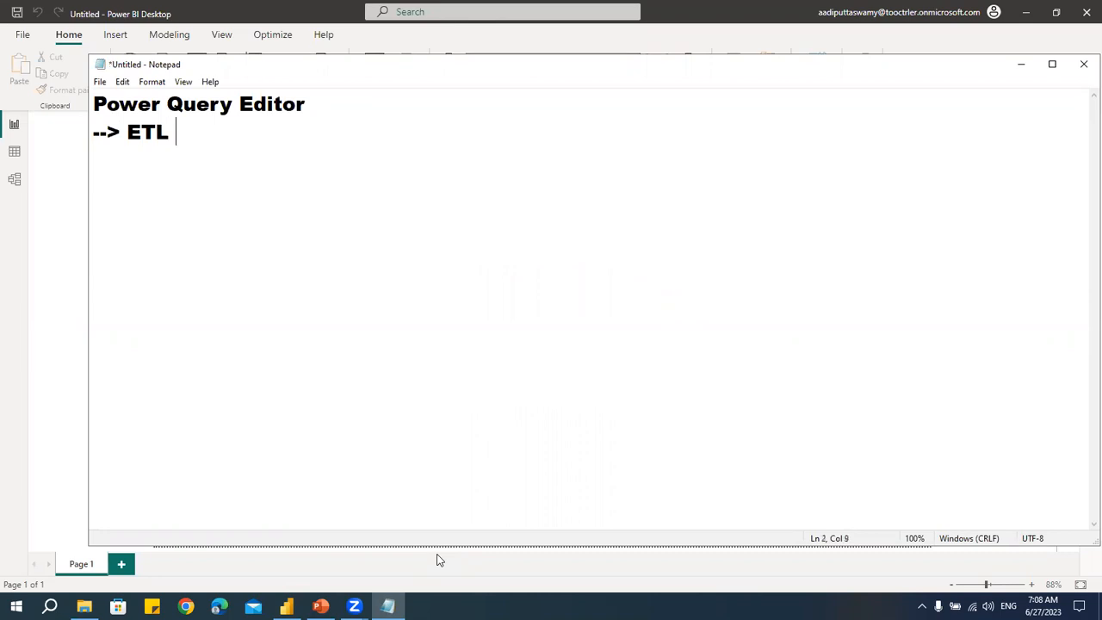
text(----> Extract, Transform, Load)
key(Return)
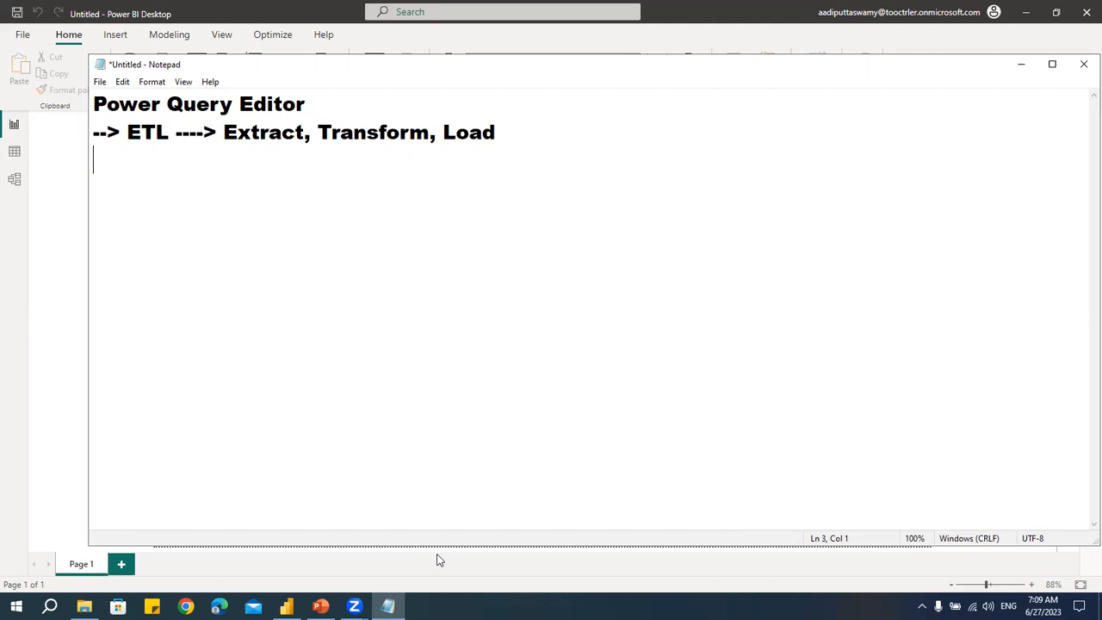
key(Return)
- Back in Power BI, select the Orders table in the Navigator and load it
key(alt+Tab)
click(291, 171)
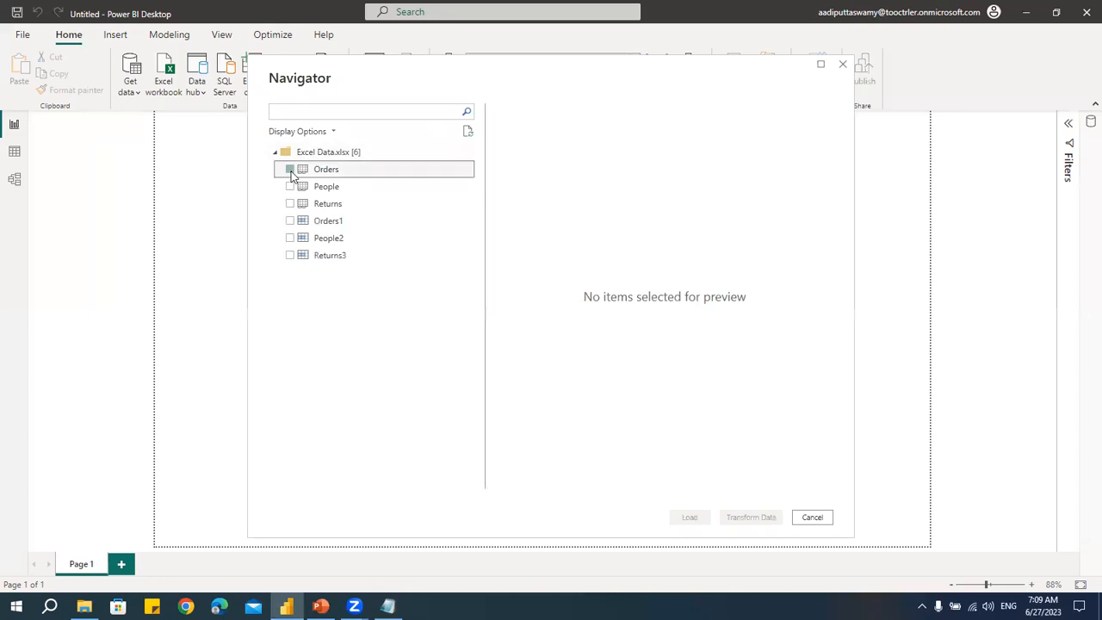
click(689, 517)
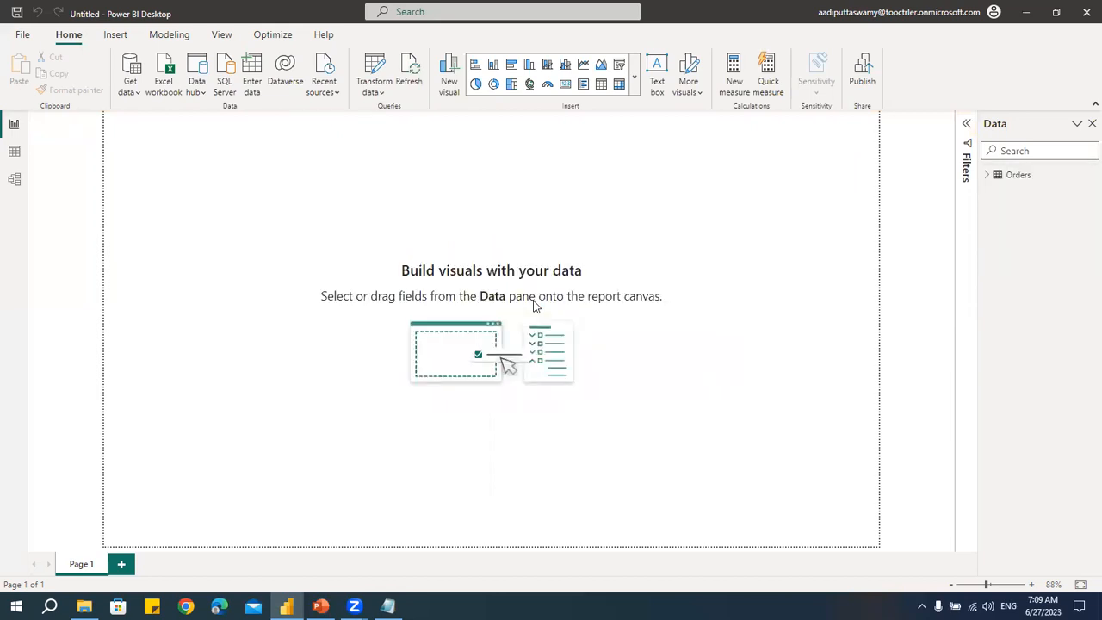
- Examine the Orders table's fields and its rows in the Data view, then return to the report
click(988, 174)
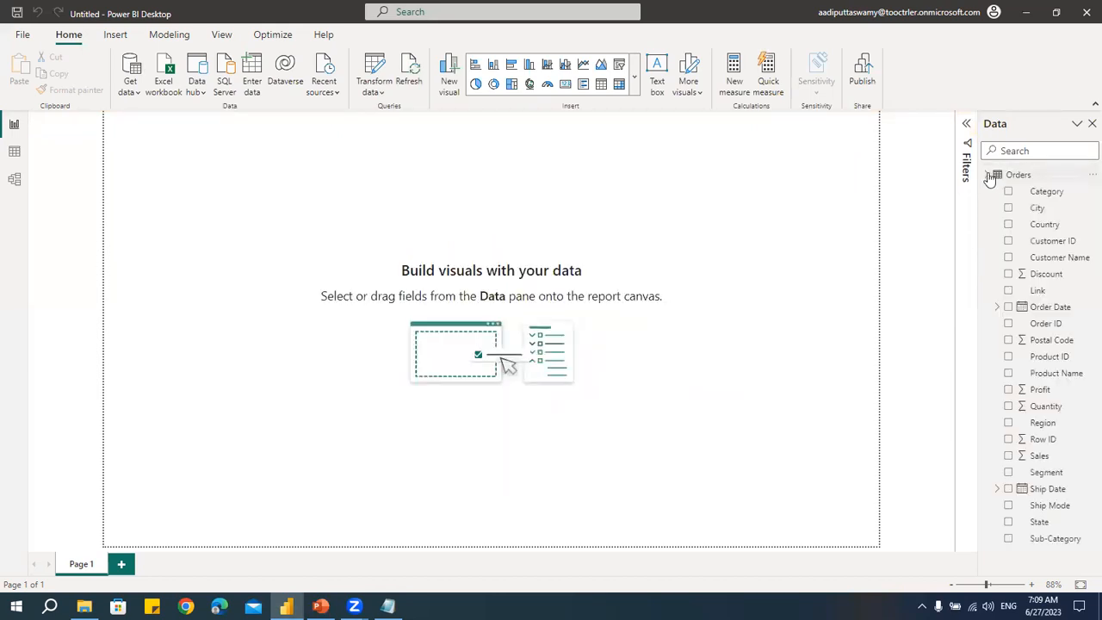
click(17, 157)
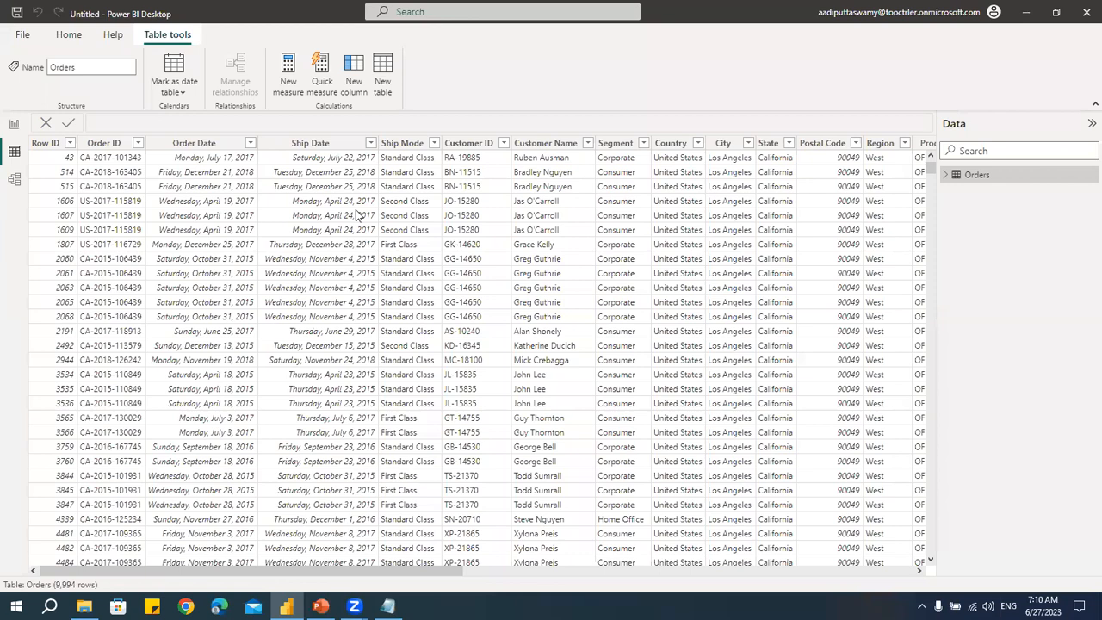
click(544, 145)
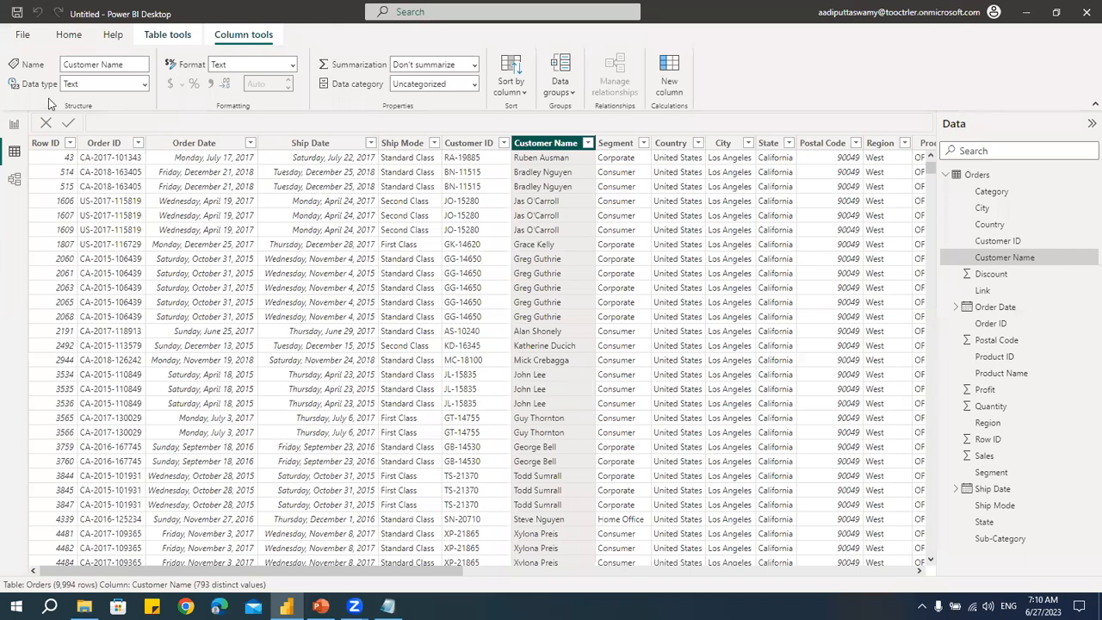
click(14, 124)
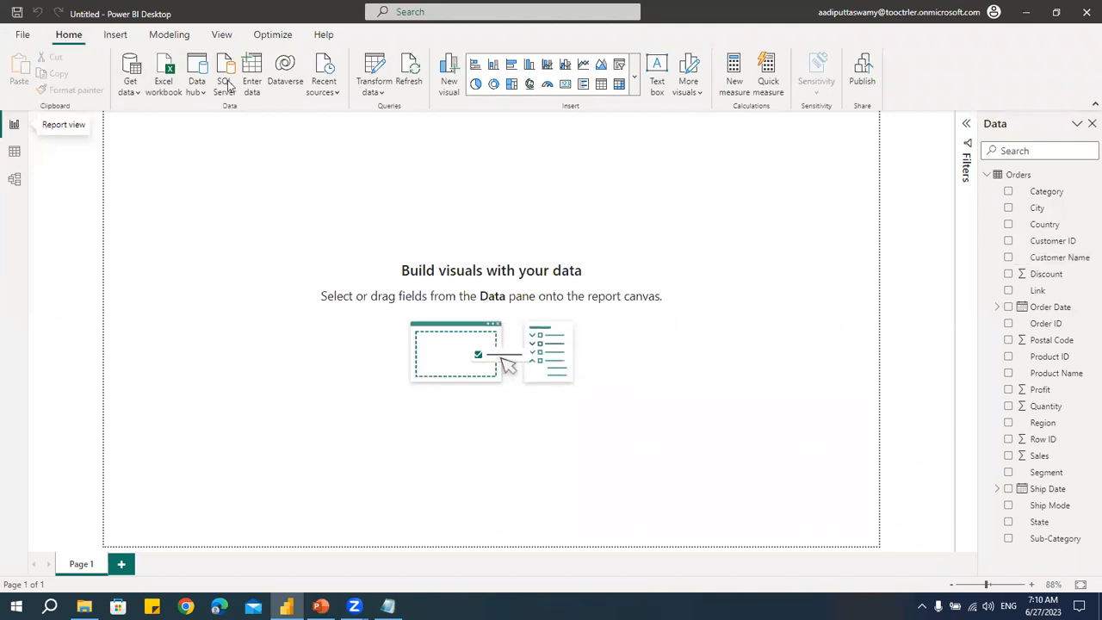
- Open the Power Query Editor with Transform data
click(374, 89)
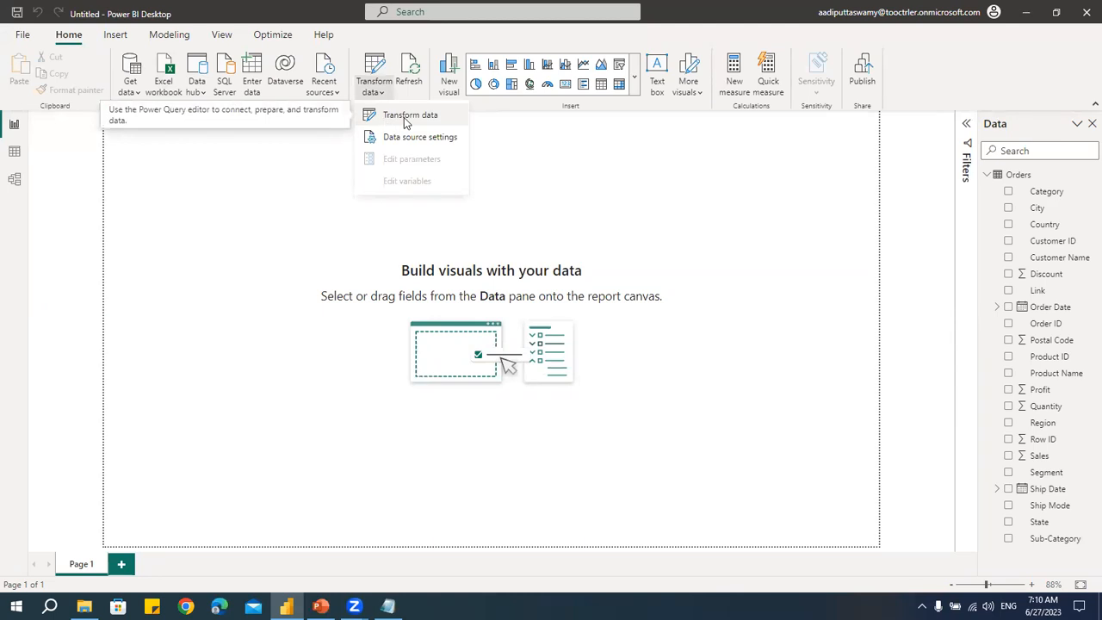
click(405, 120)
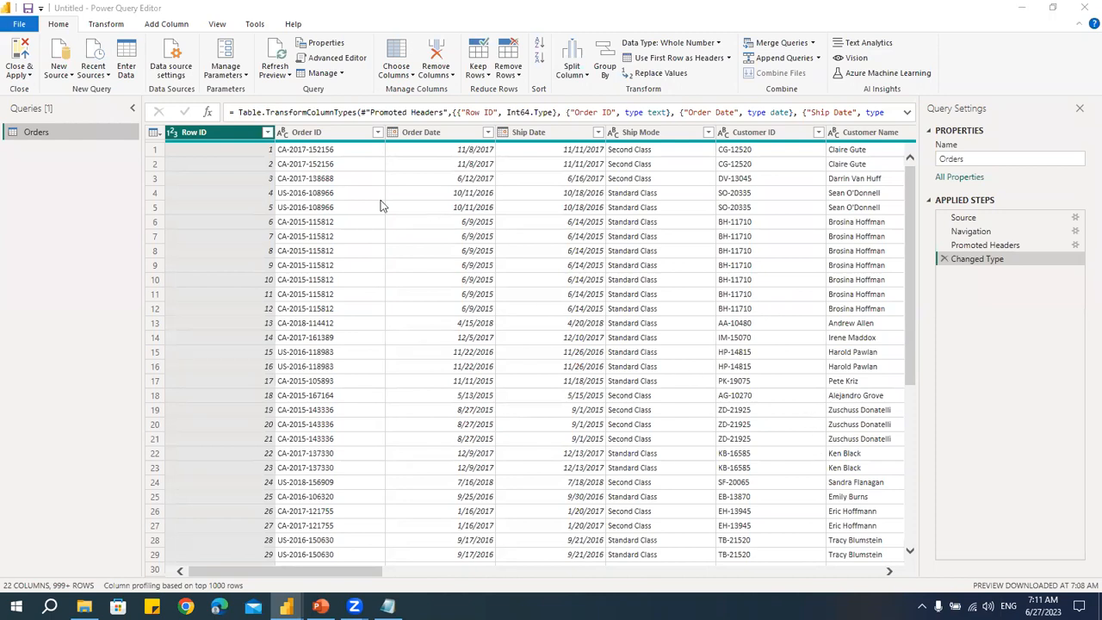
click(48, 215)
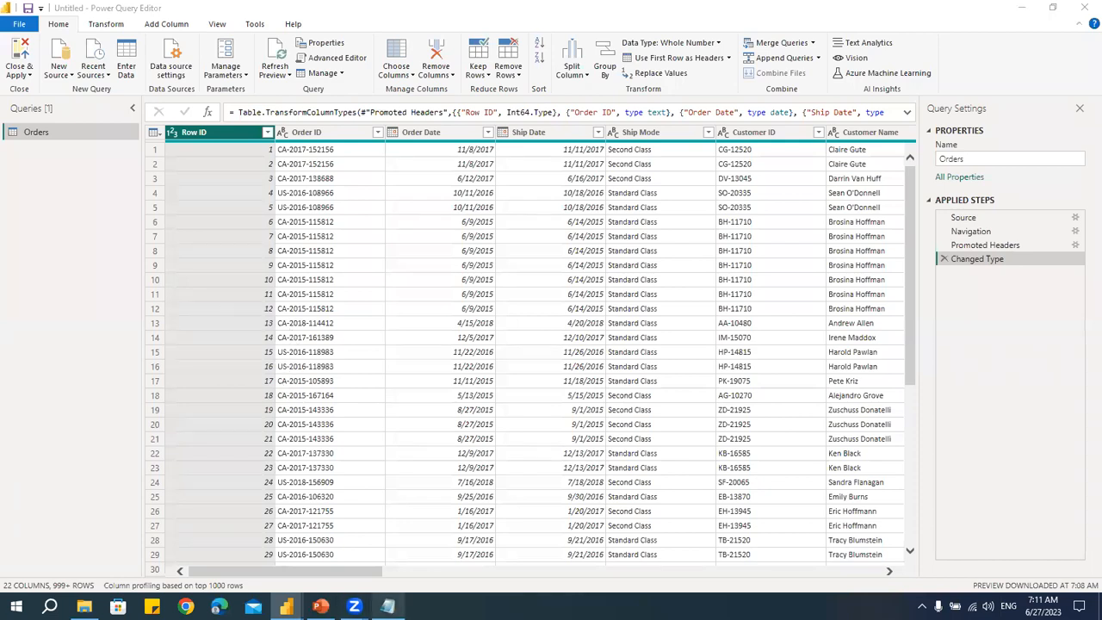
- In the Notepad notes, add the point 1. Modify the Values
click(388, 606)
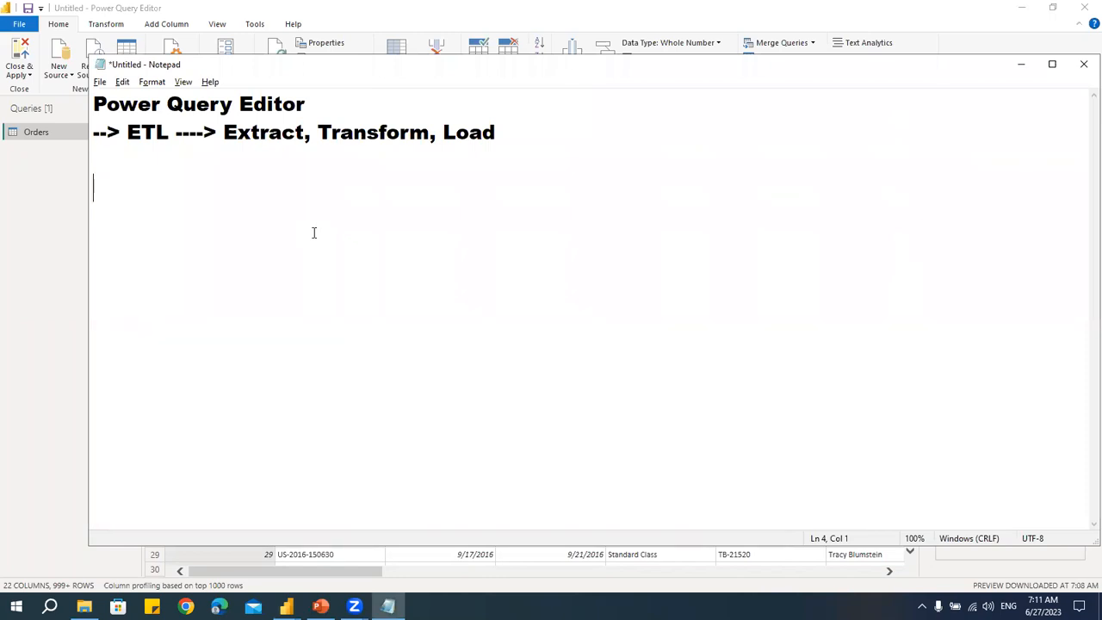
text(1. Modify th)
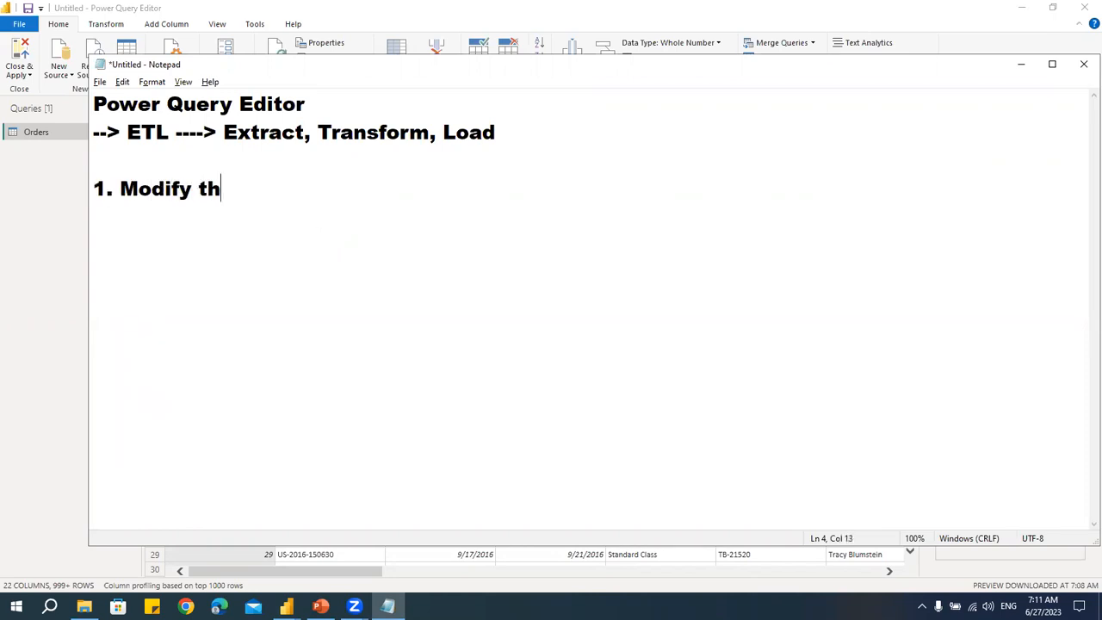
text(e Values)
key(Return)
- List > Text, > Number and > Date as sub-points under Modify the Values
text(> T)
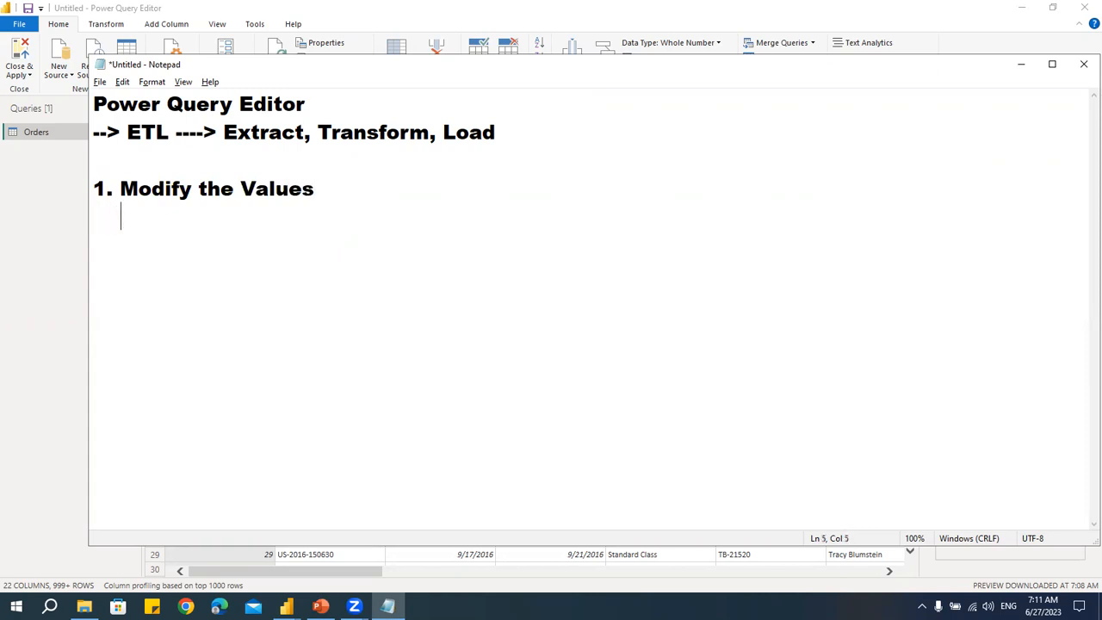
text(ext)
key(BackSpace)
text(xt)
key(Return)
text(> Num)
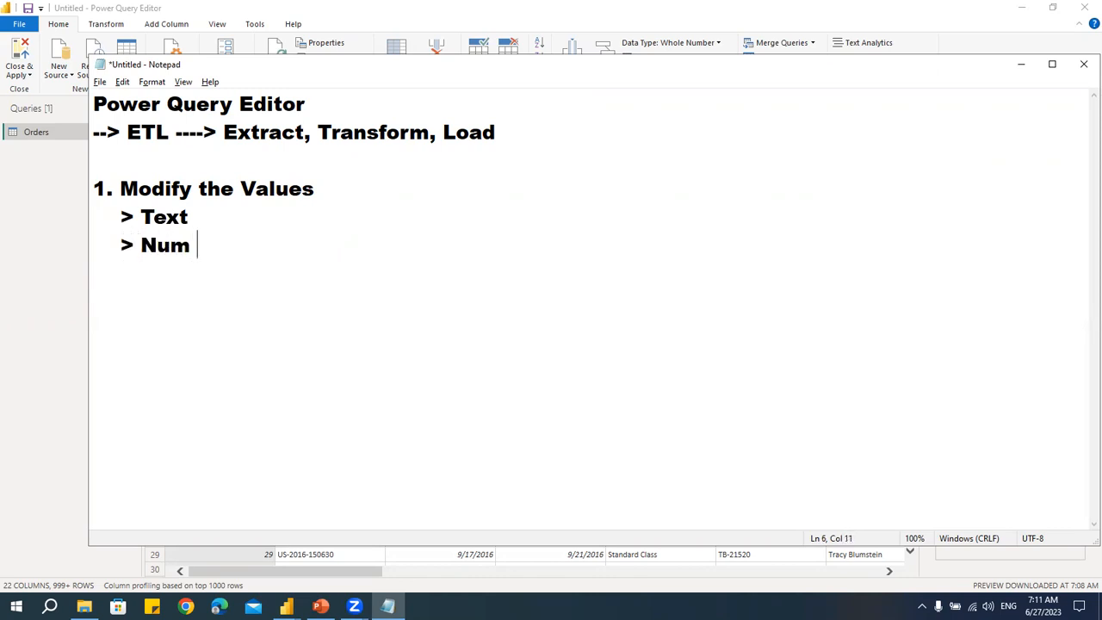
key(BackSpace)
text(ber)
key(Return)
text(> Date)
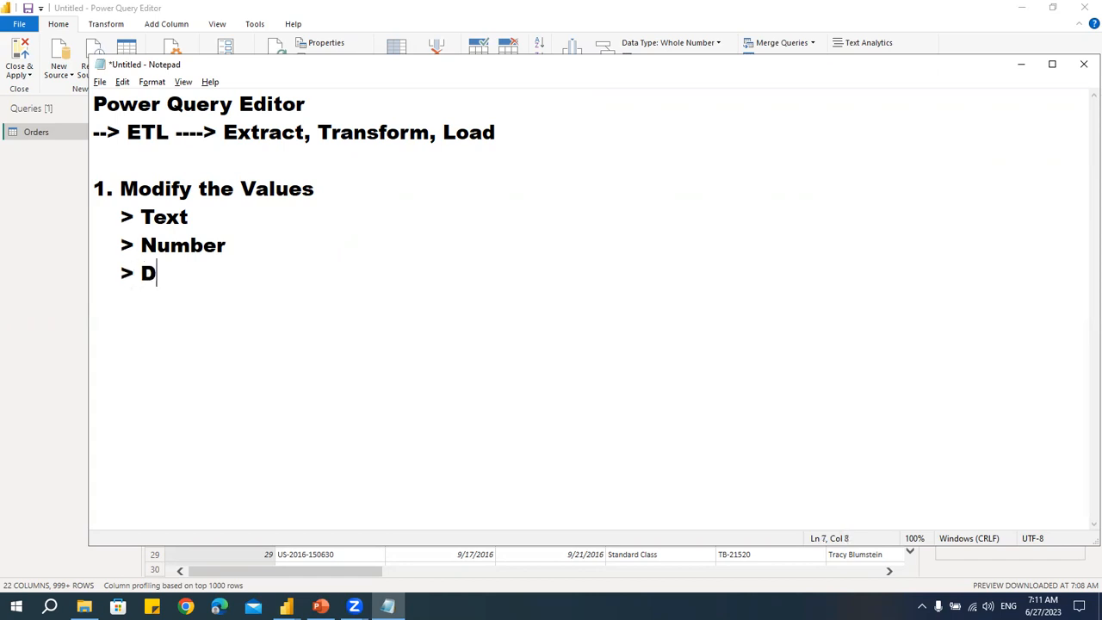
key(Return)
- Add the point 2. Restructure of the Table
text(2. Restru)
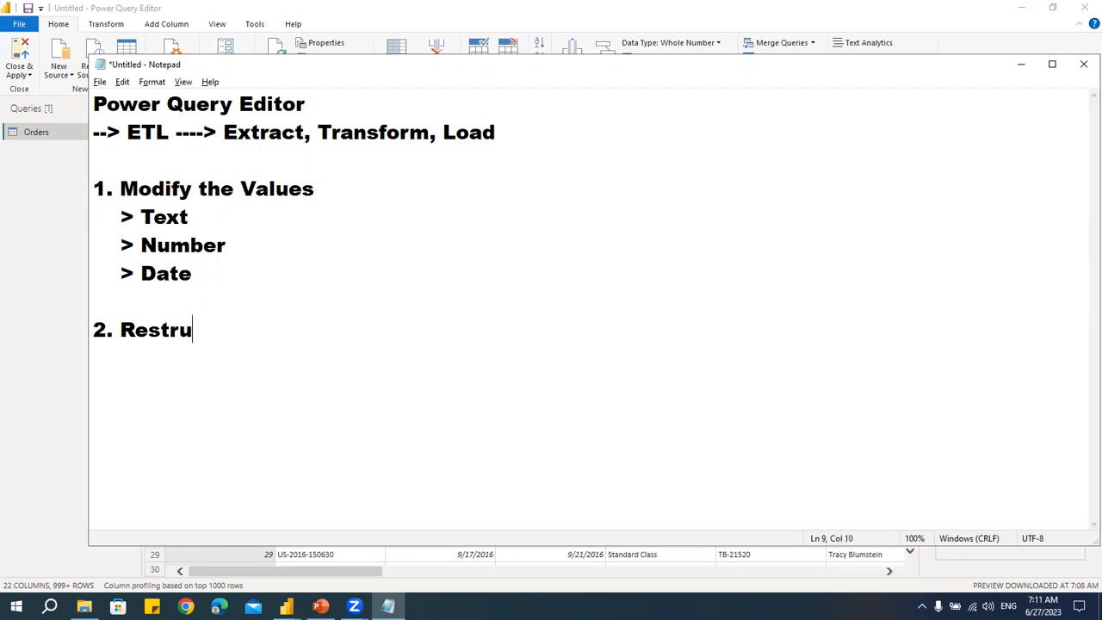
text(cture of the Rab)
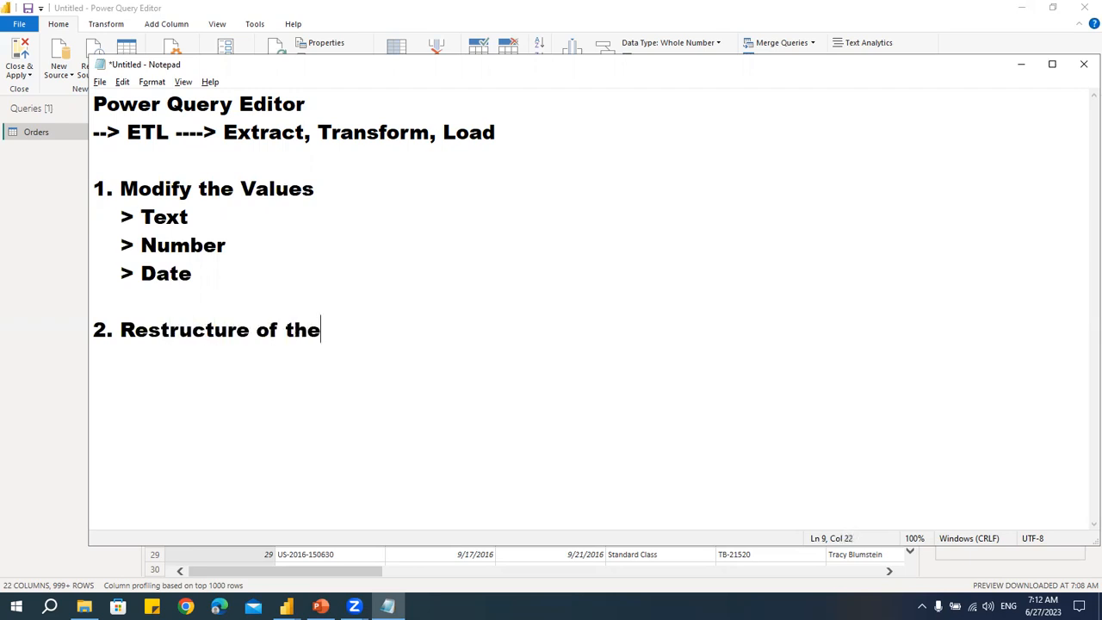
key(BackSpace)
key(BackSpace)
- Add the sub-points > Remove / Keep Columns and > Remove / Keep Rows under Restructure of the Table
key(BackSpace)
text(Table)
key(Return)
text(?)
key(BackSpace)
text(> Remove)
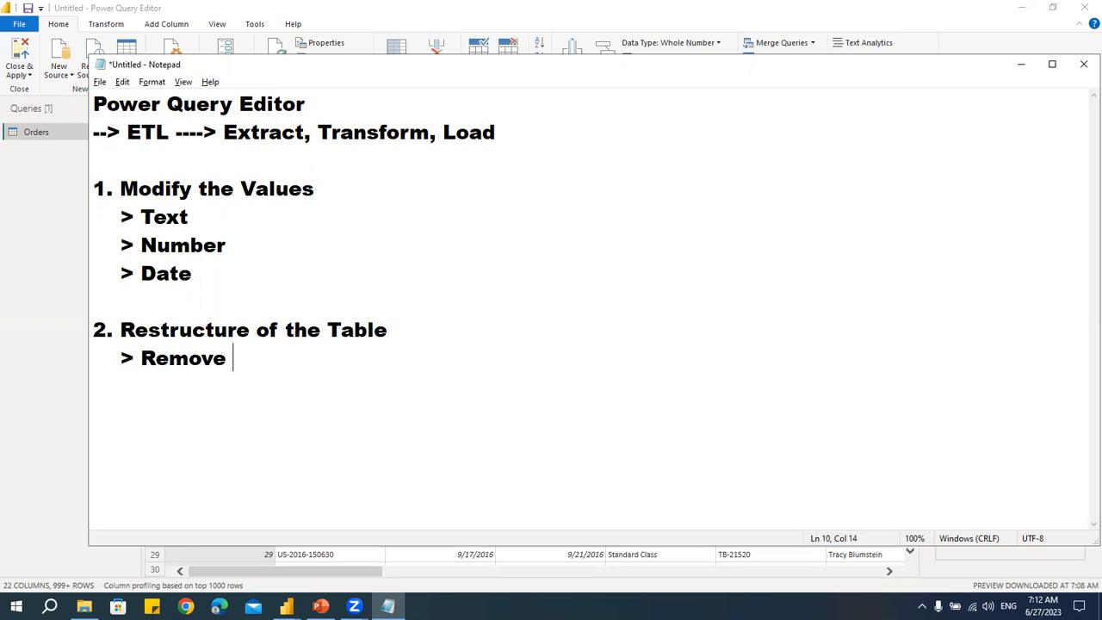
text( / Keep Columns)
key(Return)
text(> rem)
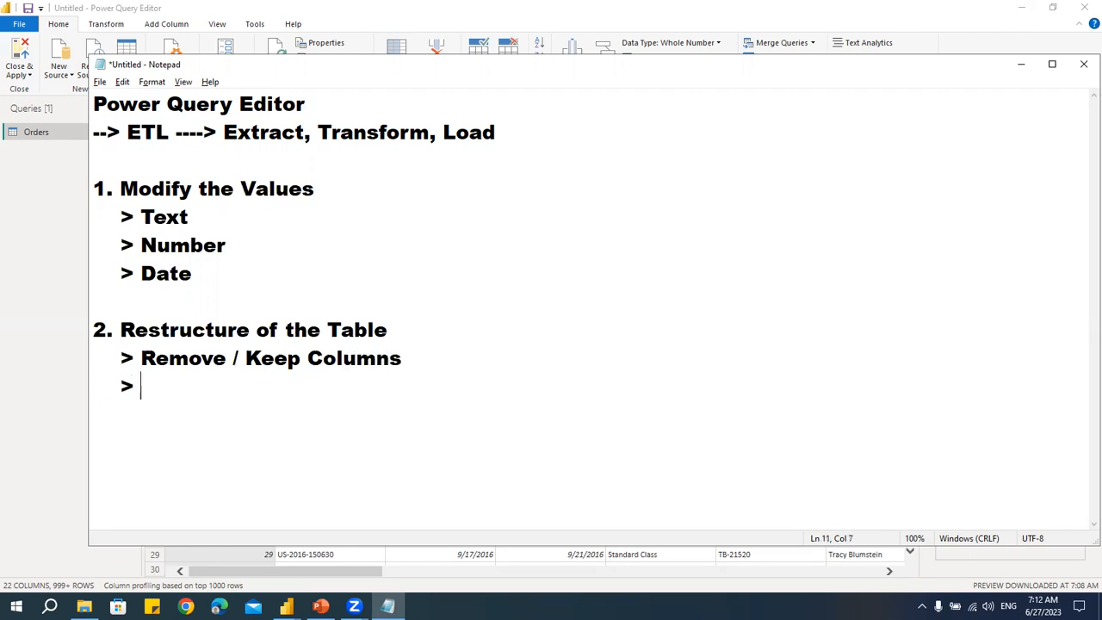
key(BackSpace)
key(BackSpace)
key(BackSpace)
text(Remove / Kee)
key(BackSpace)
key(BackSpace)
text(Keep Rows)
key(Return)
key(Return)
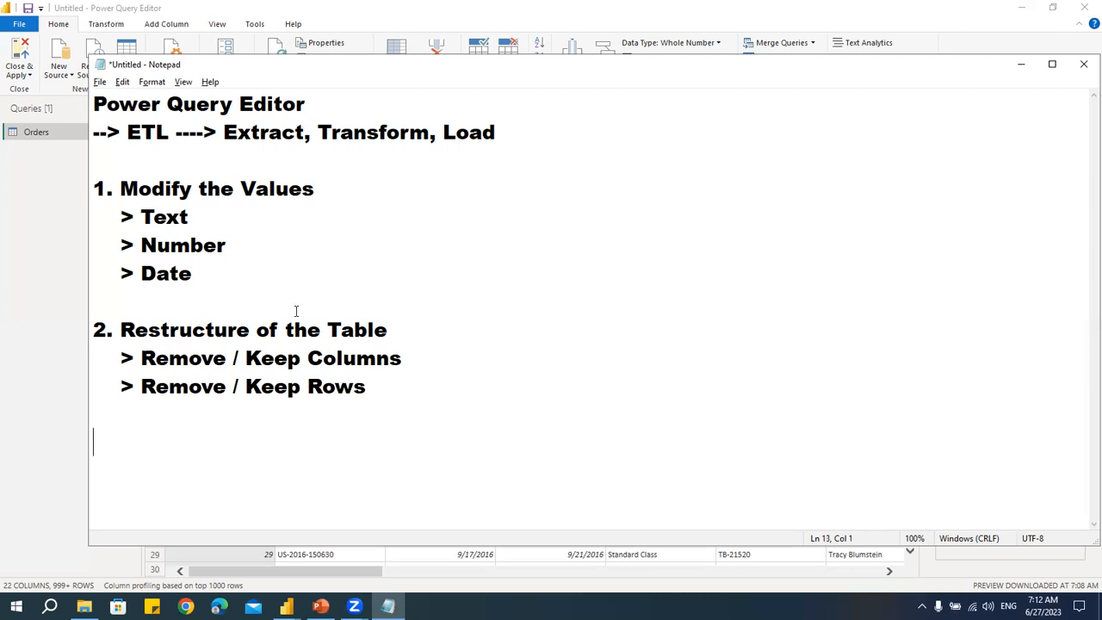
- Below the Restructure of the Table sub-points, add the point 3. Split Columns to the notes
key(Return)
key(Return)
key(Return)
key(Return)
key(Return)
key(Return)
key(Return)
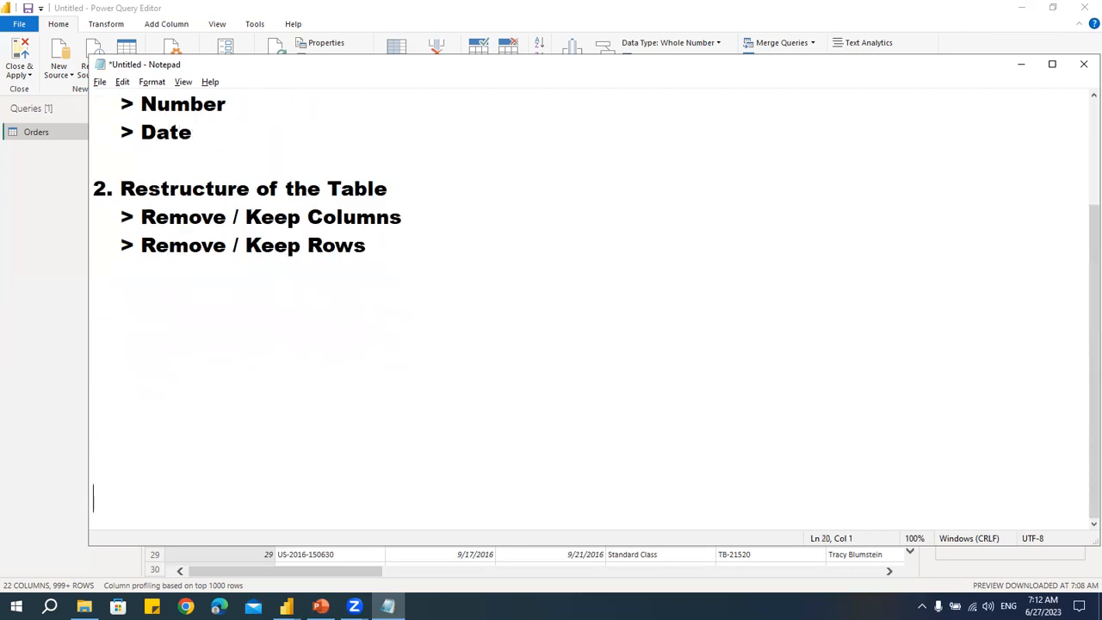
scroll(138, 221, down, 1)
click(119, 242)
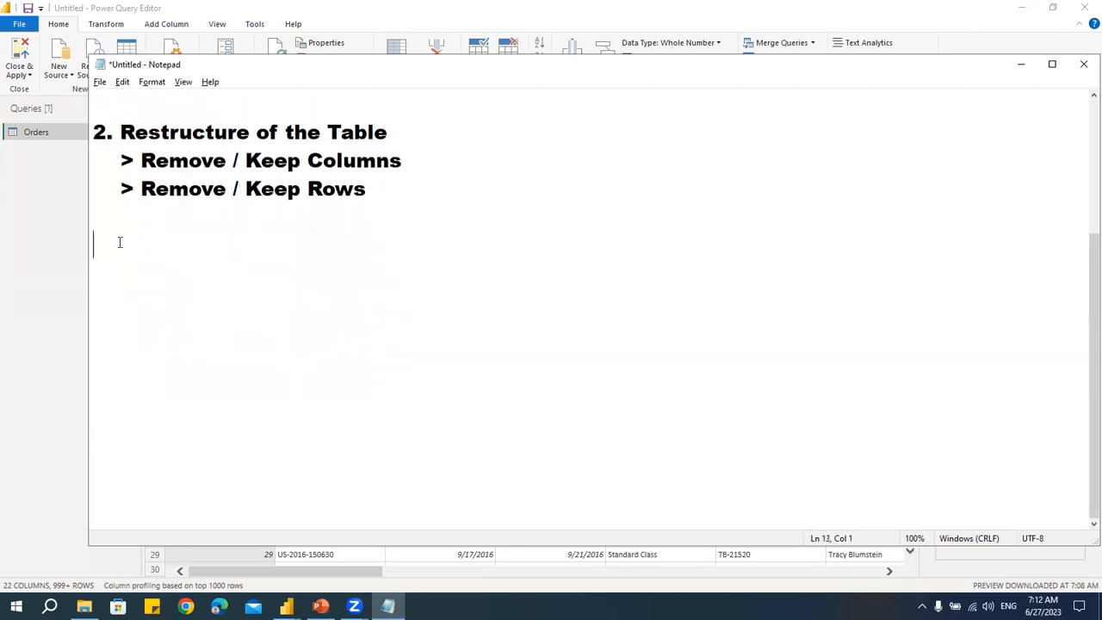
text(3. Split Columns)
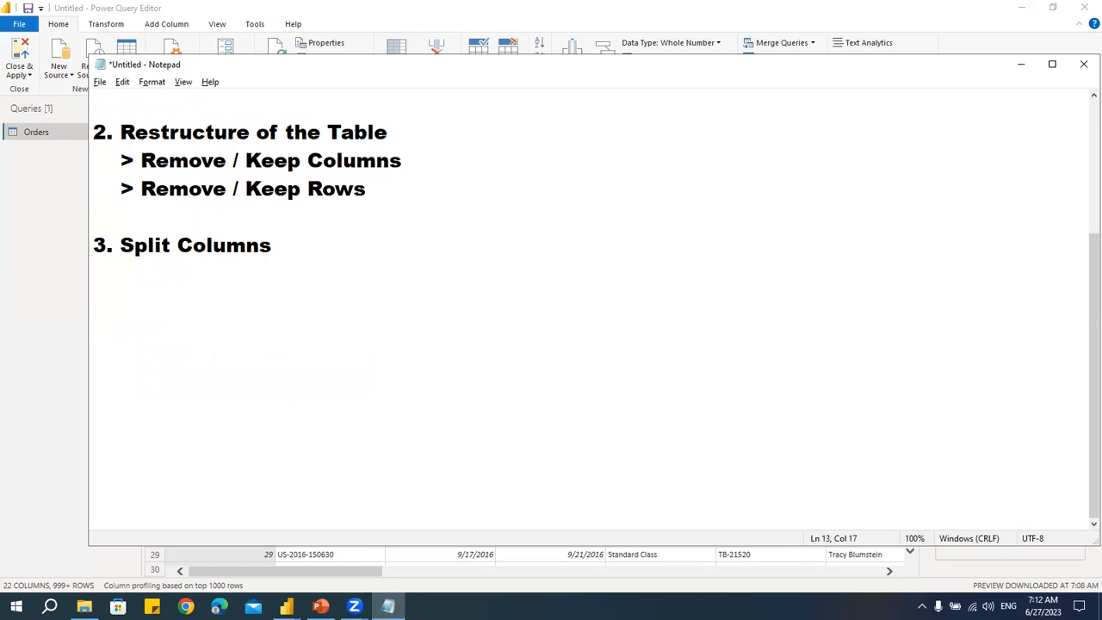
- Add the point 4. Group Data on a new line after a blank line
key(Return)
key(Return)
text(4. Group)
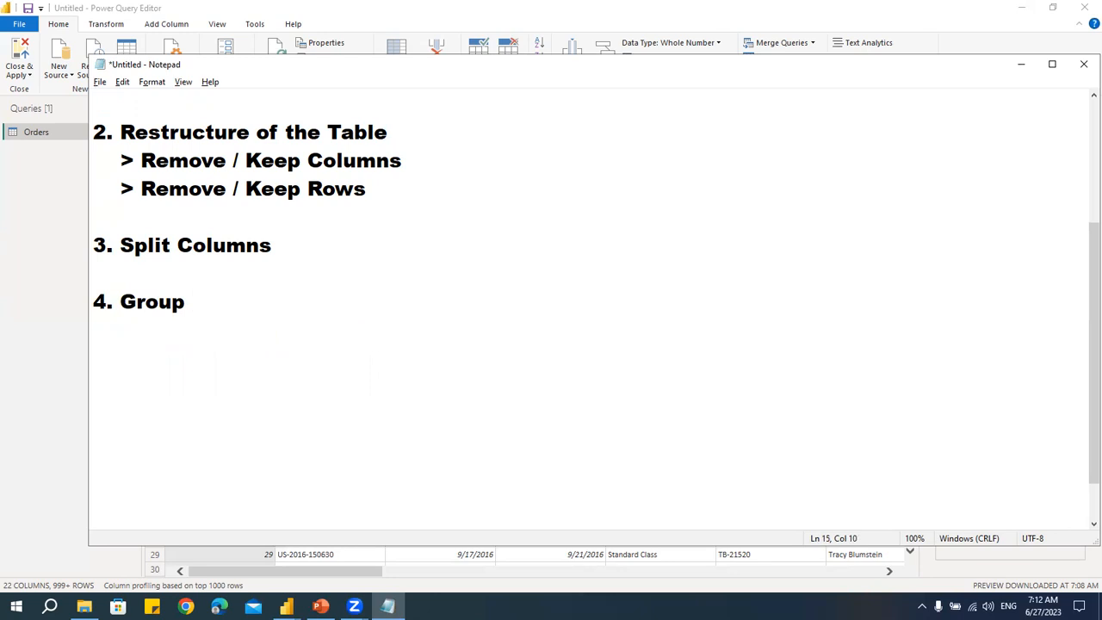
text( Data)
key(Return)
key(Return)
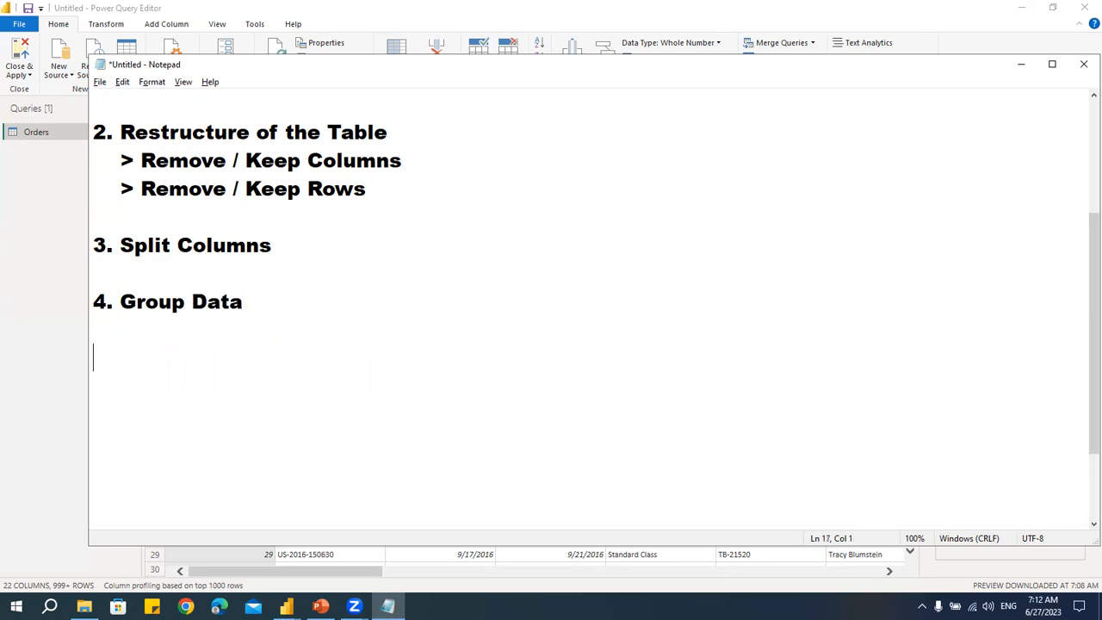
- Add the point 5. Pivot / Unpivot Table
text(5. Pivot / U)
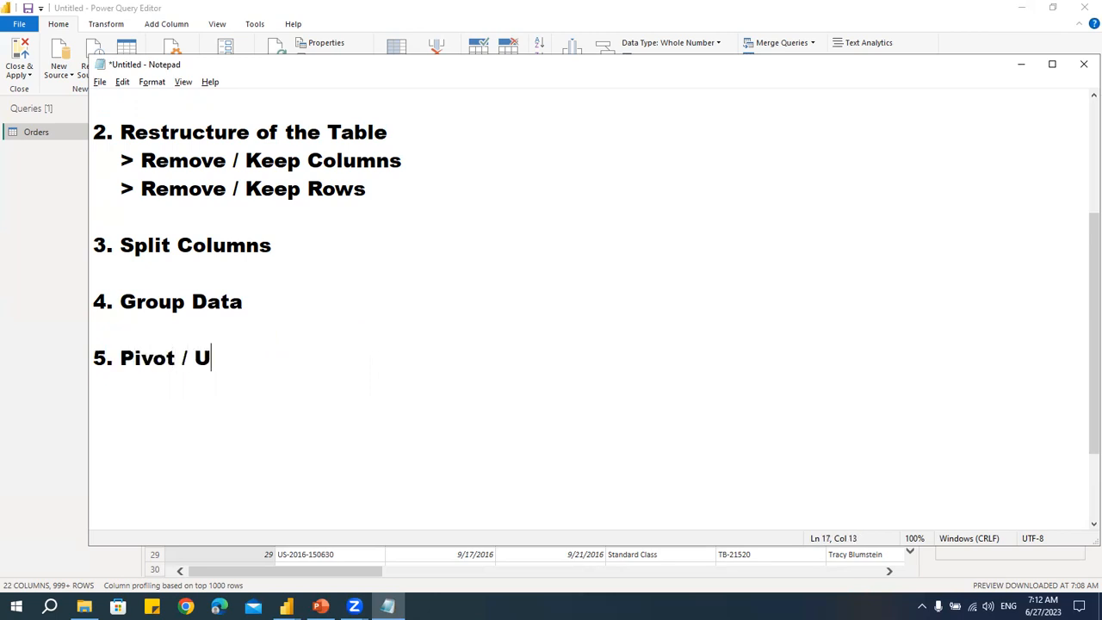
text(npivot )
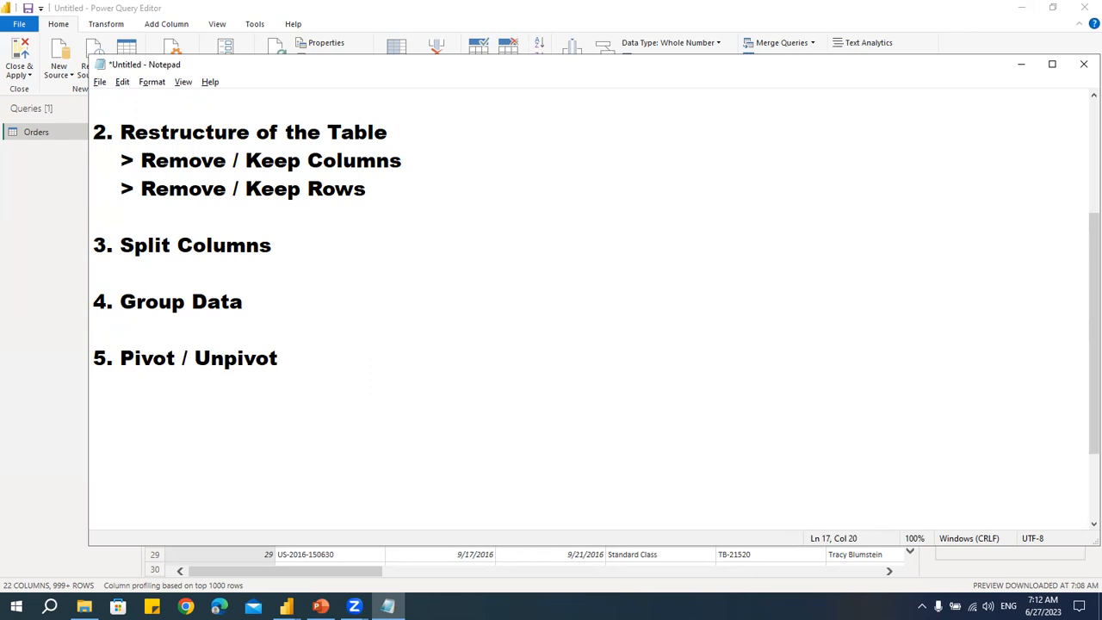
text(Tab)
key(BackSpace)
text(able)
- Add the point 6. Append the Tables
key(Return)
key(Return)
text(6)
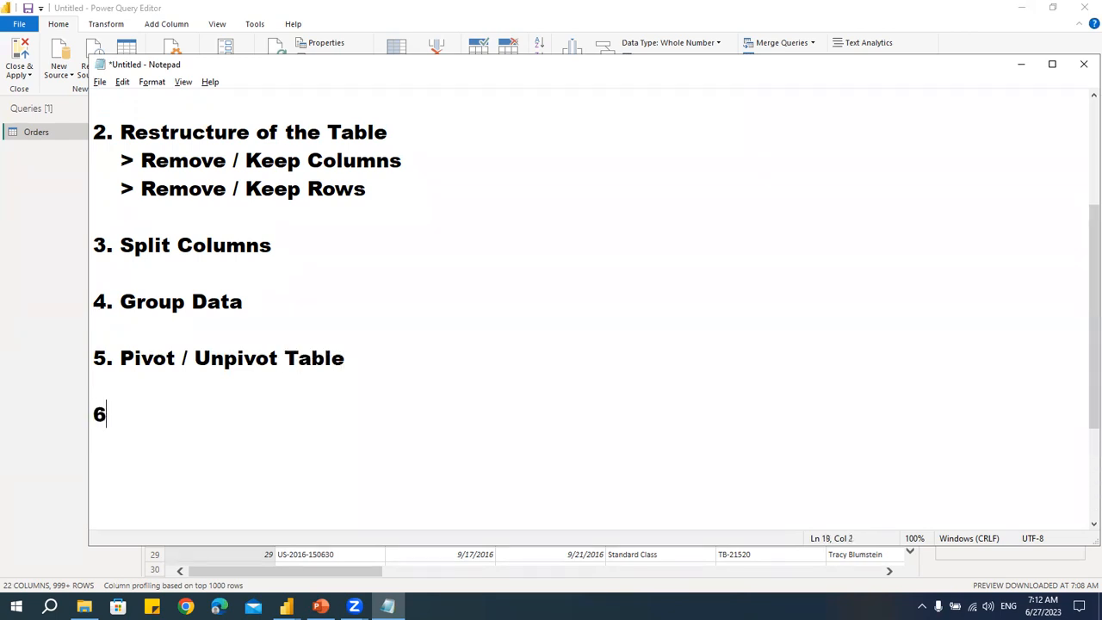
text(. App3)
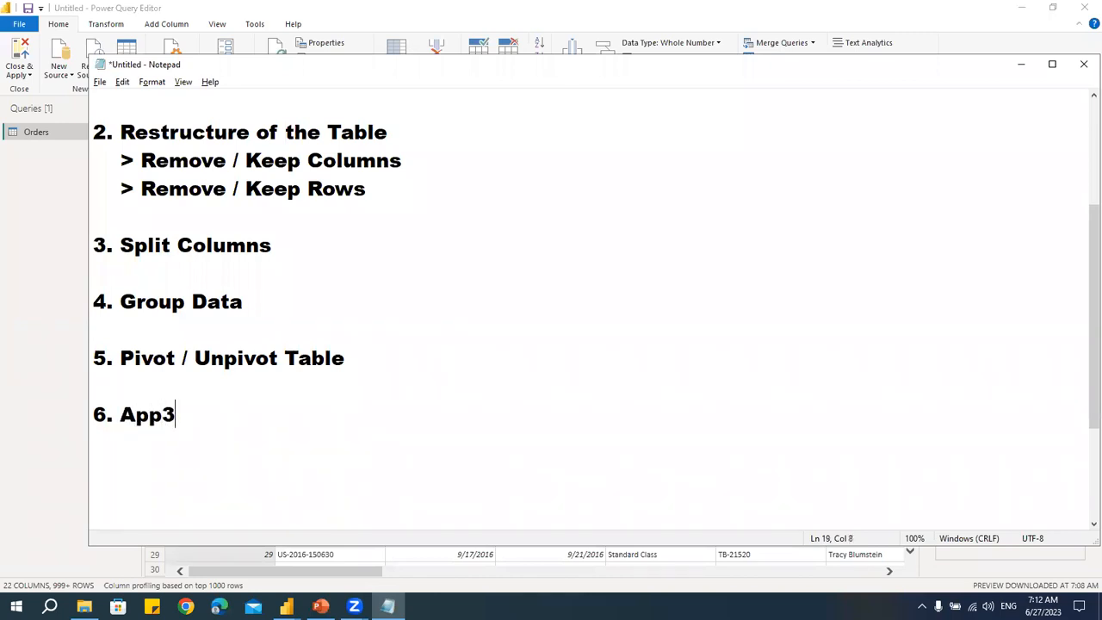
key(BackSpace)
text(end the Tale)
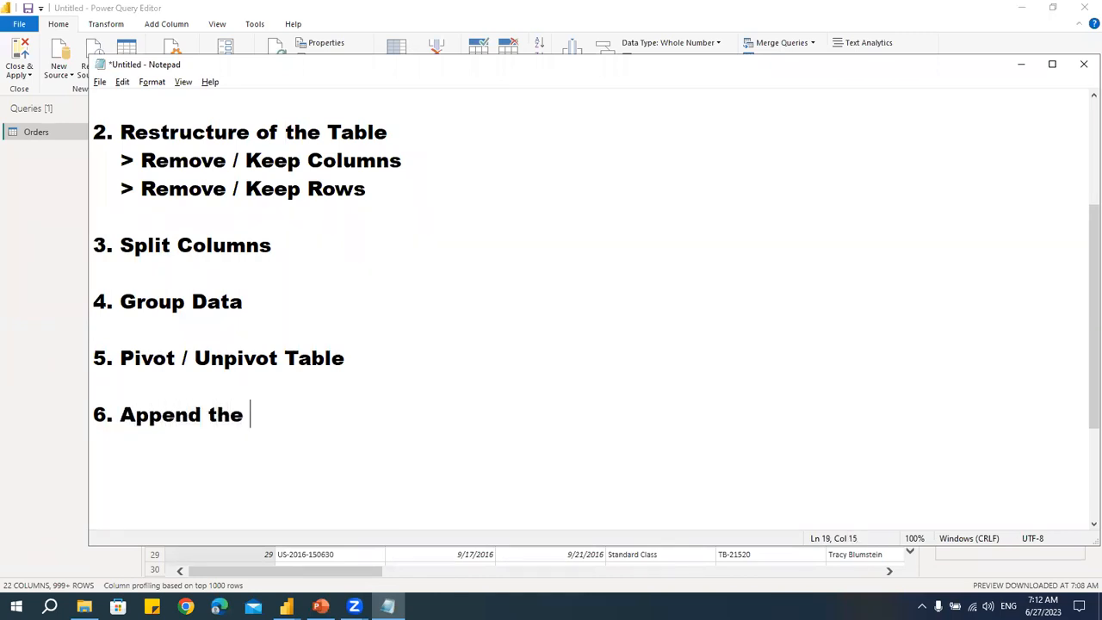
key(BackSpace)
key(BackSpace)
text(bles)
key(Return)
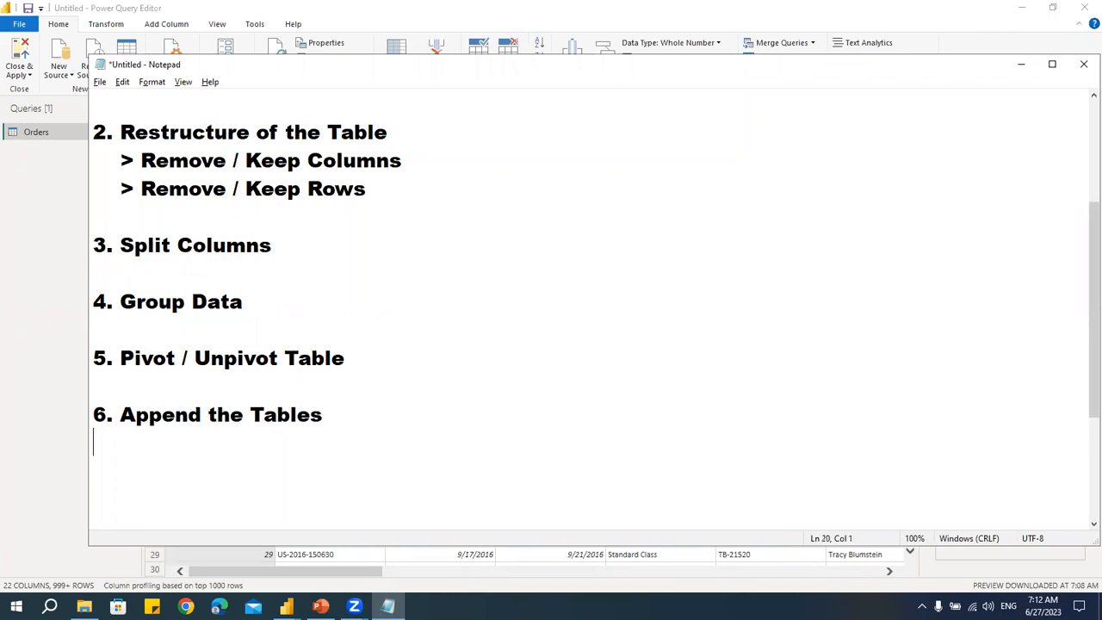
- Add the point 7. Merge Tables directly below point 6
text(7. Merge Tables)
key(Return)
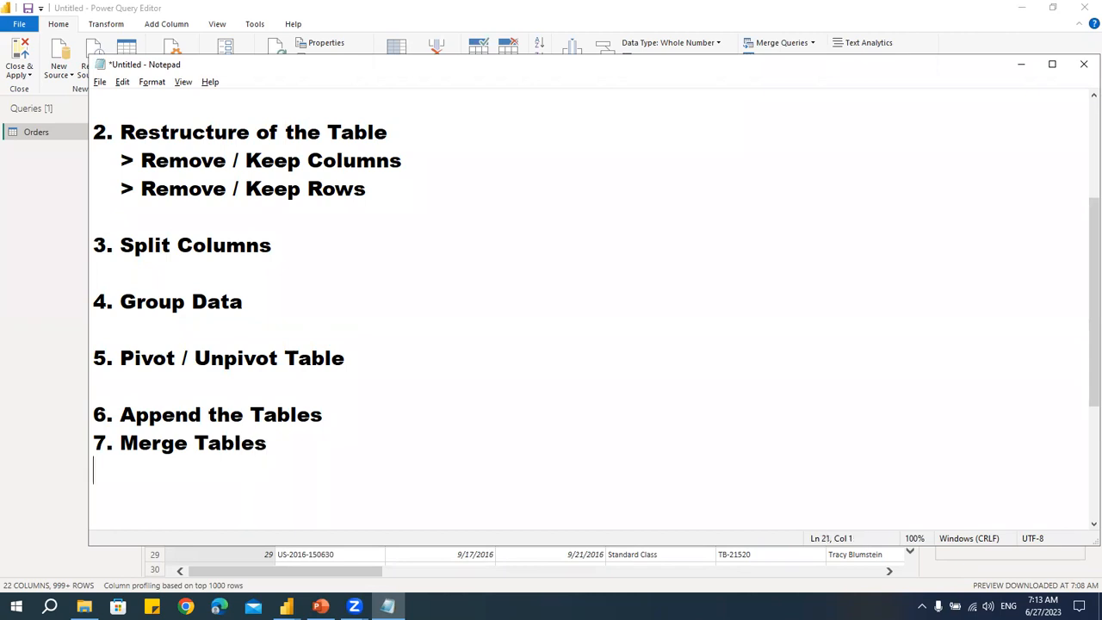
- Remove the blank lines between points 3 to 7 so they form a compact list
click(395, 367)
key(Delete)
click(298, 308)
key(Delete)
click(295, 245)
key(Delete)
click(311, 366)
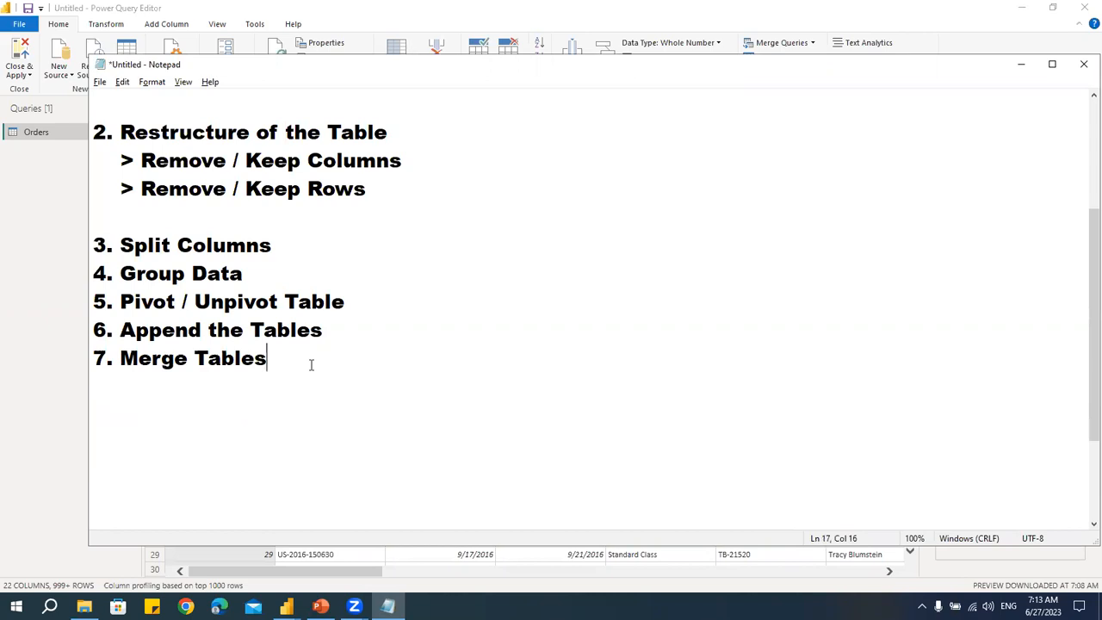
- Add the point 8. Columns by using Examples below Merge Tables
key(Return)
text(8. Columns by using Ex)
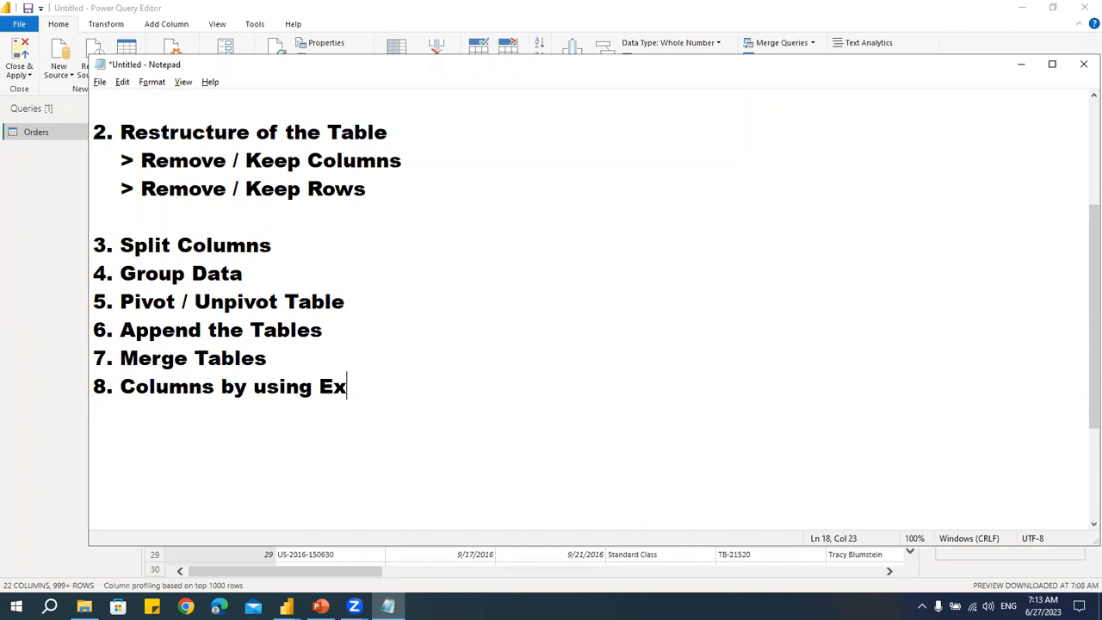
text(amples)
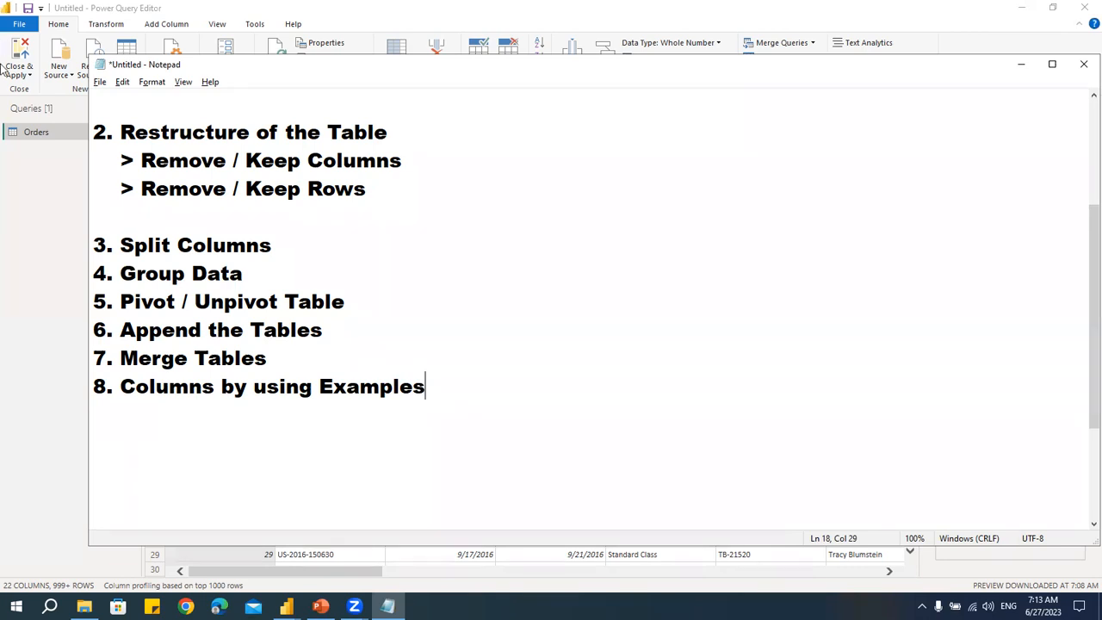
- Highlight the Modify the Values section in the notes, then switch back to the Power Query Editor
scroll(118, 184, up, 3)
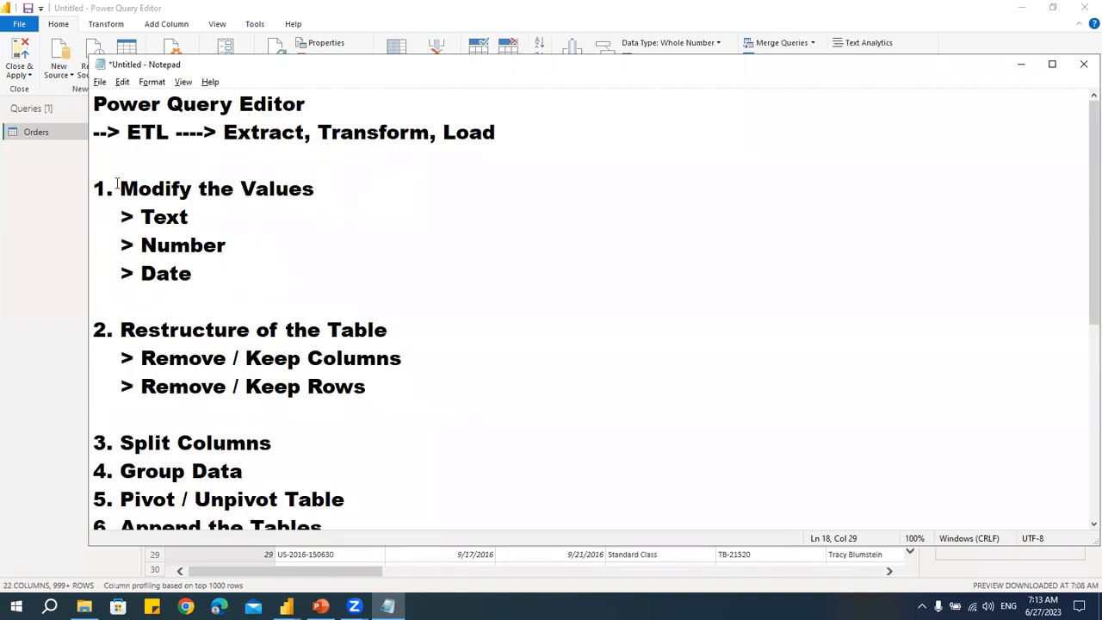
drag(117, 183, 229, 263)
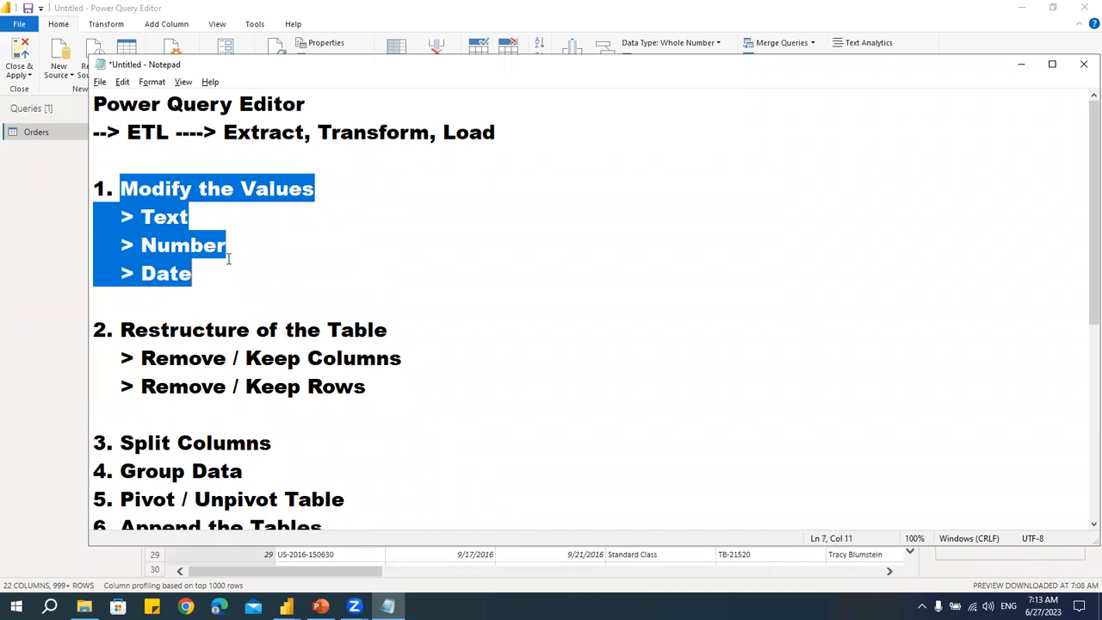
click(49, 246)
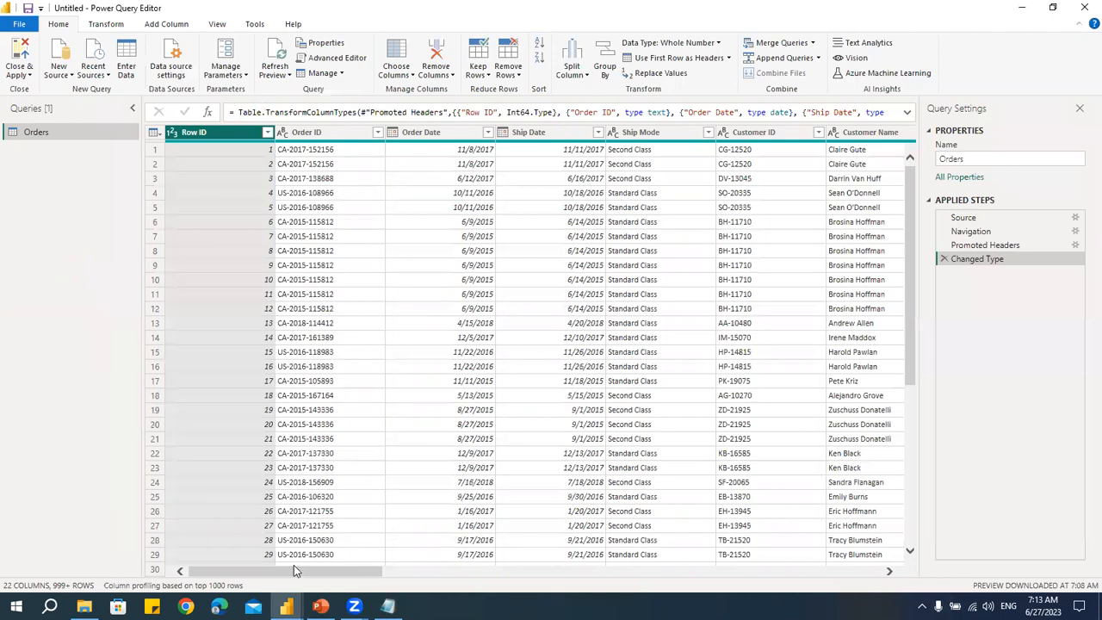
- Convert the Customer Name column's text to UPPERCASE
drag(294, 575, 383, 580)
click(581, 134)
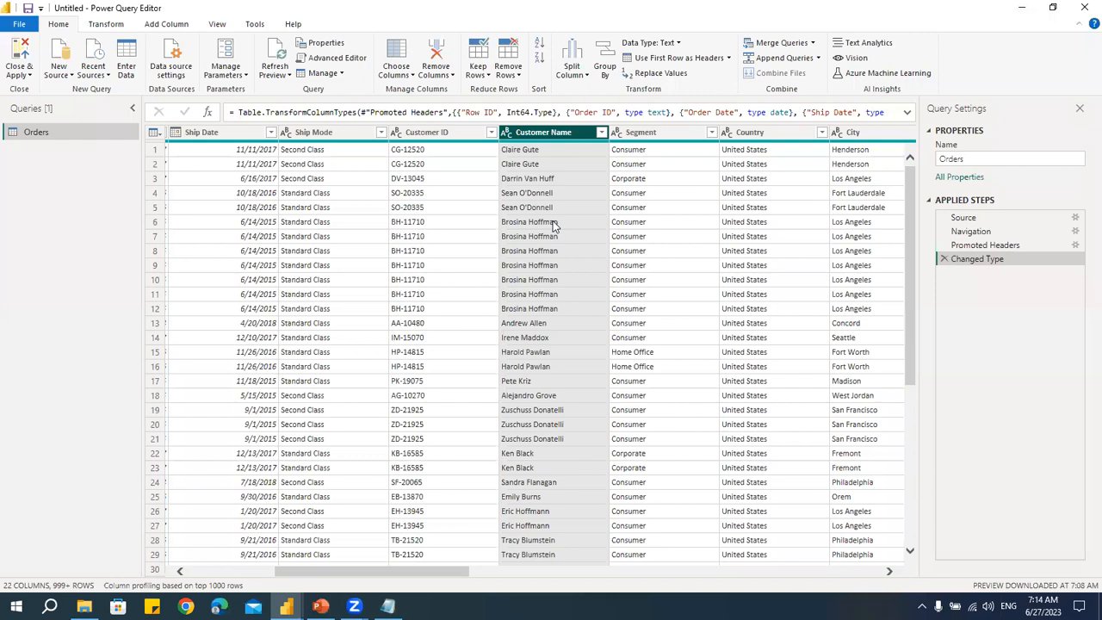
click(120, 26)
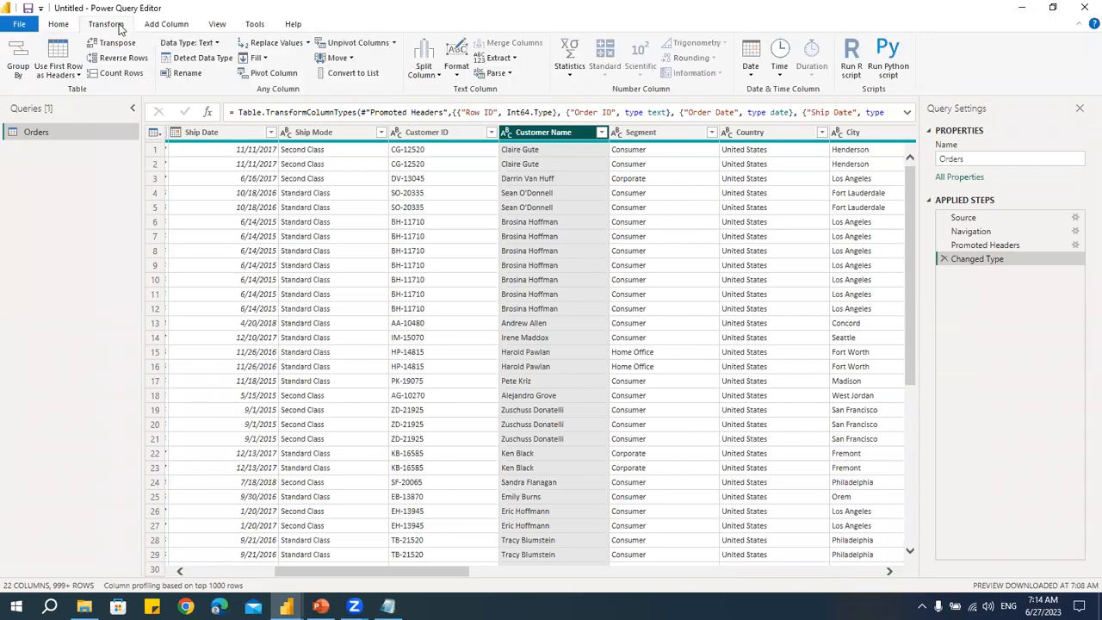
click(457, 74)
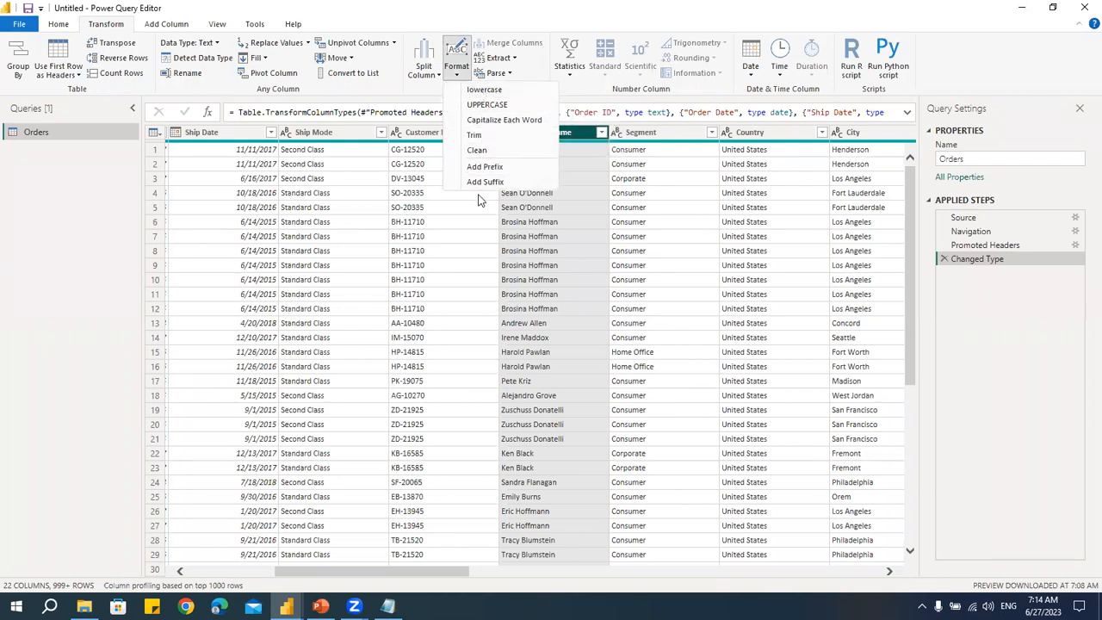
click(580, 173)
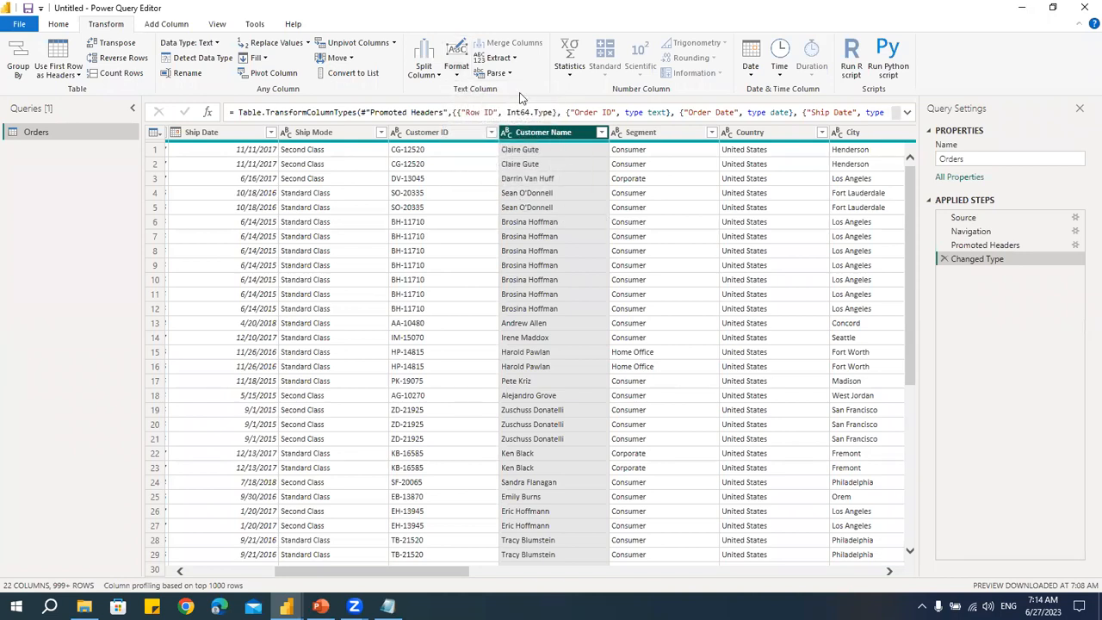
click(458, 71)
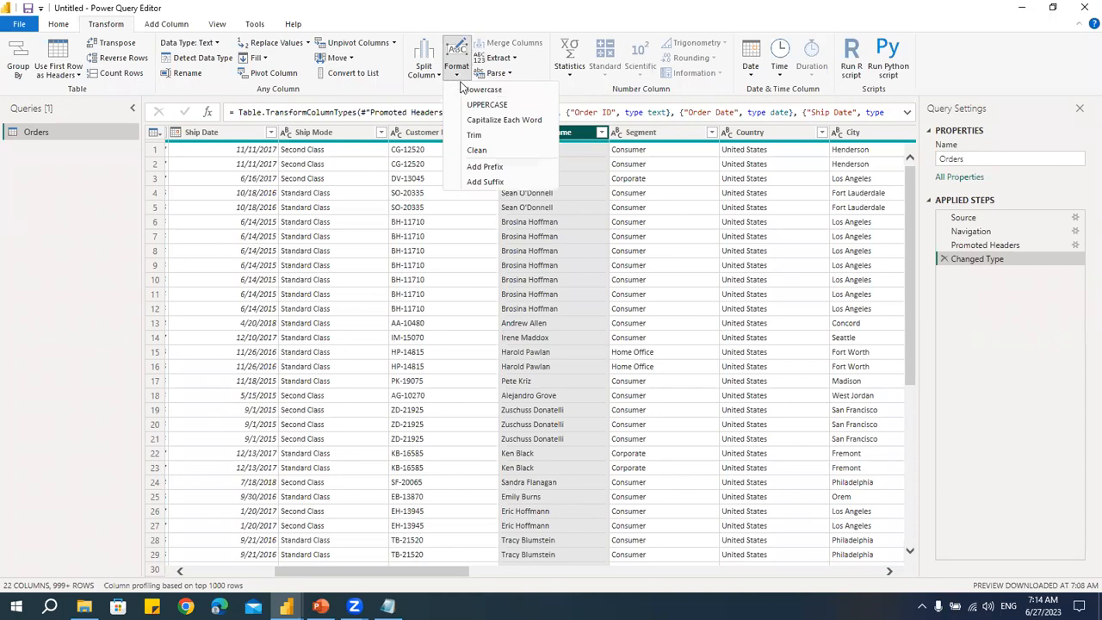
click(472, 104)
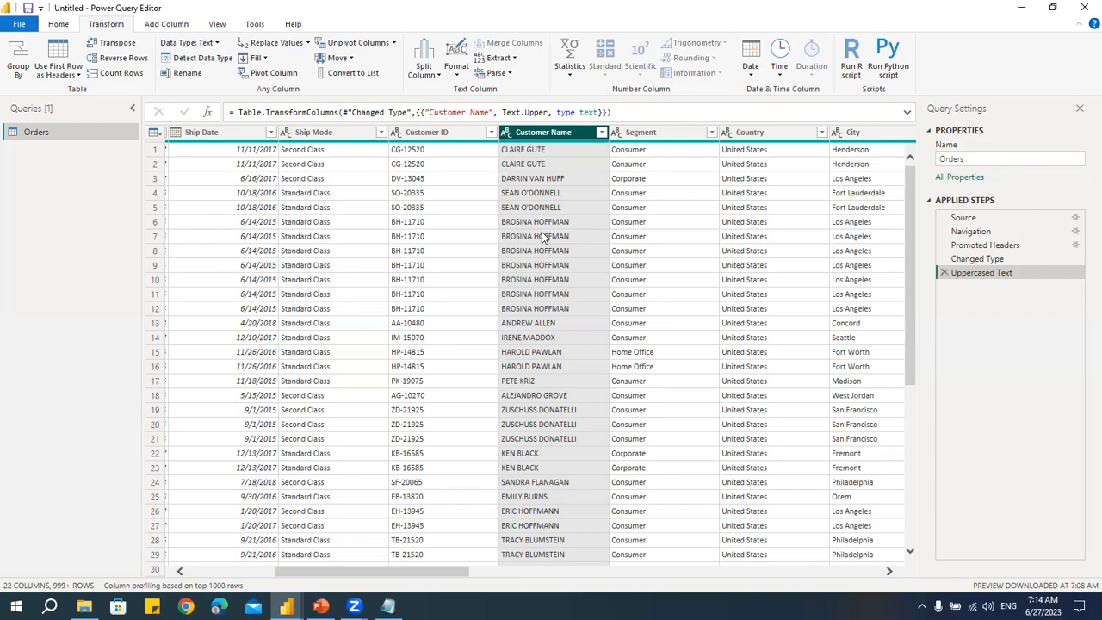
- Duplicate the Customer Name column and convert the copy to lowercase
right_click(534, 137)
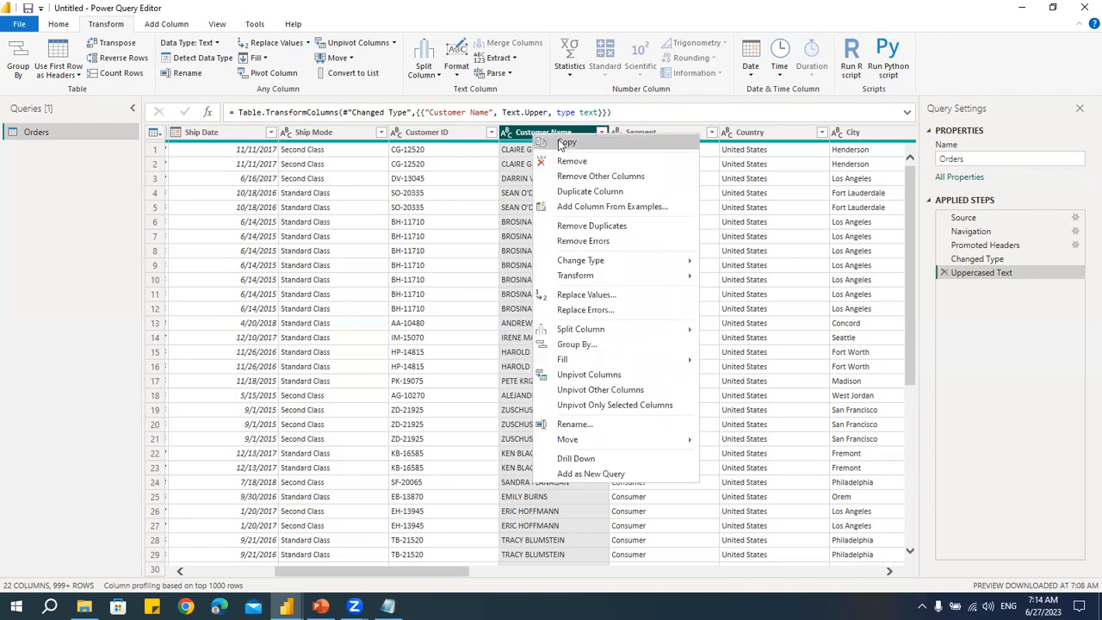
click(590, 192)
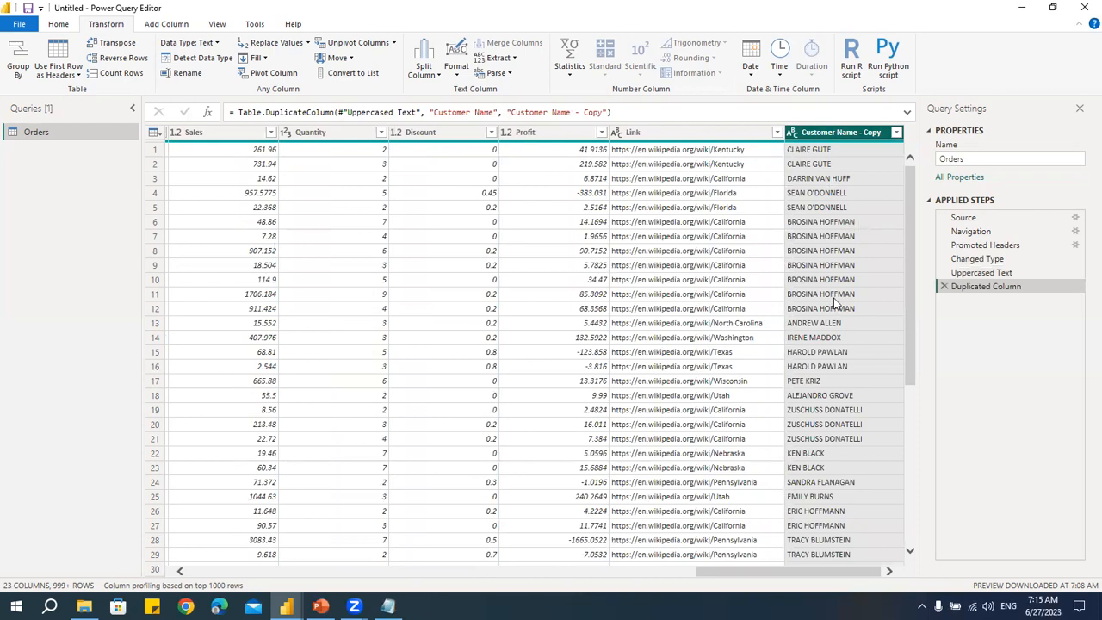
click(837, 136)
click(456, 70)
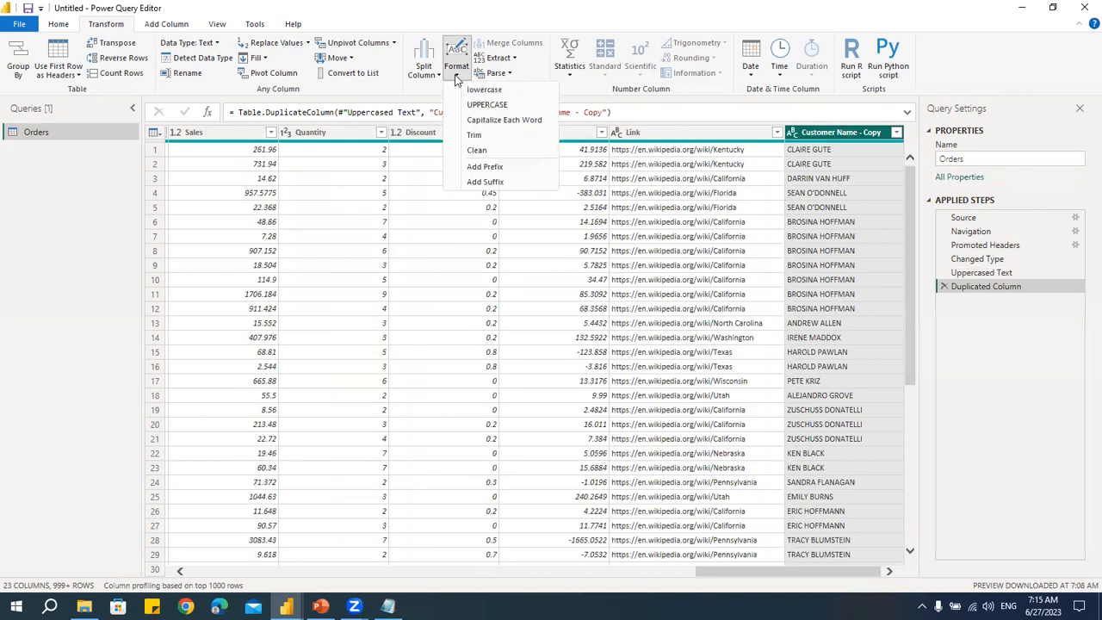
click(471, 91)
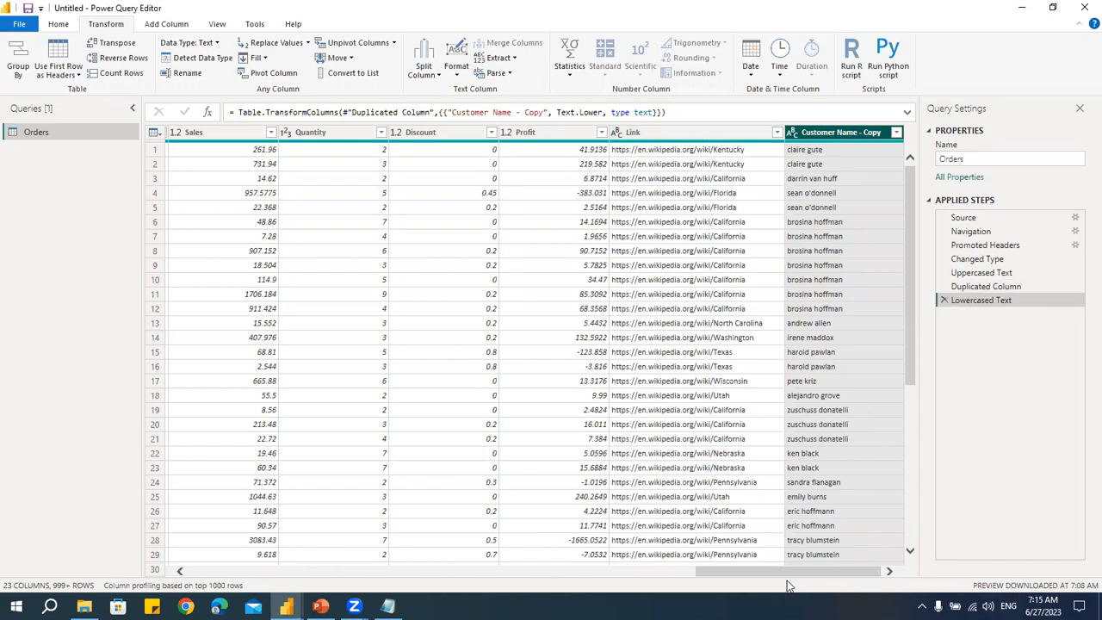
- With Customer Name selected, add a new column that capitalizes each word of the customer names
drag(759, 569, 365, 557)
click(556, 140)
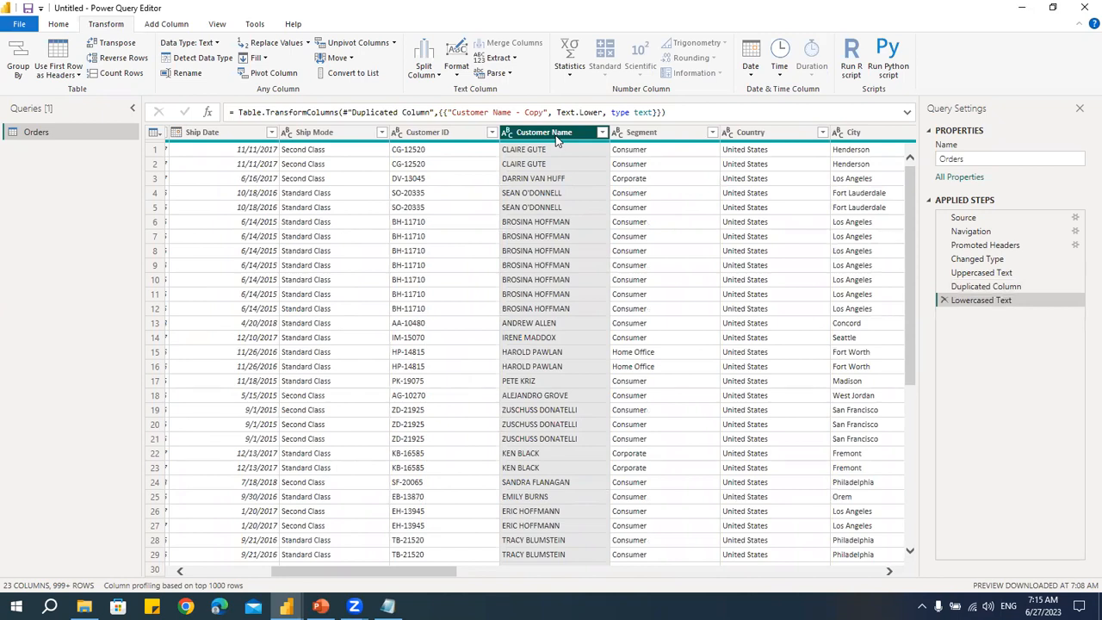
right_click(556, 140)
click(528, 137)
click(162, 26)
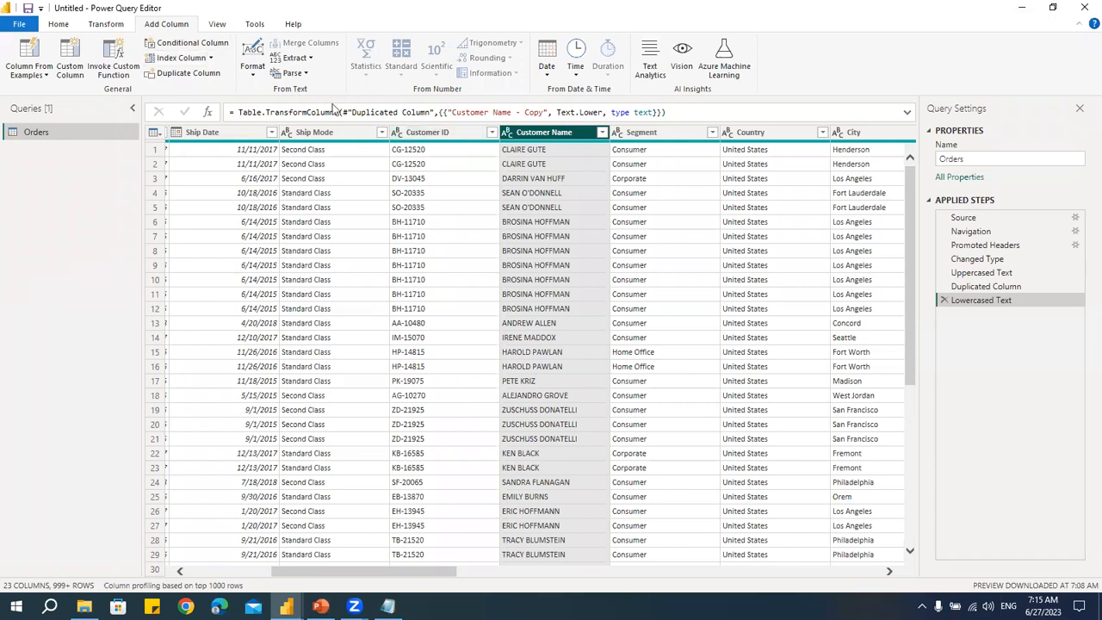
click(252, 75)
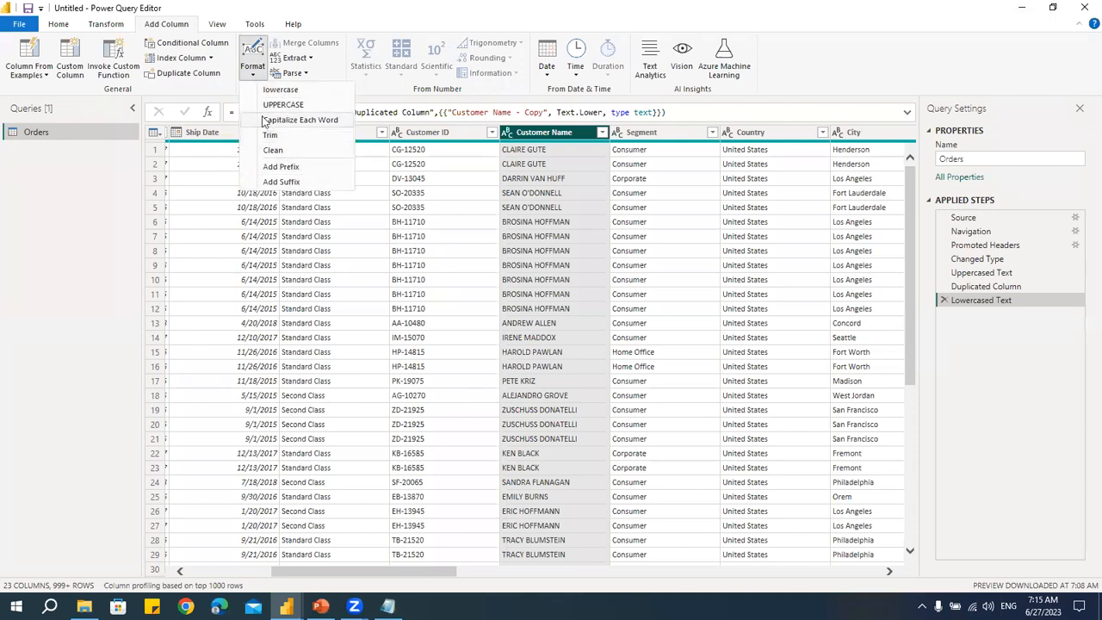
click(117, 26)
click(457, 75)
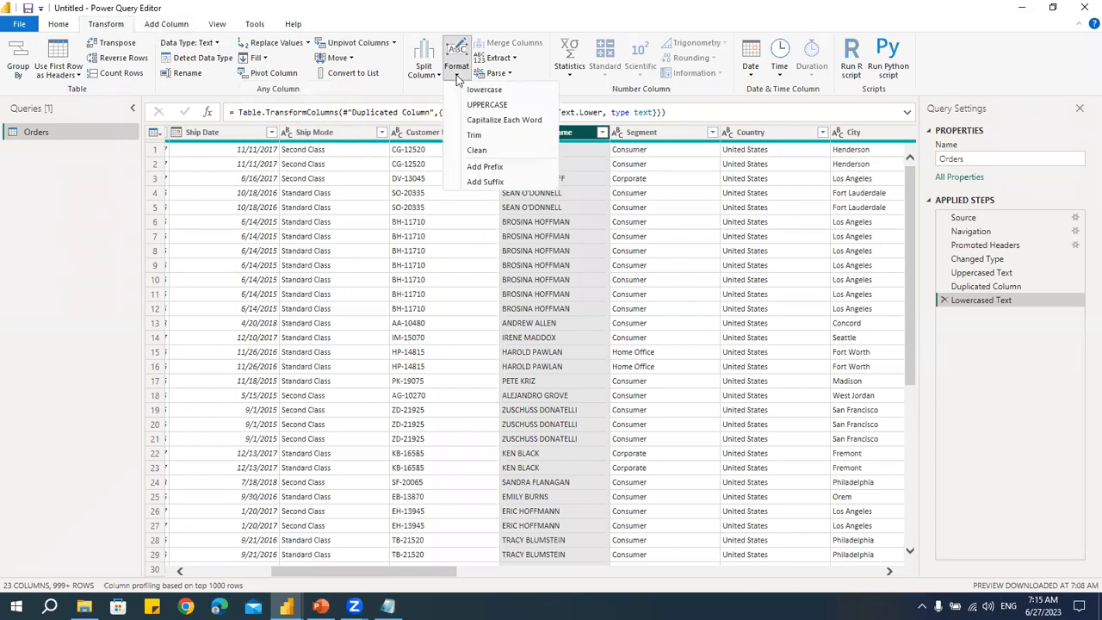
click(168, 26)
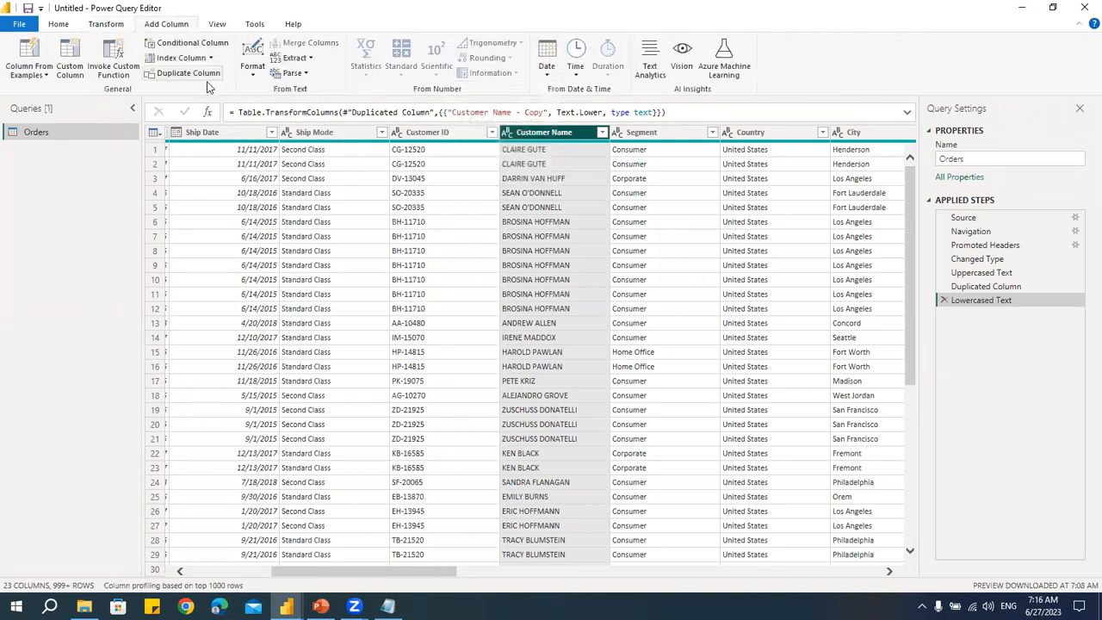
click(255, 74)
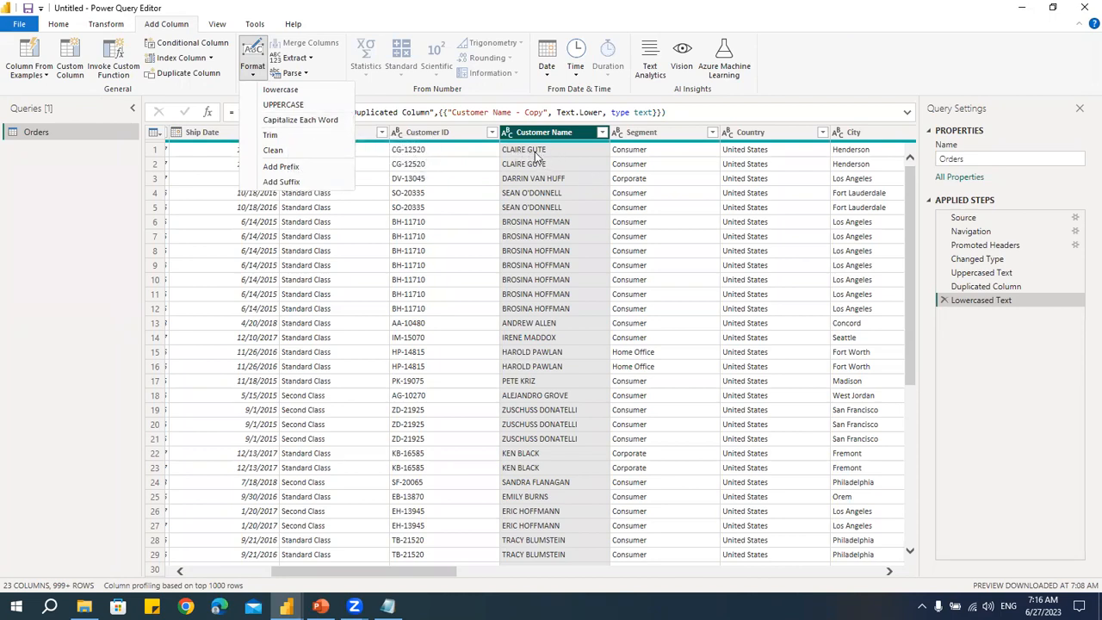
click(296, 119)
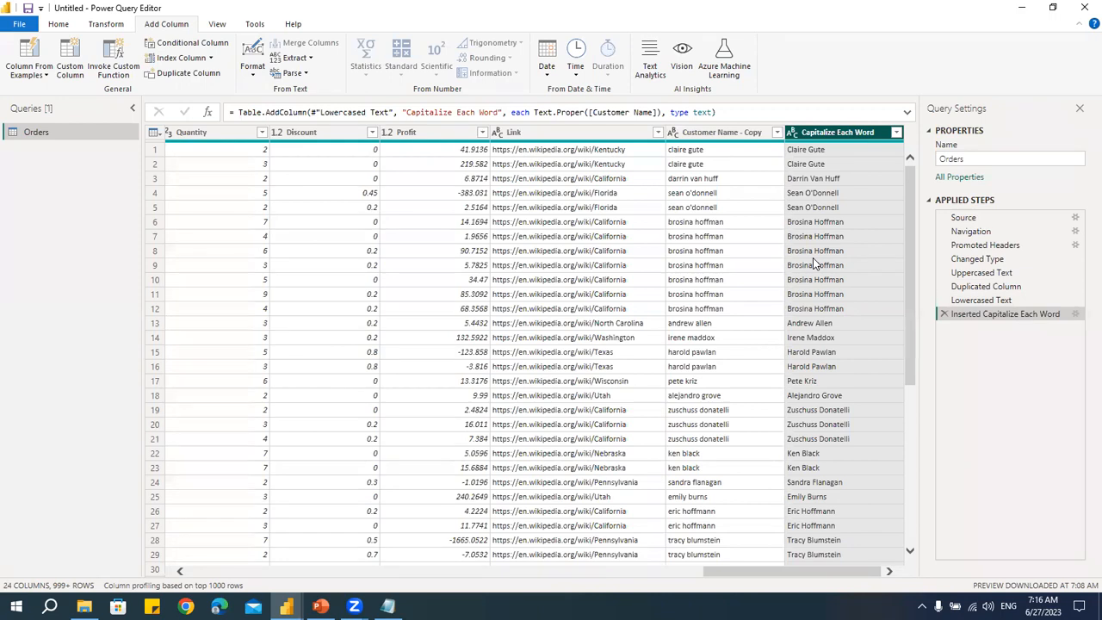
- Remove the Inserted Capitalize Each Word and Lowercased Text steps from the Orders query's applied steps
click(254, 76)
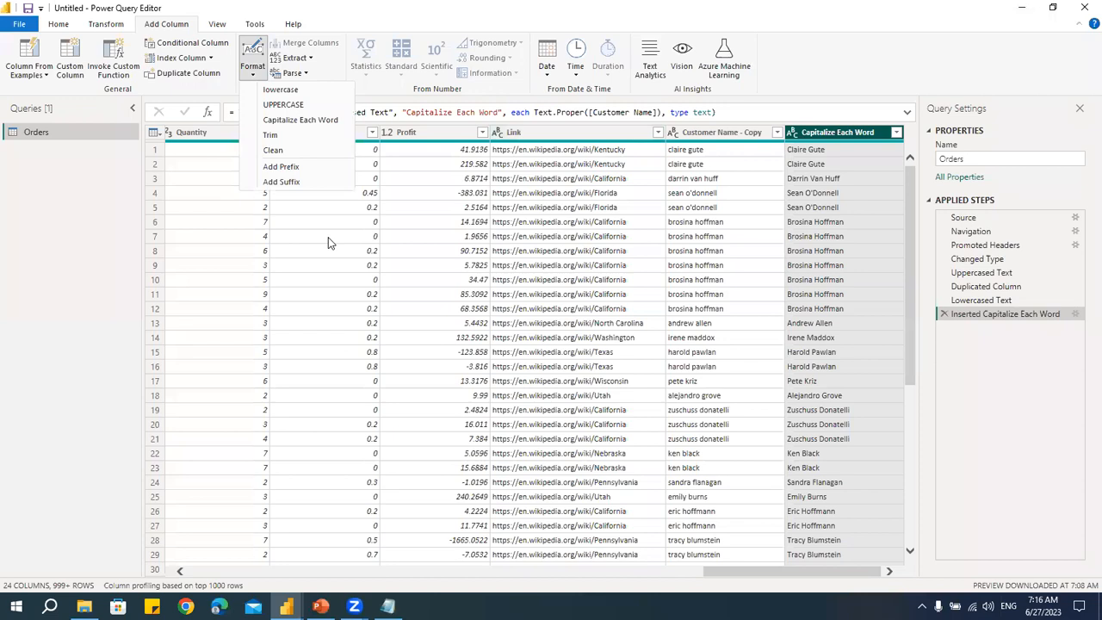
click(277, 9)
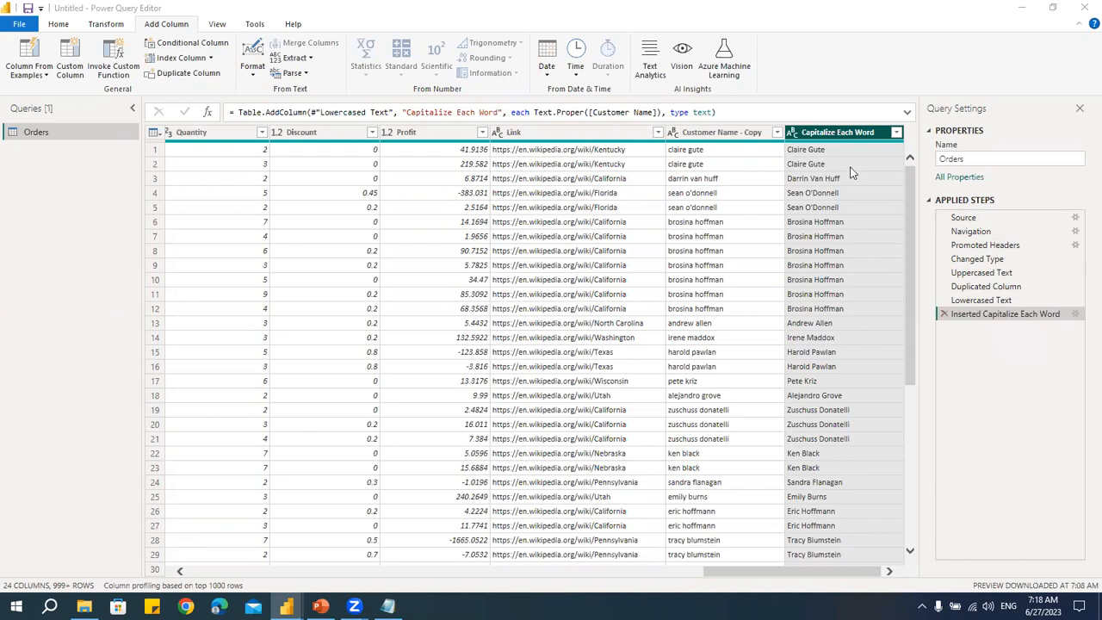
click(944, 313)
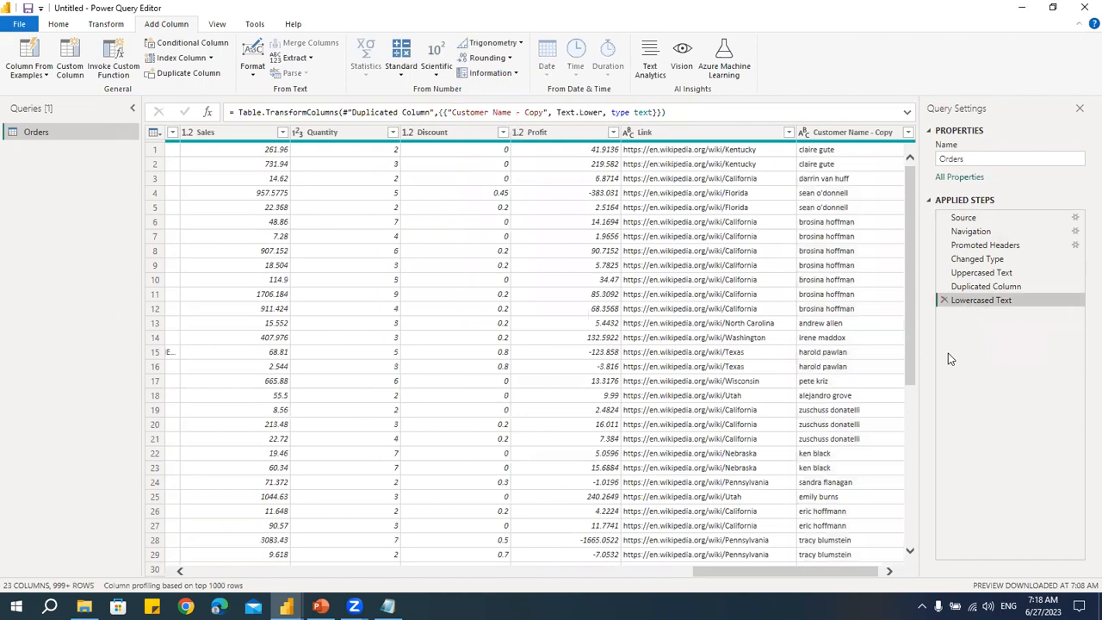
click(943, 299)
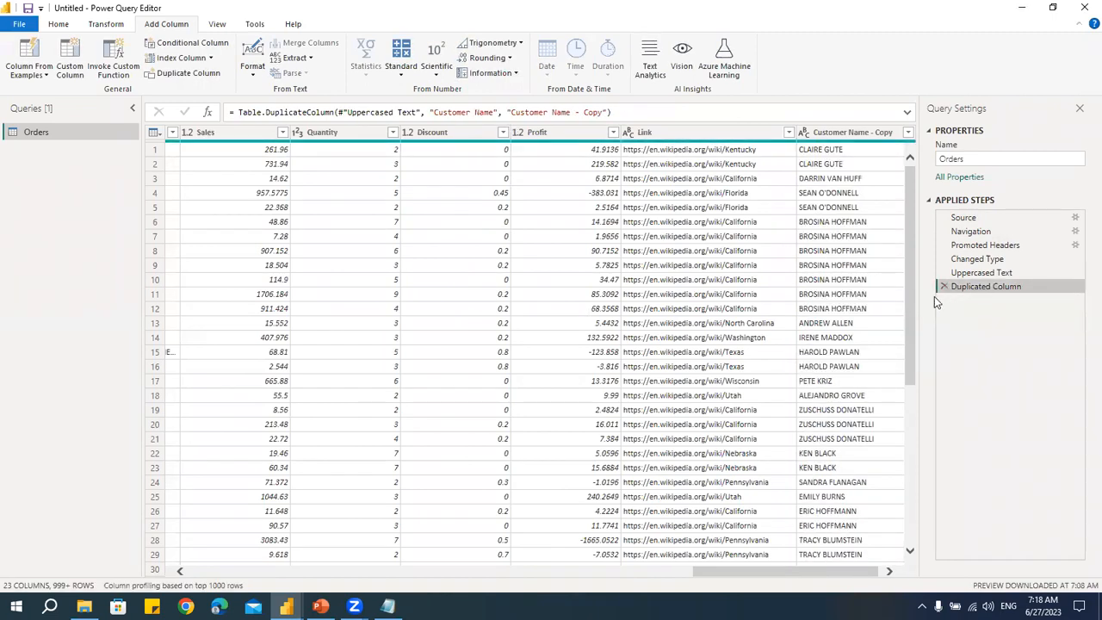
click(1080, 111)
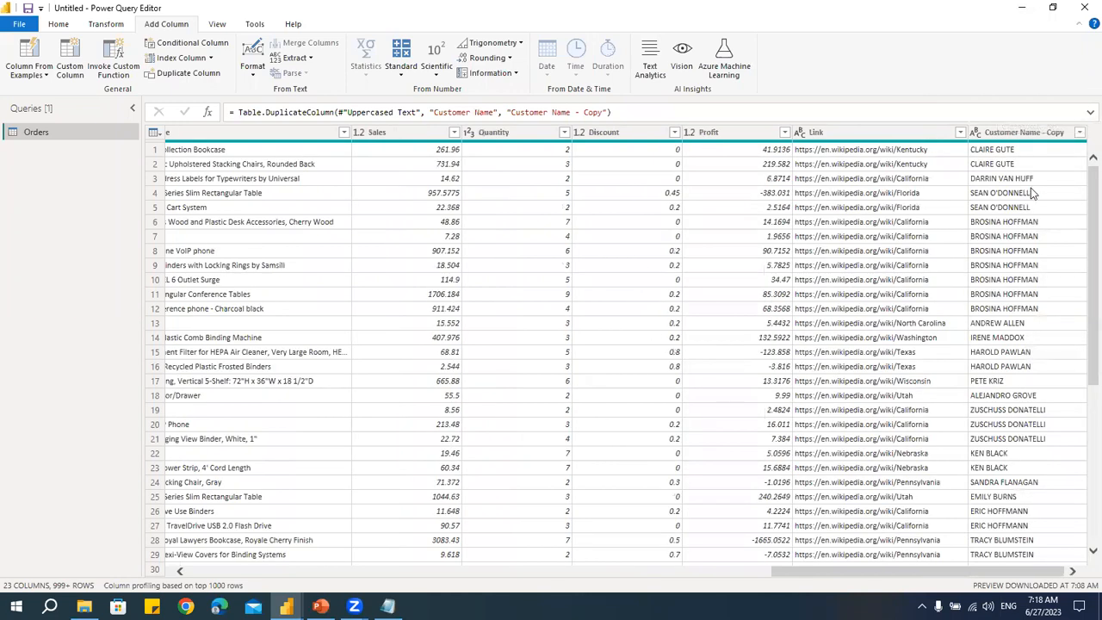
click(226, 28)
click(24, 68)
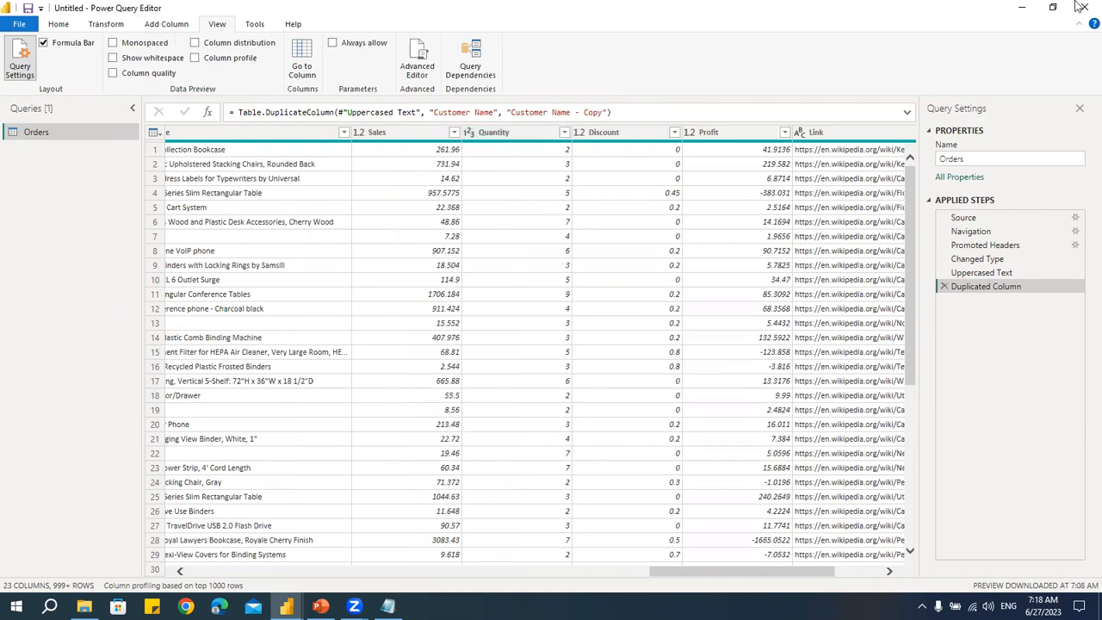
click(112, 24)
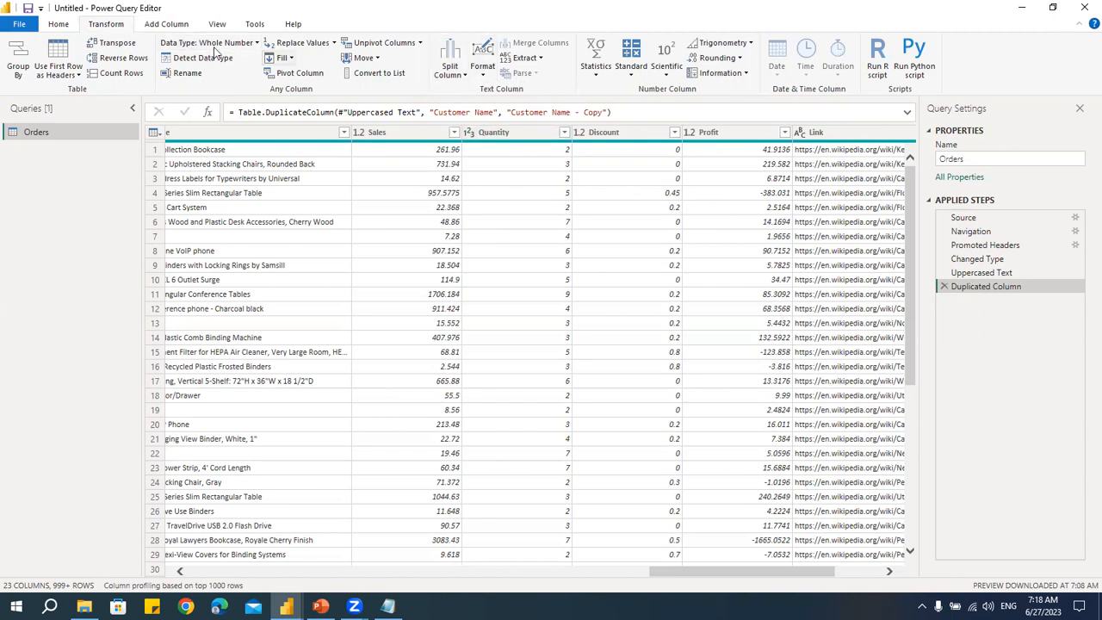
click(166, 24)
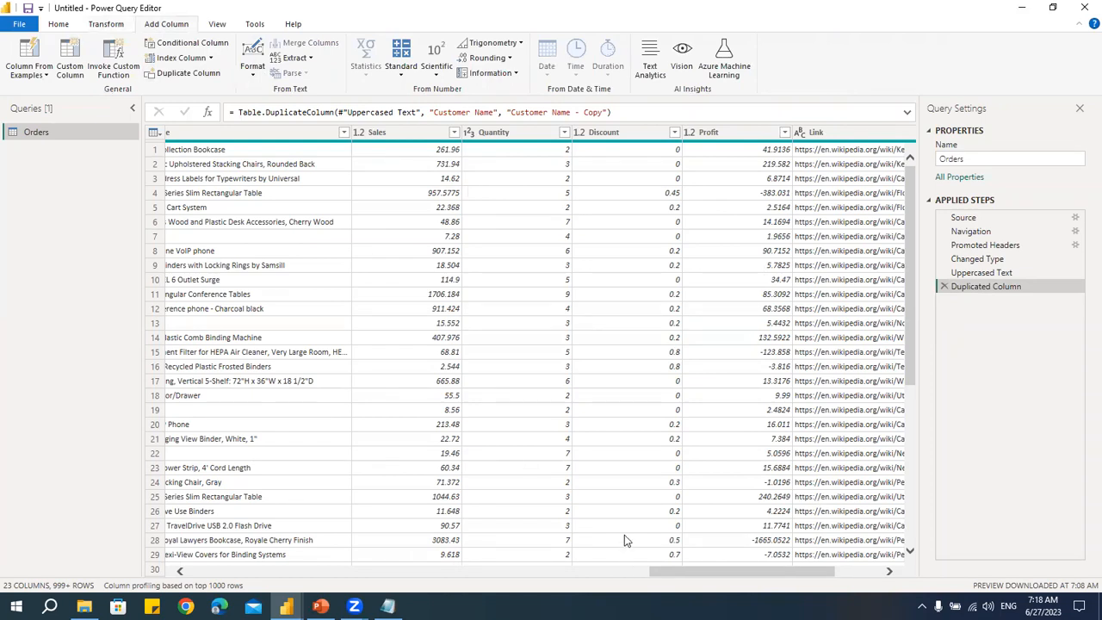
drag(663, 578, 447, 571)
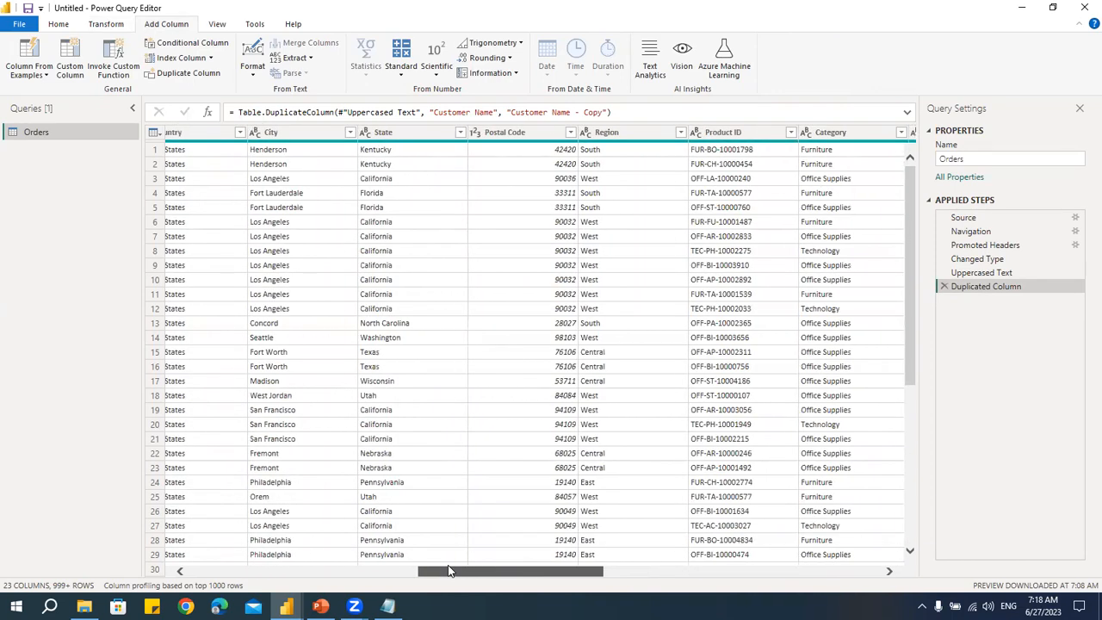
click(255, 75)
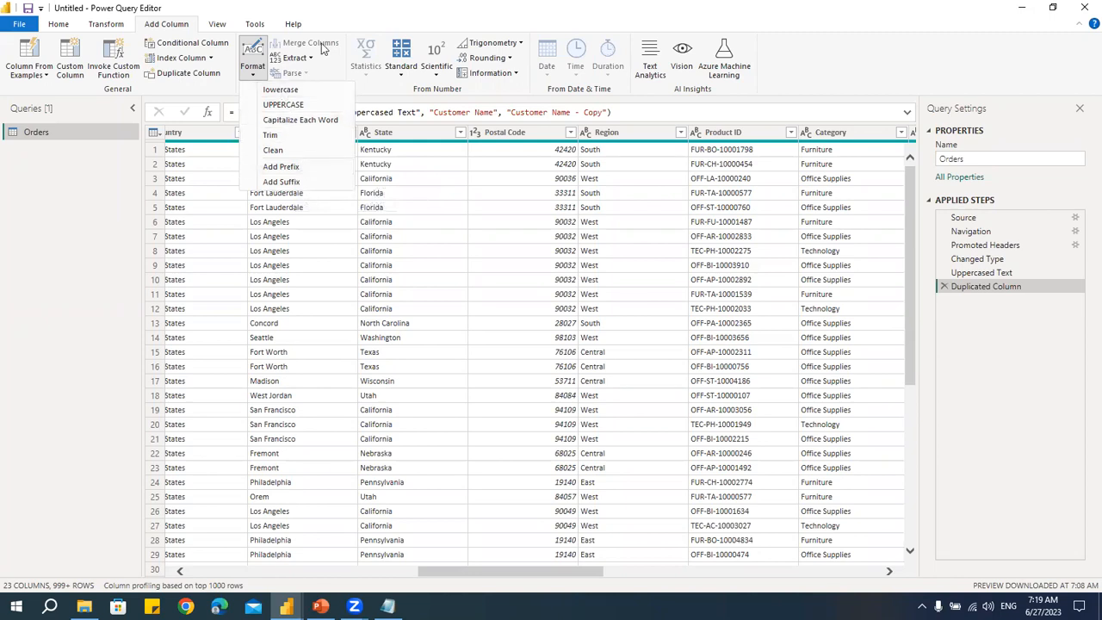
click(329, 11)
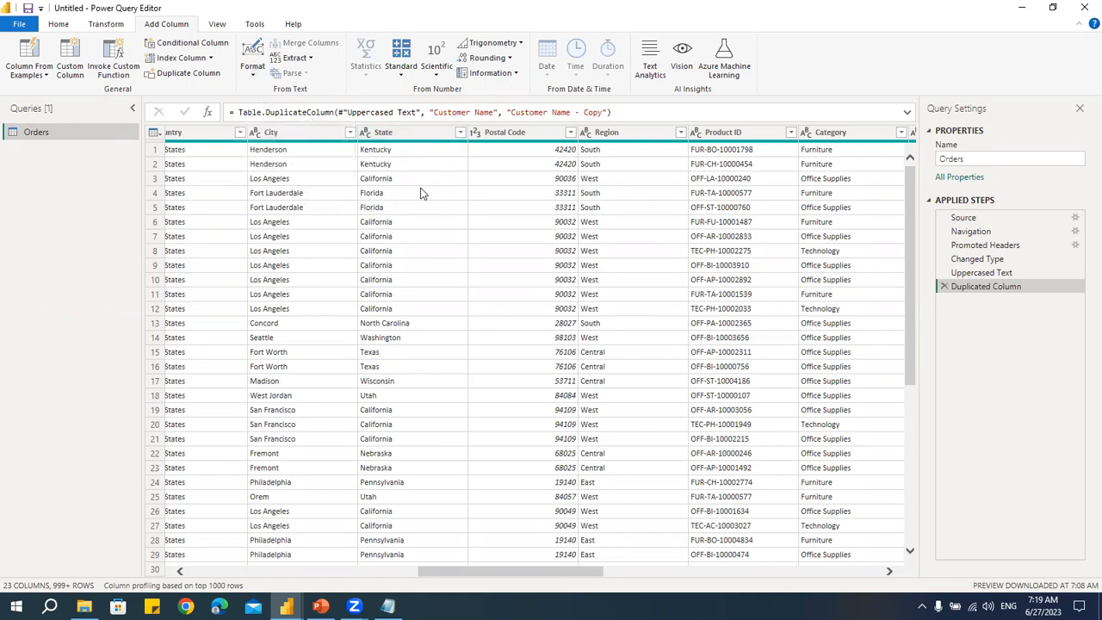
- Duplicate the Orders query as Orders (2), then return to the original Orders query
right_click(32, 136)
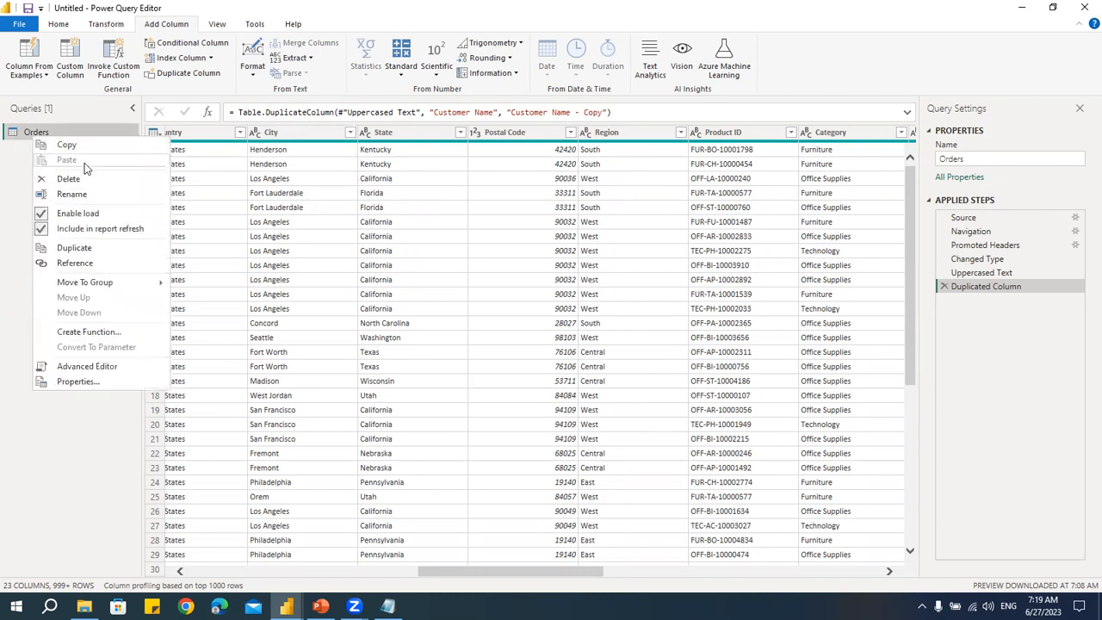
click(76, 249)
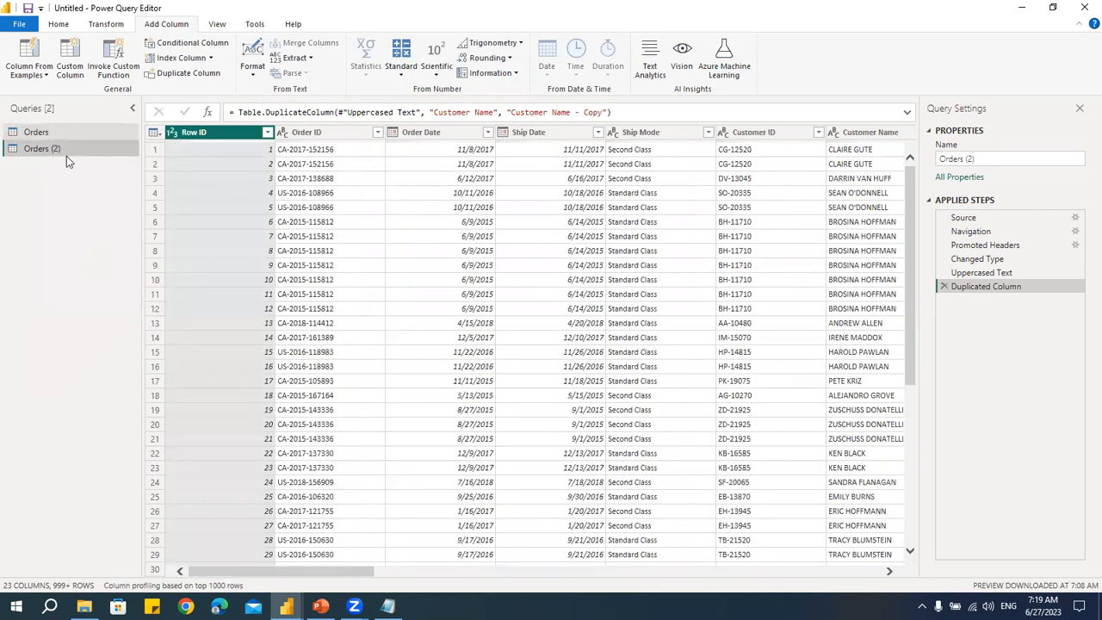
click(37, 132)
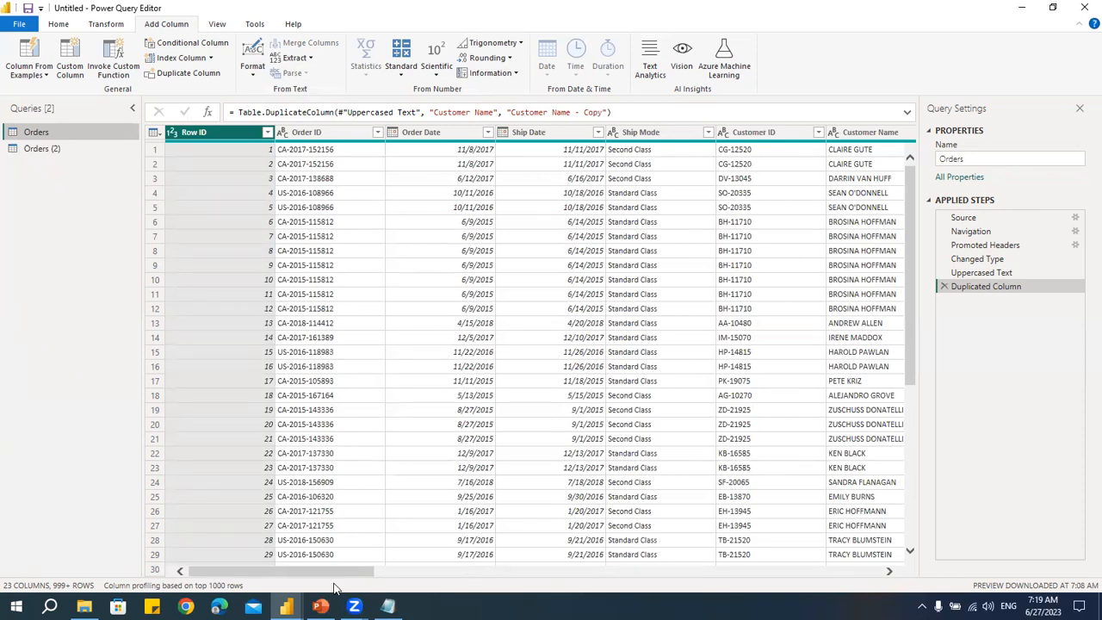
- Add a column extracting the first 3 characters of Product ID
drag(323, 572, 276, 572)
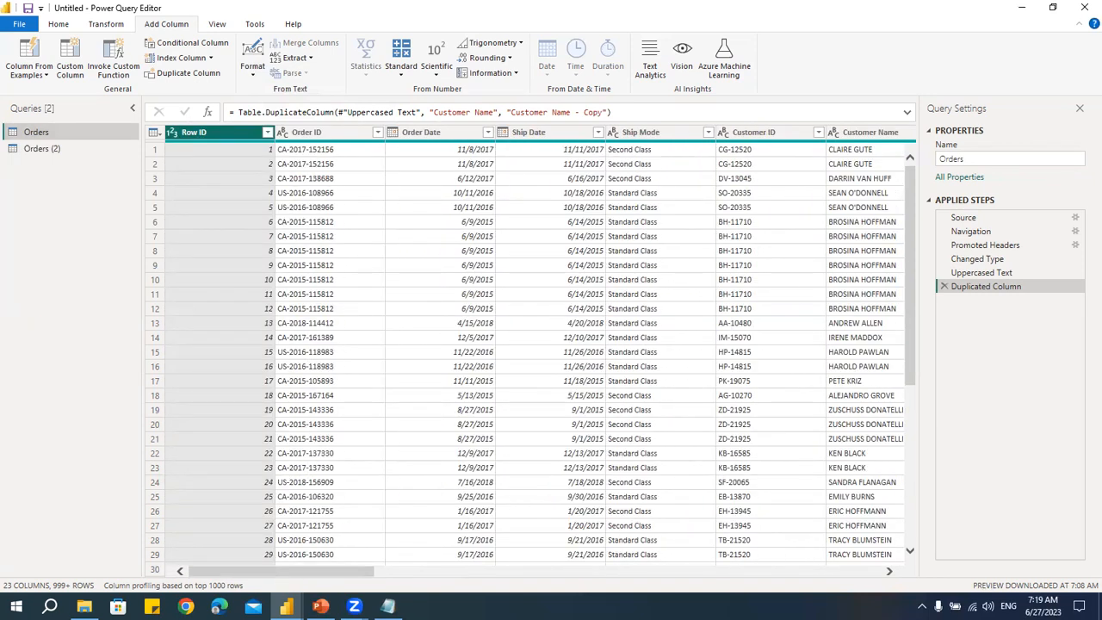
drag(360, 573, 606, 551)
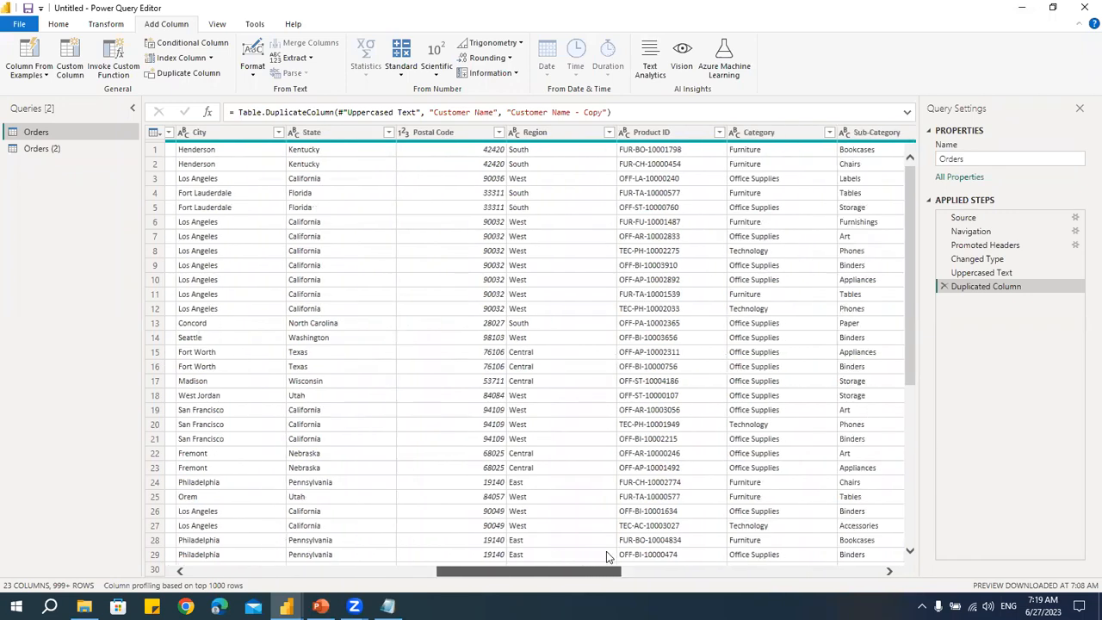
click(668, 132)
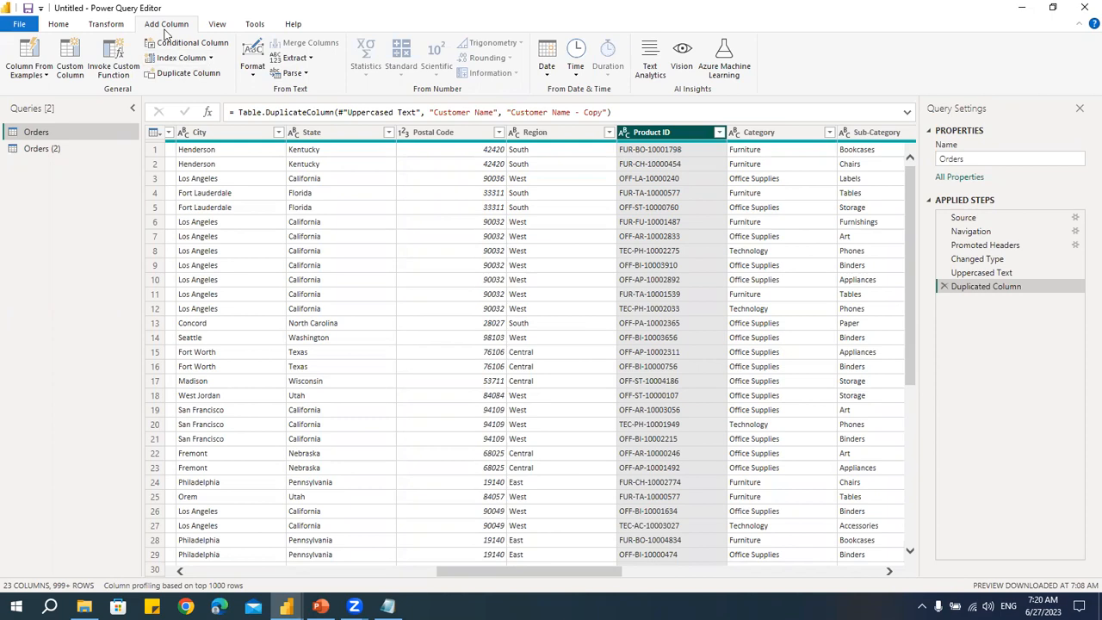
click(312, 58)
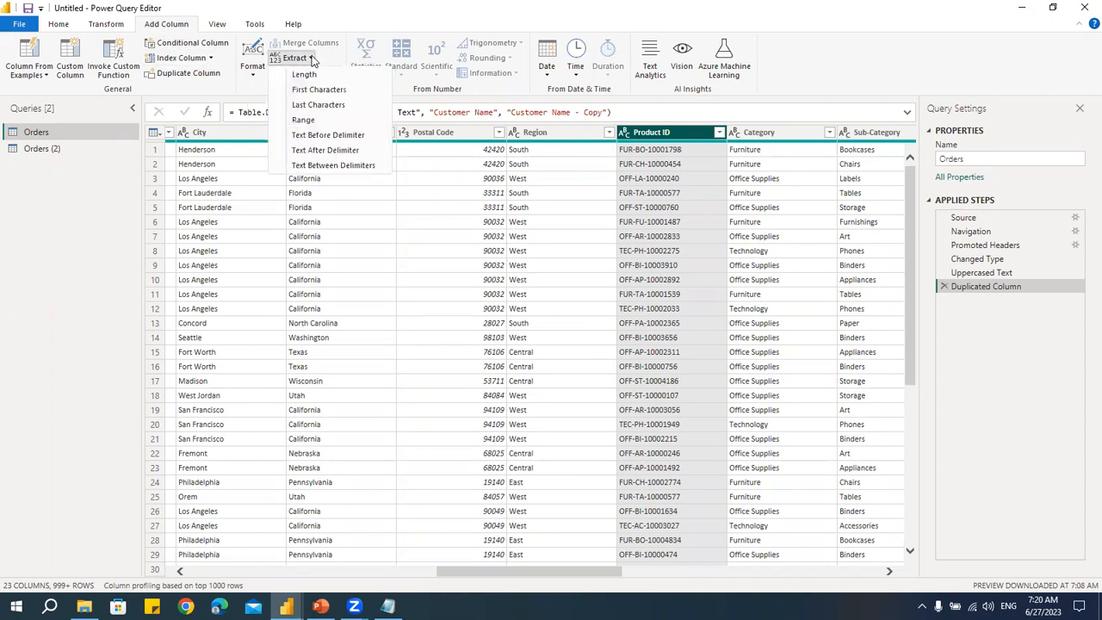
click(318, 89)
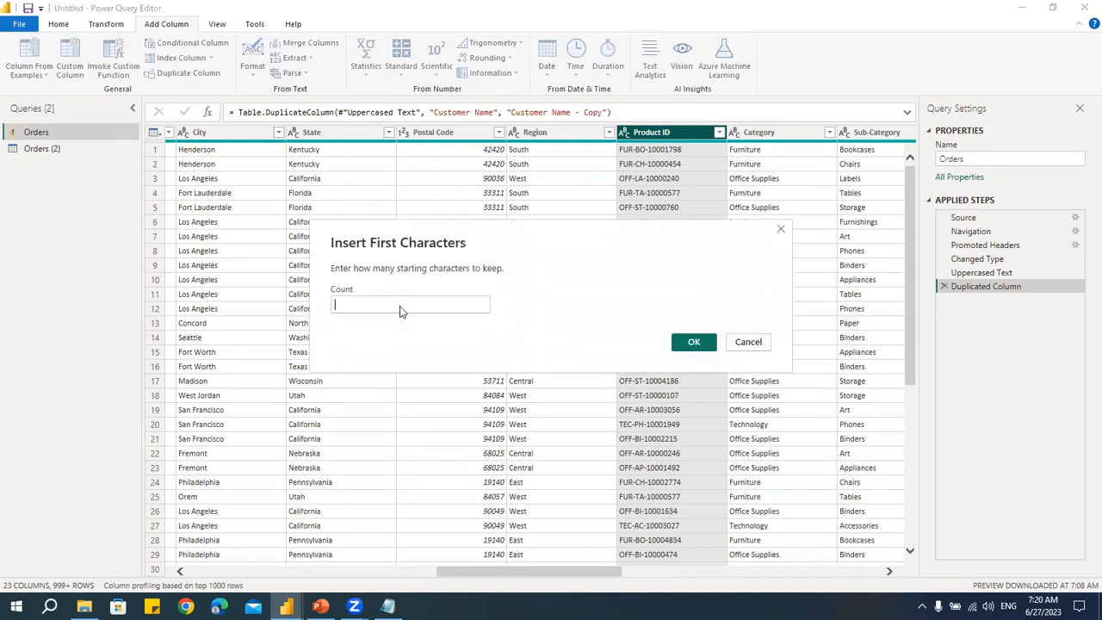
text(3)
click(694, 342)
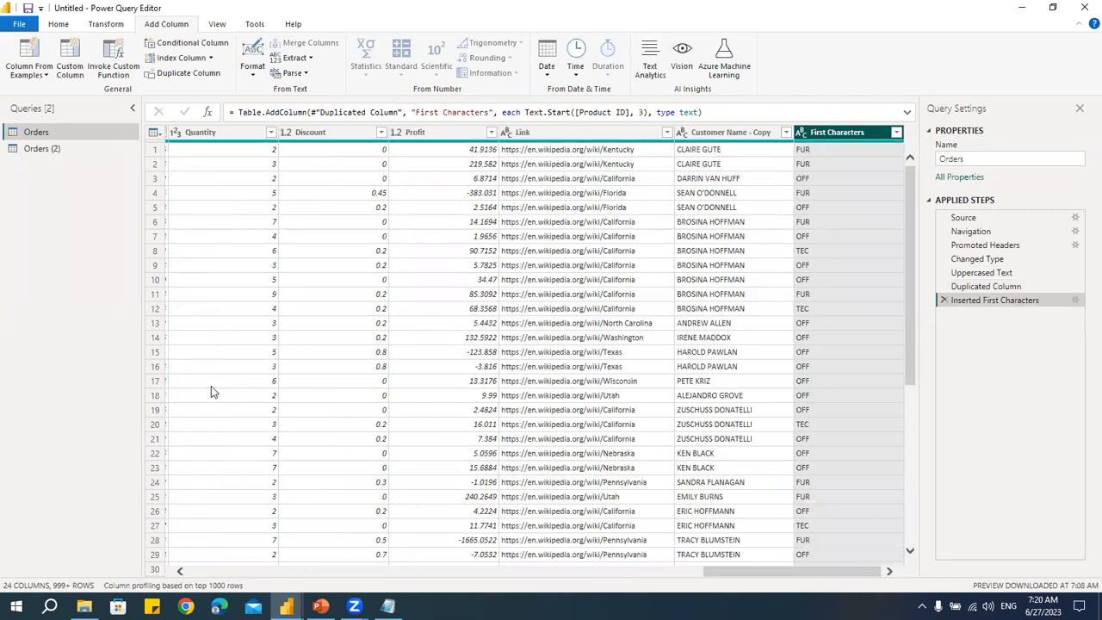
- Add a column extracting the text before the space delimiter from Customer Name
drag(730, 573, 509, 568)
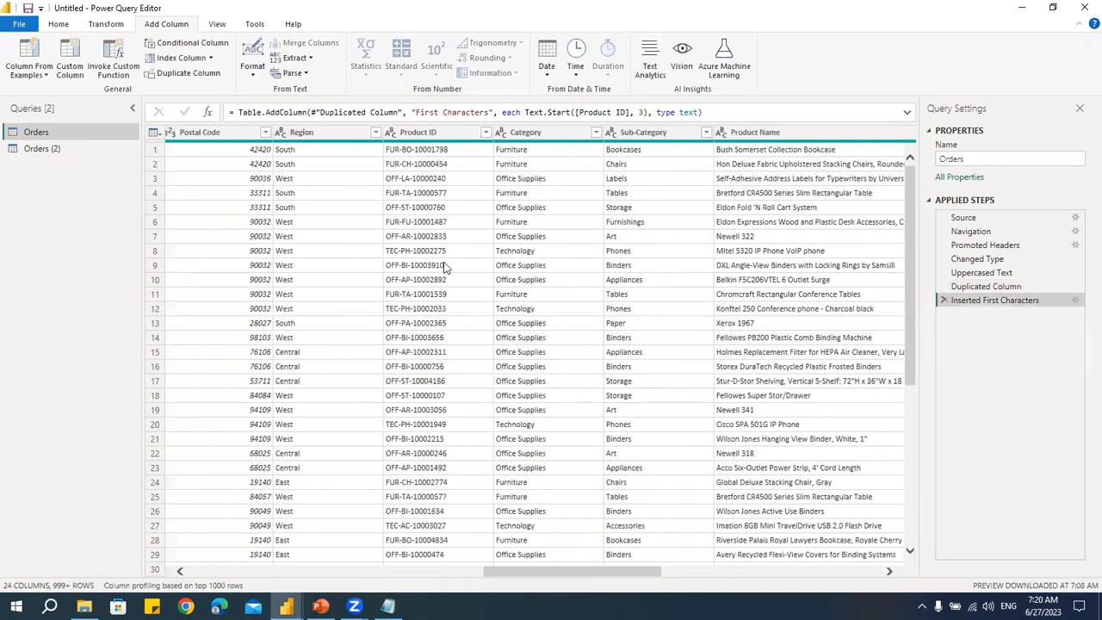
click(421, 137)
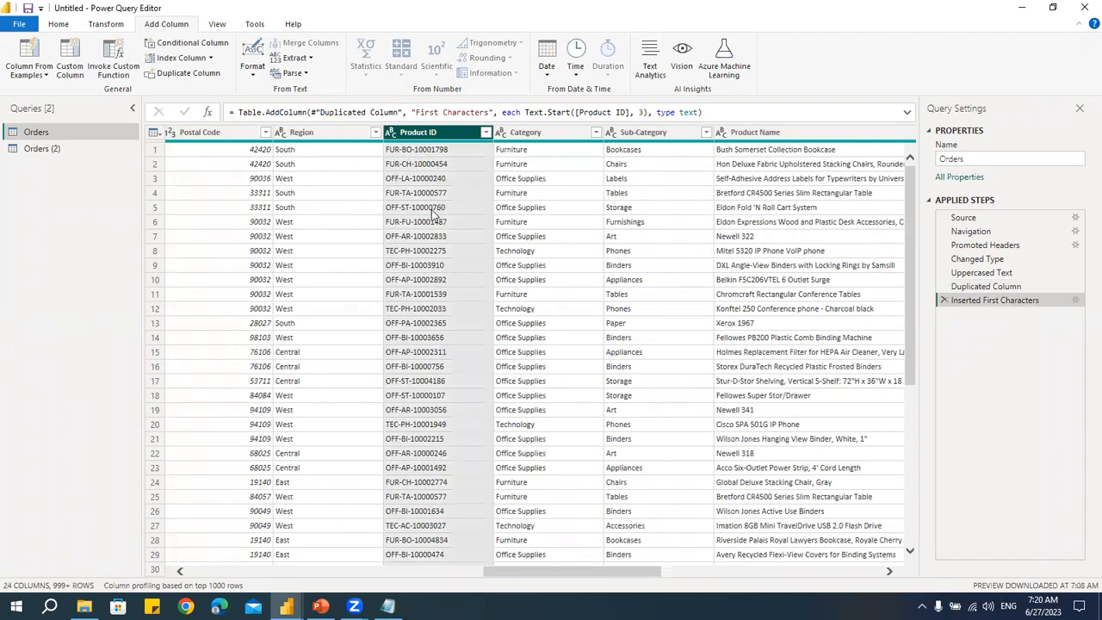
click(310, 60)
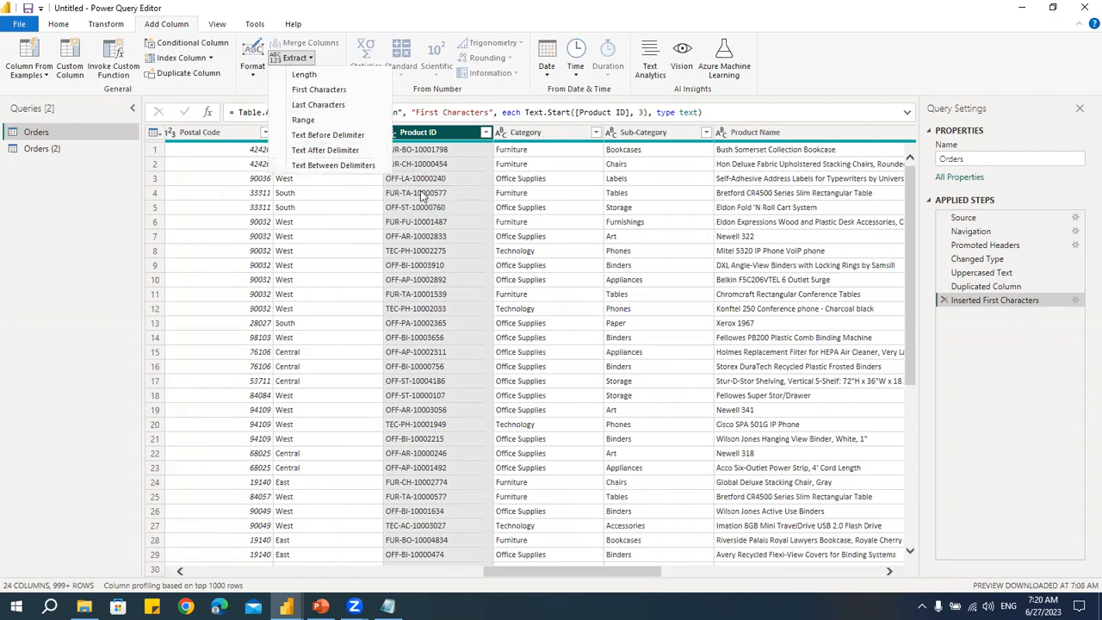
key(Escape)
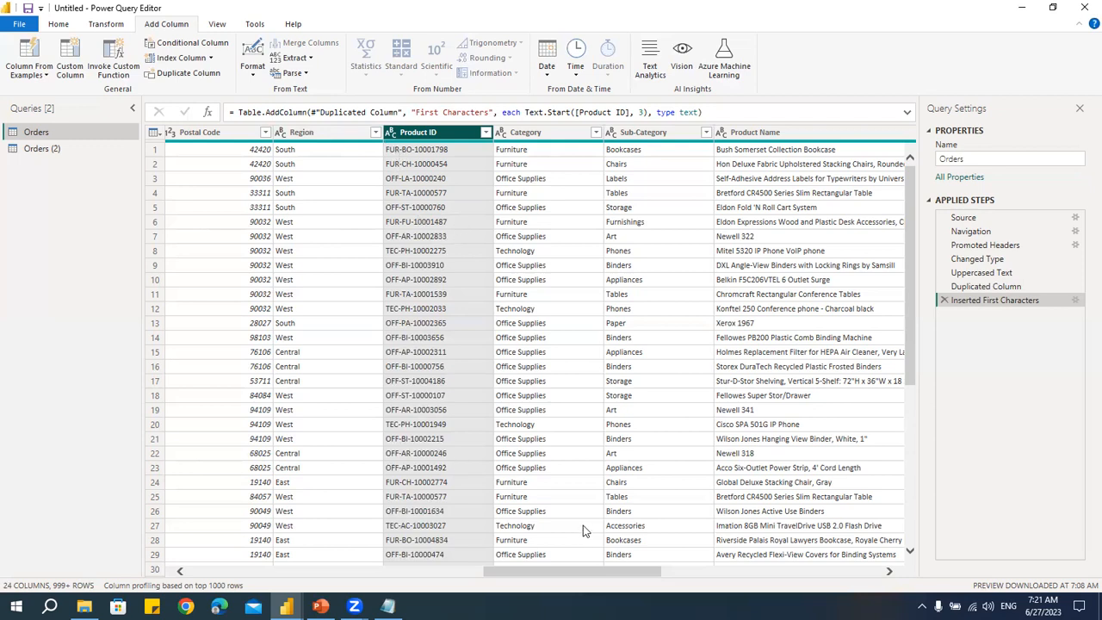
drag(618, 574, 457, 573)
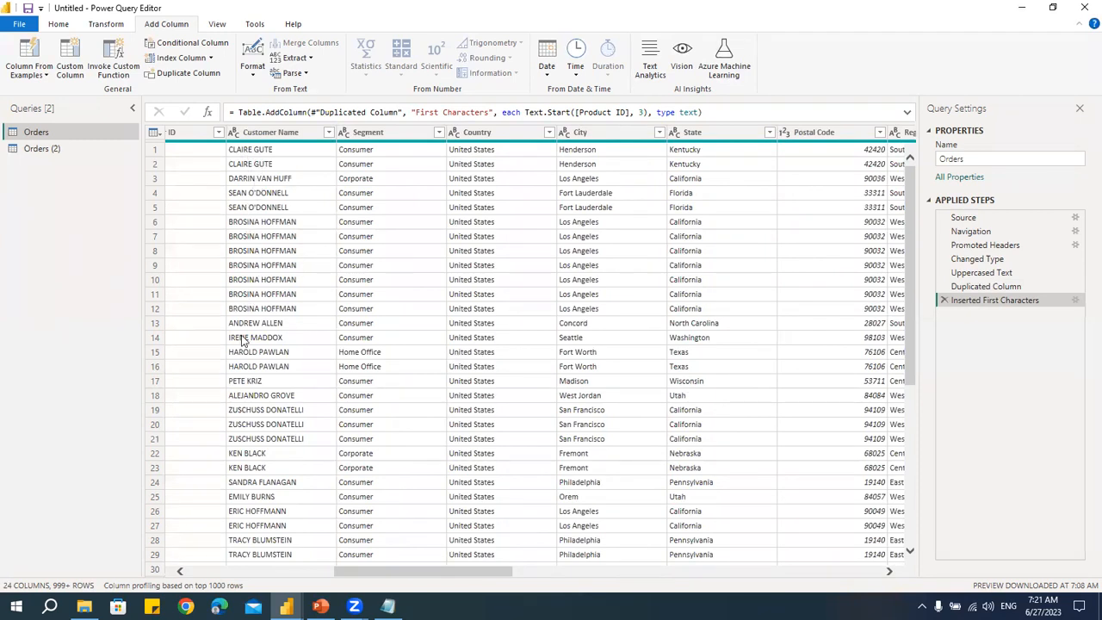
click(277, 135)
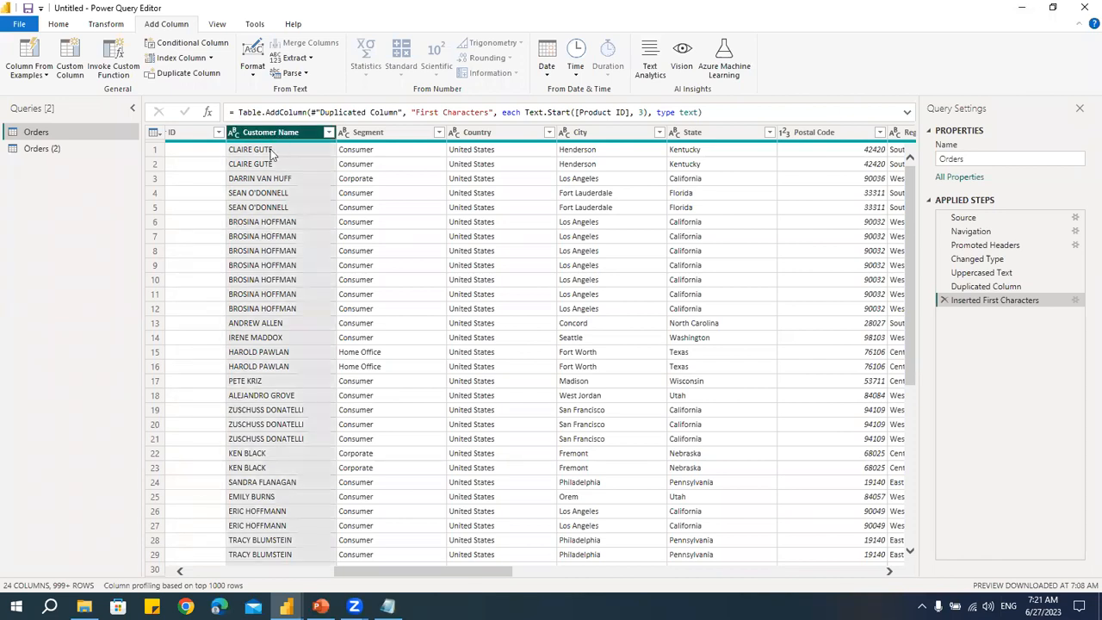
click(311, 58)
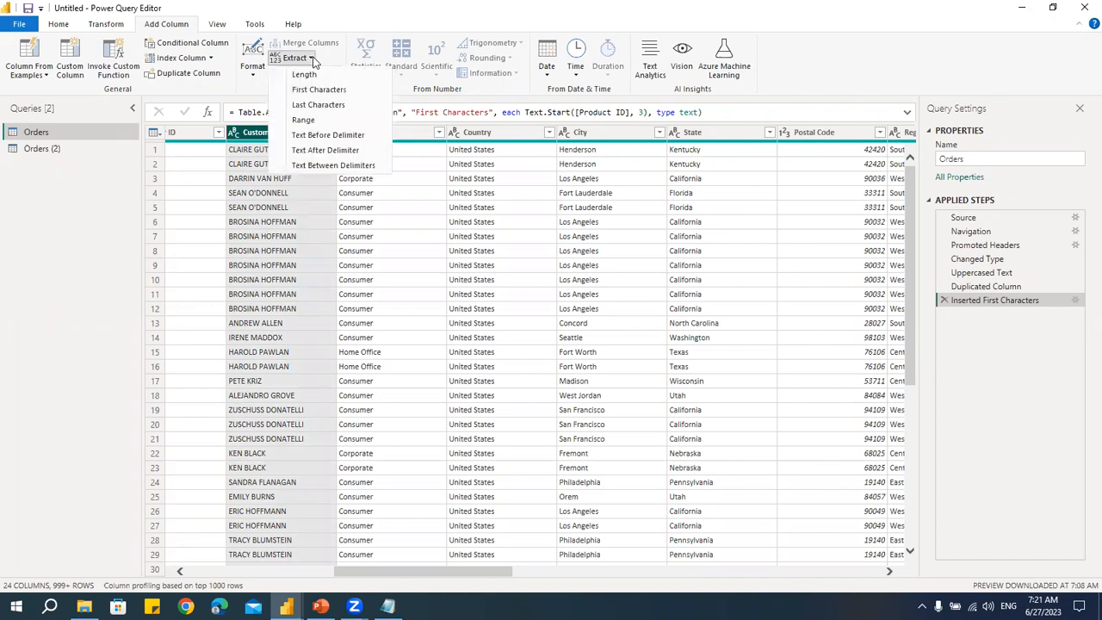
click(314, 136)
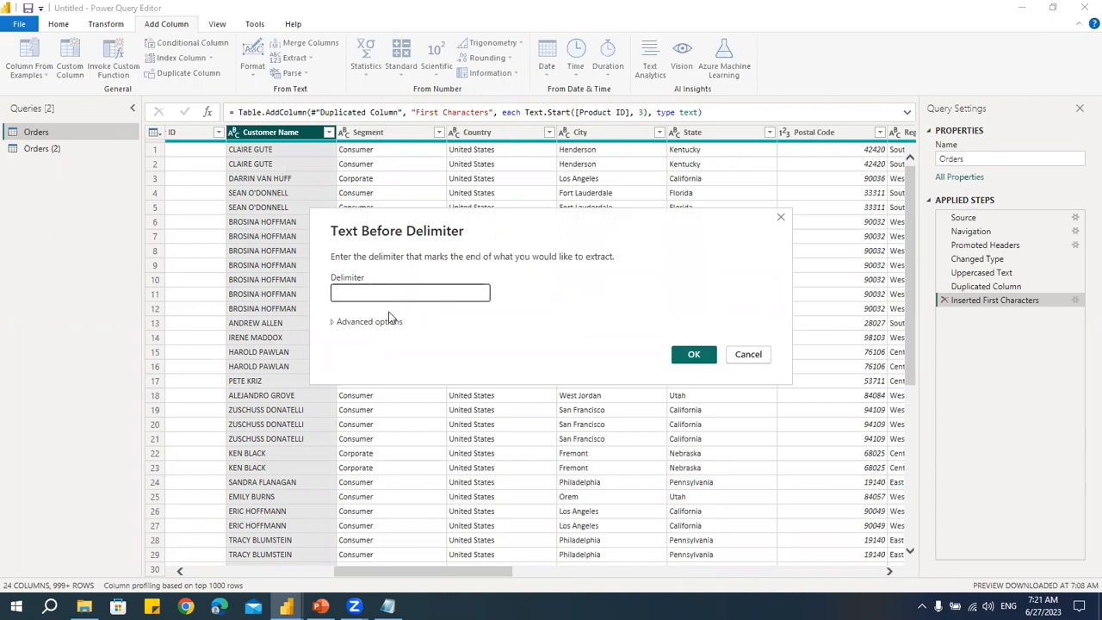
click(696, 355)
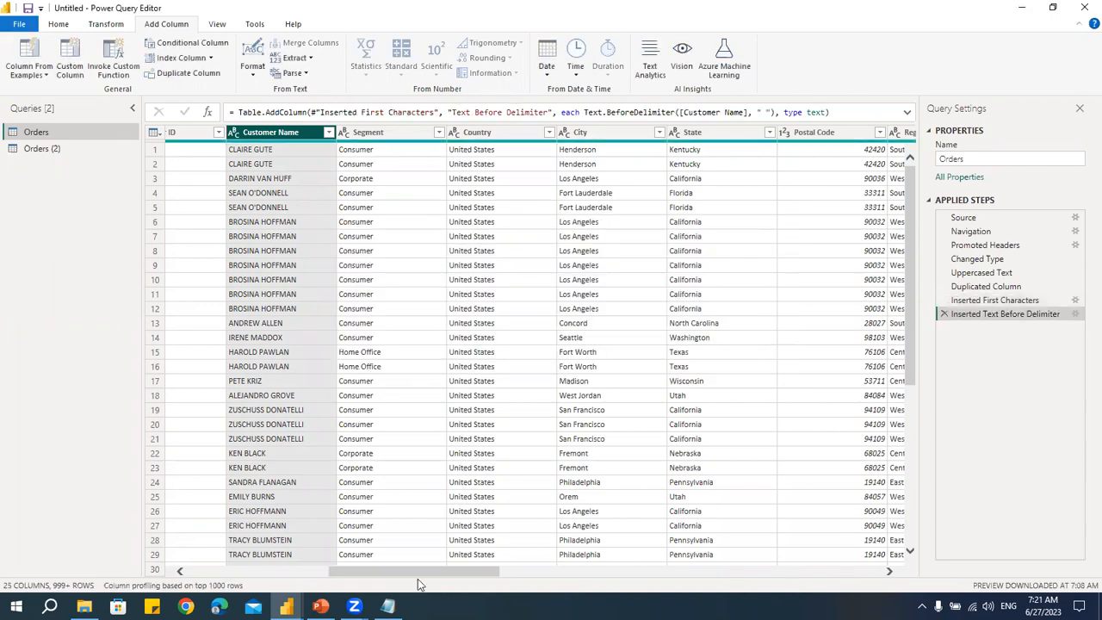
- Add a column extracting the text length of Customer Name - Copy
drag(395, 579, 776, 575)
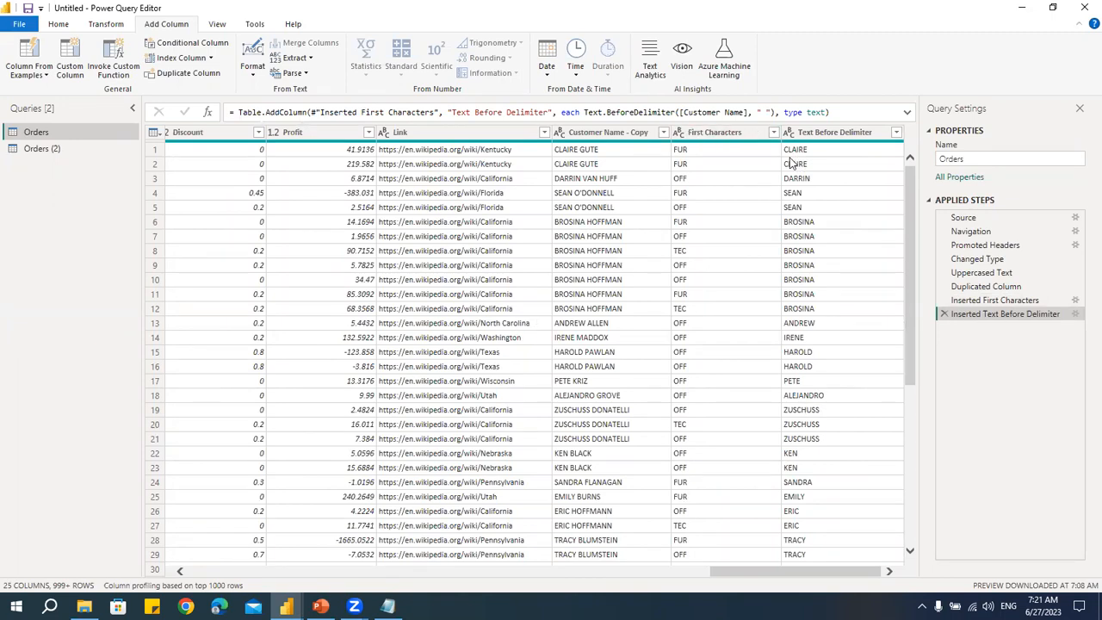
click(297, 57)
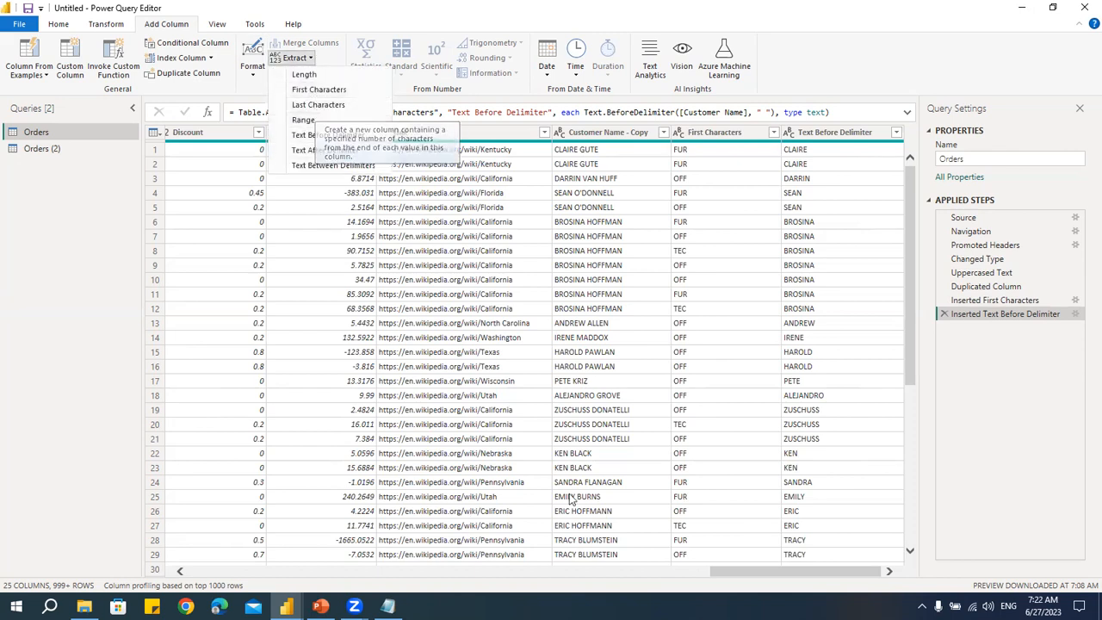
click(732, 574)
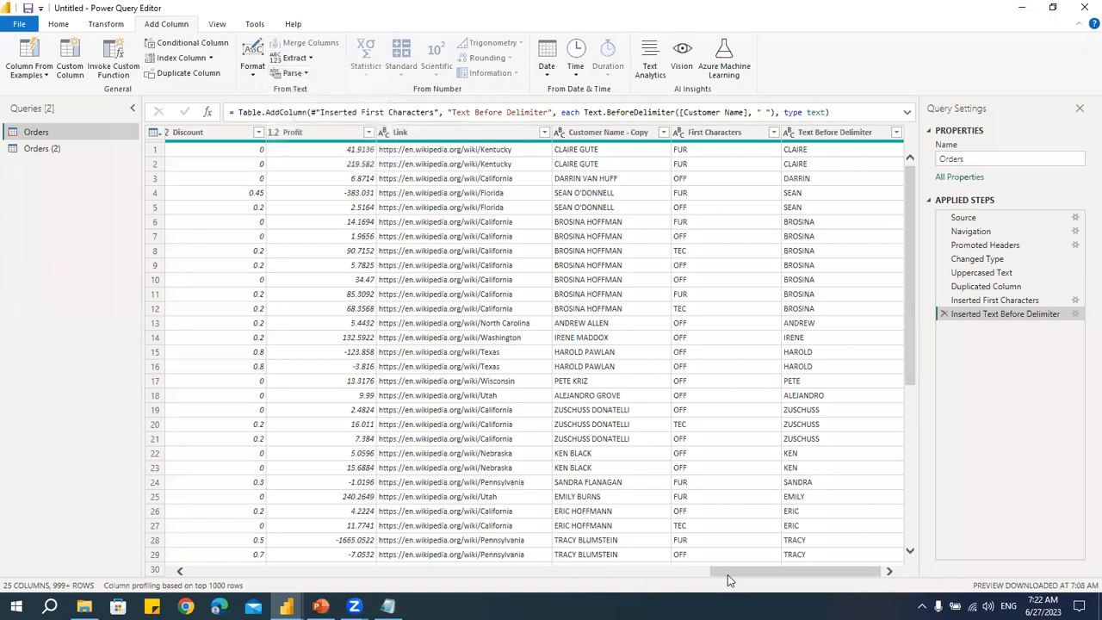
click(596, 135)
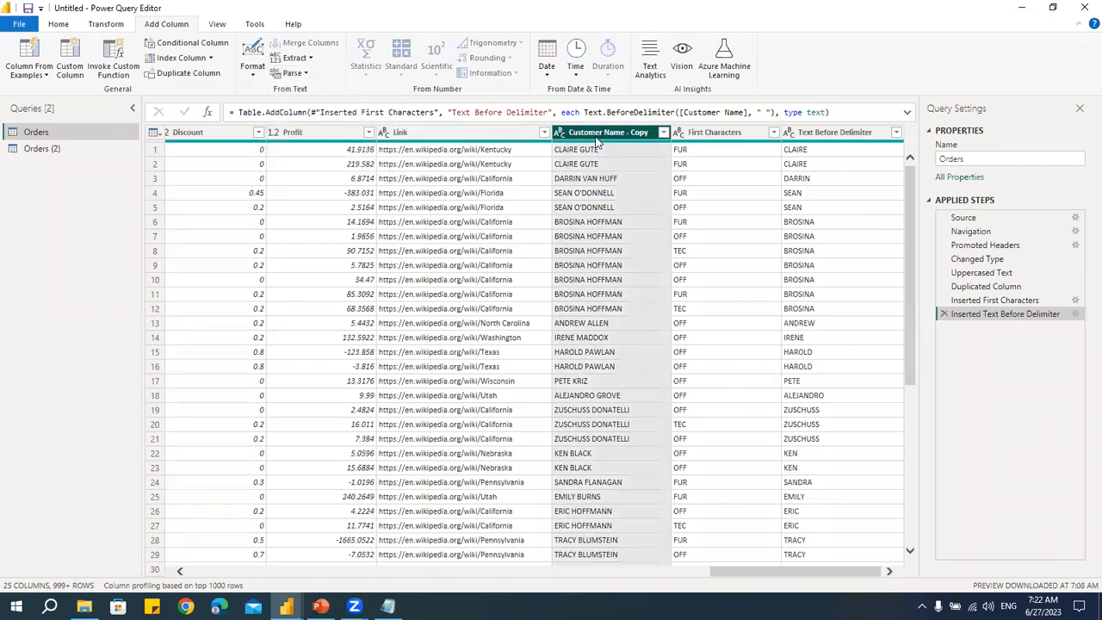
click(301, 59)
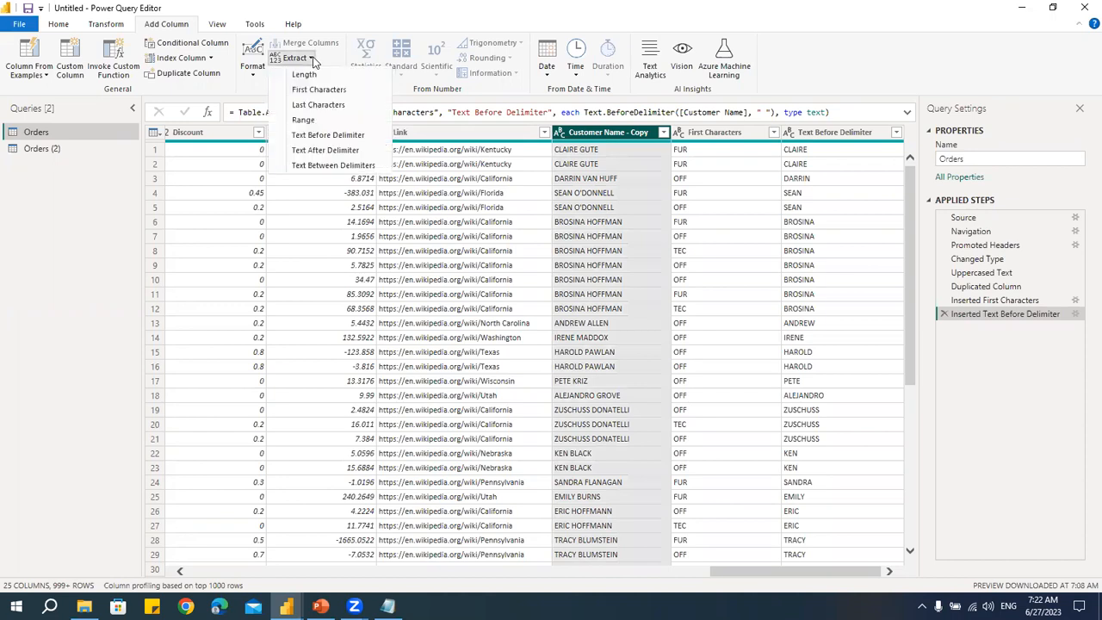
click(295, 78)
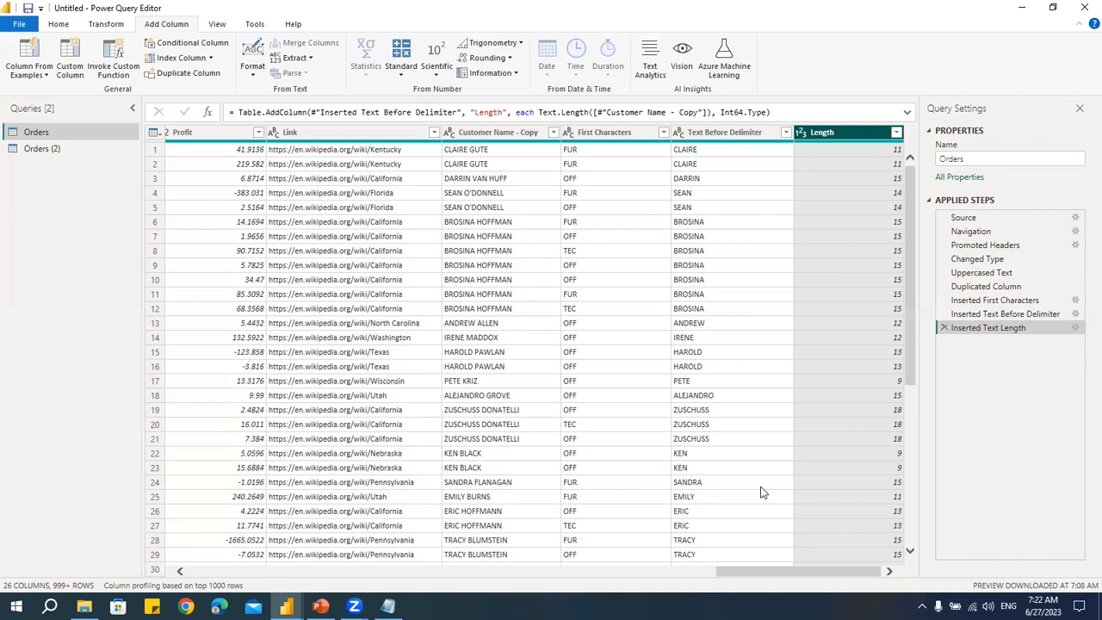
- Add a column that adds 100 to each Quantity value
click(563, 570)
drag(585, 571, 423, 573)
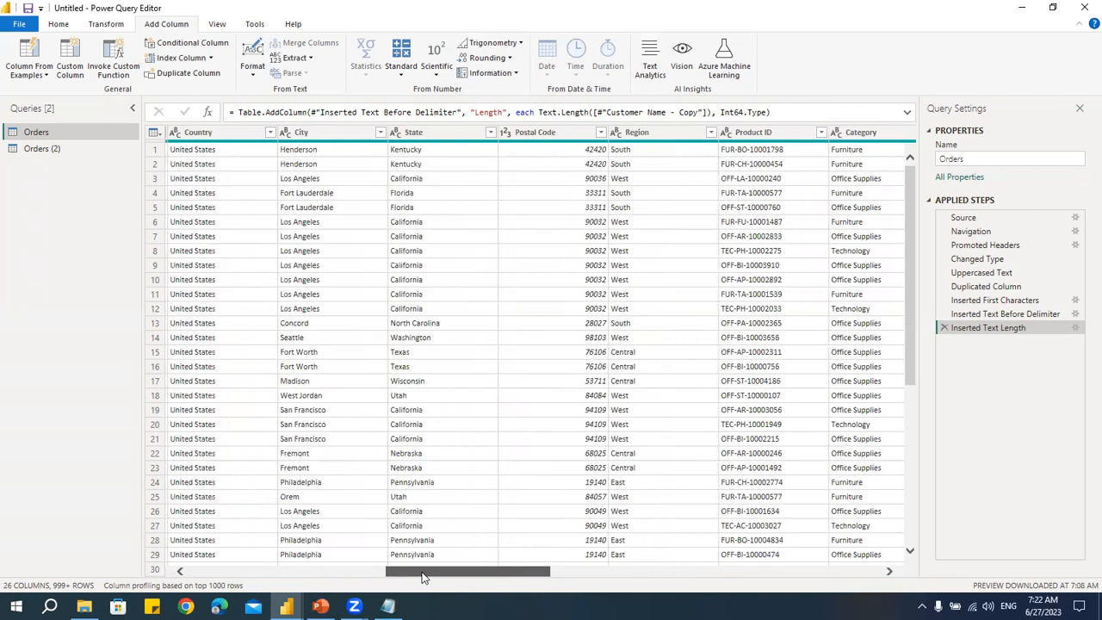
drag(423, 576, 665, 575)
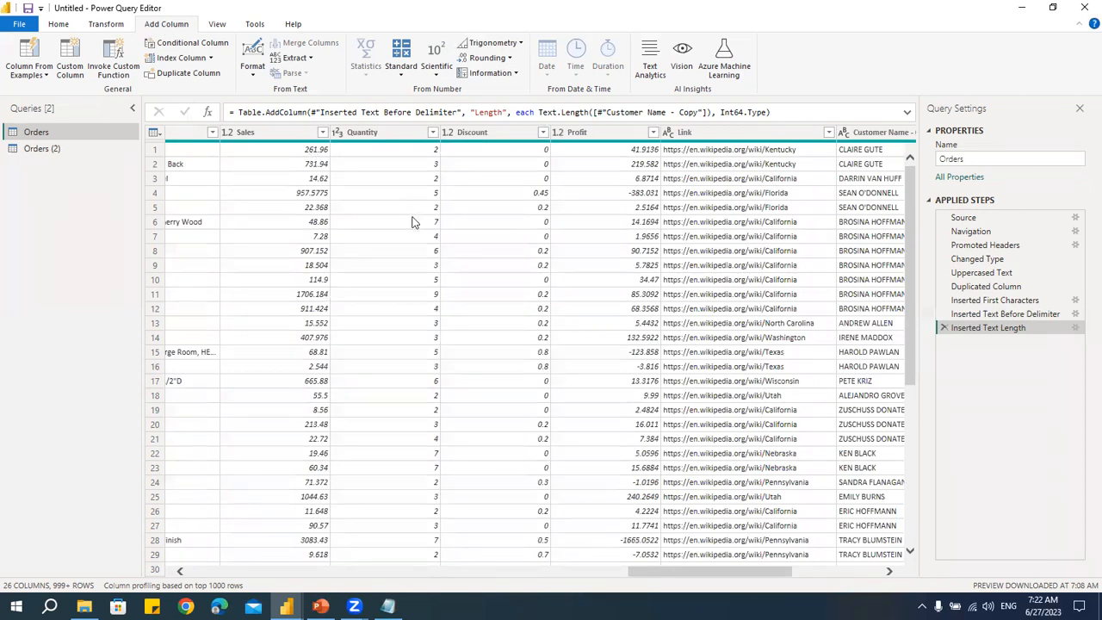
click(394, 134)
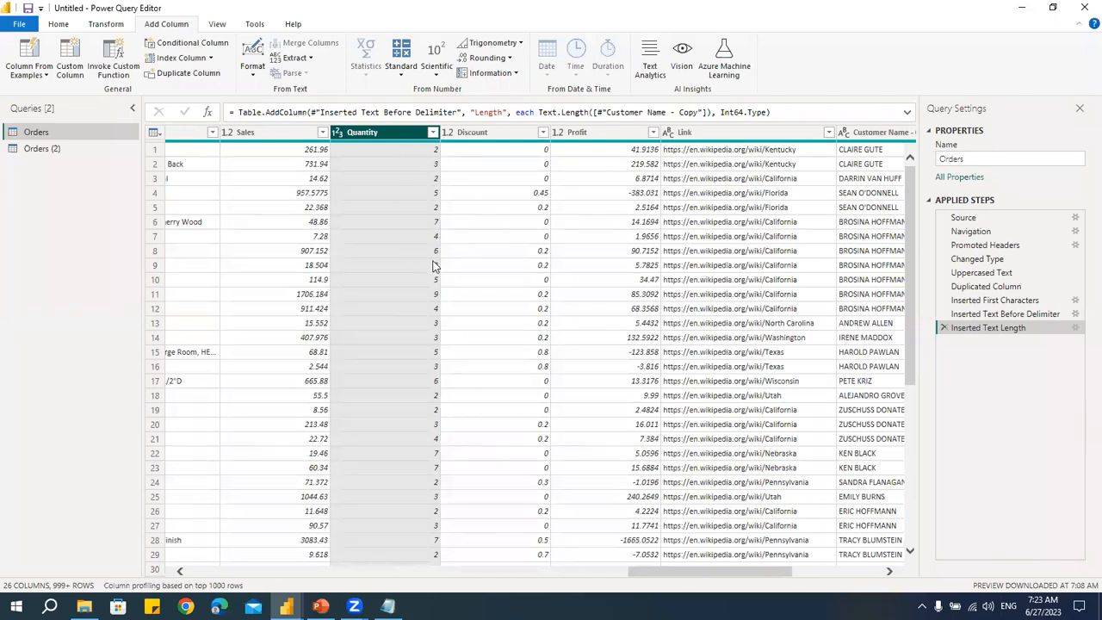
click(402, 71)
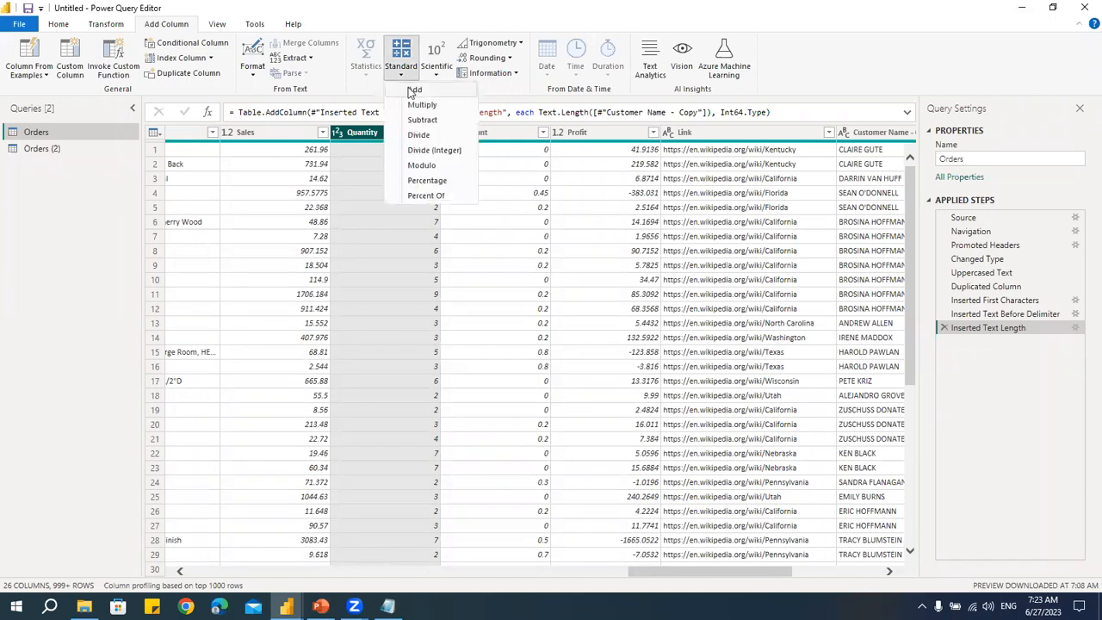
click(415, 91)
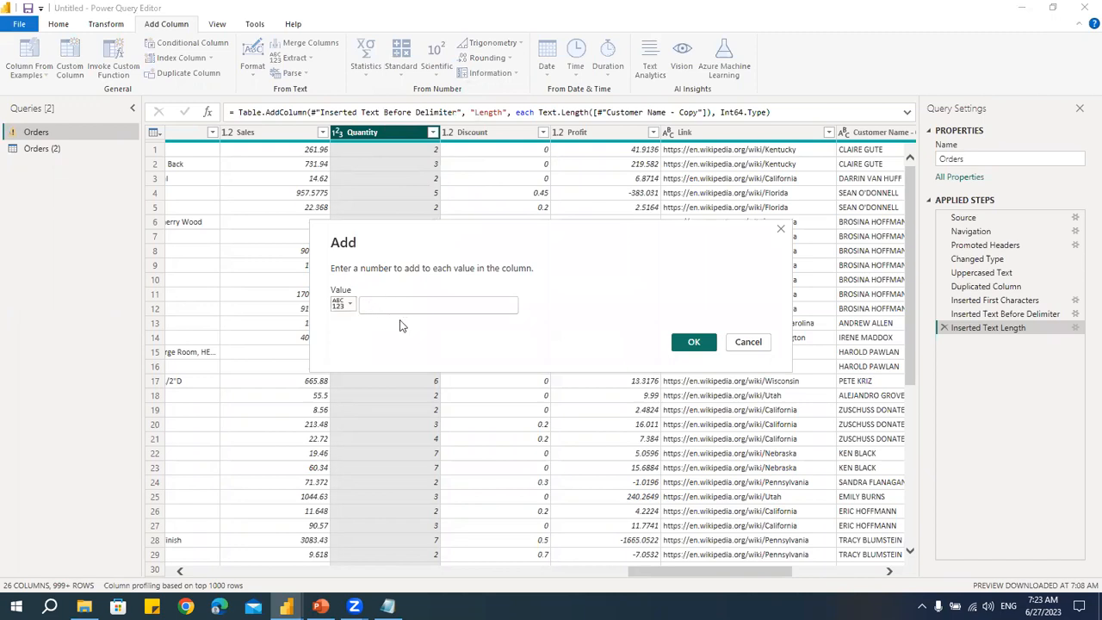
text(100)
click(694, 342)
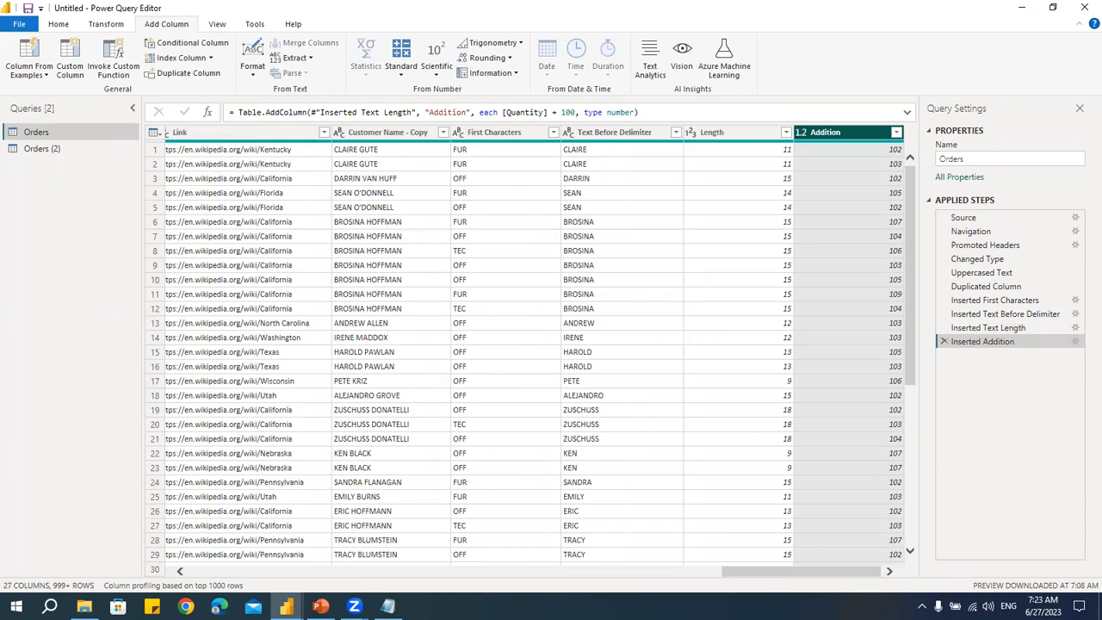
drag(753, 573, 622, 566)
click(399, 74)
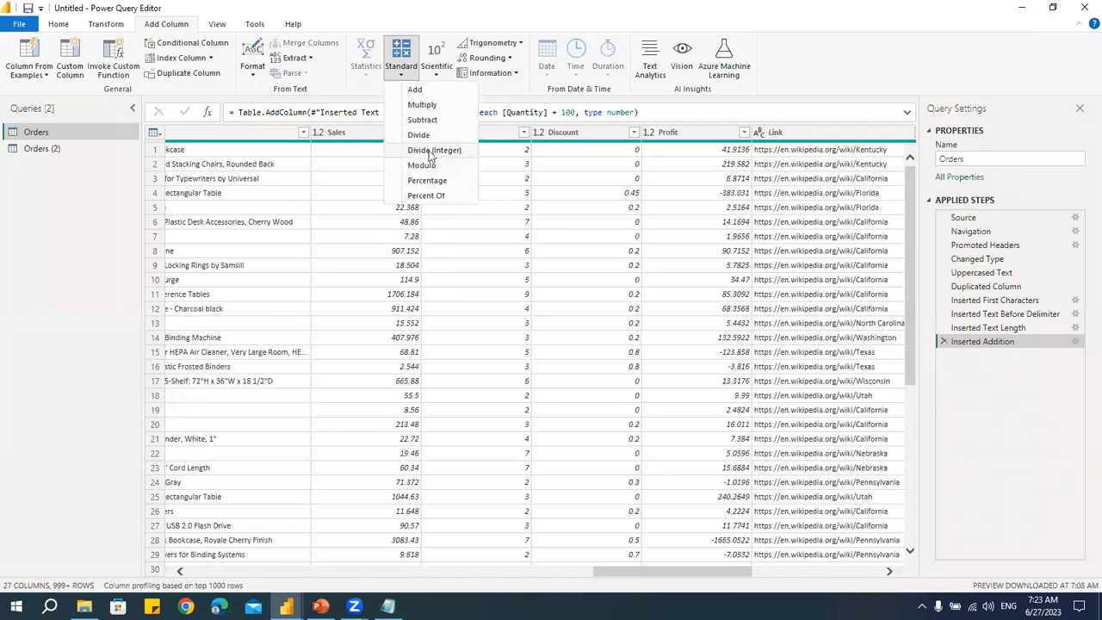
click(505, 91)
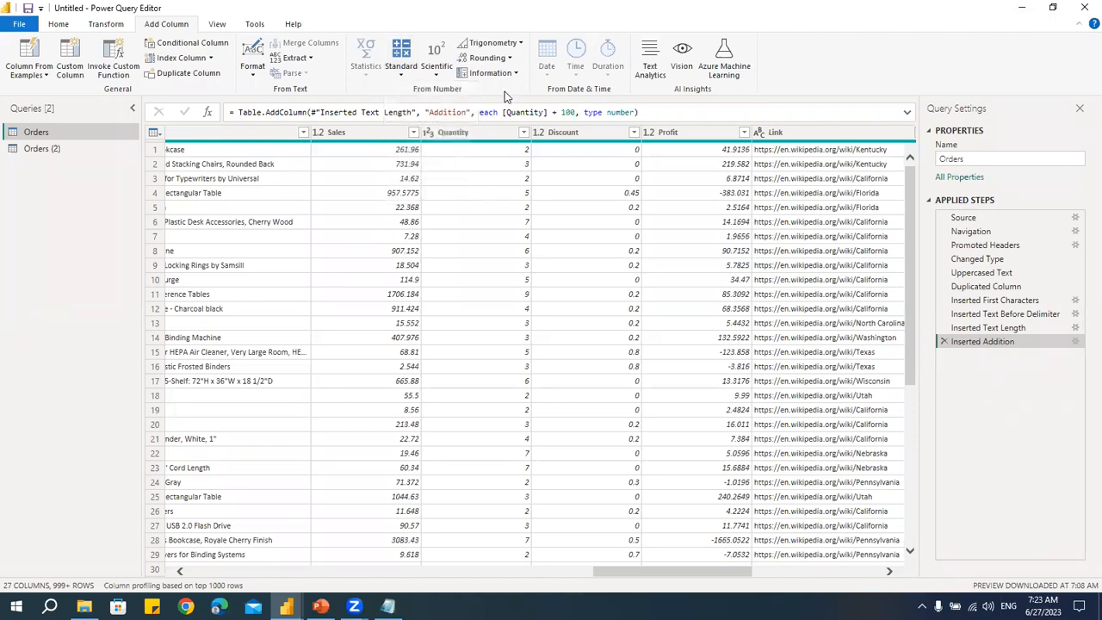
click(436, 75)
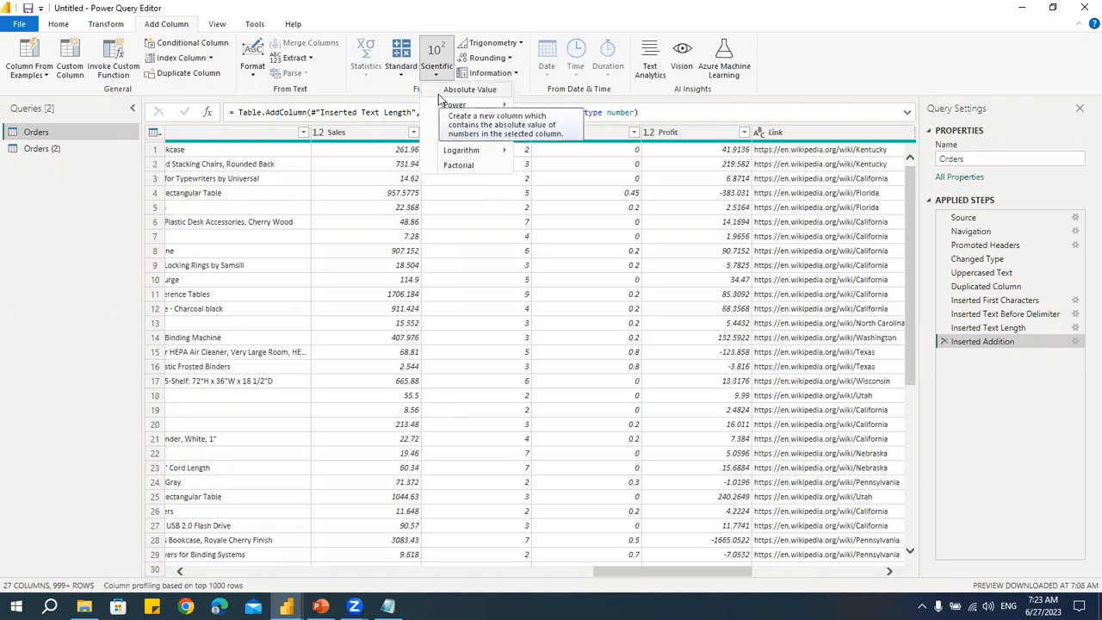
- Add a column with the absolute value of Profit
click(744, 134)
click(746, 133)
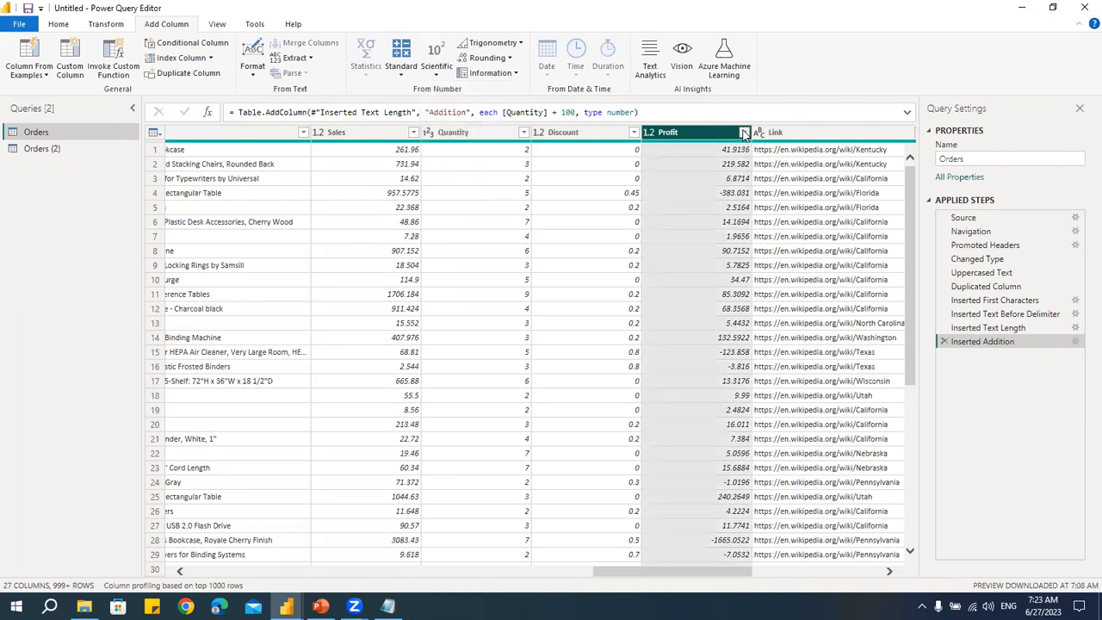
click(745, 133)
click(696, 133)
click(437, 73)
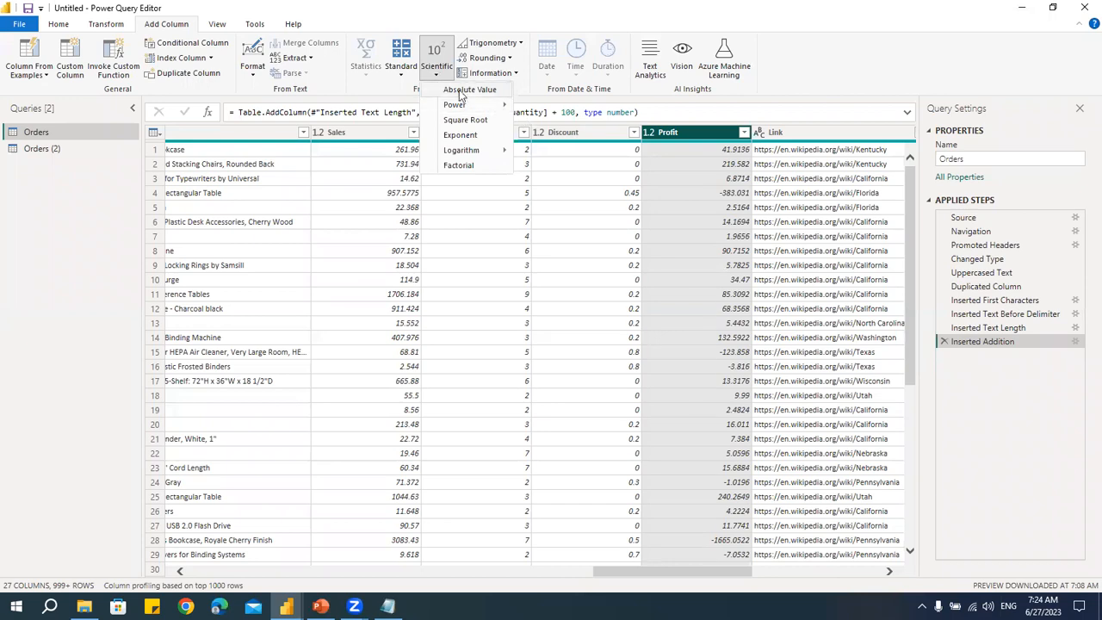
click(468, 90)
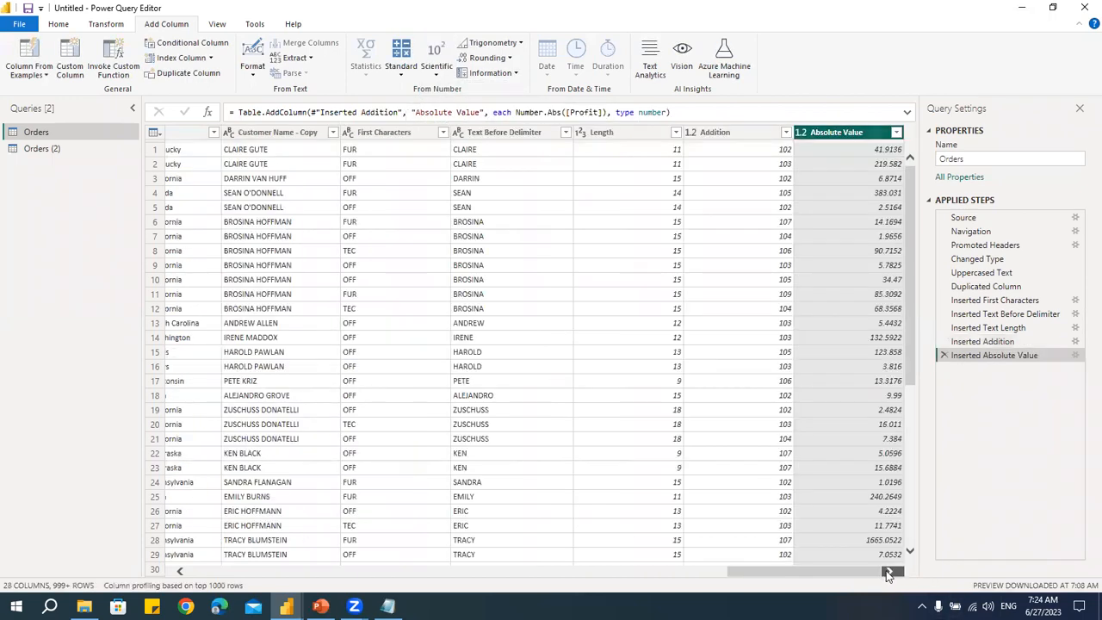
click(895, 133)
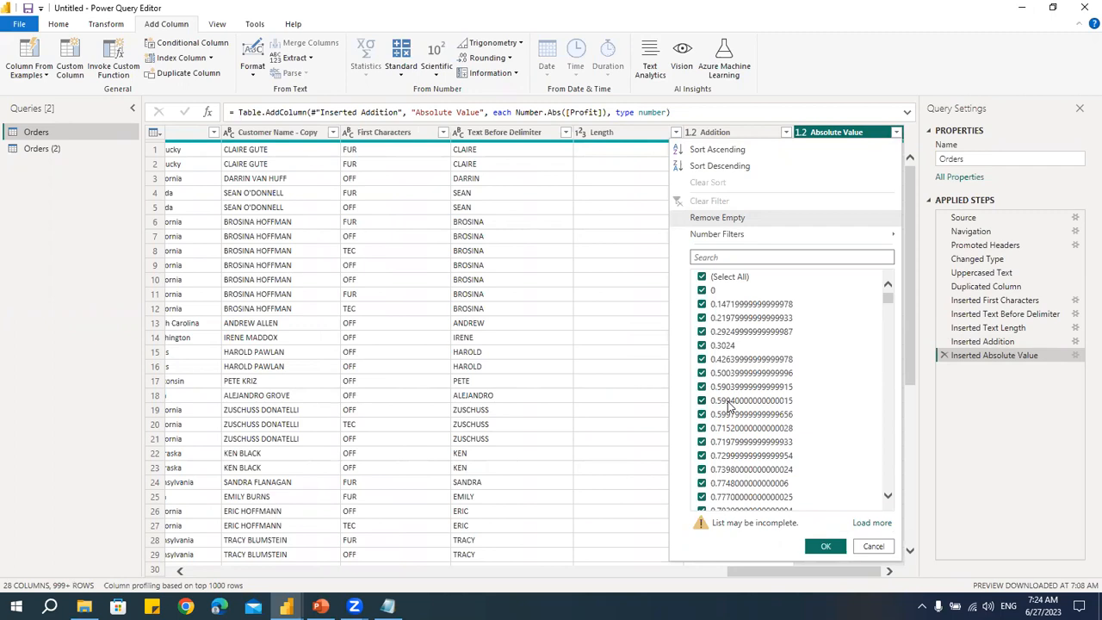
click(610, 178)
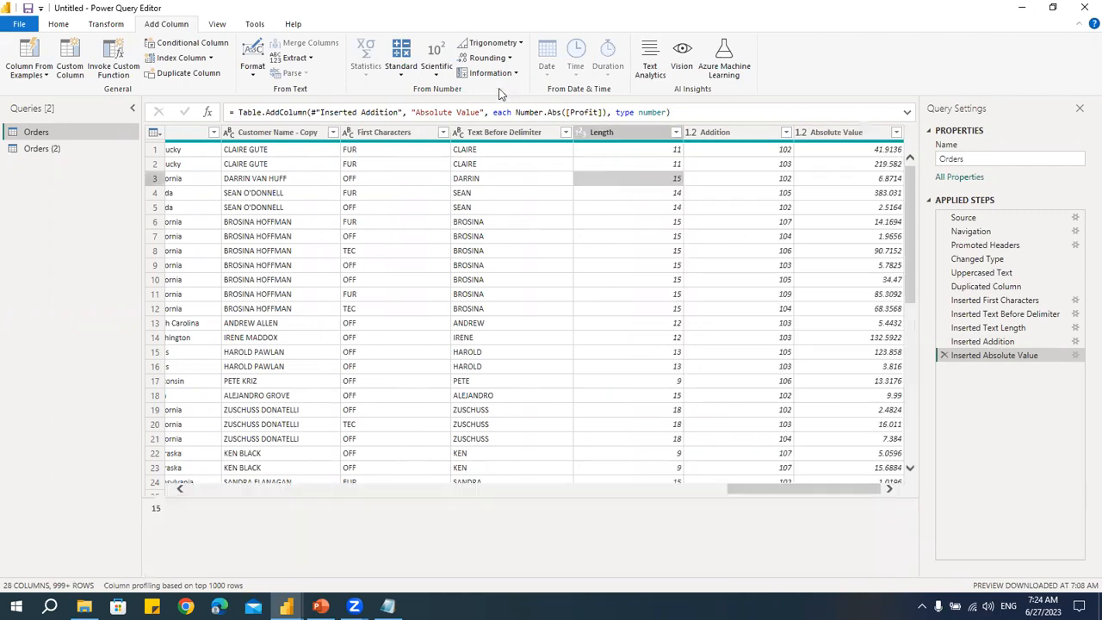
click(520, 43)
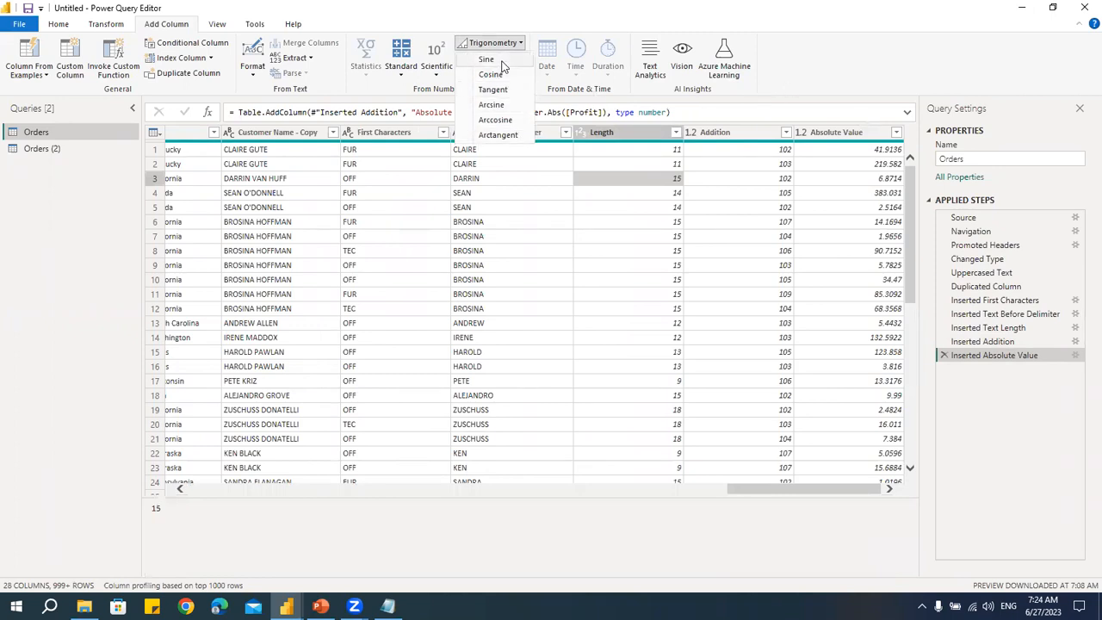
click(847, 79)
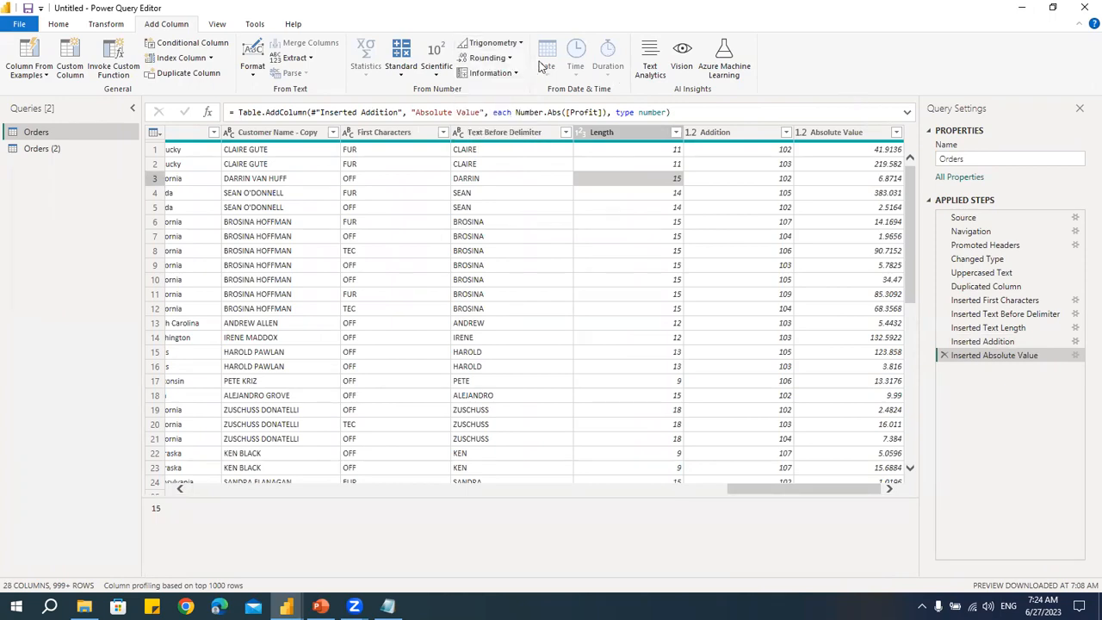
click(509, 58)
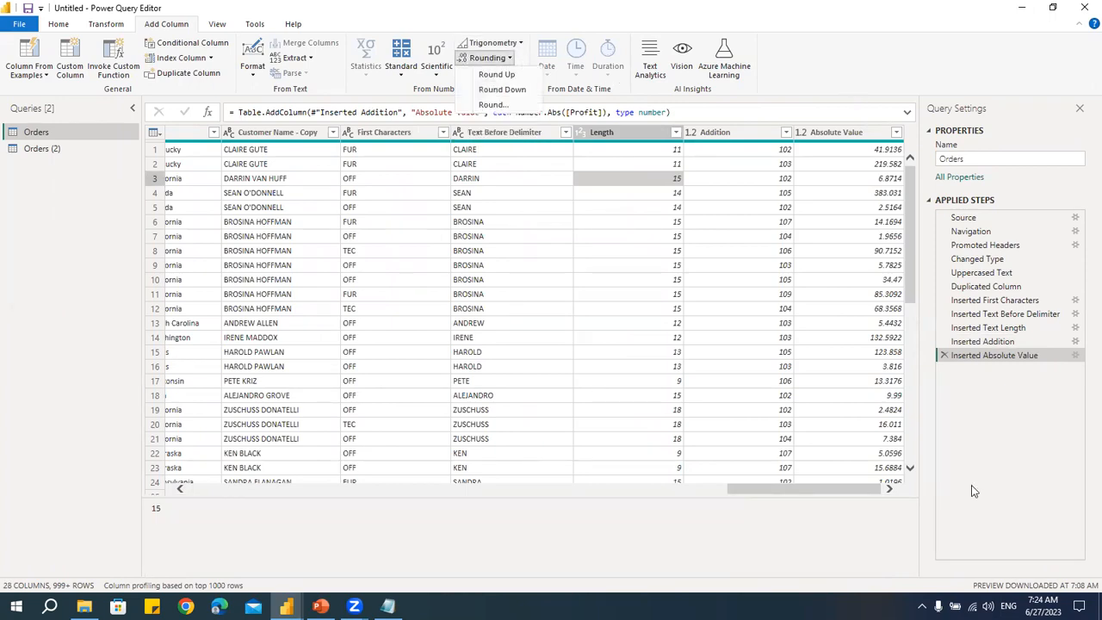
click(892, 497)
- Add a column rounding Absolute Value to 2 decimal places
click(861, 136)
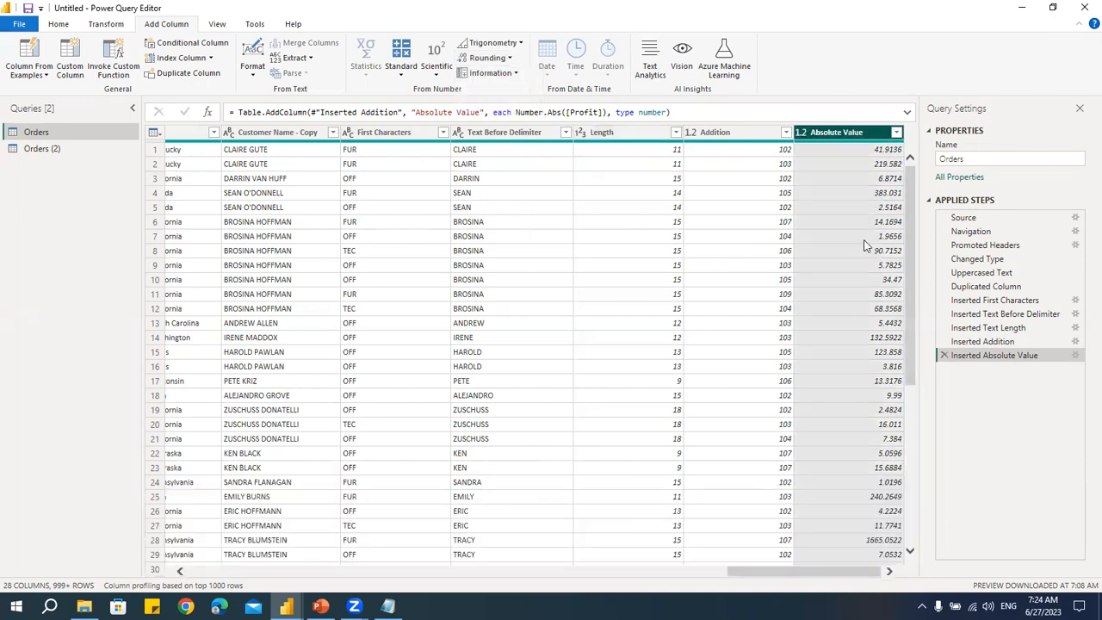
click(487, 57)
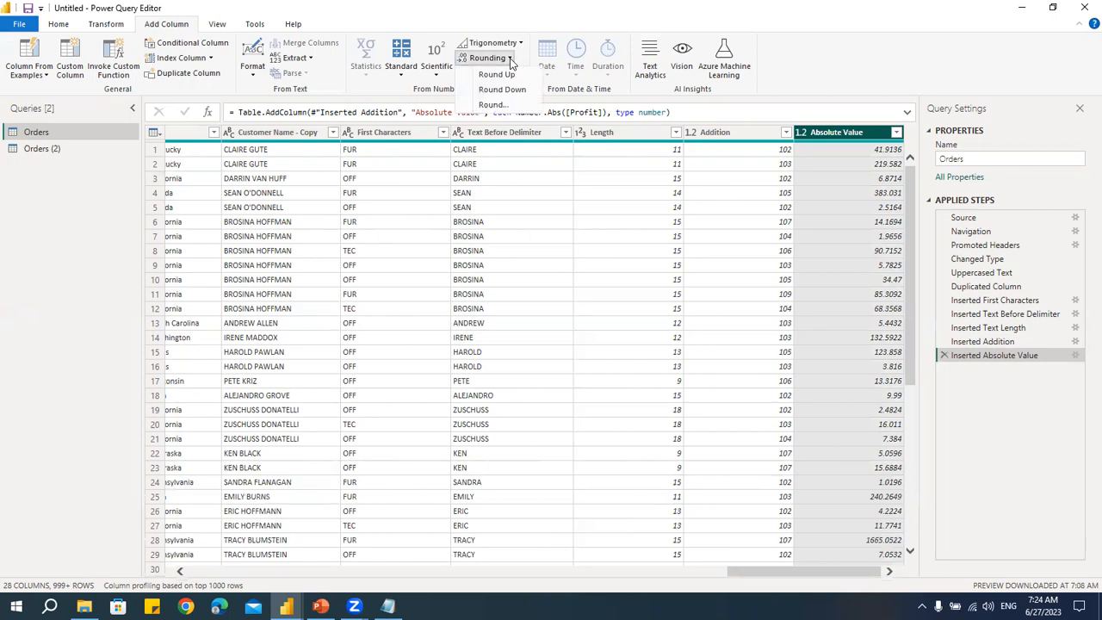
click(494, 182)
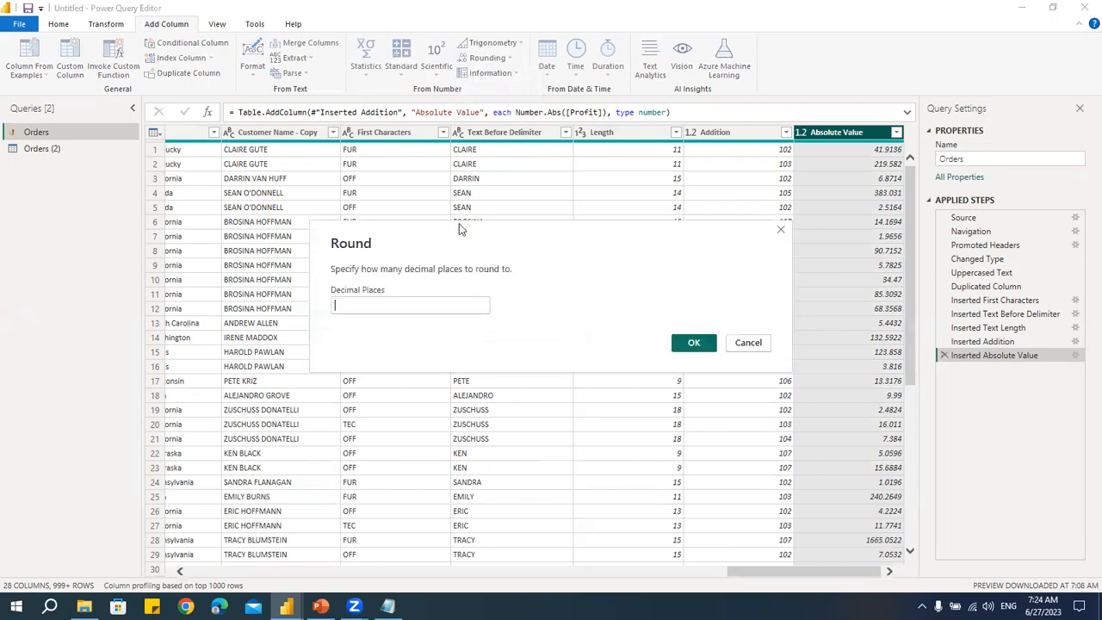
text(2)
click(694, 343)
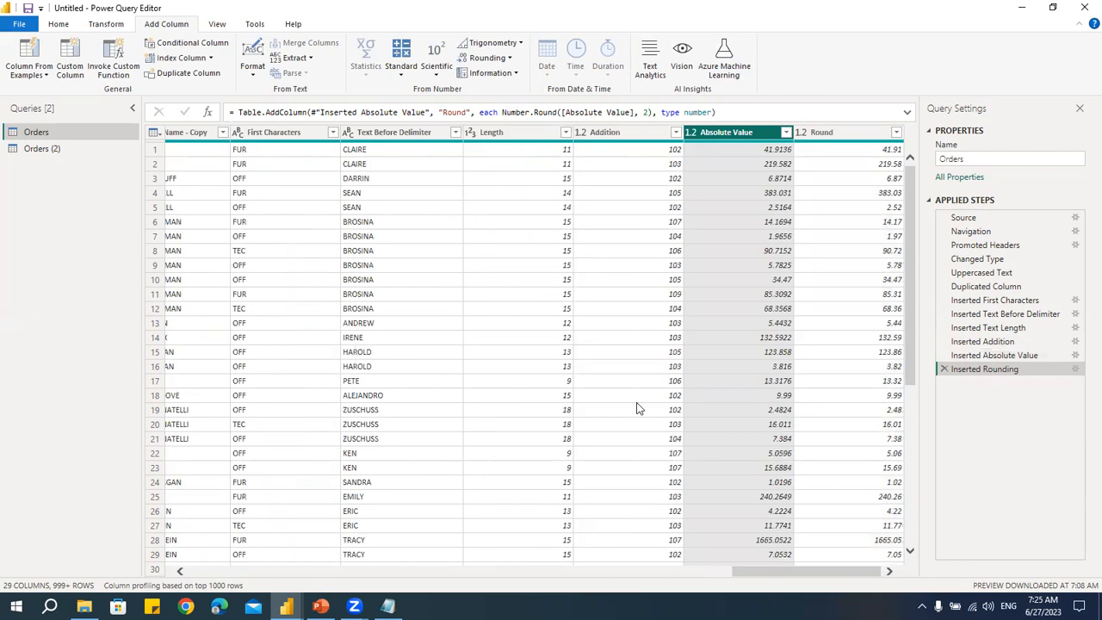
- Add a column with the sign of Profit
click(516, 74)
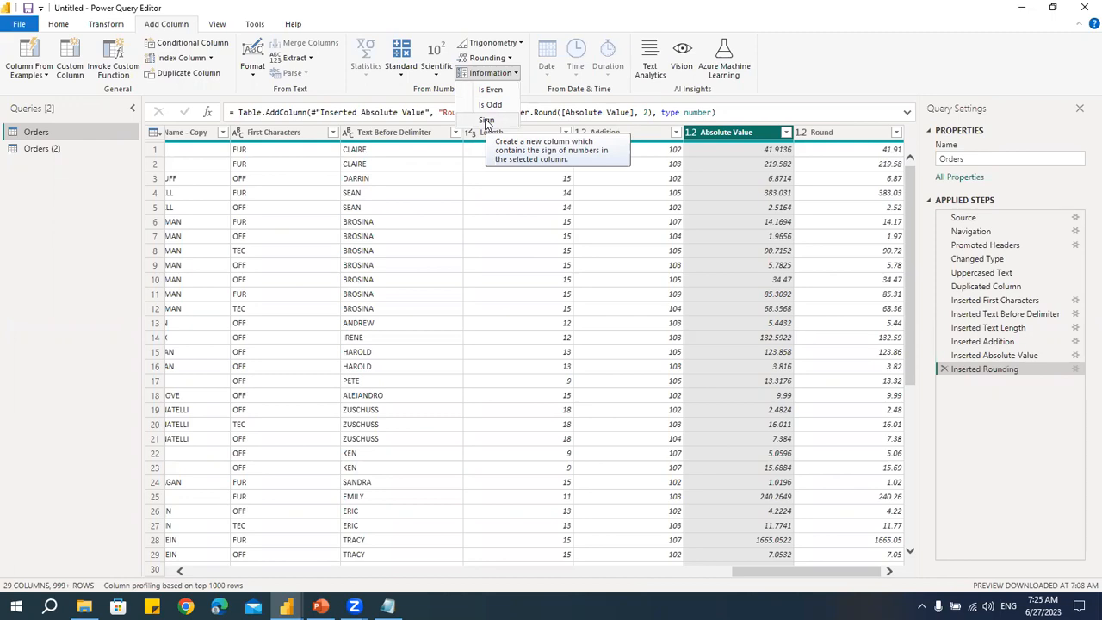
click(756, 571)
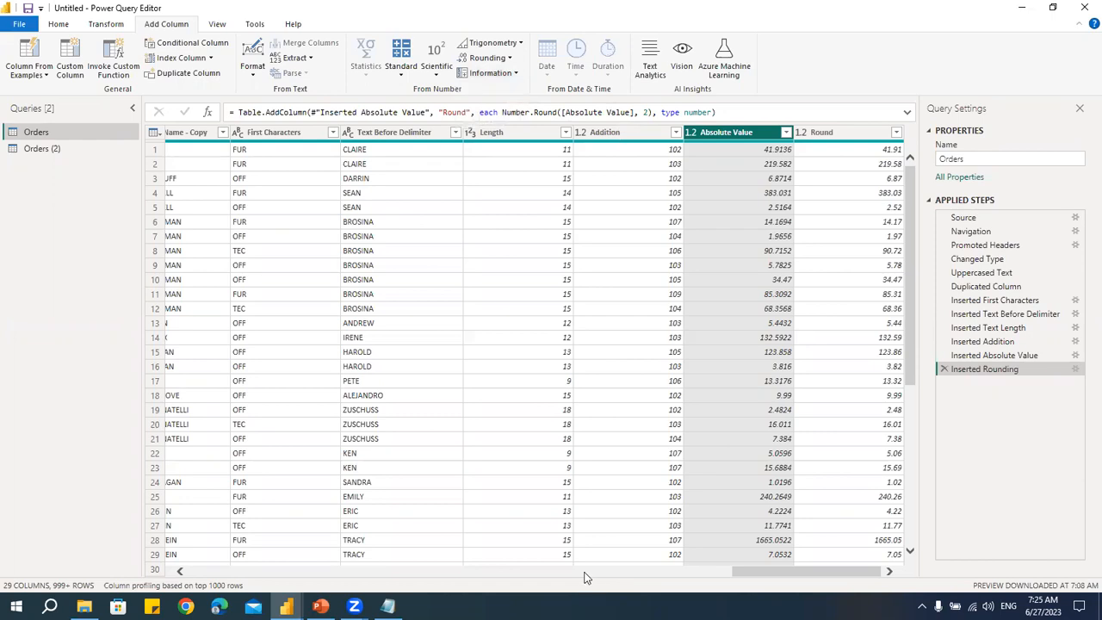
click(586, 571)
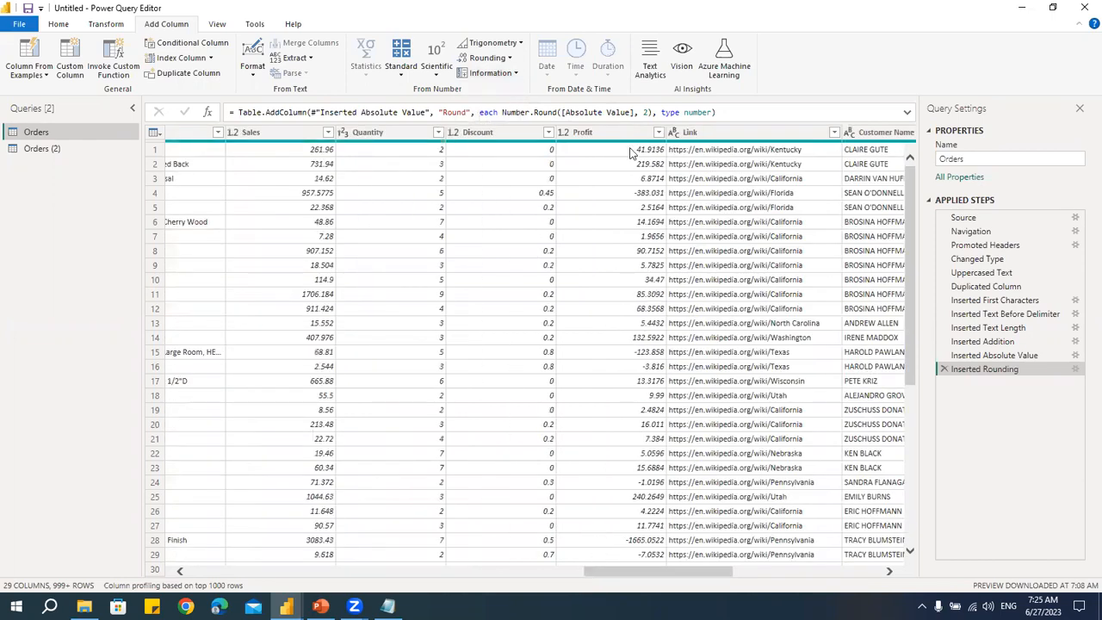
click(630, 152)
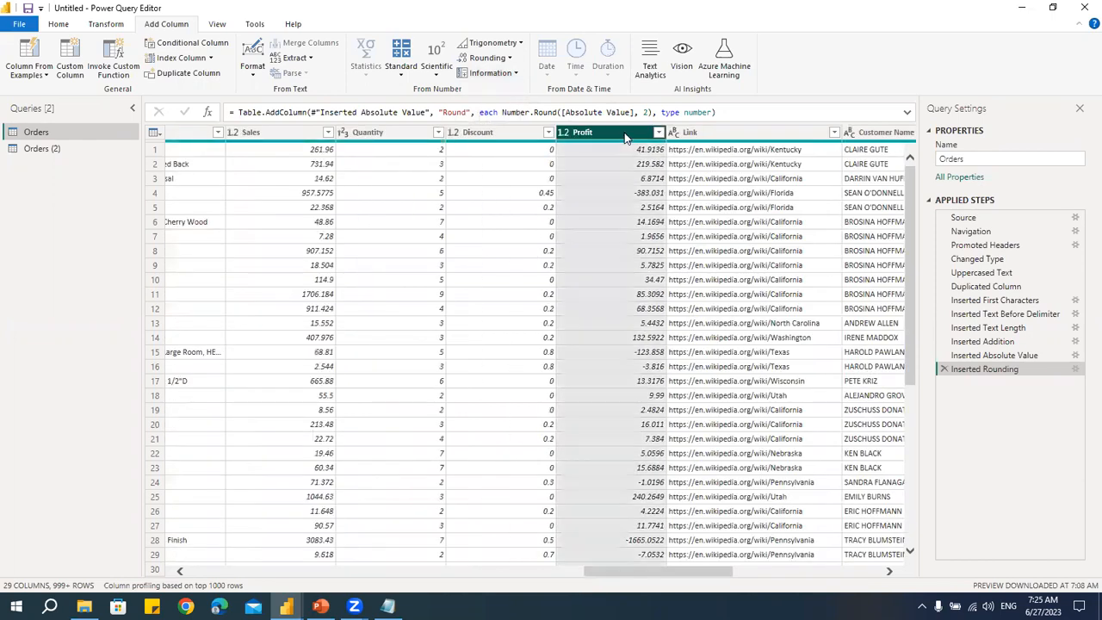
click(517, 75)
click(495, 117)
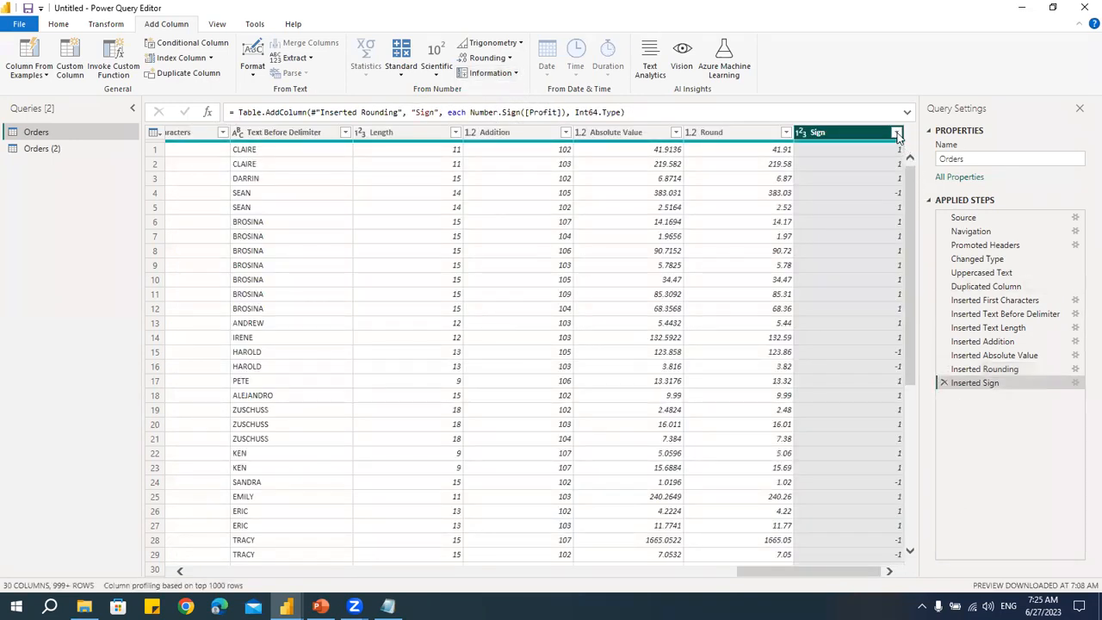
click(897, 134)
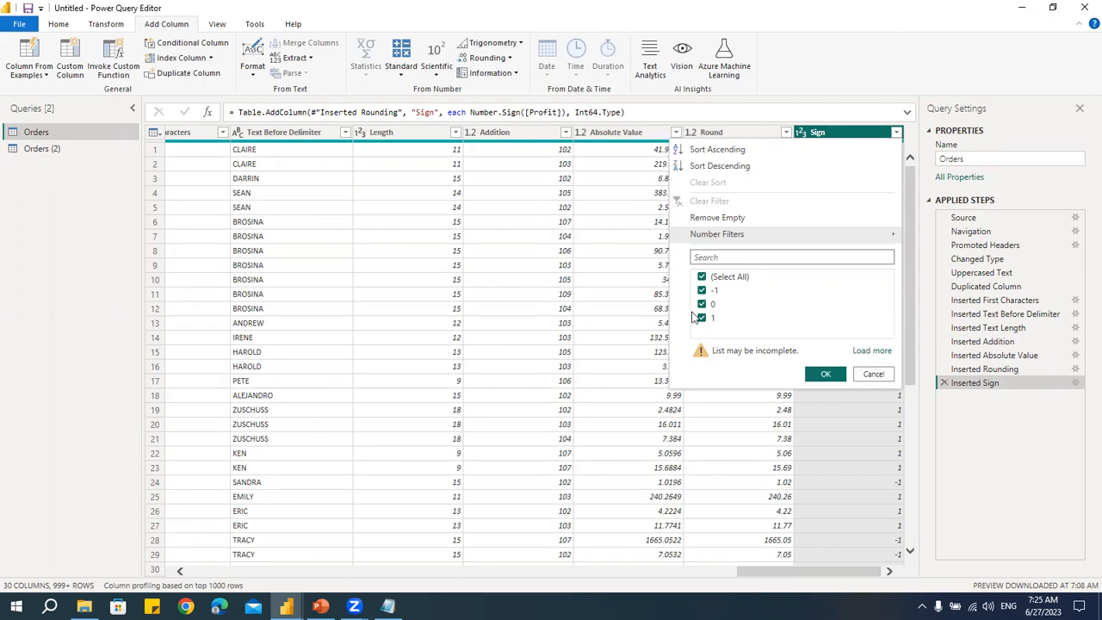
click(874, 375)
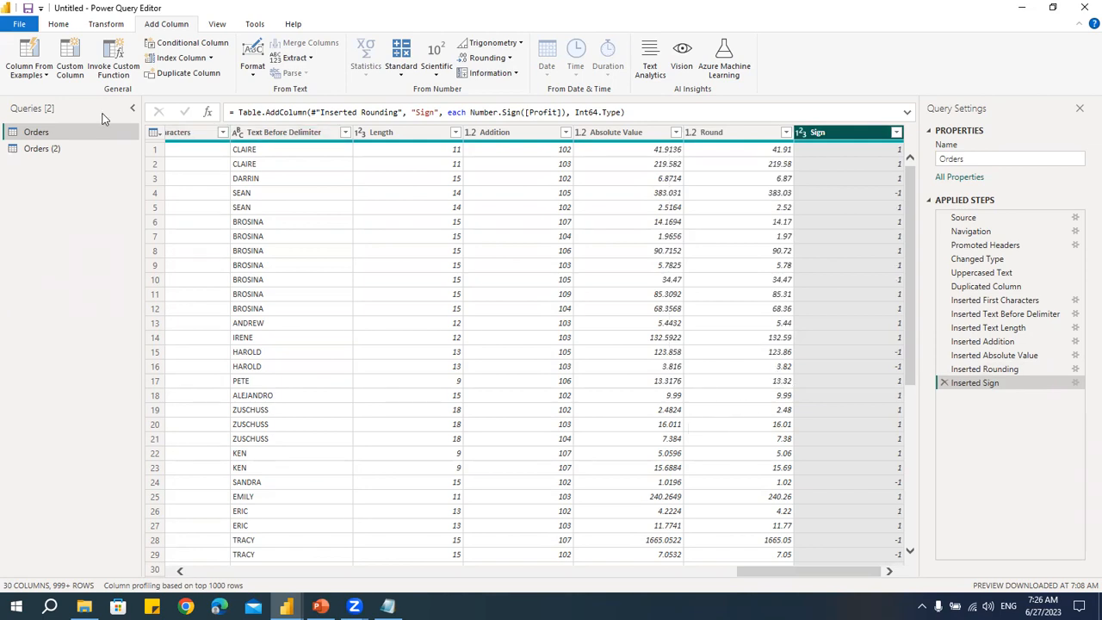
click(58, 24)
click(22, 72)
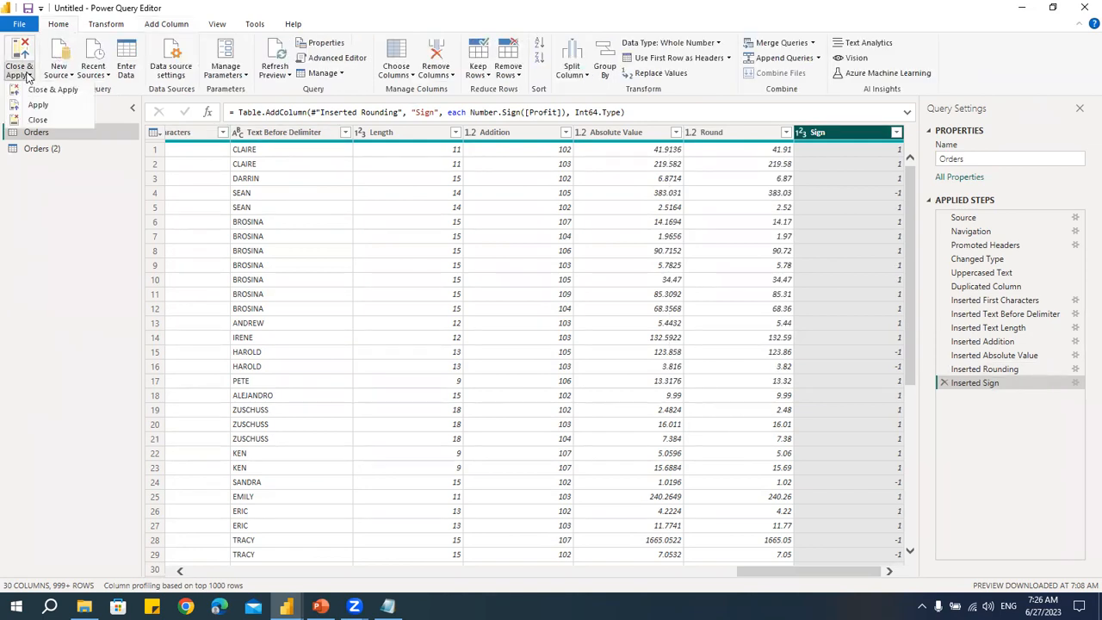
key(Escape)
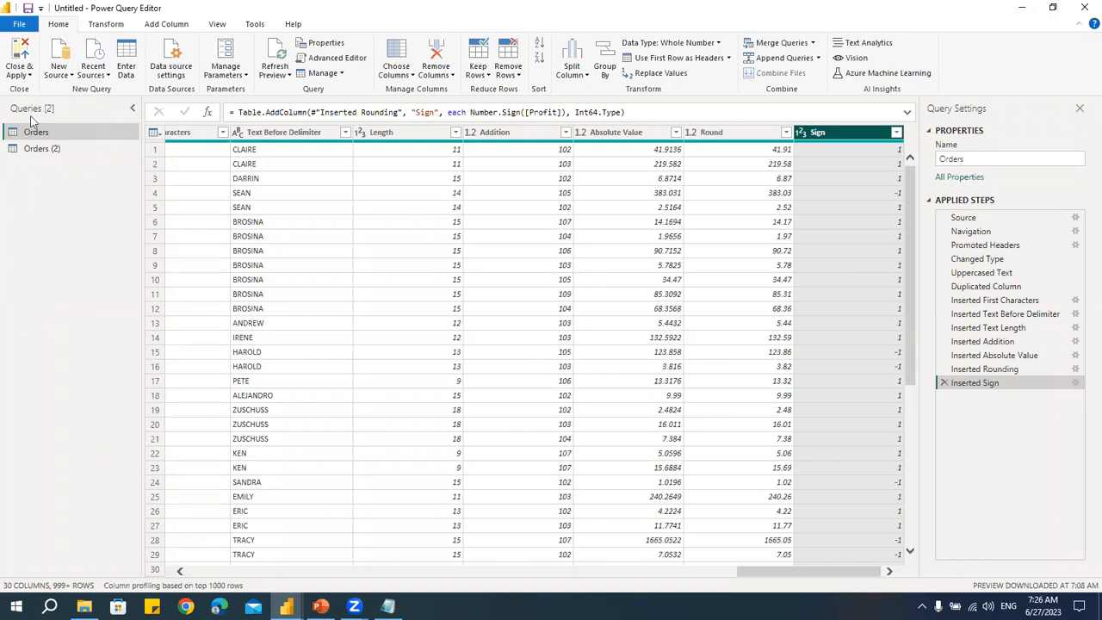
- Duplicate the Orders (2) query as Orders (3), then return to Orders (2)
click(53, 151)
right_click(53, 152)
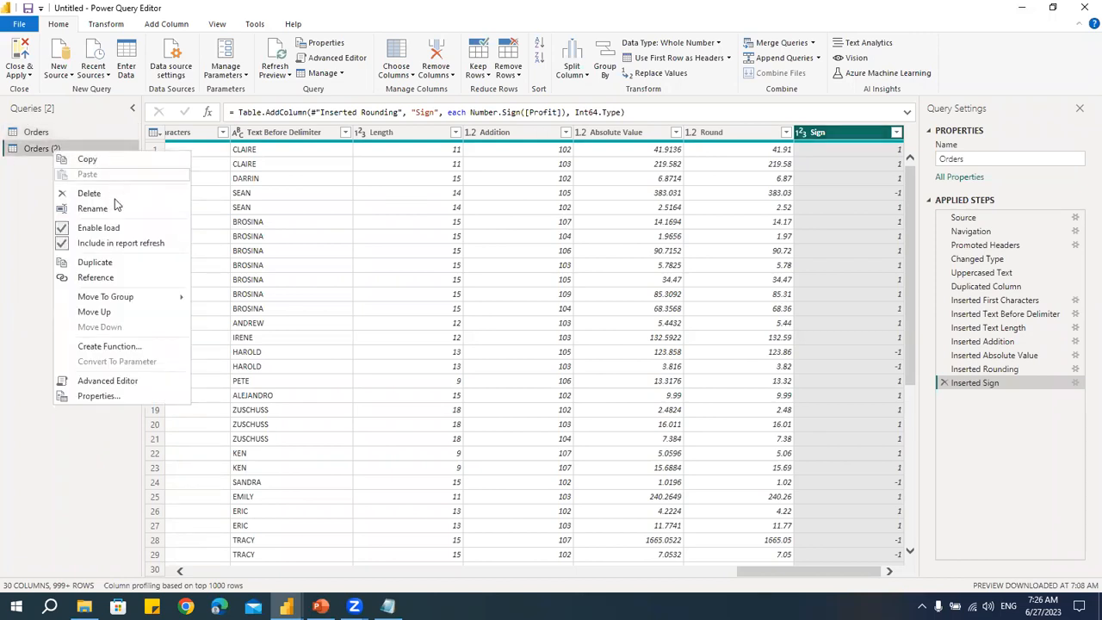
click(123, 264)
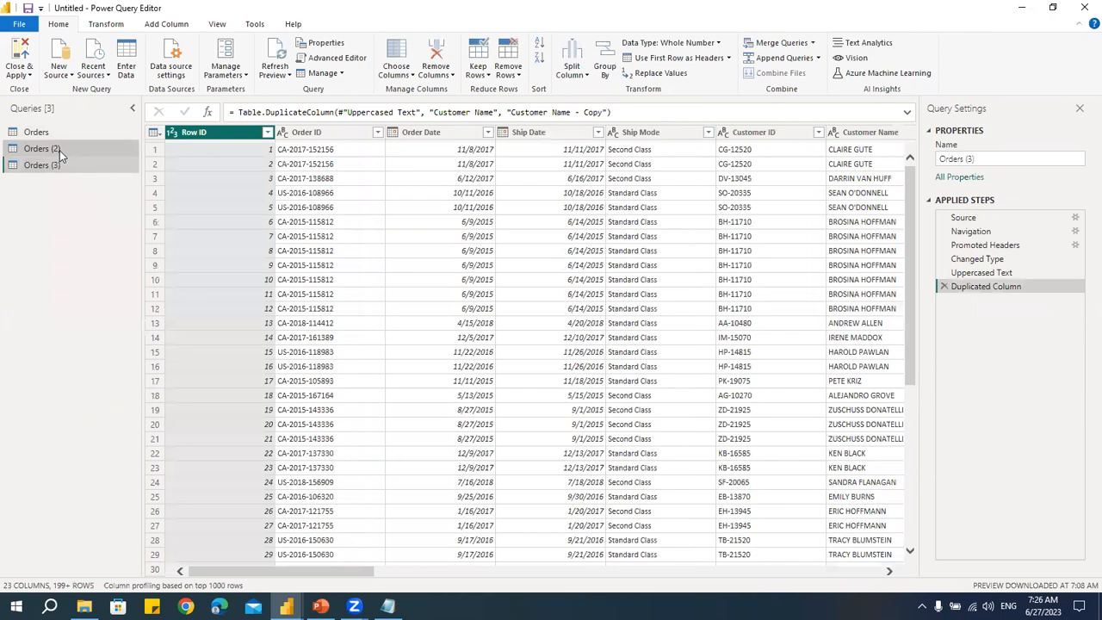
click(59, 150)
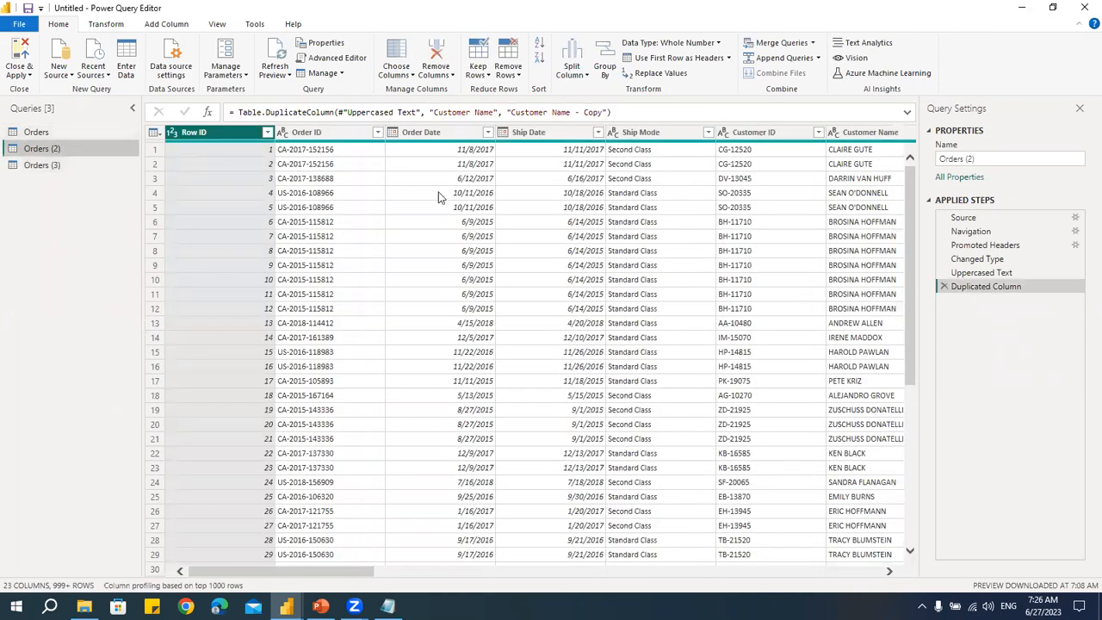
- Add a Year column extracted from Order Date
click(186, 27)
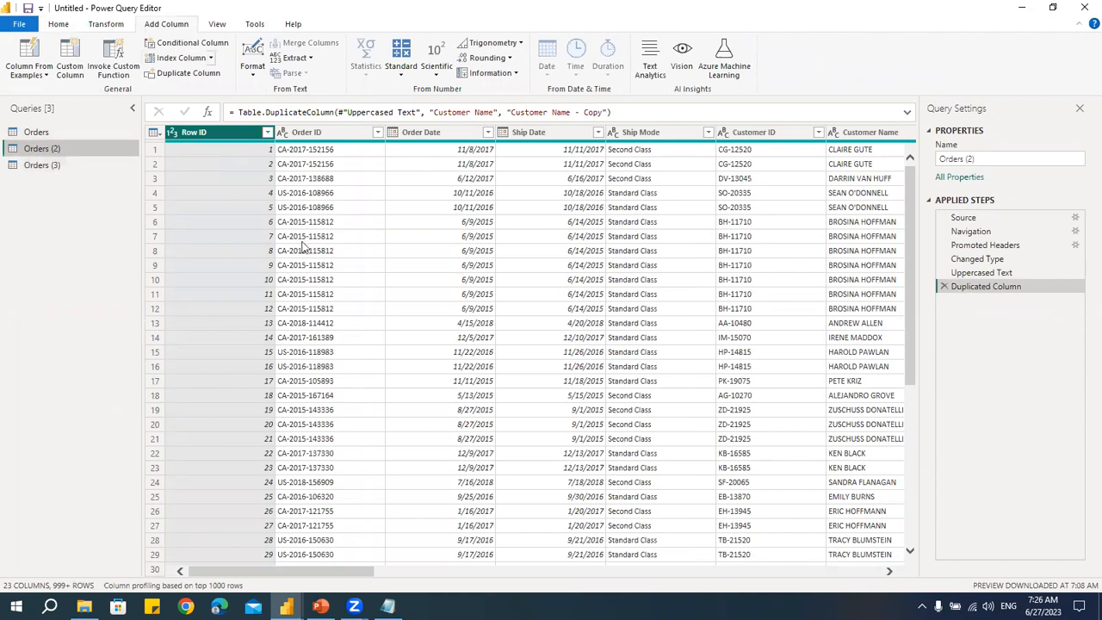
click(440, 135)
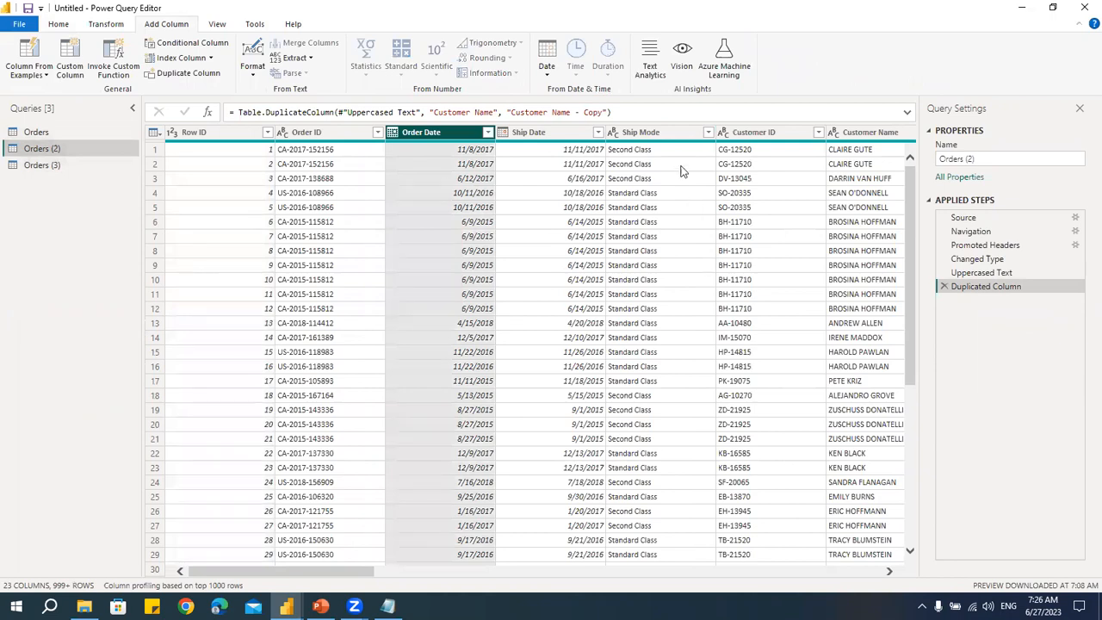
click(549, 76)
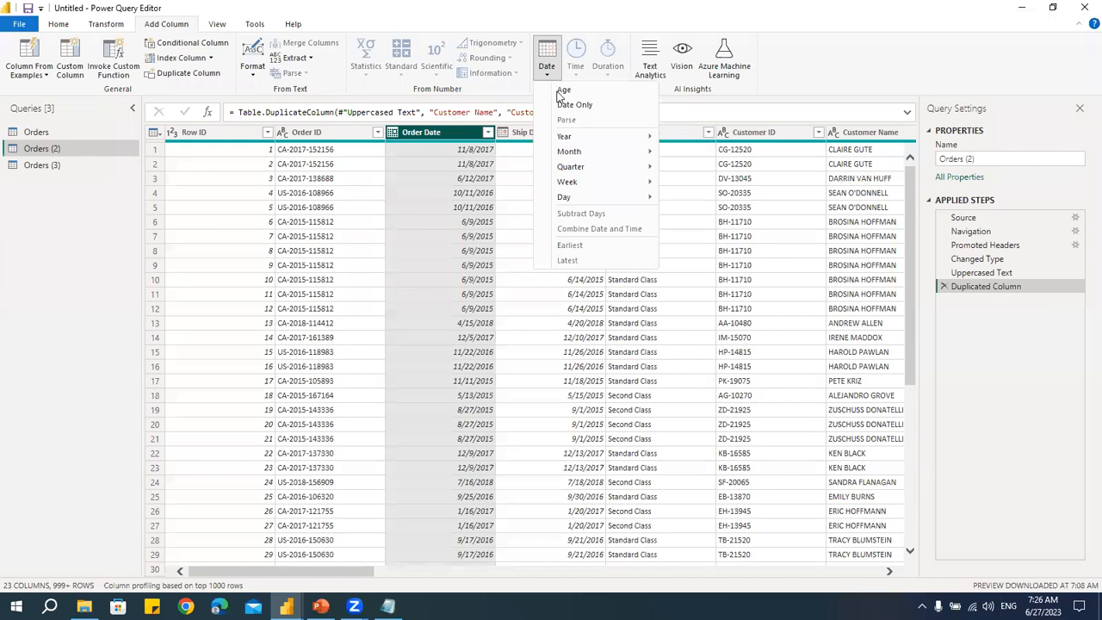
mouse_move(566, 155)
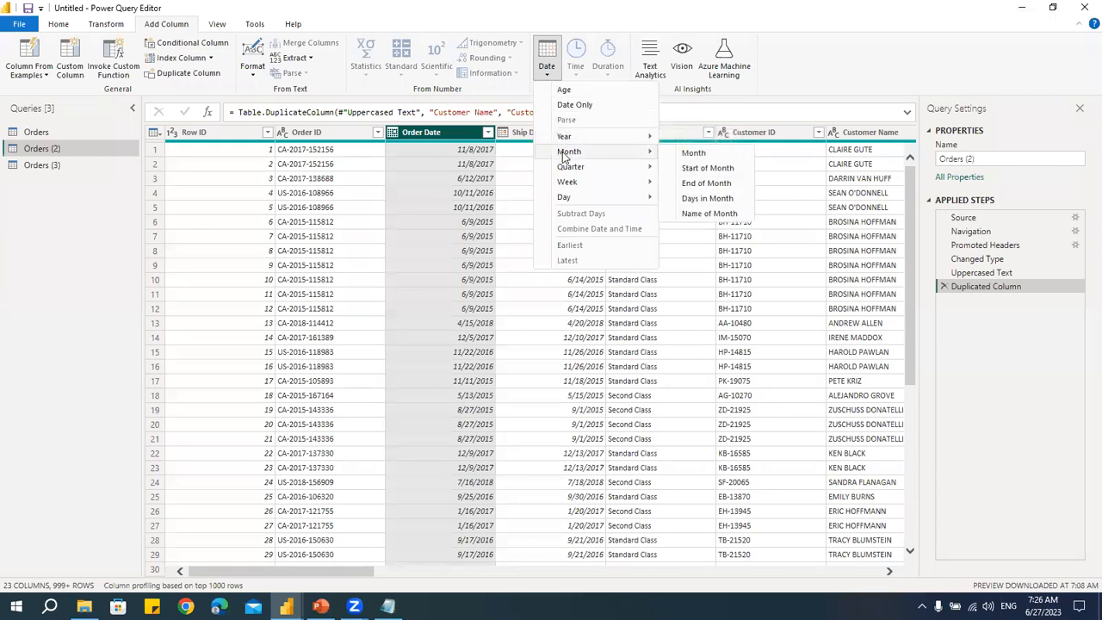
mouse_move(565, 200)
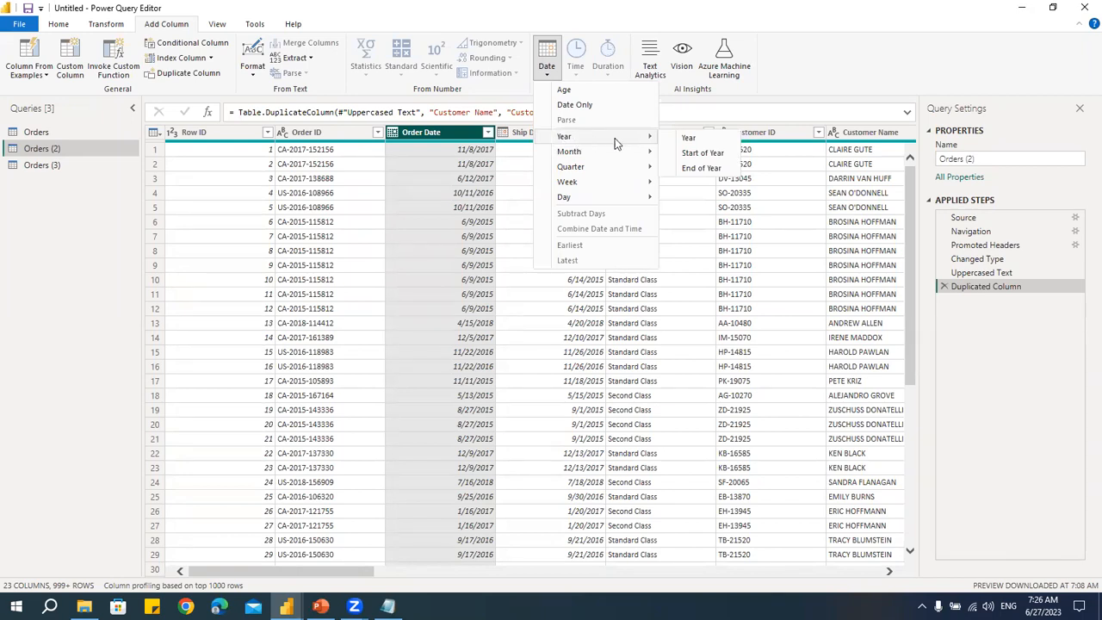
click(690, 140)
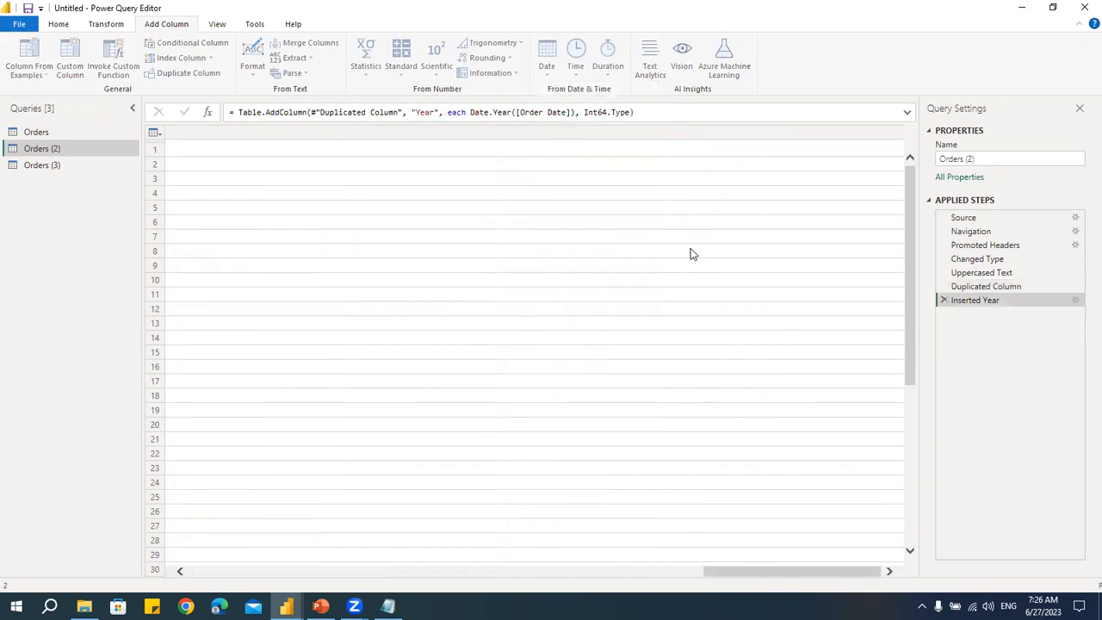
- Add a Start of Year column from Order Date
drag(805, 571, 284, 572)
click(469, 133)
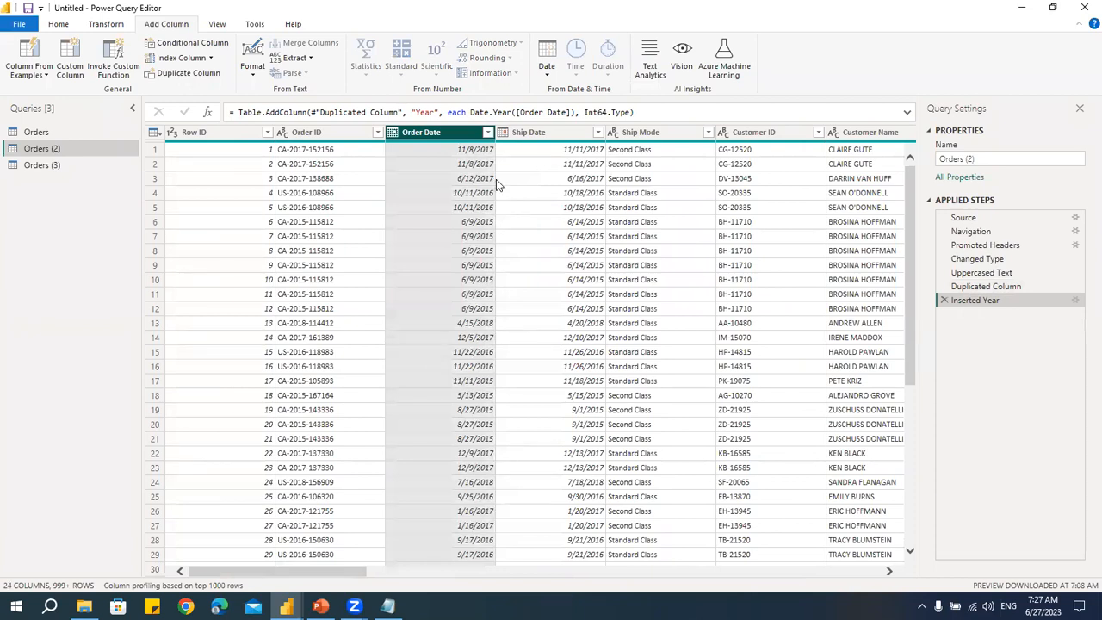
click(547, 75)
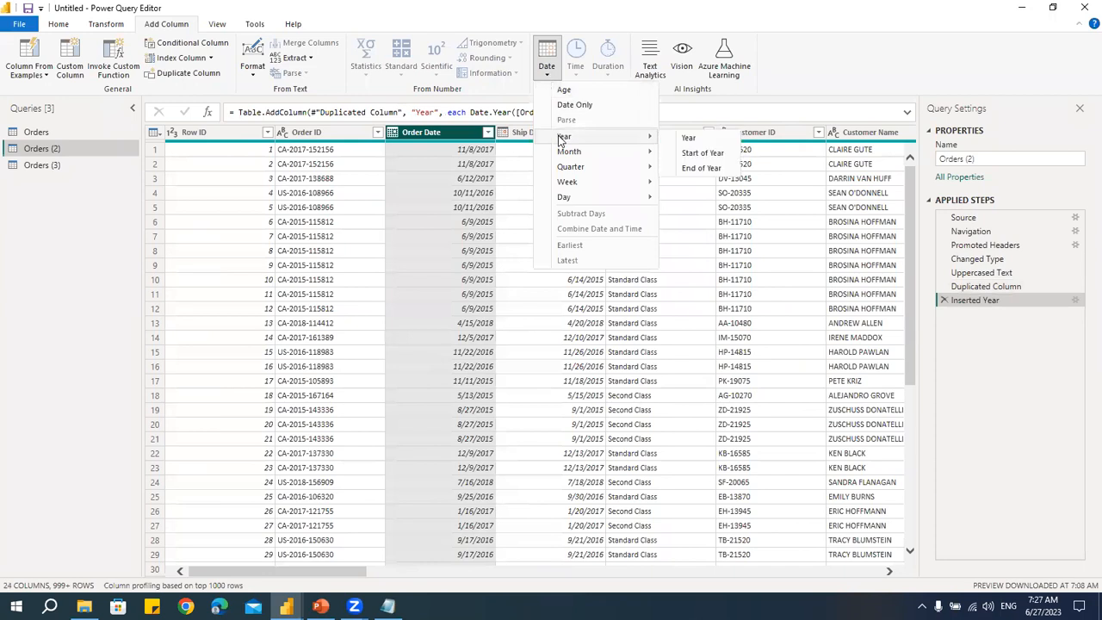
click(702, 154)
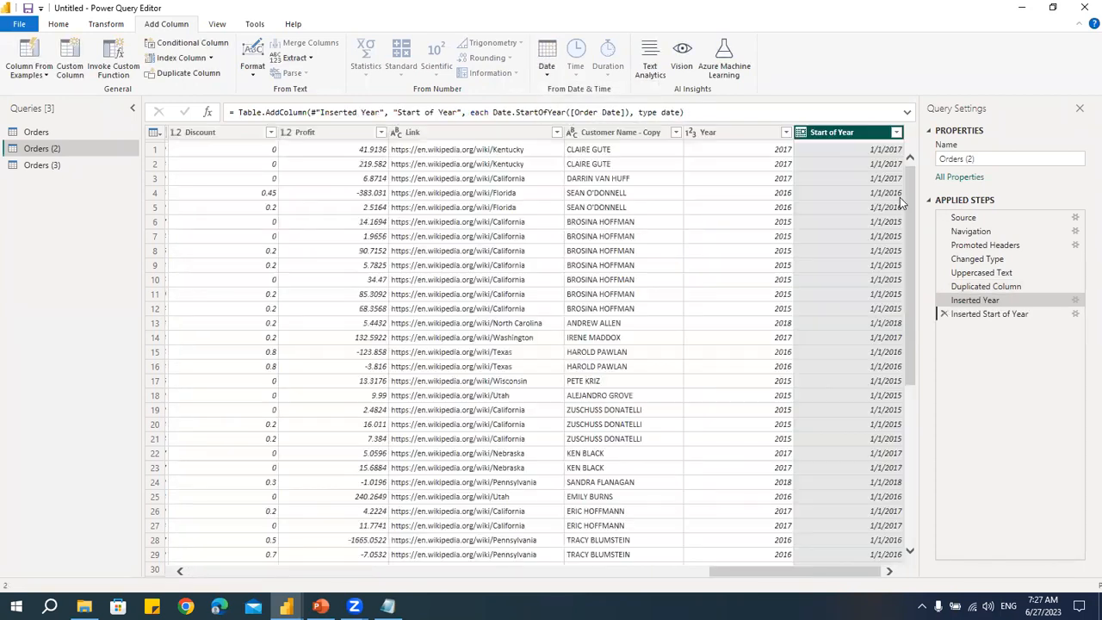
- Add a Name of Month column from Order Date
drag(766, 571, 169, 555)
click(438, 135)
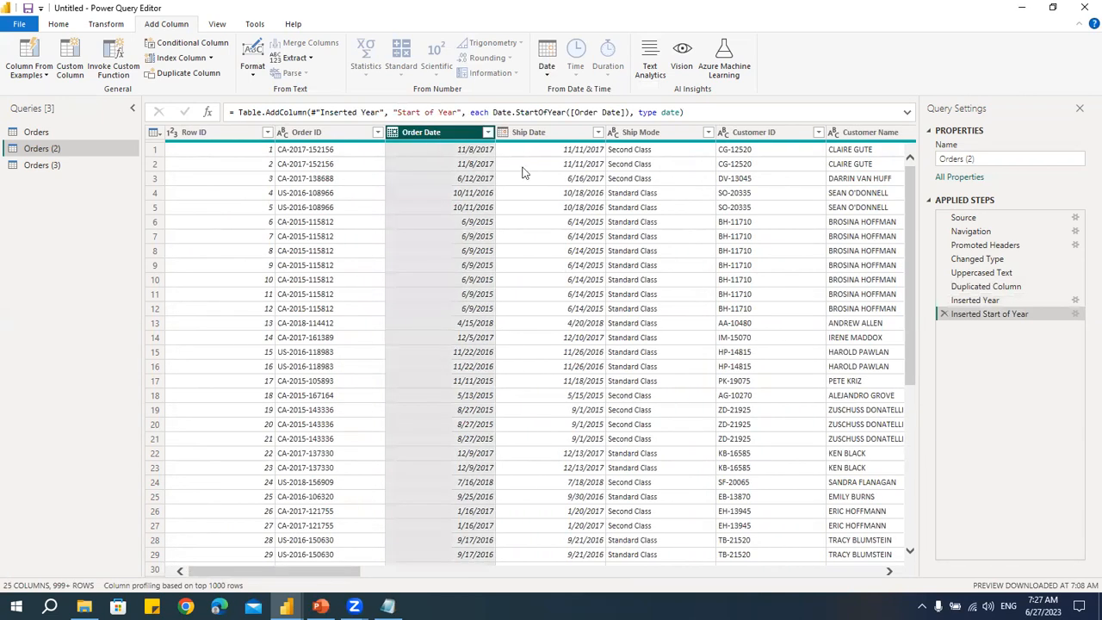
click(549, 73)
mouse_move(562, 140)
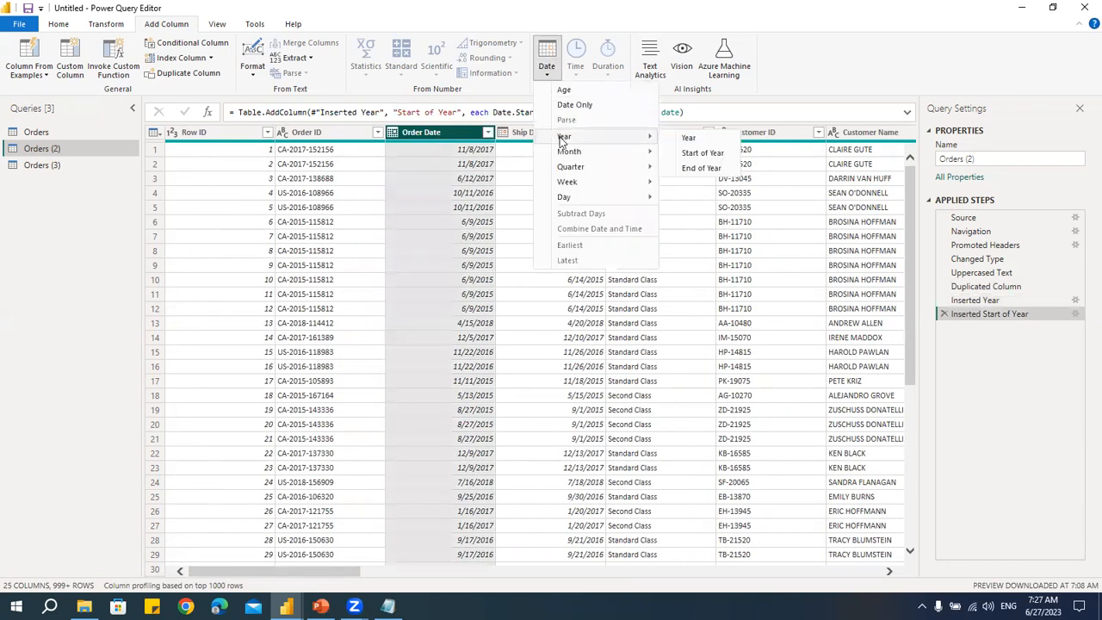
mouse_move(614, 155)
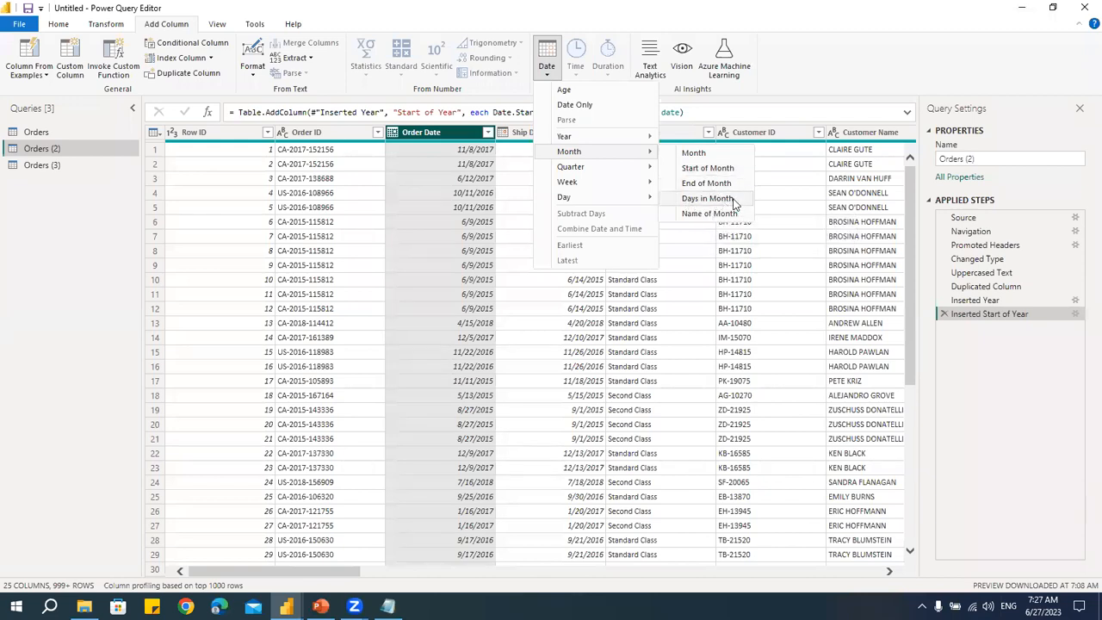
click(696, 218)
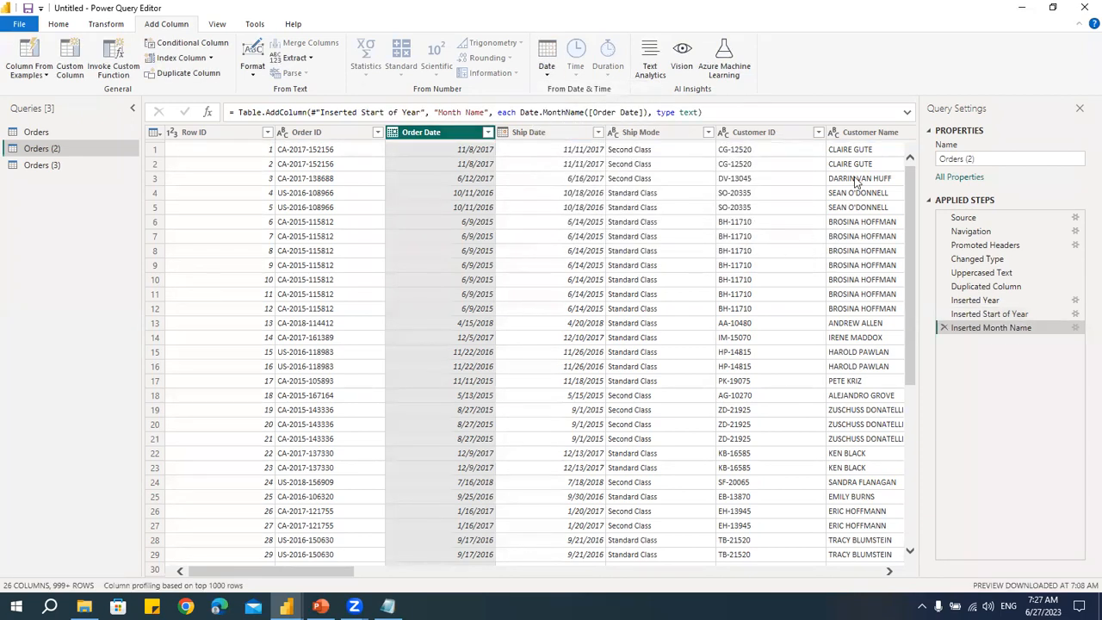
- Add a Name of Day column from Order Date
click(868, 570)
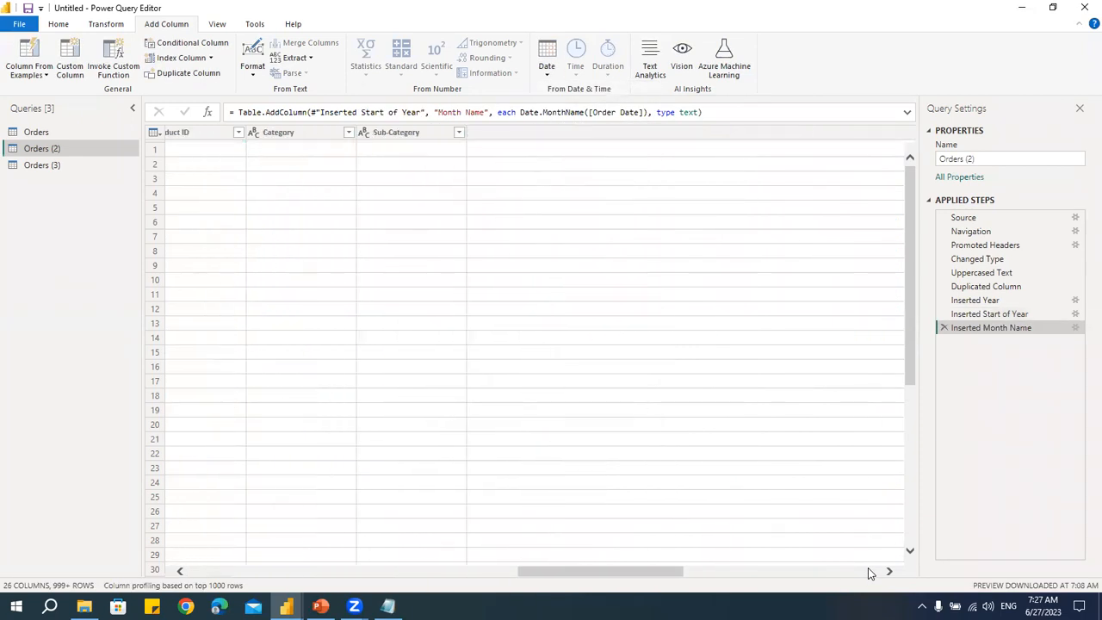
click(851, 571)
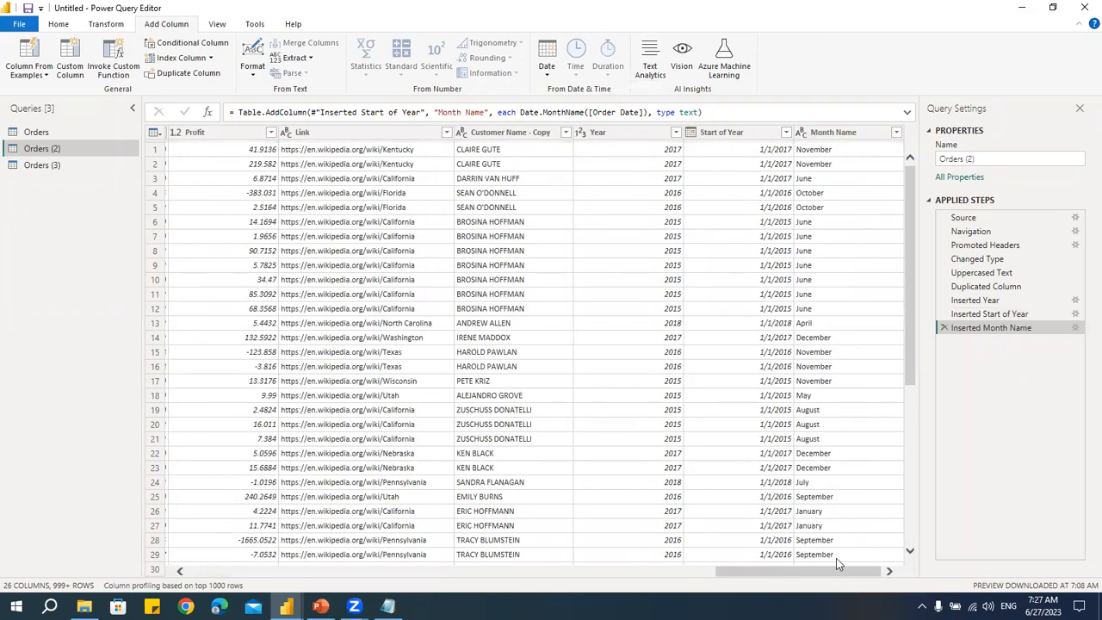
drag(765, 574, 278, 551)
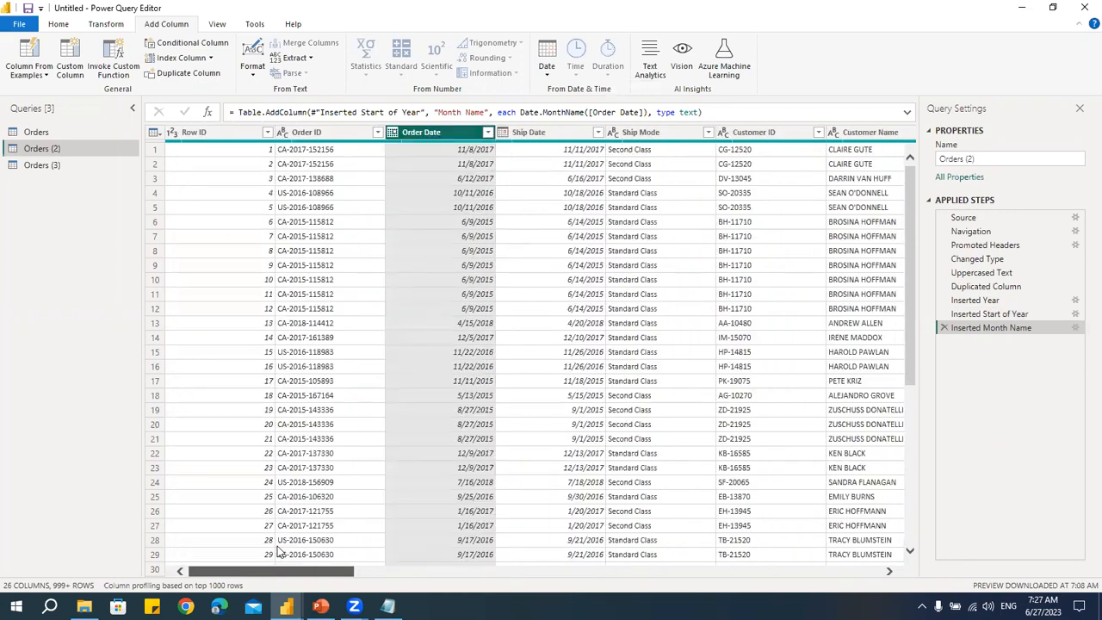
click(546, 68)
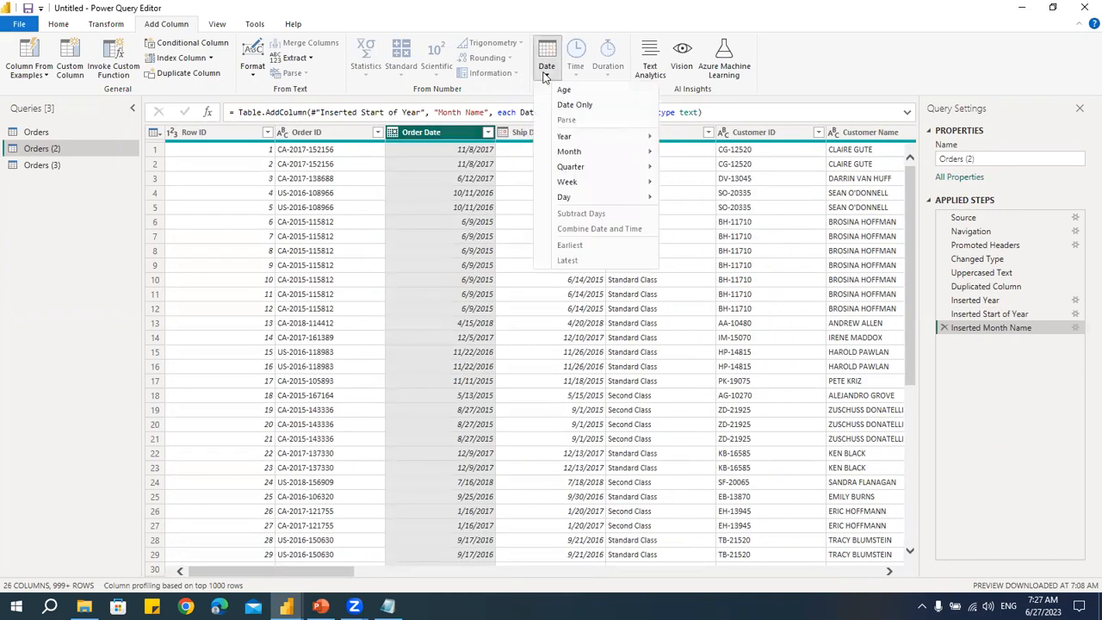
mouse_move(570, 168)
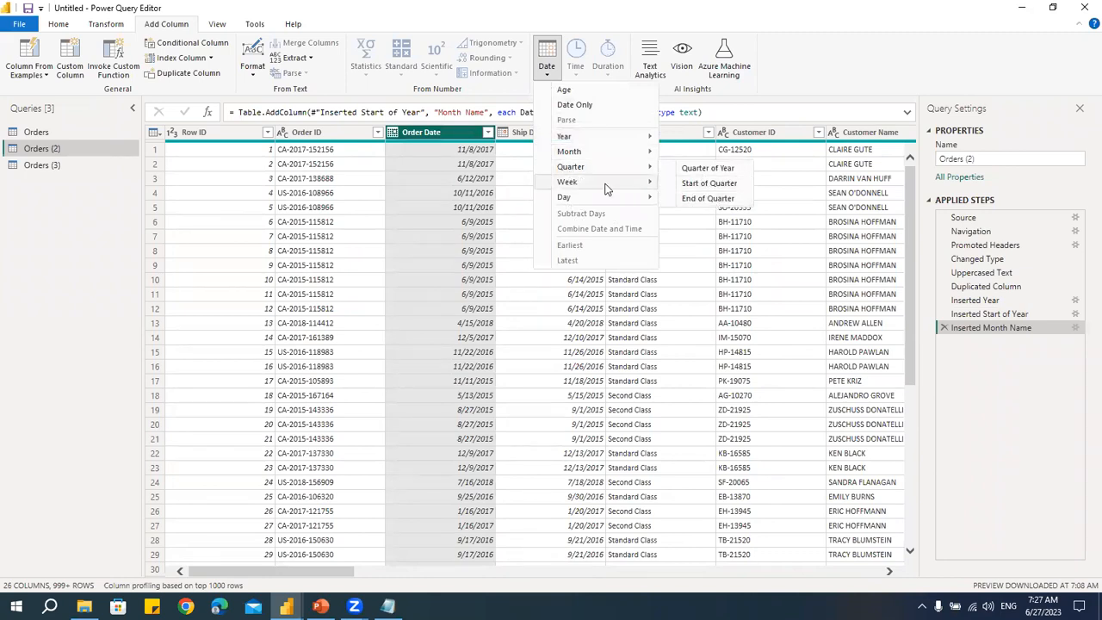
mouse_move(606, 189)
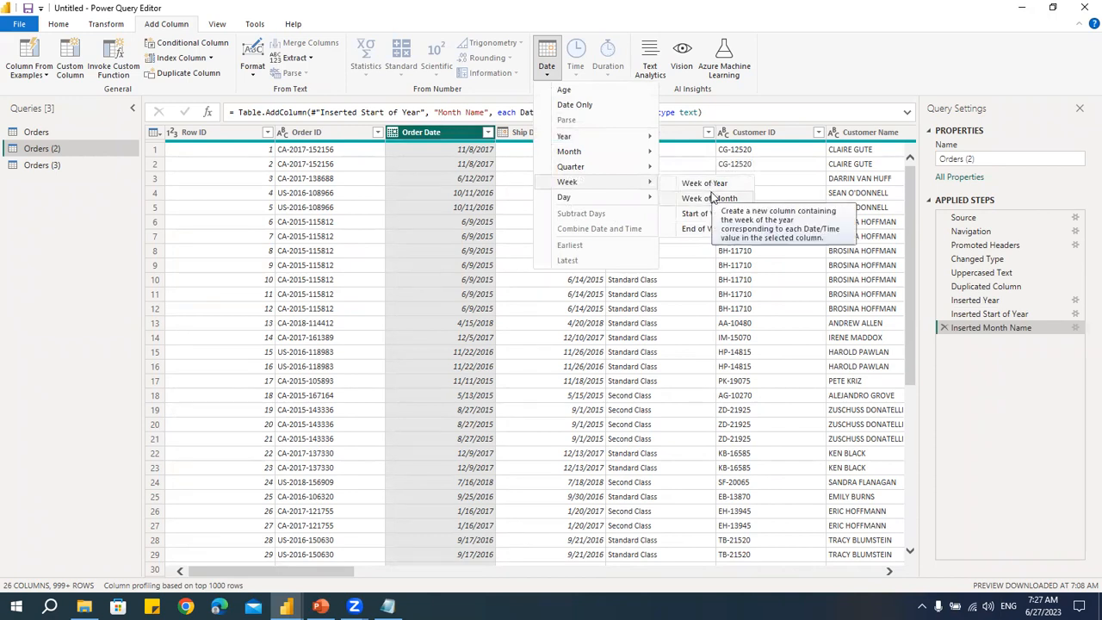
mouse_move(579, 200)
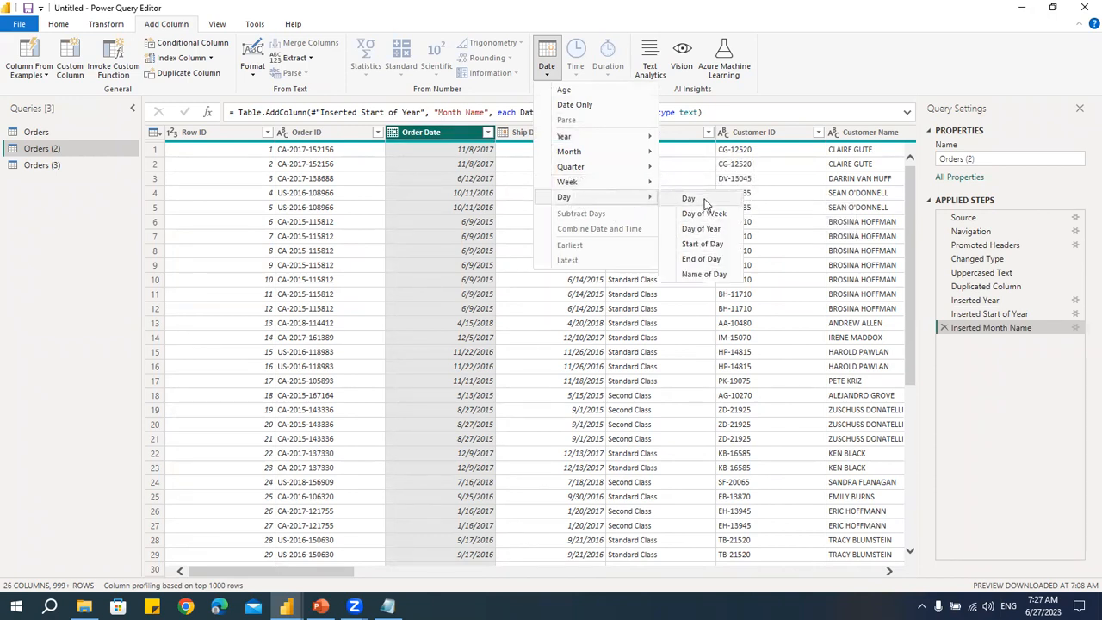
click(702, 274)
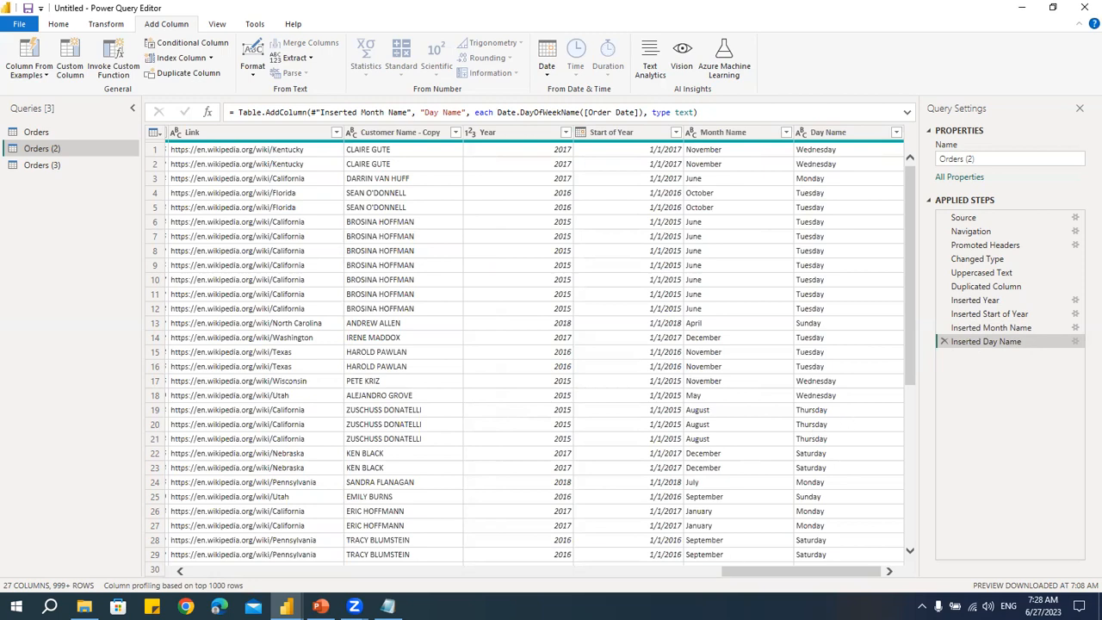
- Review the Modify the Values part of the notes outline in Notepad
click(388, 606)
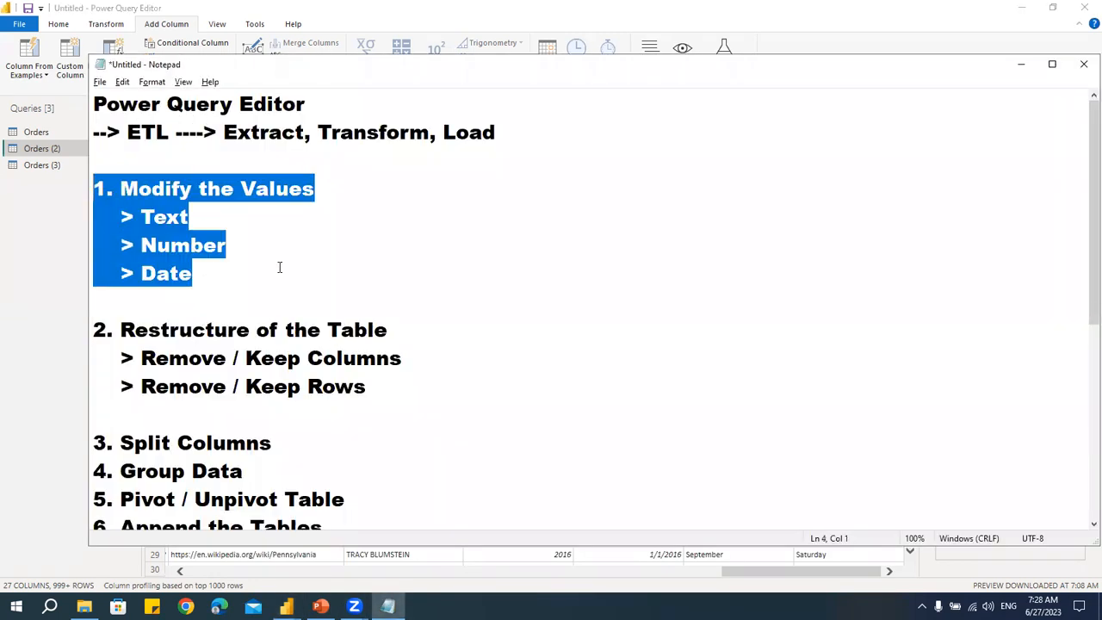
click(184, 246)
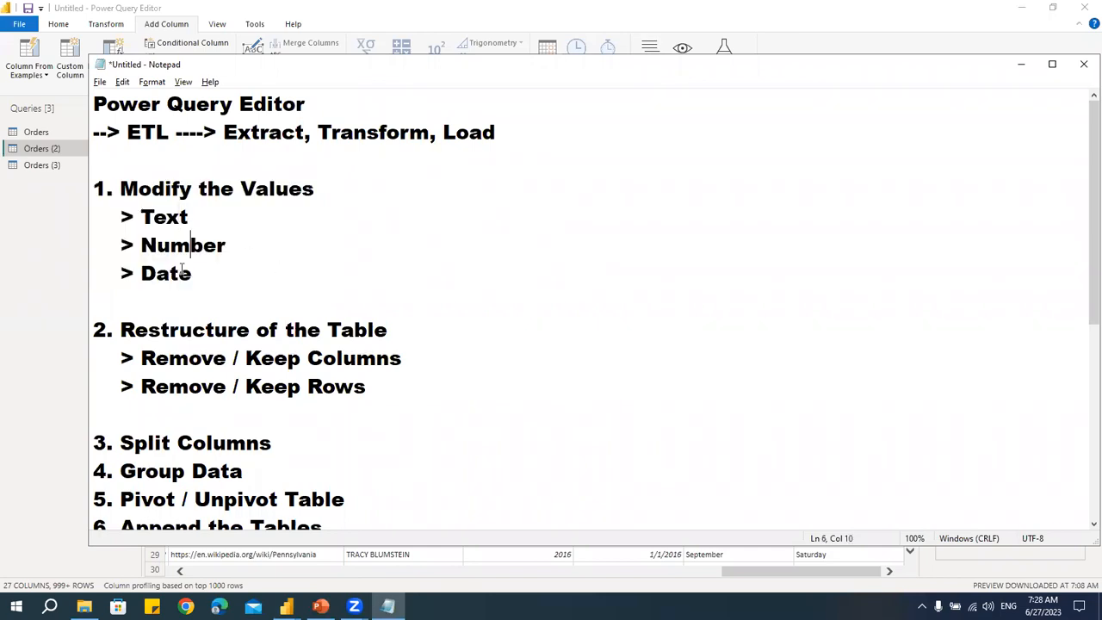
click(7, 269)
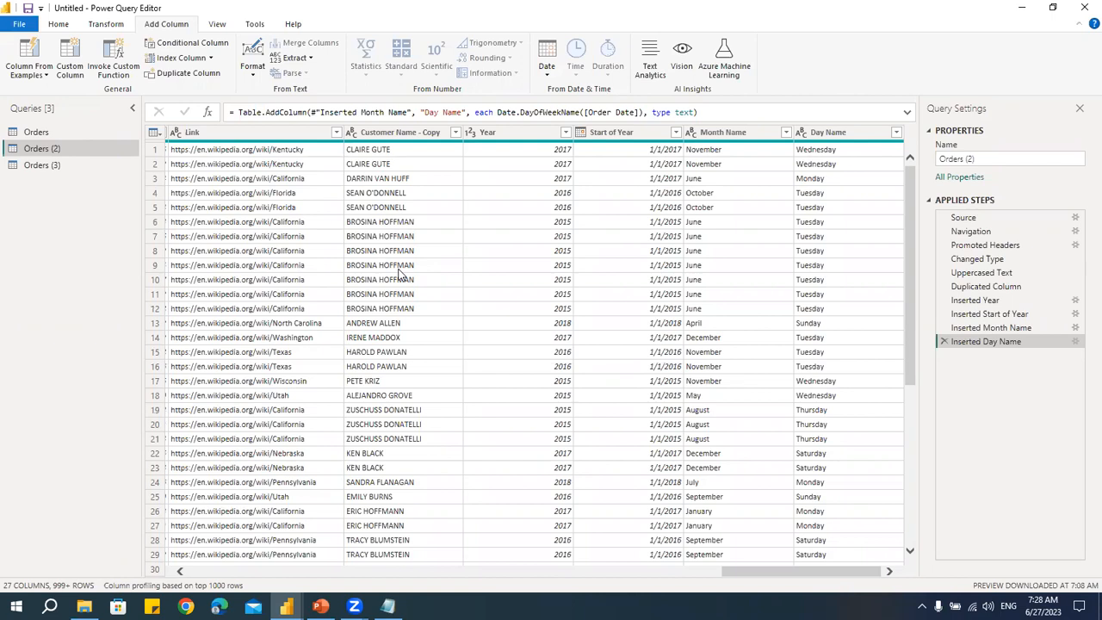
click(546, 64)
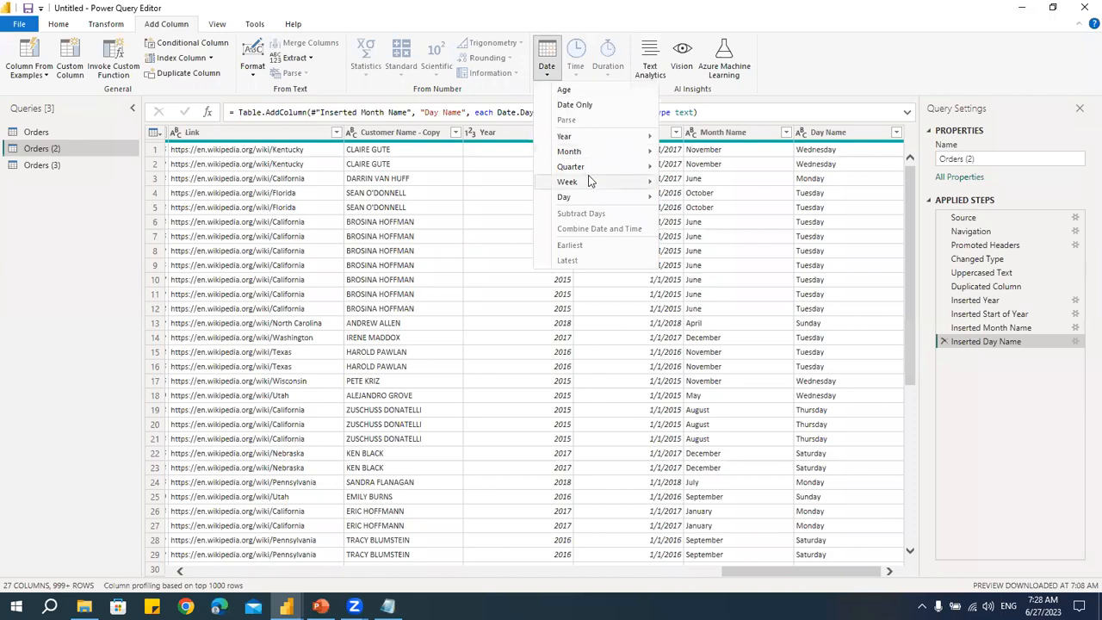
mouse_move(589, 183)
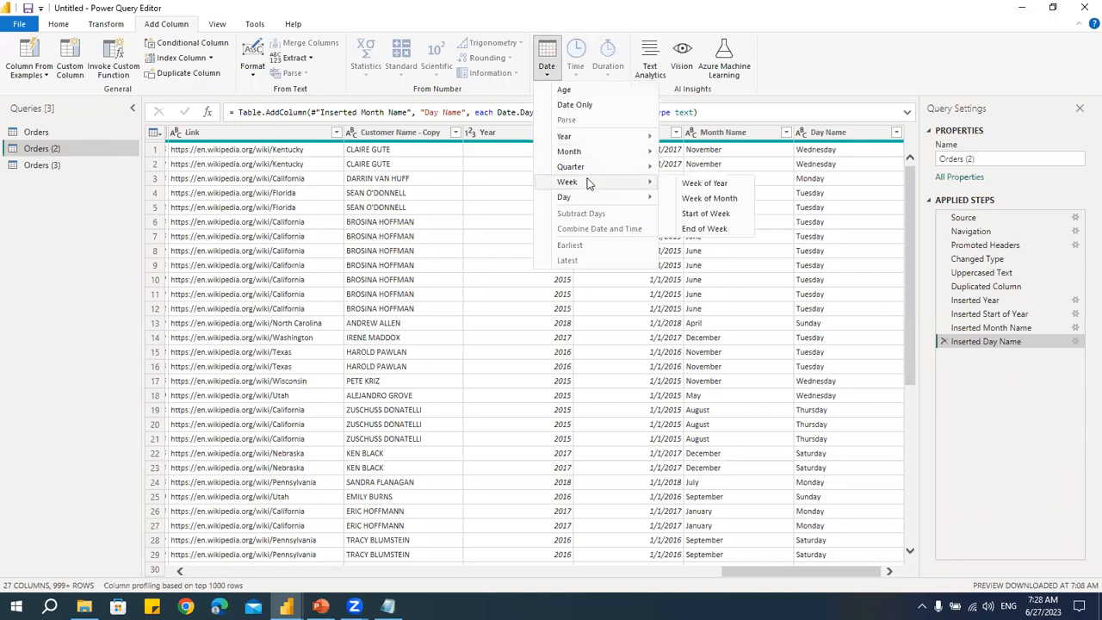
click(459, 224)
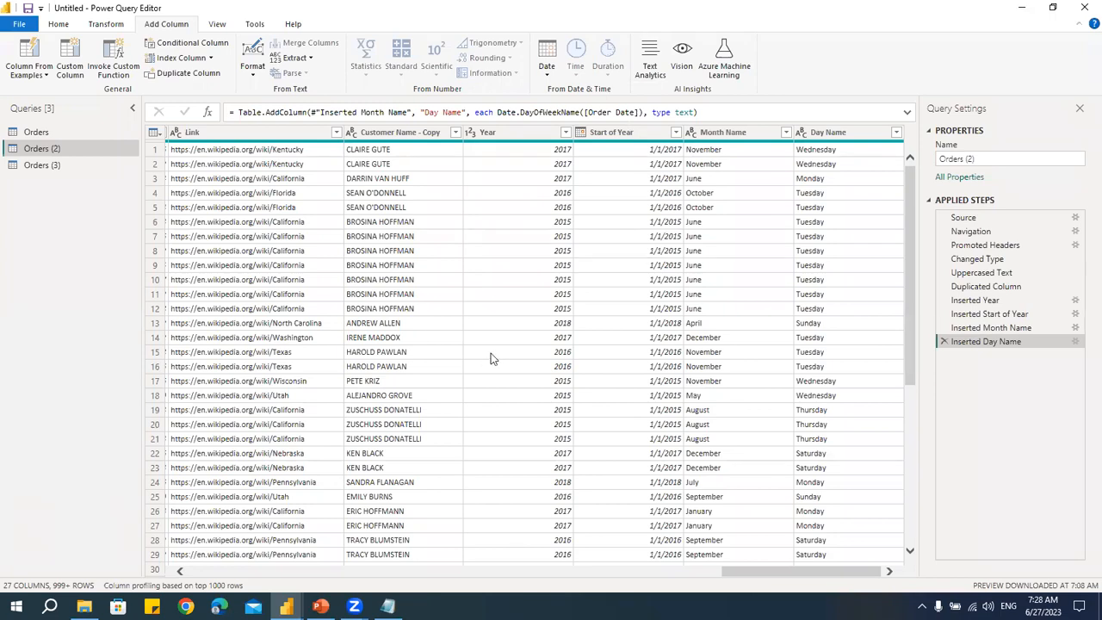
click(752, 73)
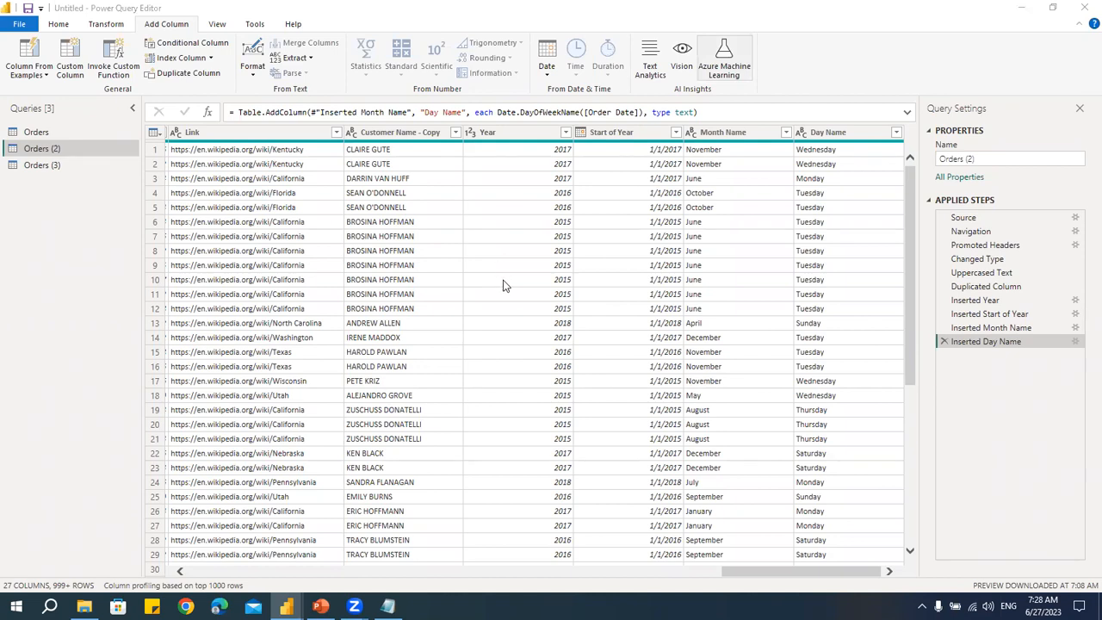
- Review the Restructure of the Table section of the Notepad notes
click(388, 606)
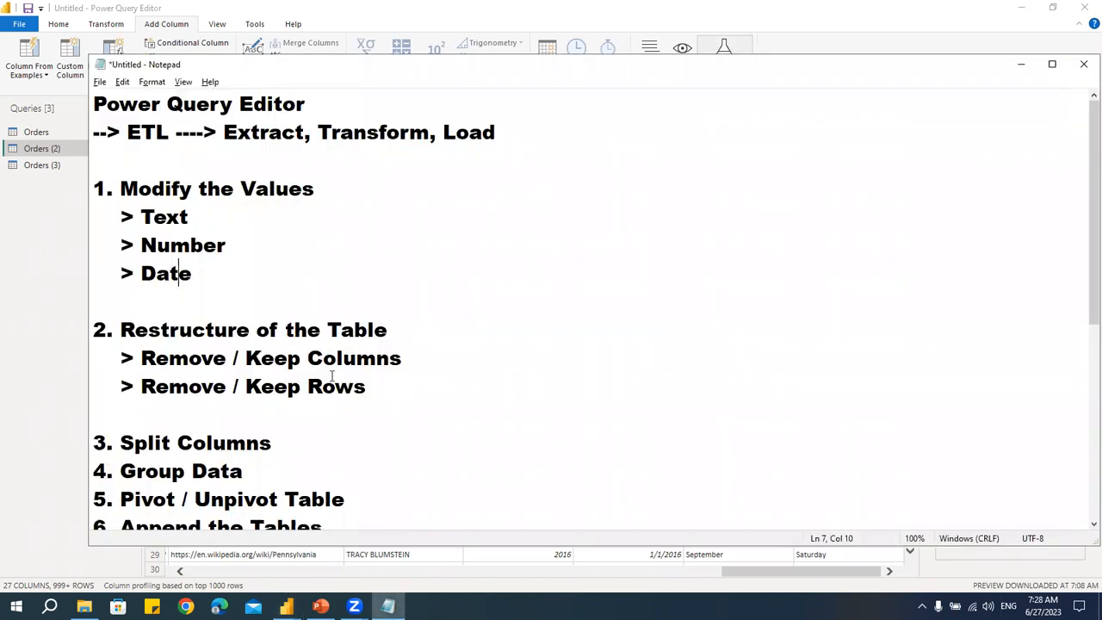
drag(121, 329, 411, 384)
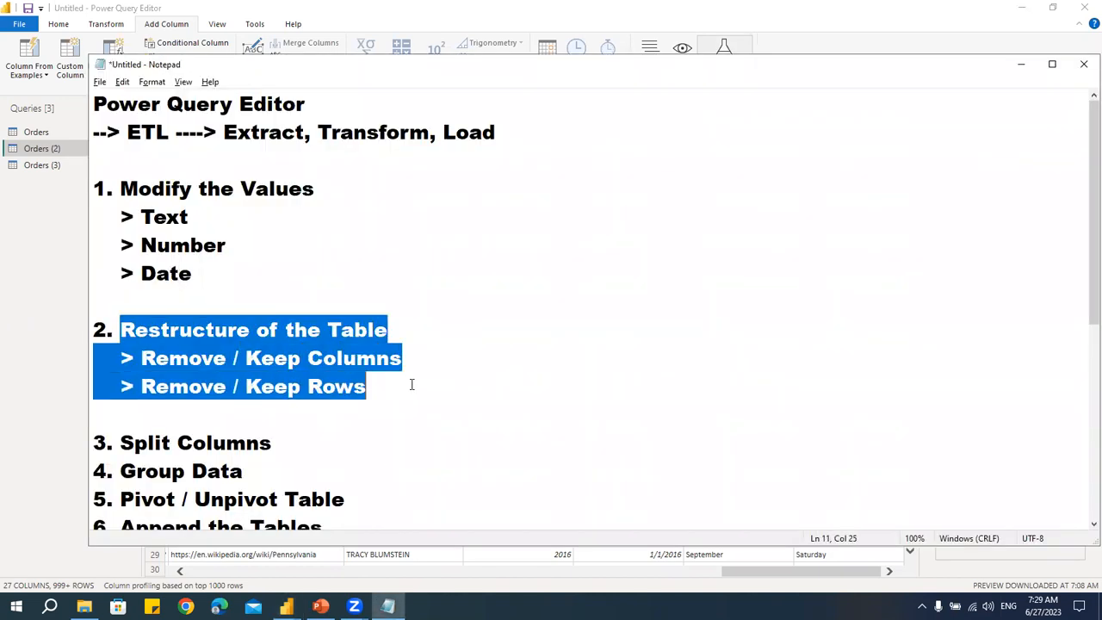
click(353, 306)
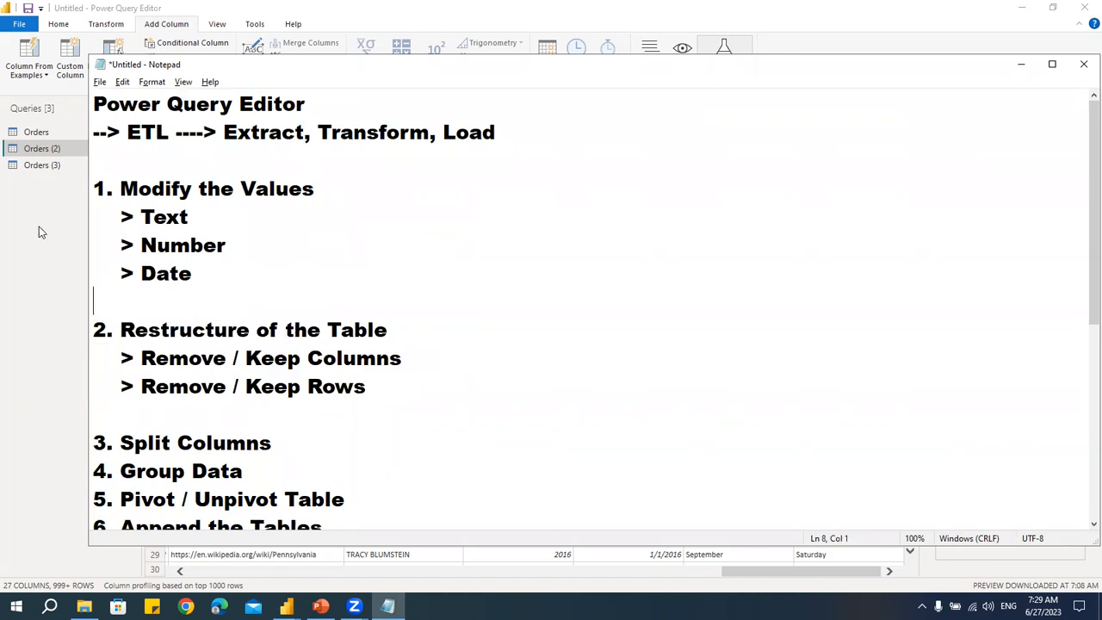
- Return to the Orders query and jump to the Sales column using Go to Column
click(55, 150)
click(43, 135)
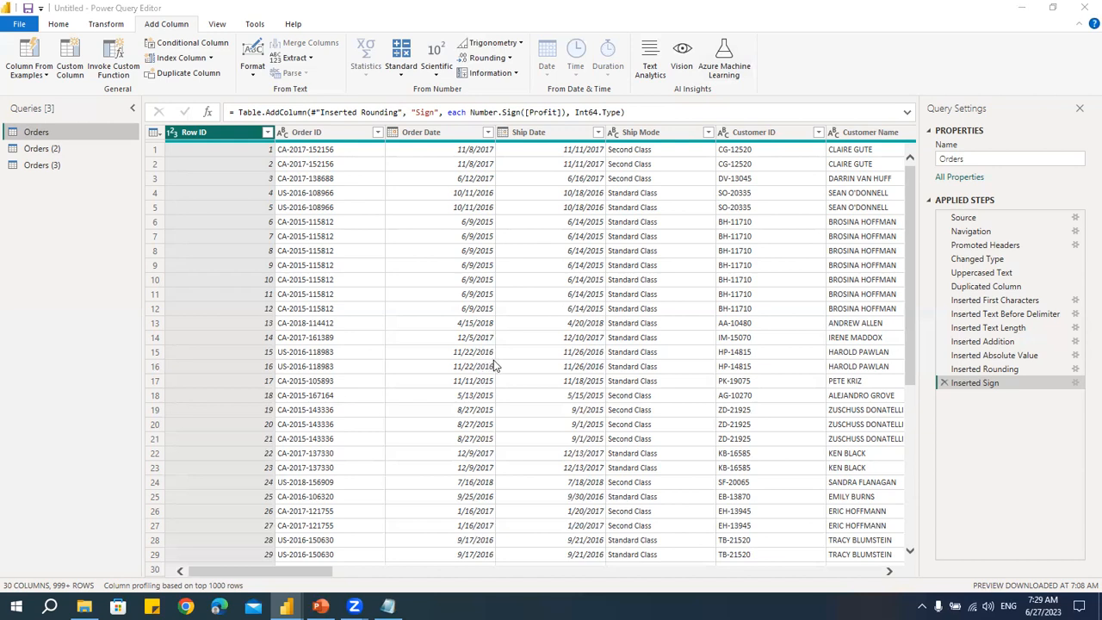
click(67, 25)
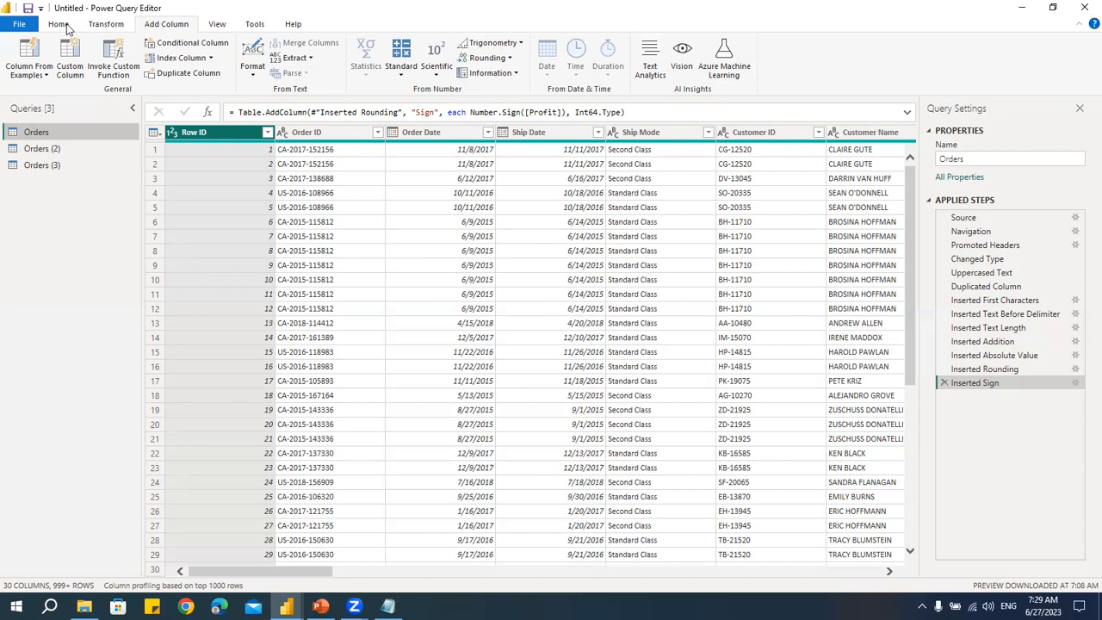
click(61, 25)
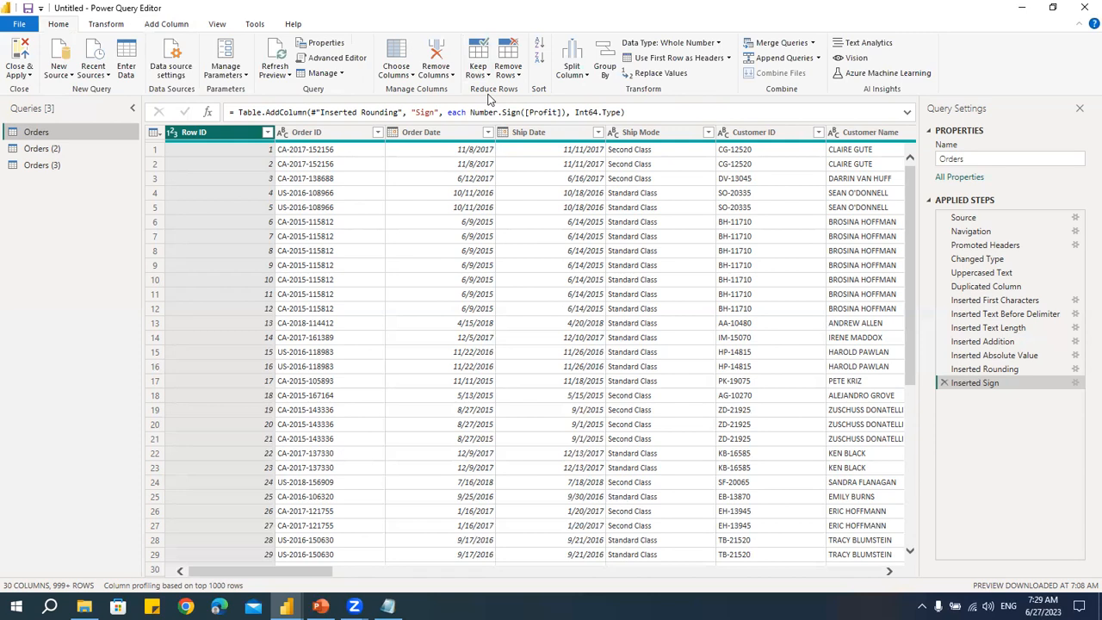
drag(384, 573, 211, 571)
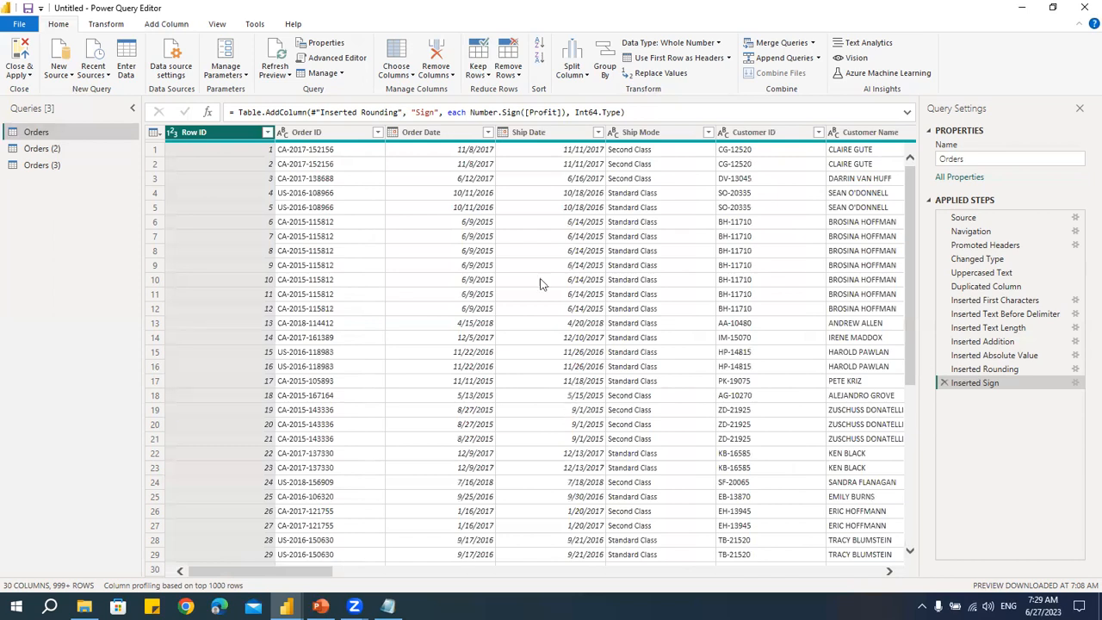
click(404, 77)
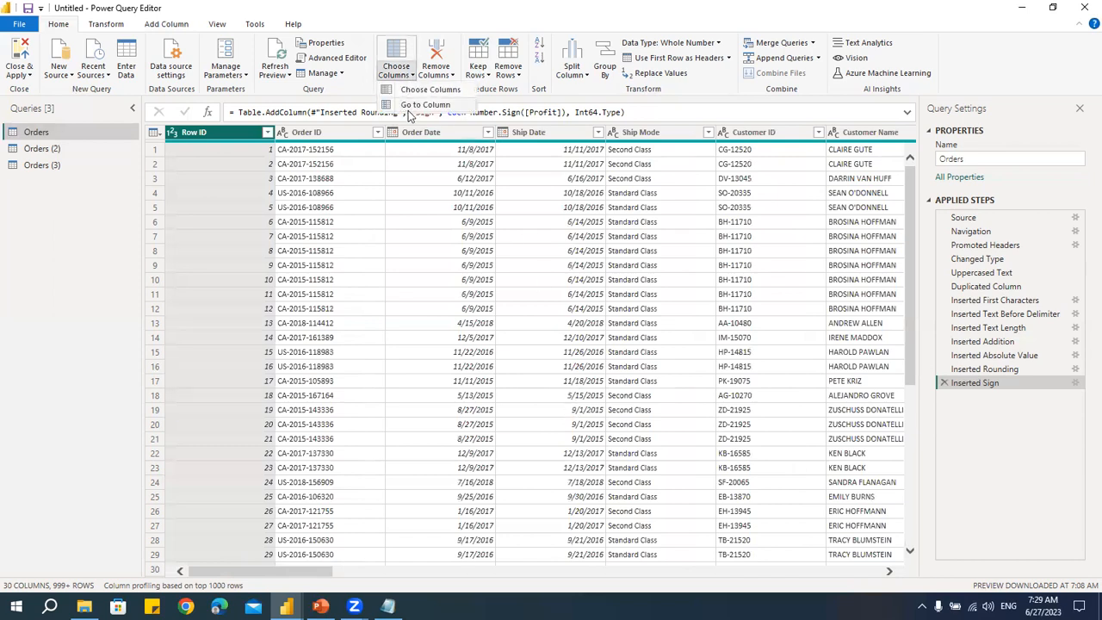
click(418, 106)
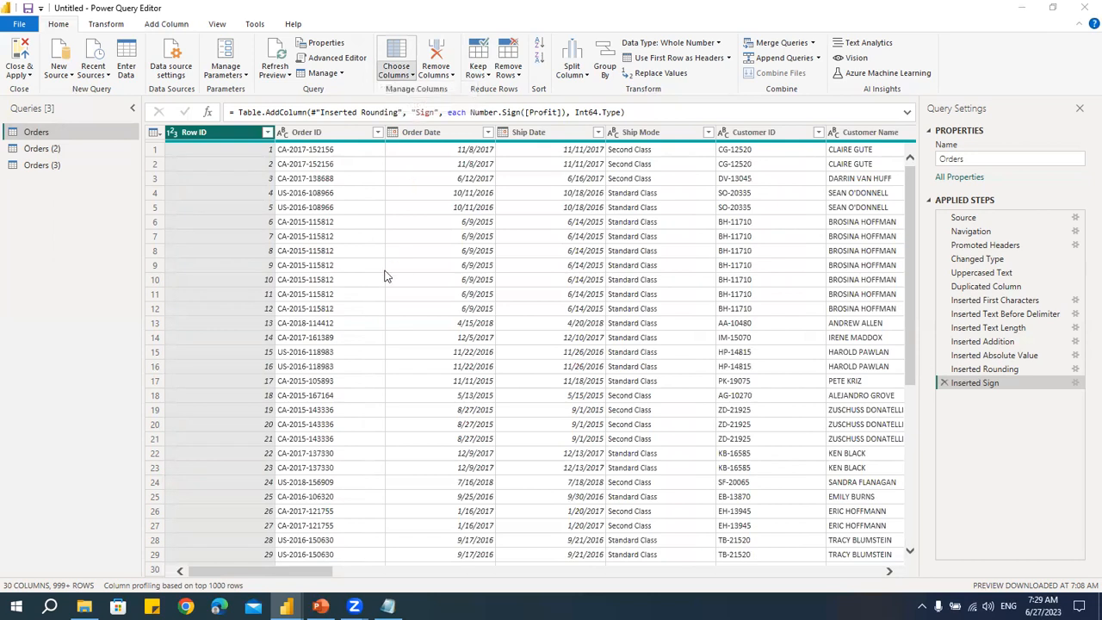
drag(642, 170, 649, 127)
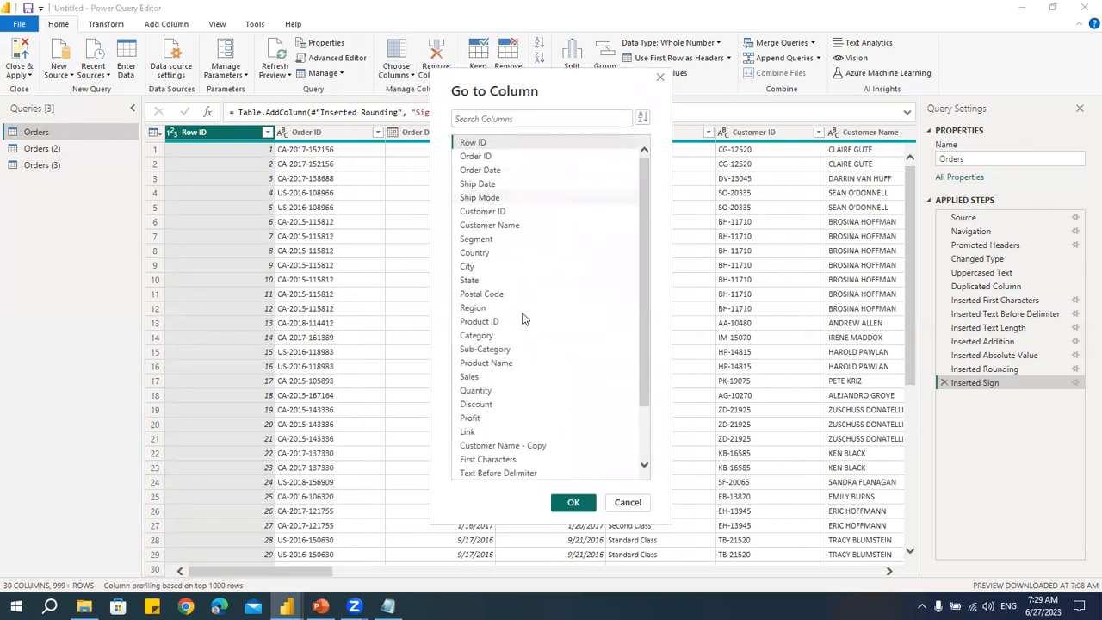
click(469, 376)
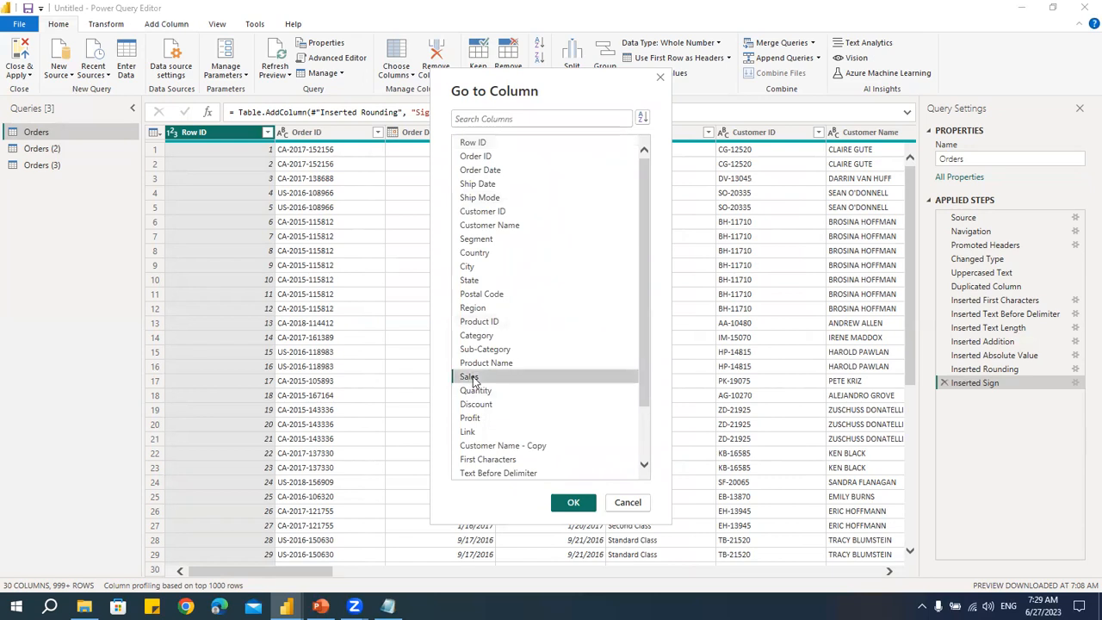
click(572, 504)
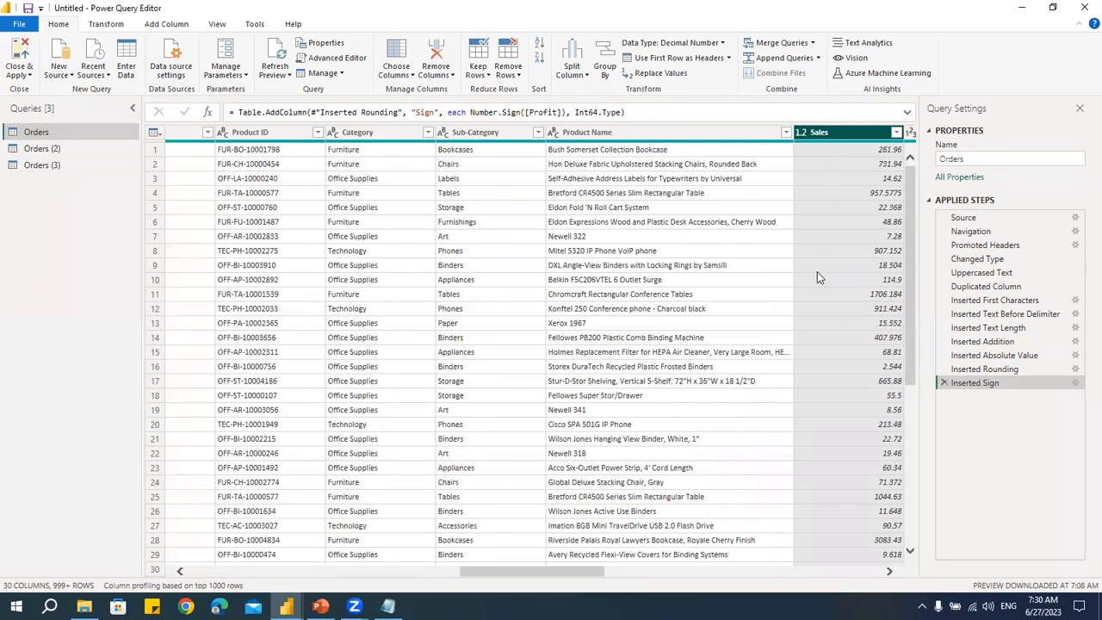
- Keep only the Order Date, Customer Name, Region and Sales columns, then delete that applied step
drag(587, 570, 493, 580)
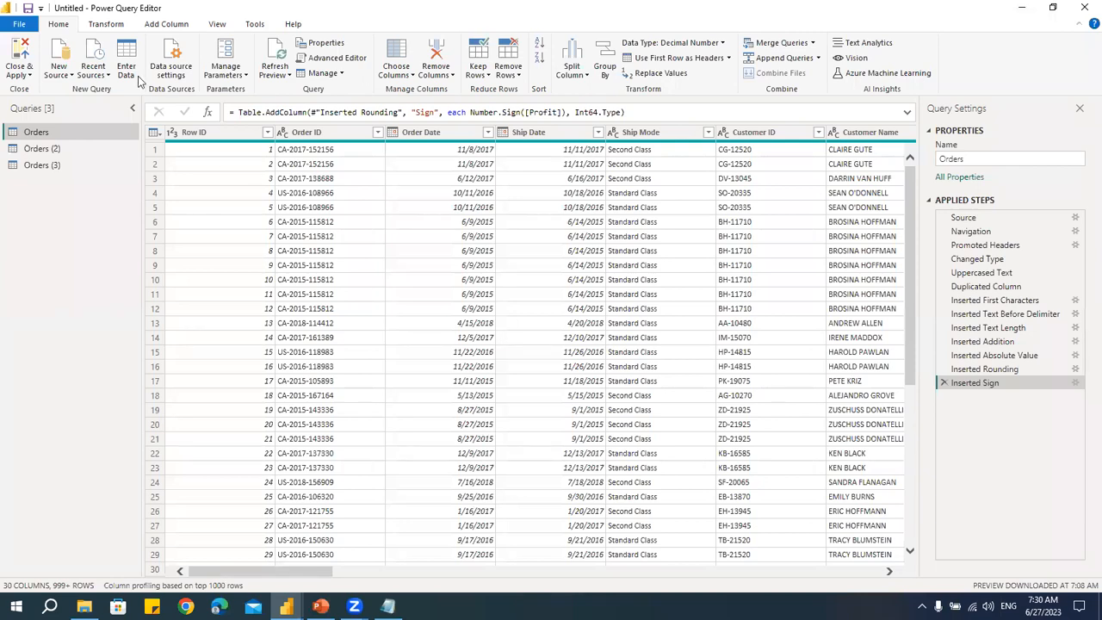
click(411, 76)
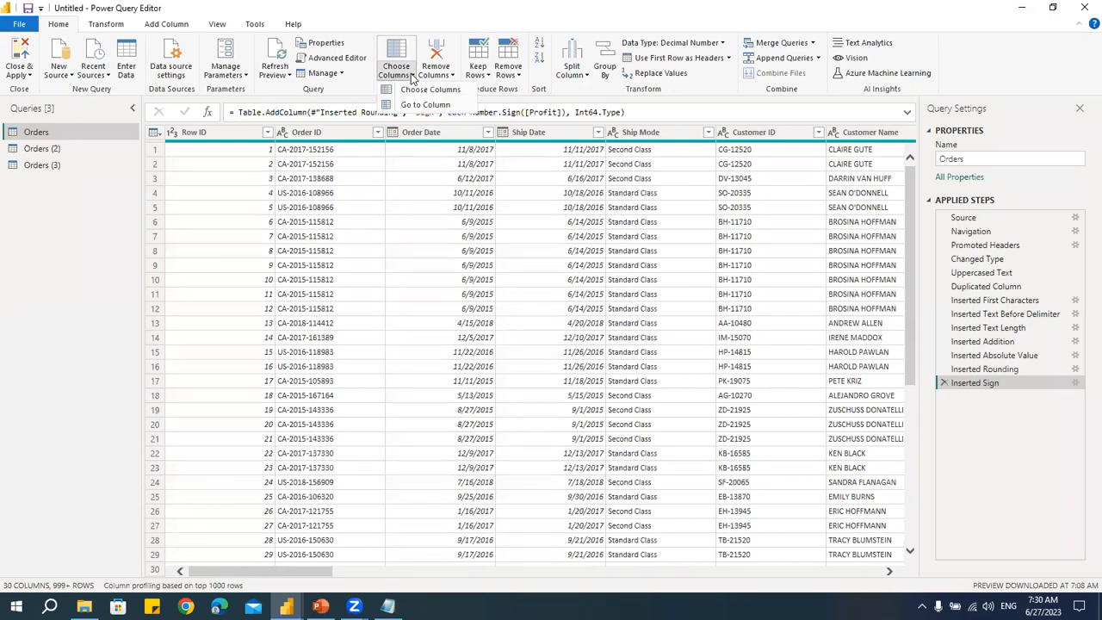
click(408, 92)
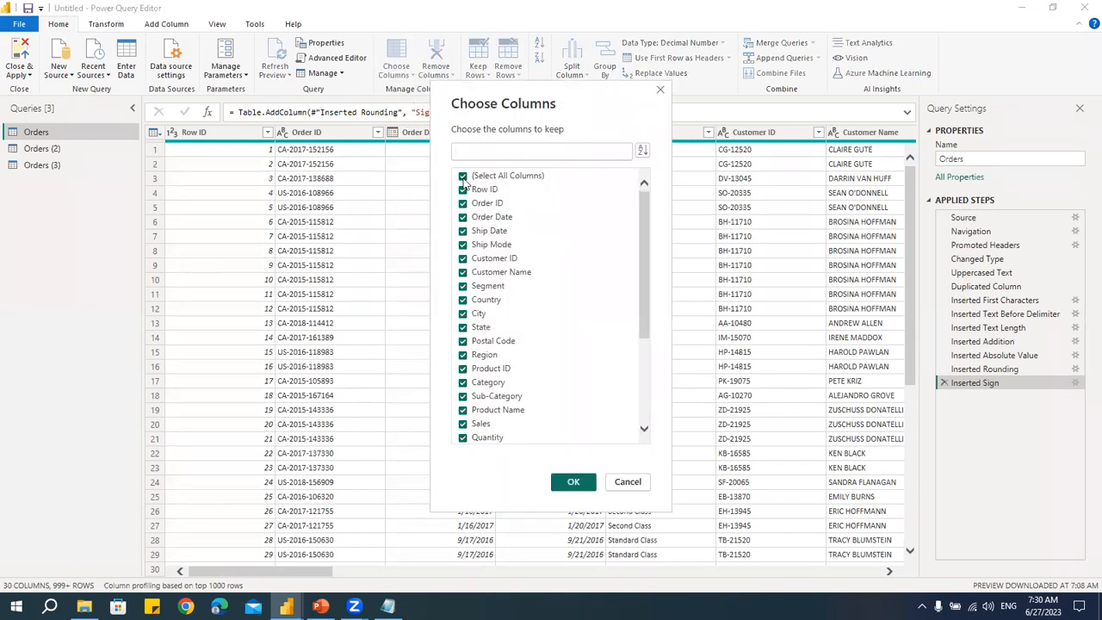
click(463, 176)
click(463, 216)
click(465, 273)
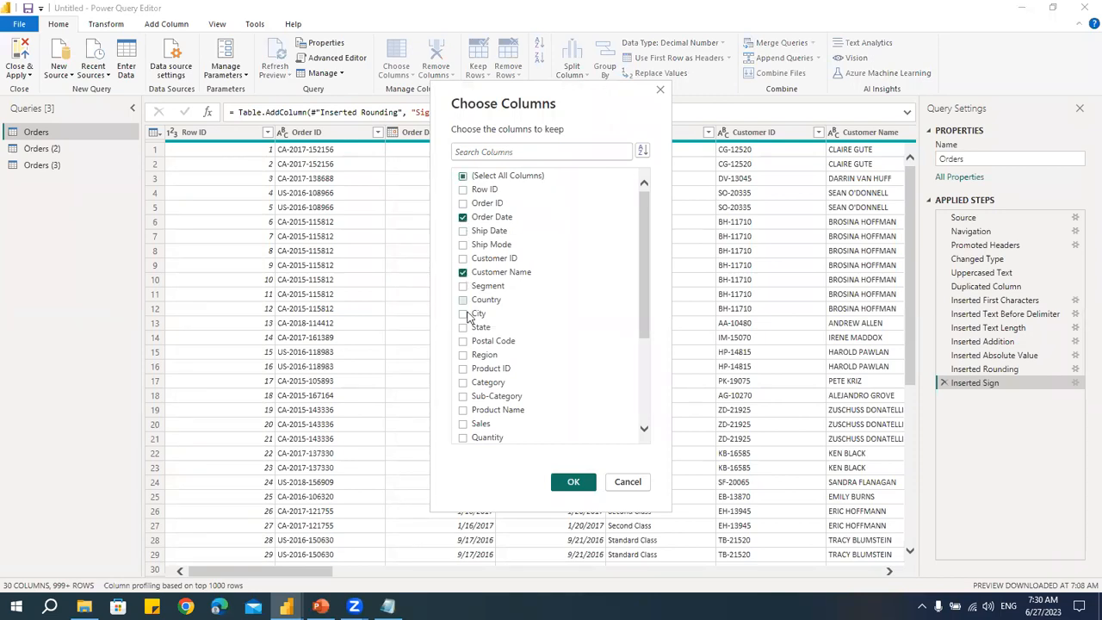
click(463, 355)
click(463, 424)
click(573, 481)
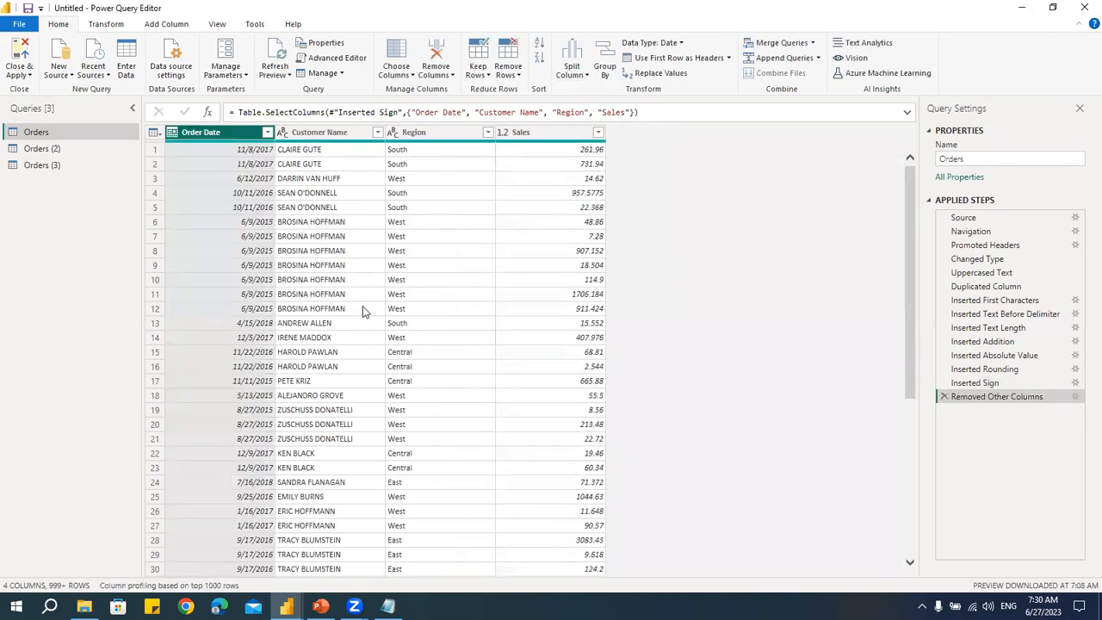
click(944, 396)
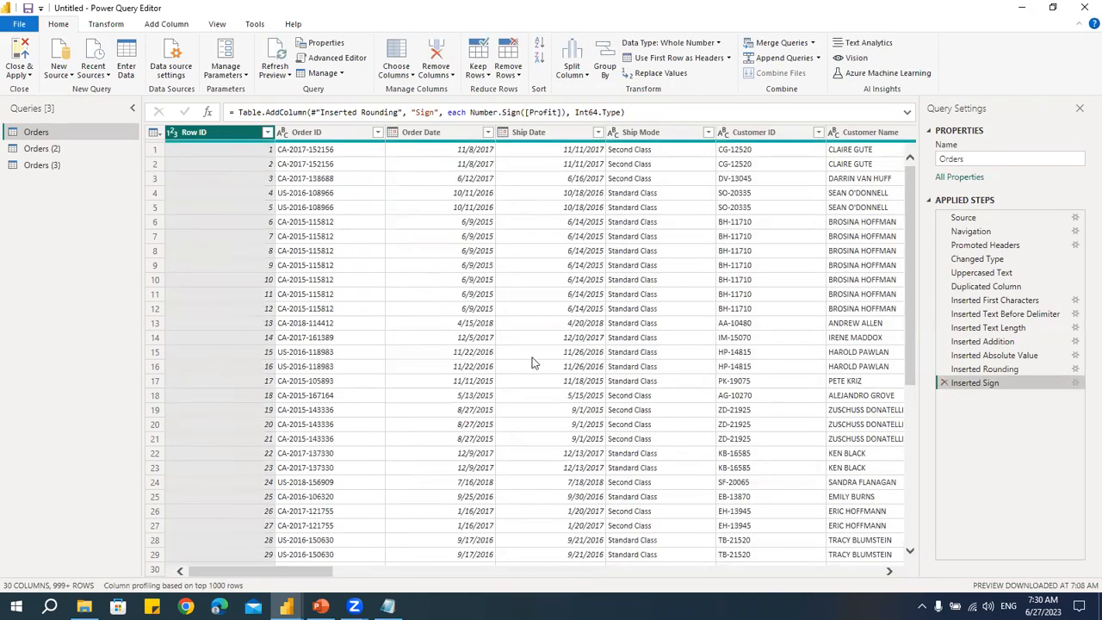
click(408, 77)
click(408, 92)
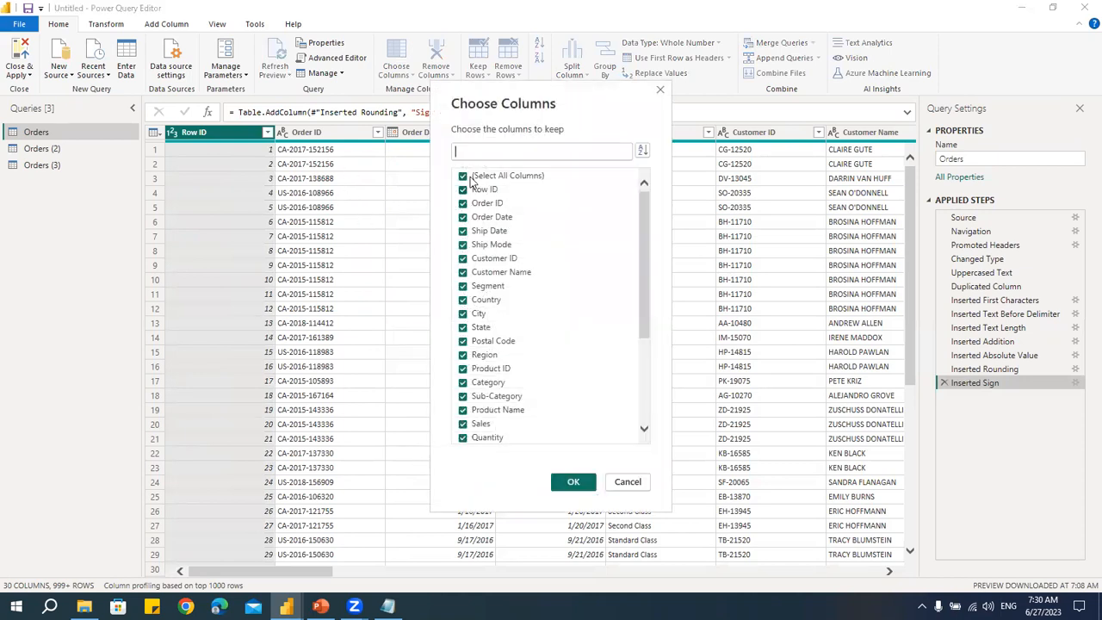
click(613, 483)
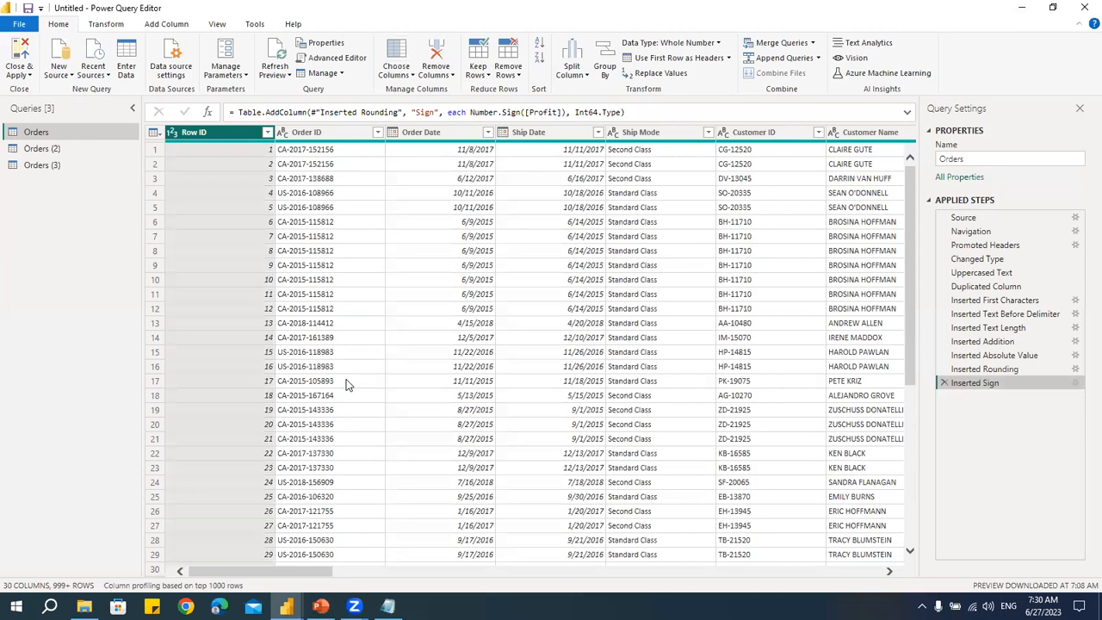
- Remove the Order ID column
click(436, 72)
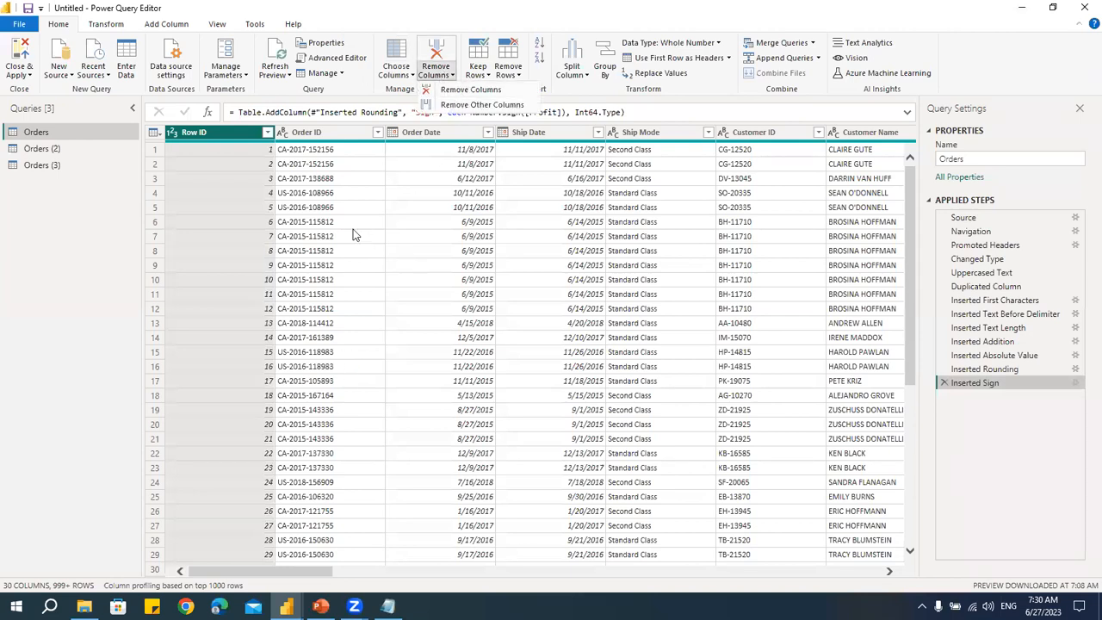
click(334, 136)
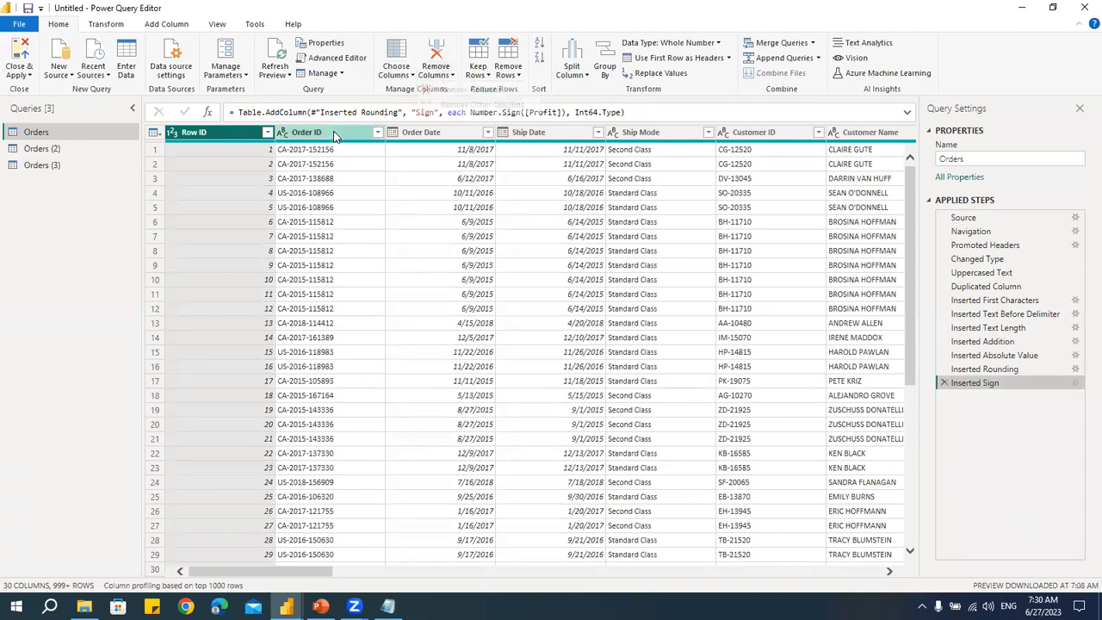
click(436, 73)
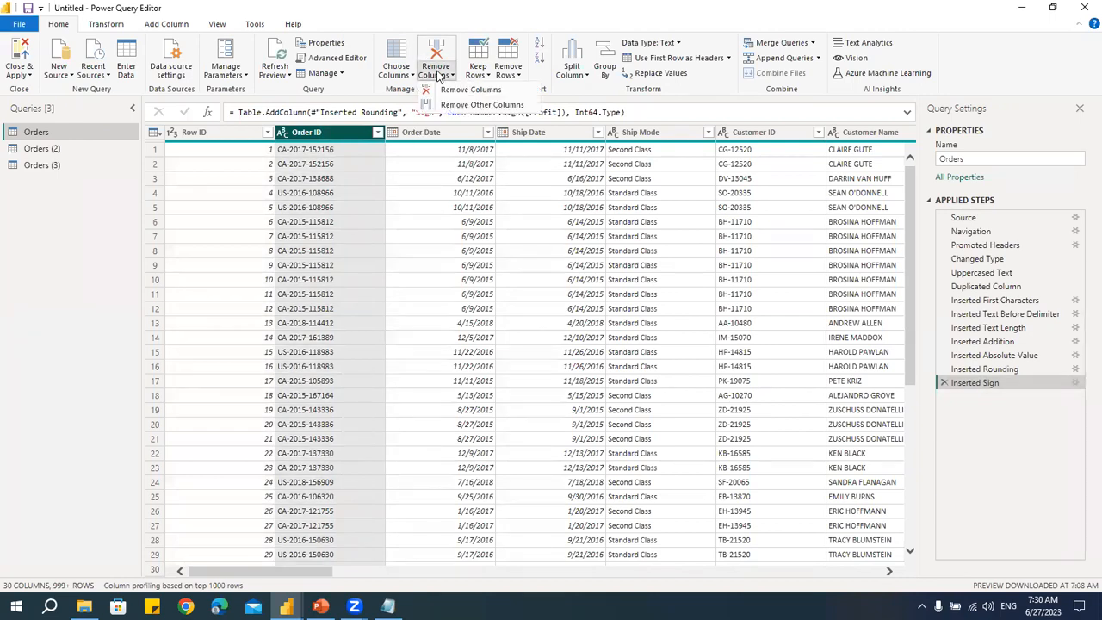
click(469, 91)
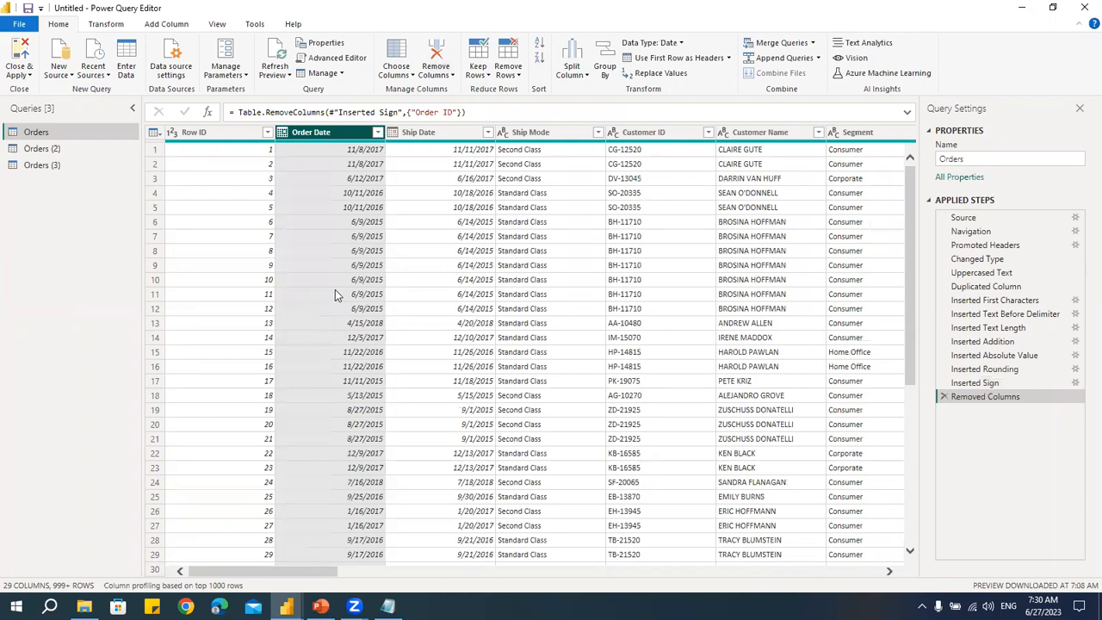
- Remove the Ship Date, Customer ID and Segment columns together
click(473, 136)
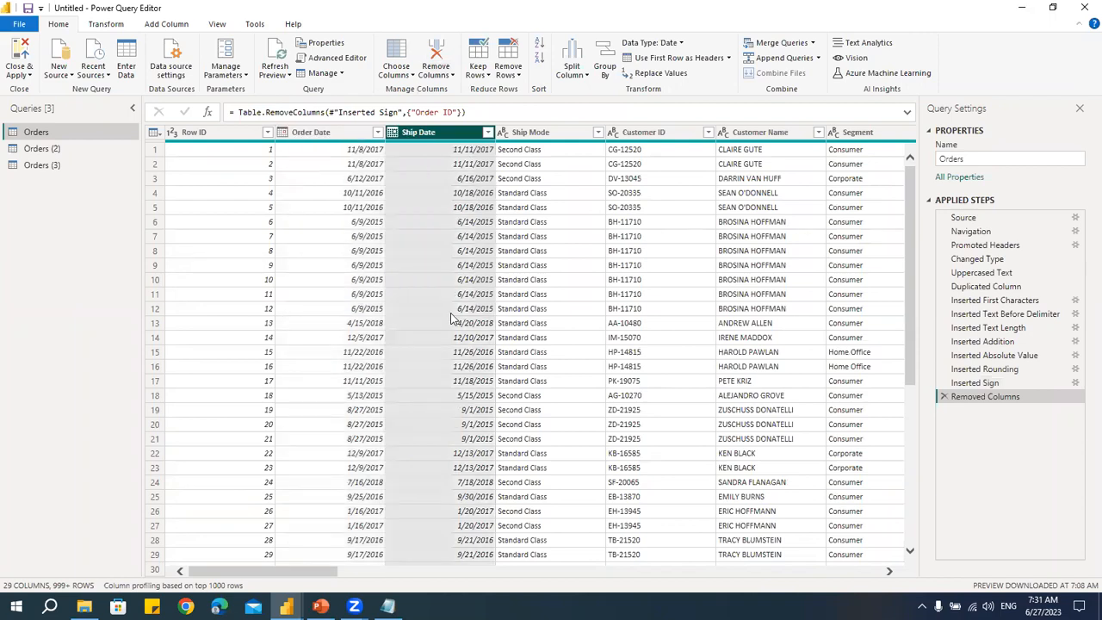
ctrl+click(654, 137)
ctrl+click(853, 134)
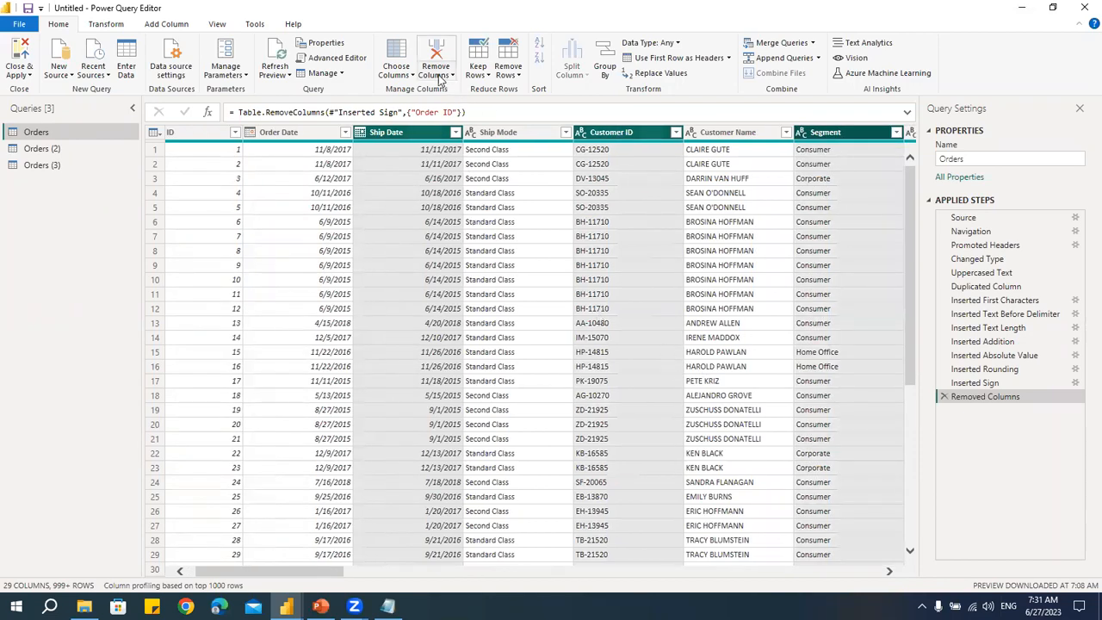
click(437, 75)
click(442, 92)
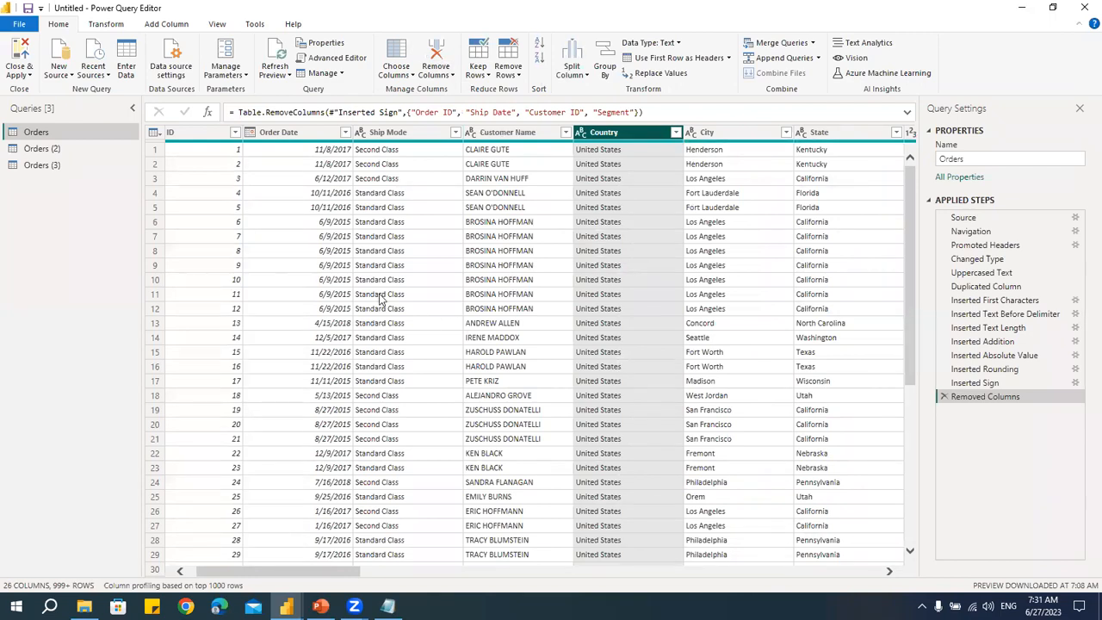
- Keep only Order Date, Customer Name and City by removing other columns, then delete that applied step
click(310, 140)
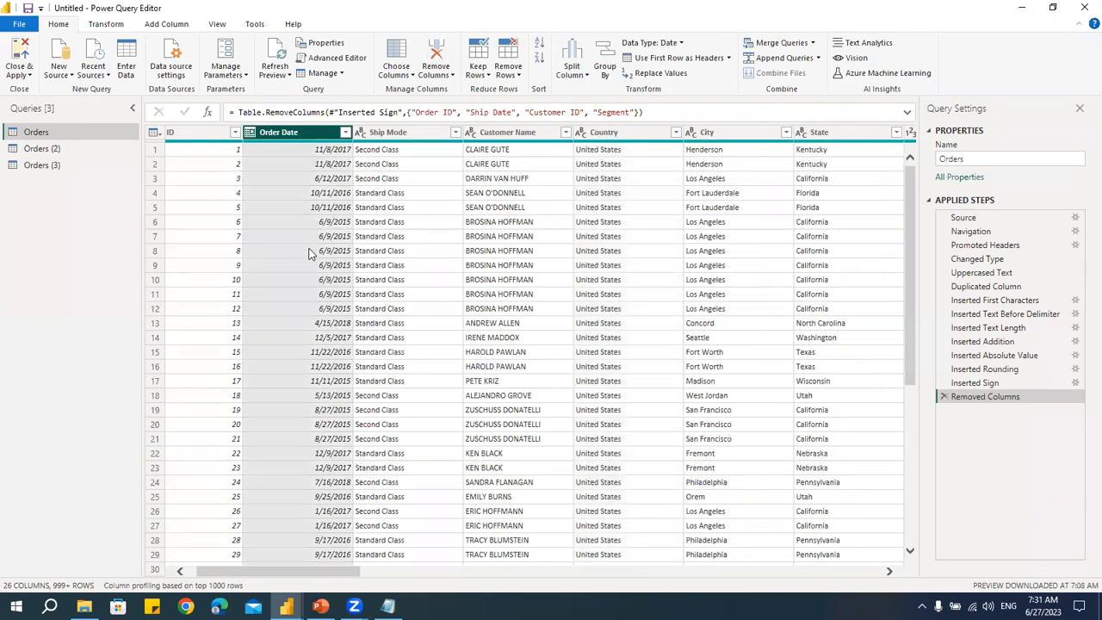
ctrl+click(510, 140)
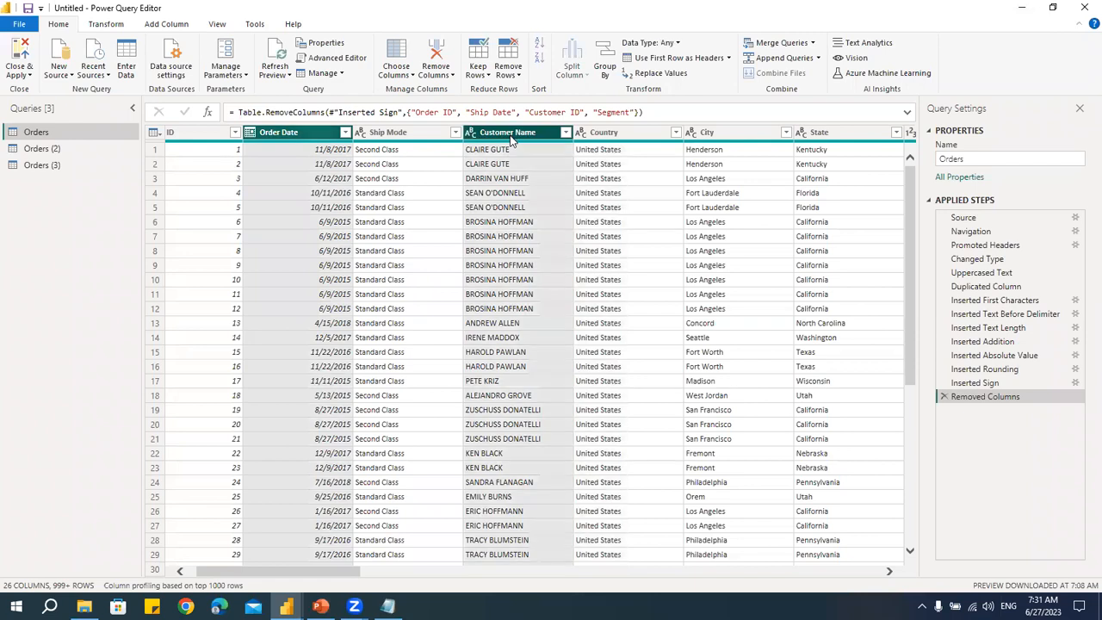
ctrl+click(708, 140)
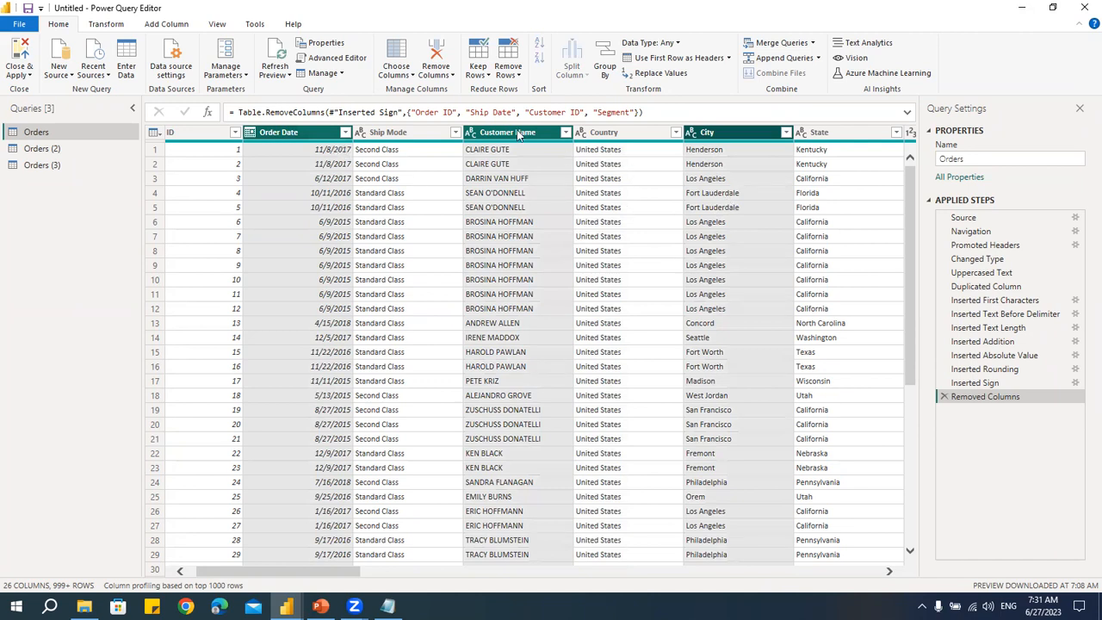
click(436, 74)
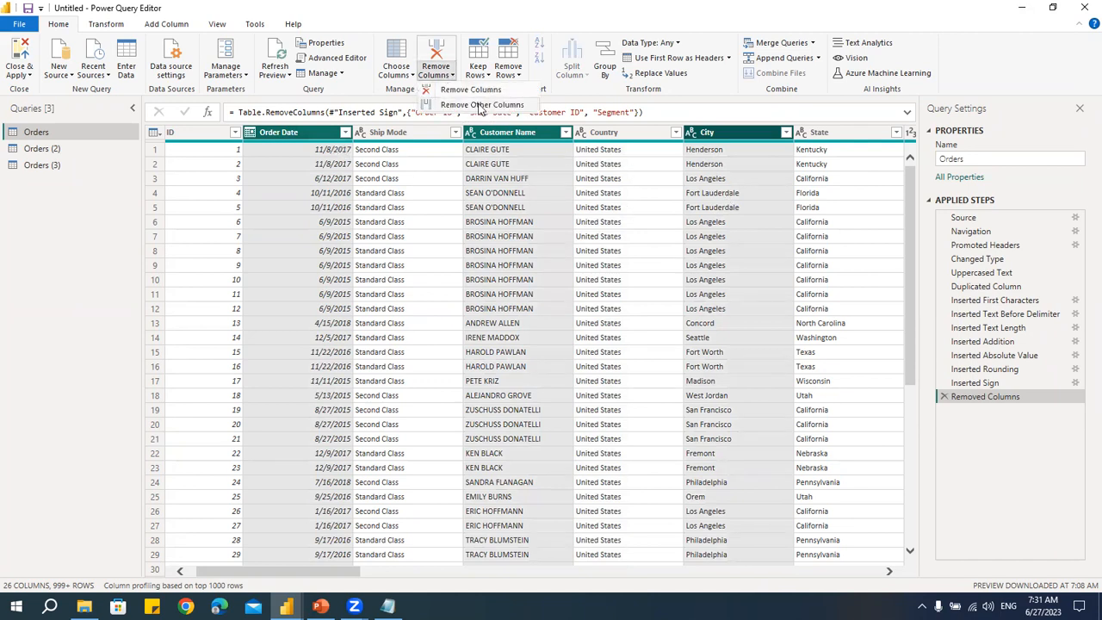
click(480, 105)
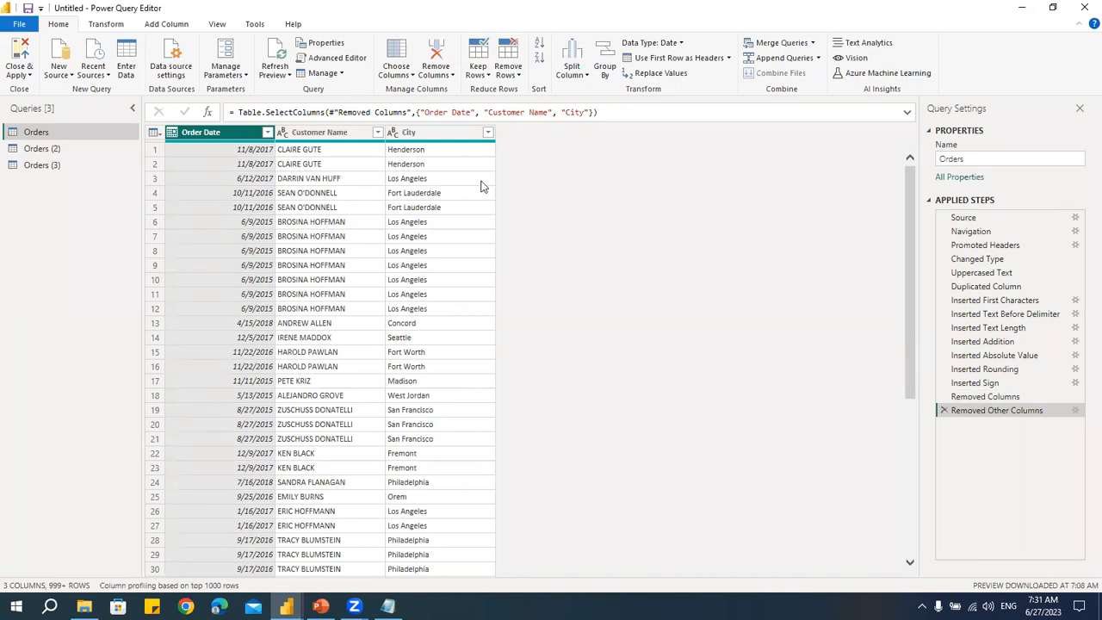
click(487, 78)
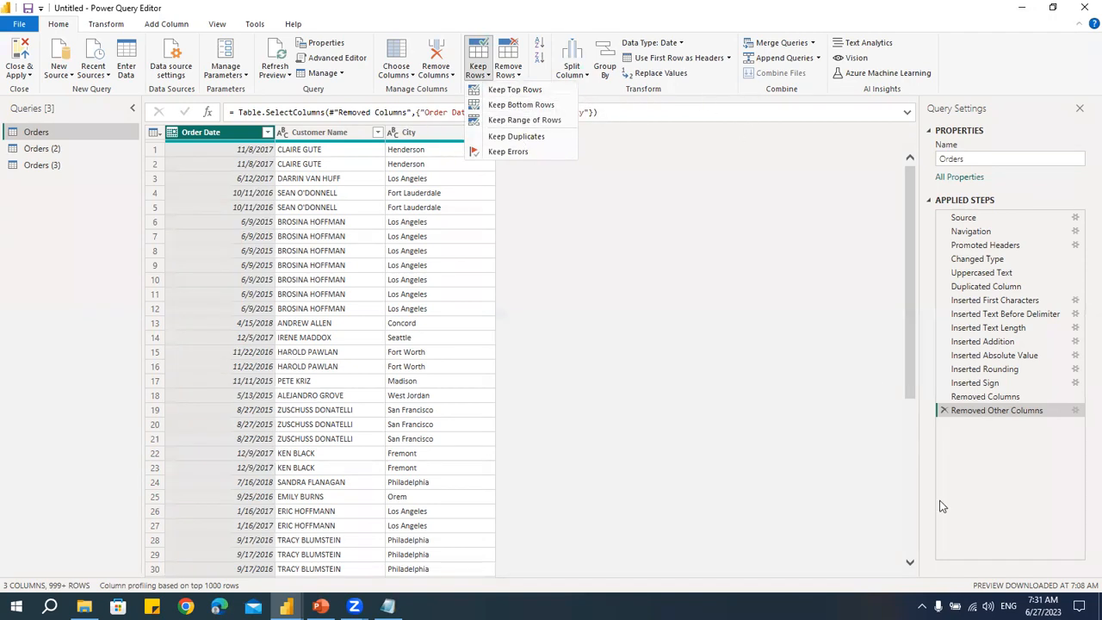
click(946, 413)
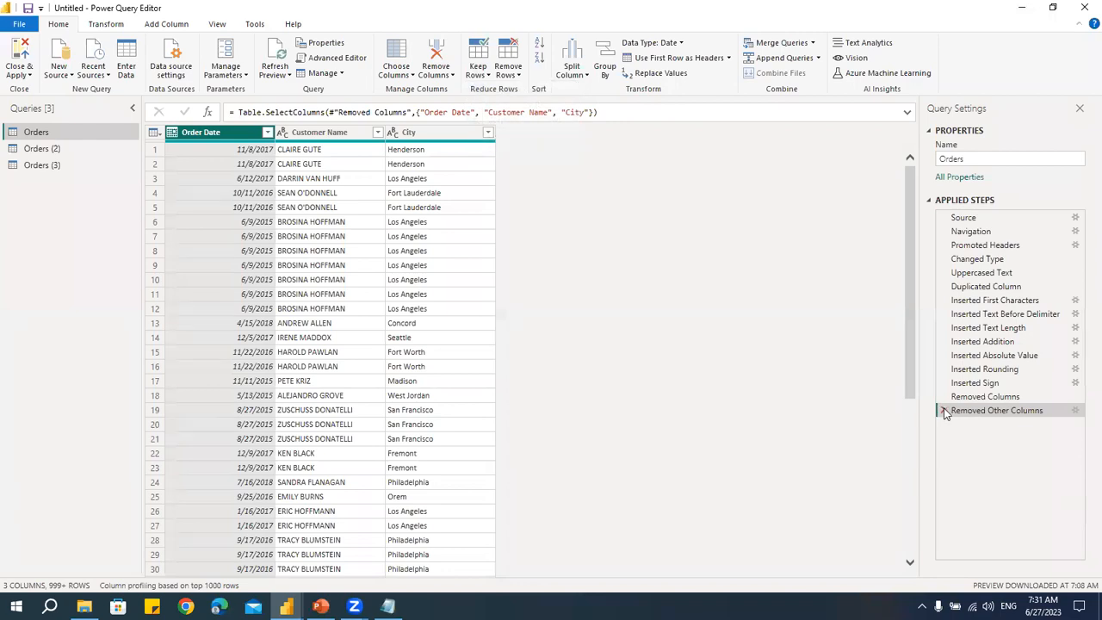
click(943, 411)
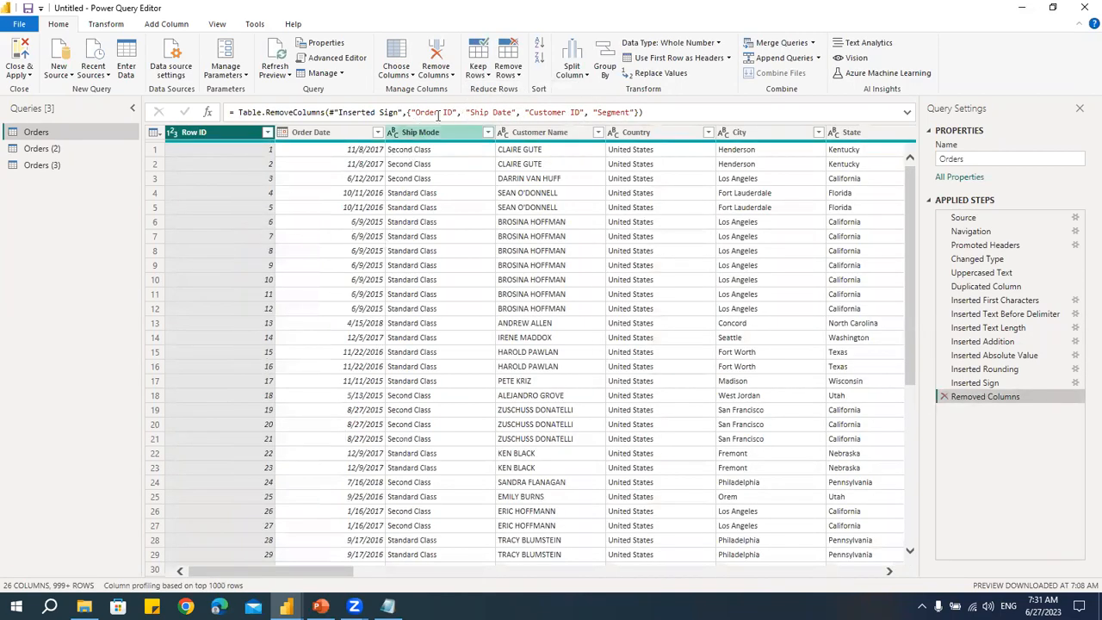
- Keep only the top 25 rows of the table
click(478, 70)
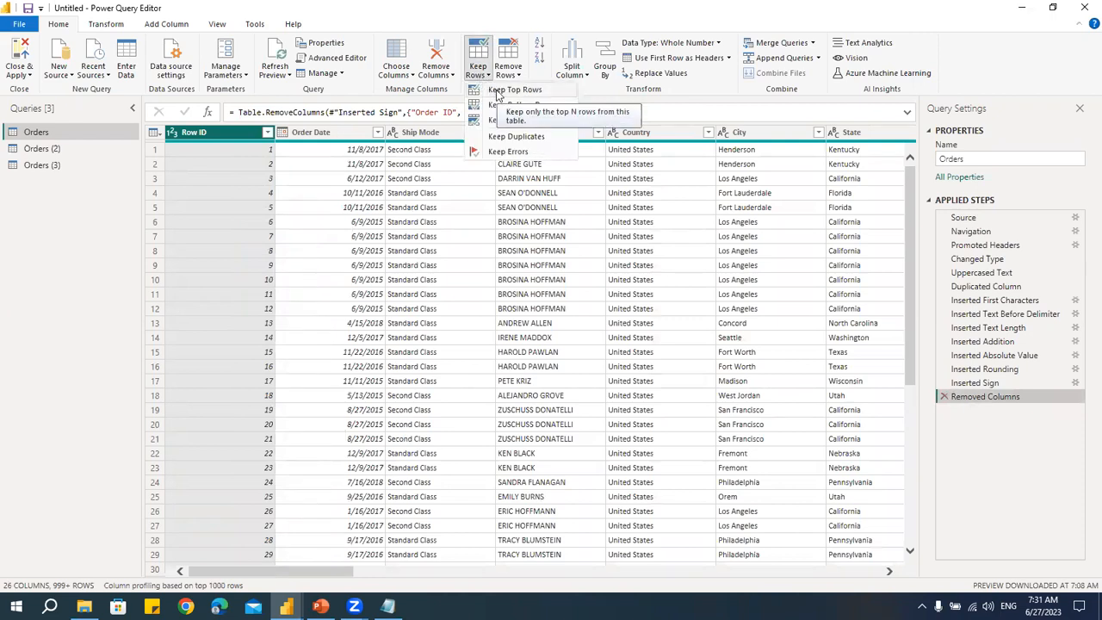
click(497, 90)
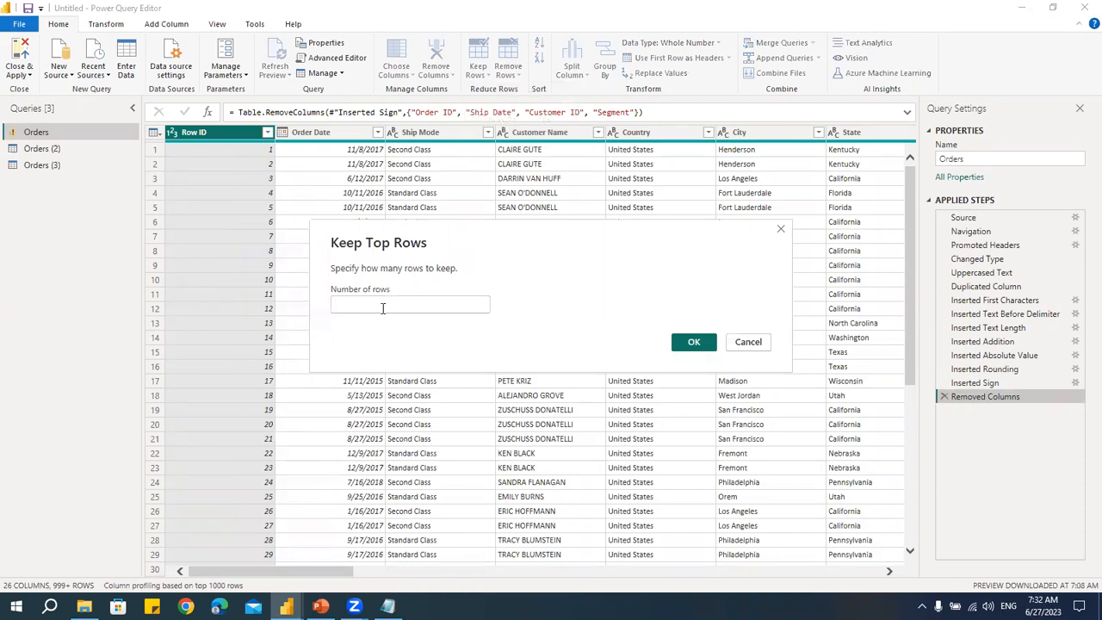
text(25)
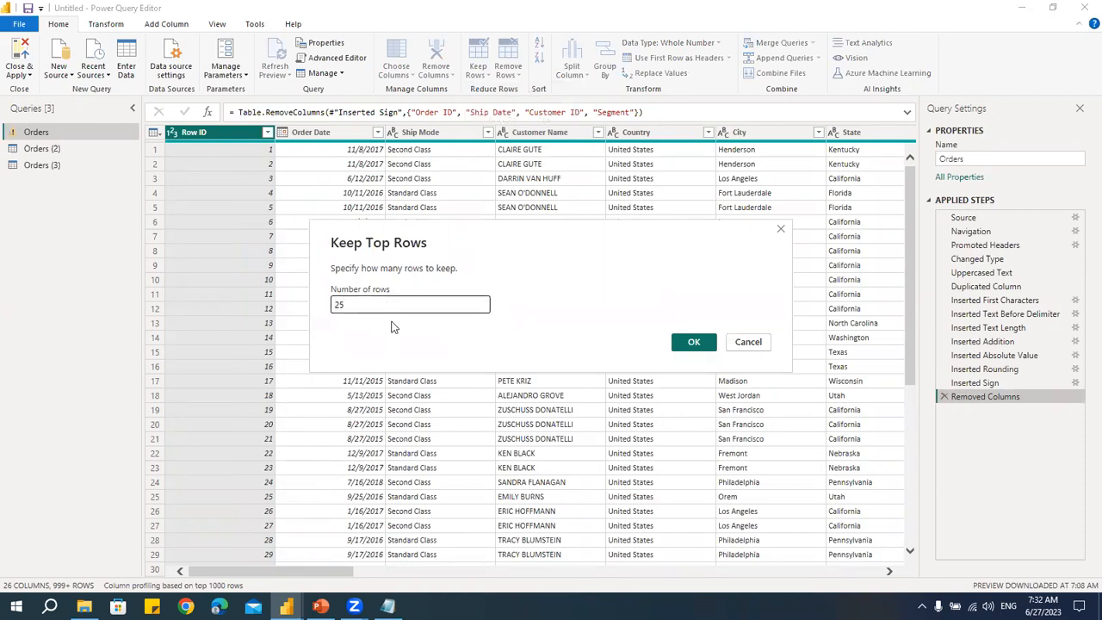
click(702, 343)
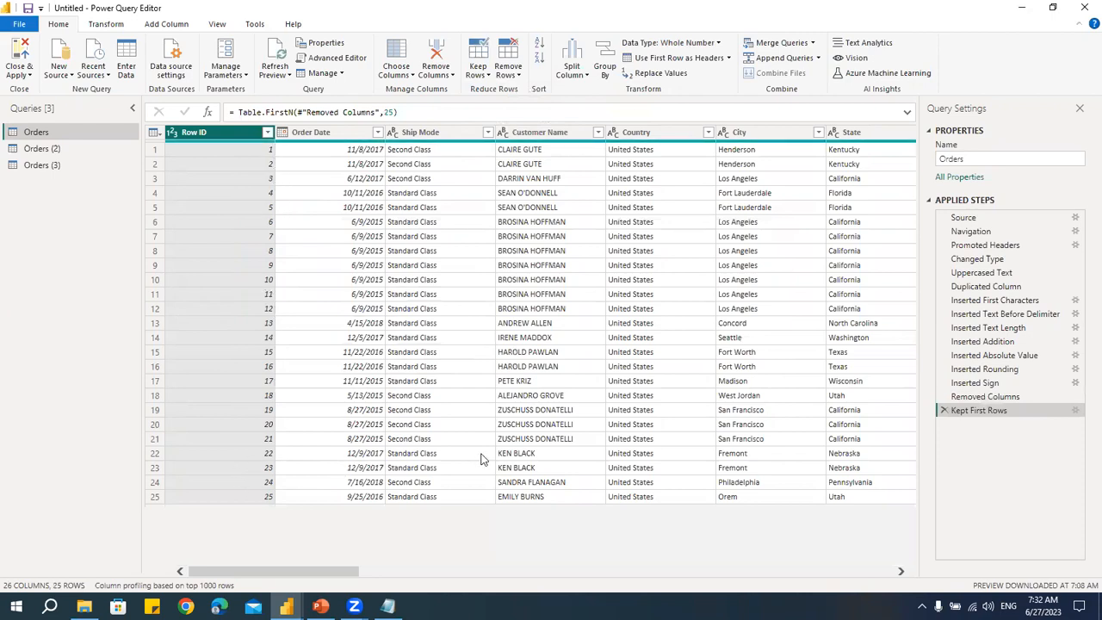
click(483, 76)
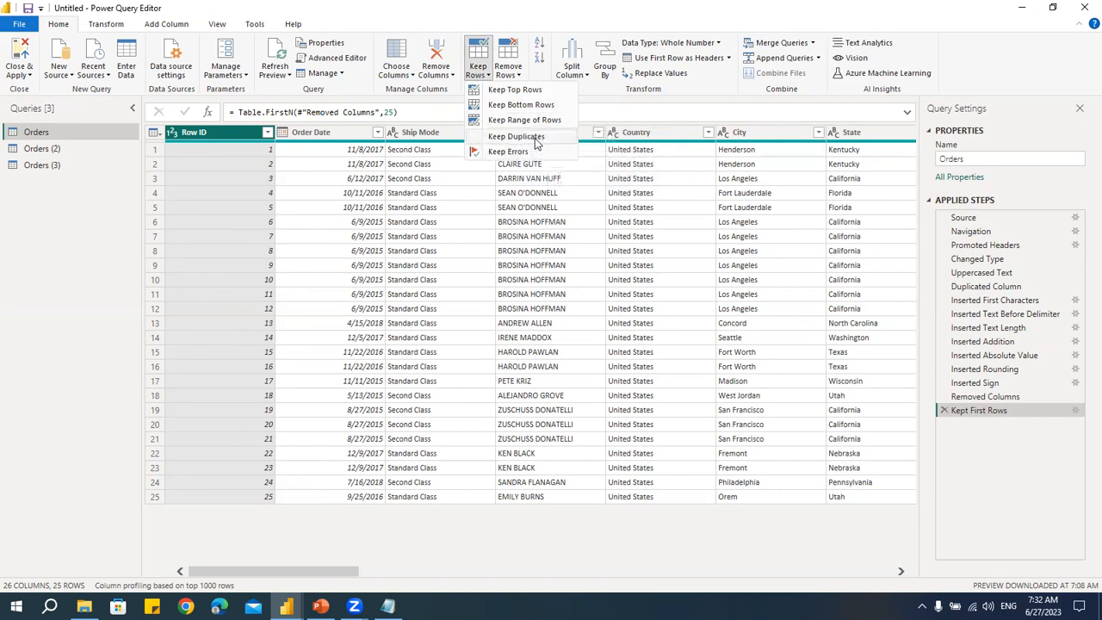
click(600, 92)
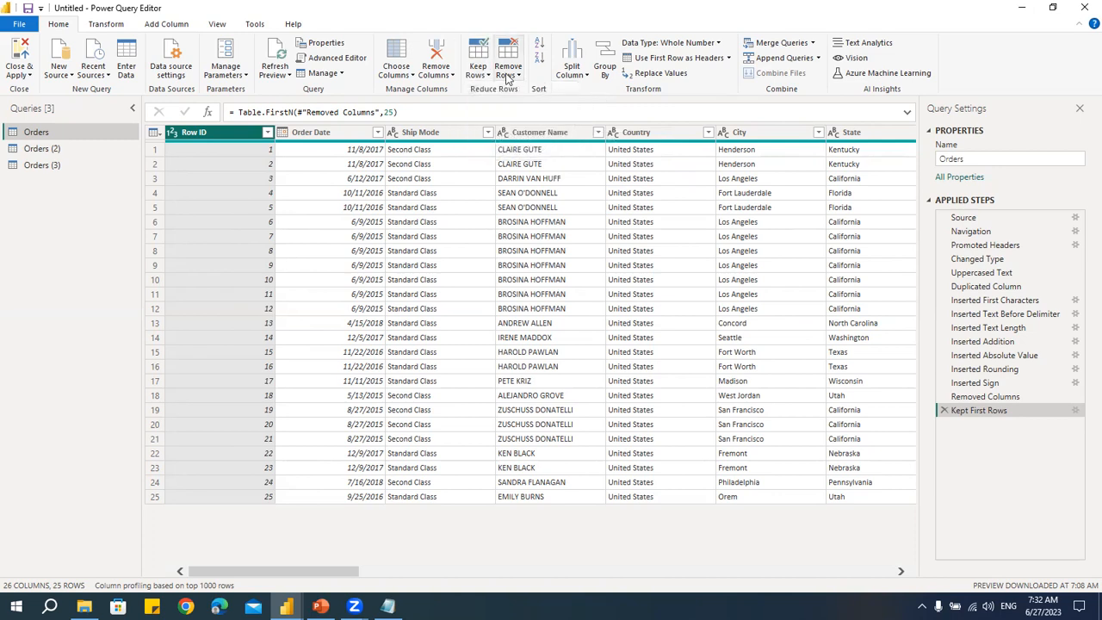
click(506, 76)
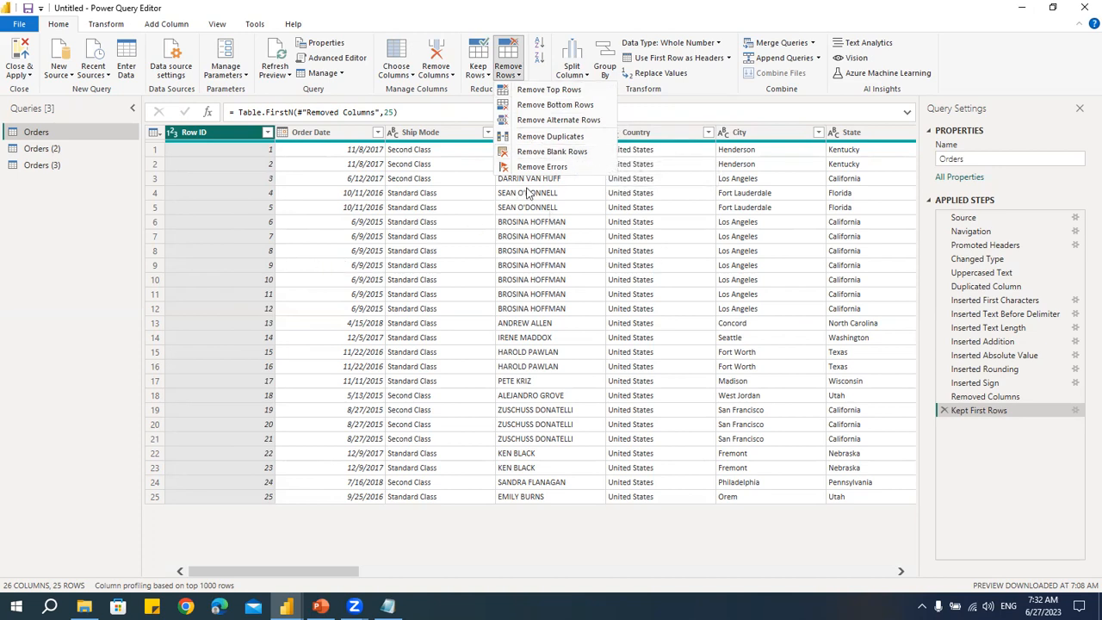
click(692, 96)
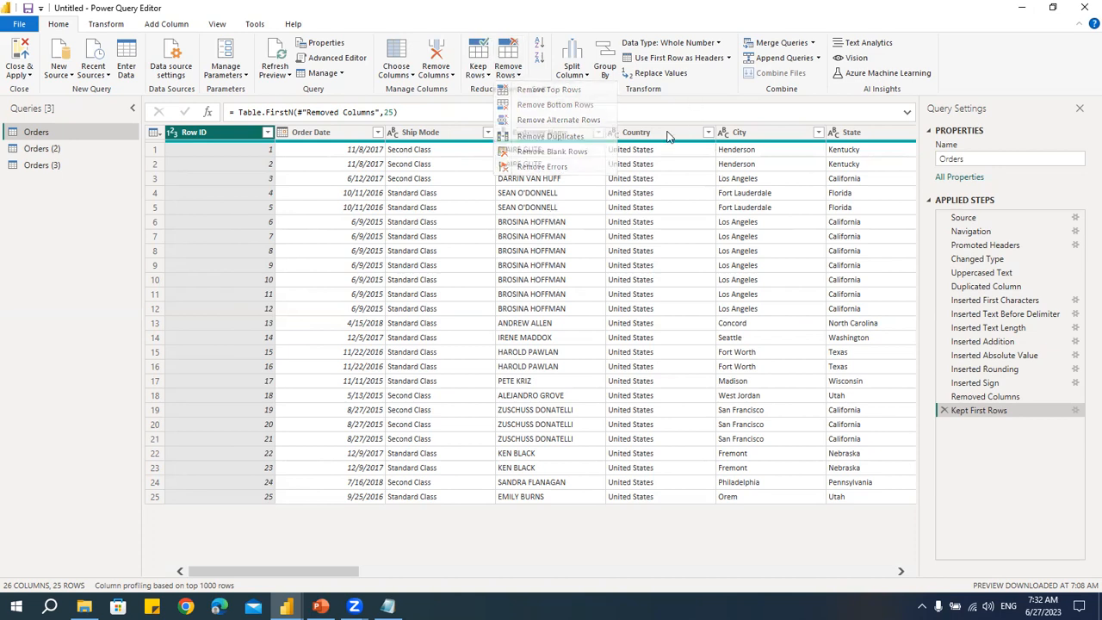
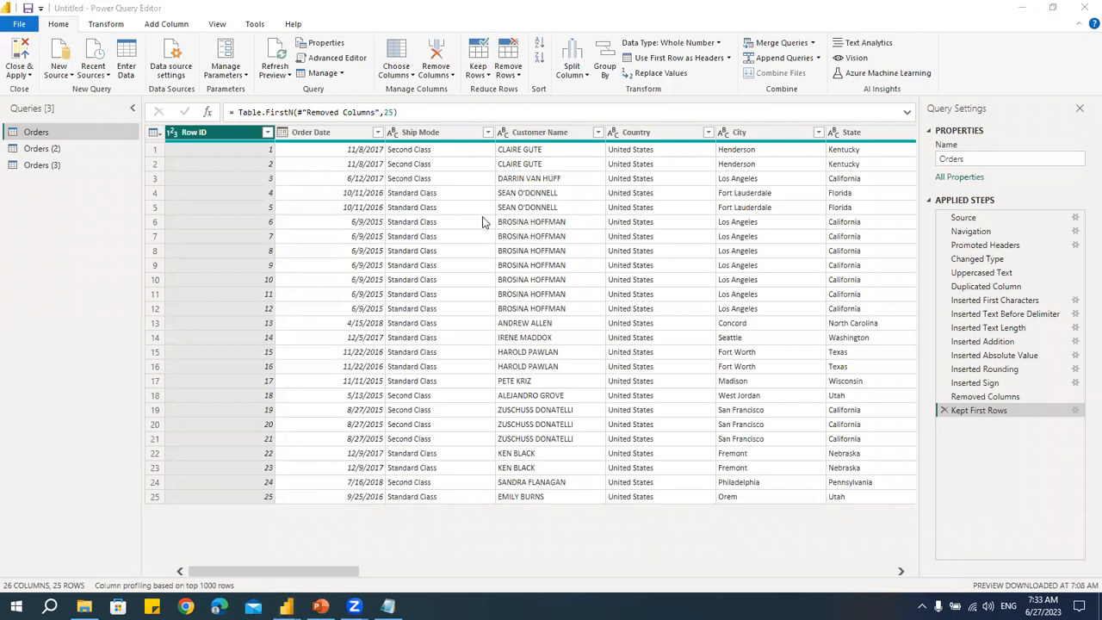
- Switch to Notepad and review the outline, scrolling to the Split Columns topic, then return to Power Query Editor
key(alt+Tab)
key(alt+Tab)
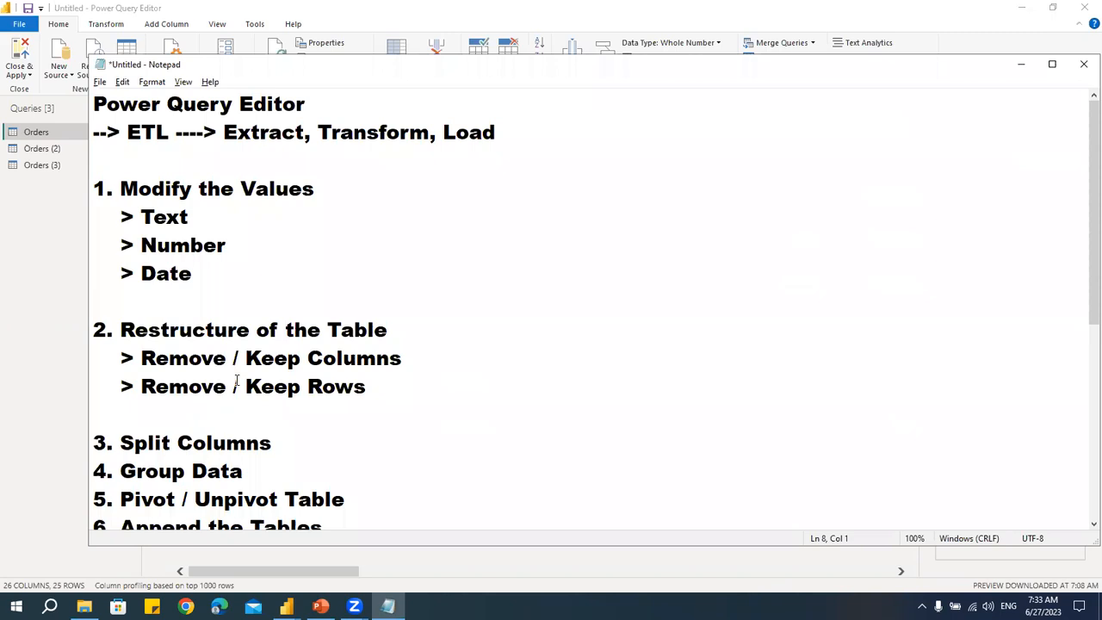
scroll(134, 284, down, 2)
drag(137, 273, 330, 278)
click(336, 284)
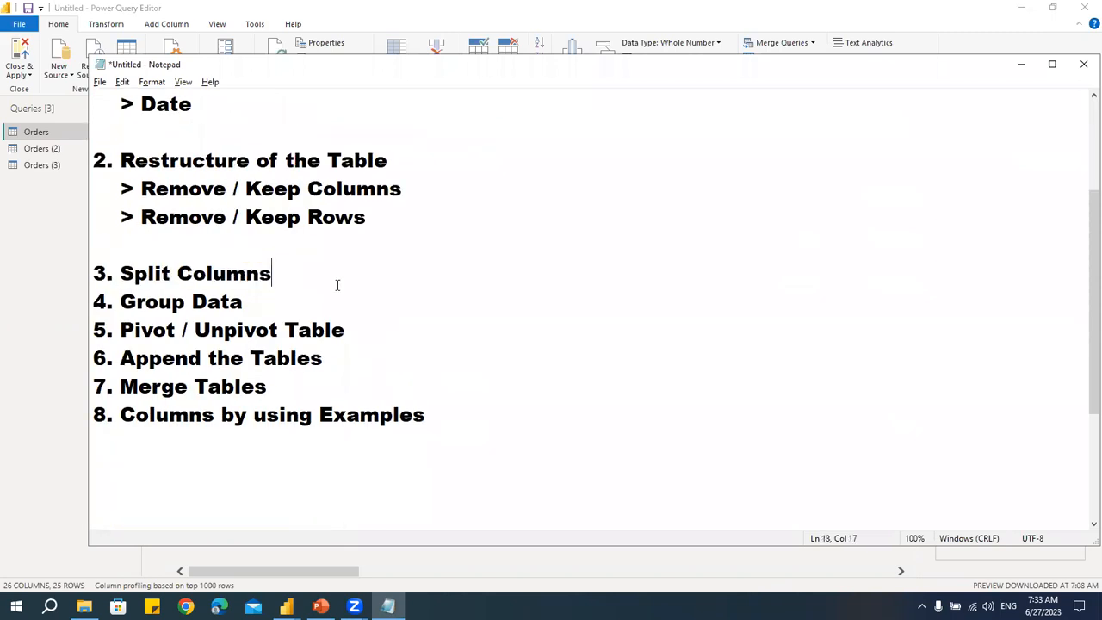
key(alt+Tab)
key(alt+Tab)
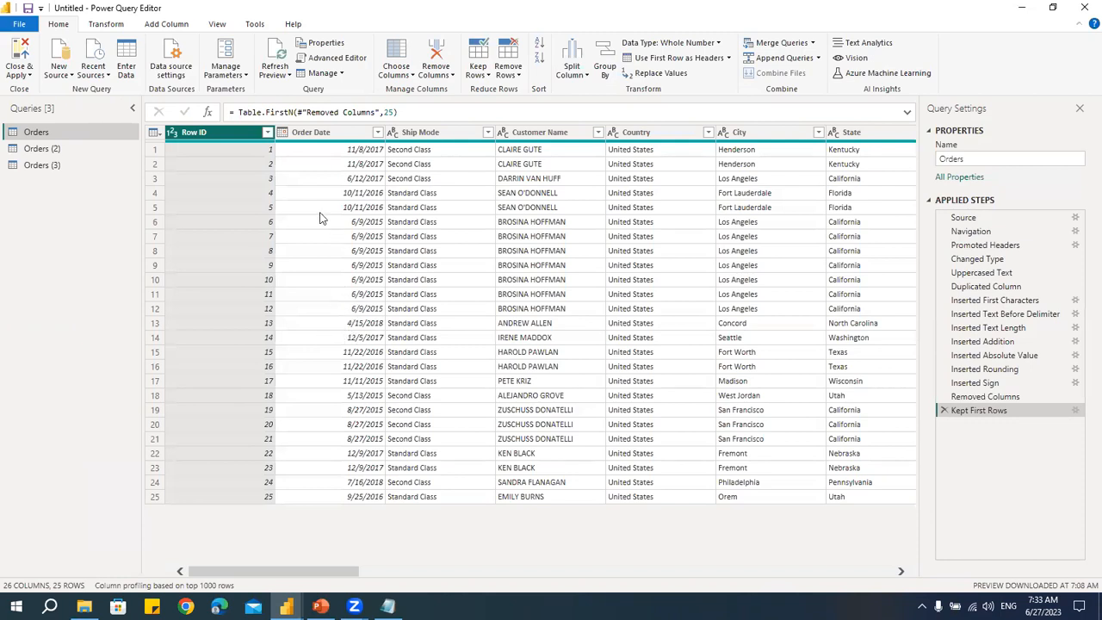
click(105, 25)
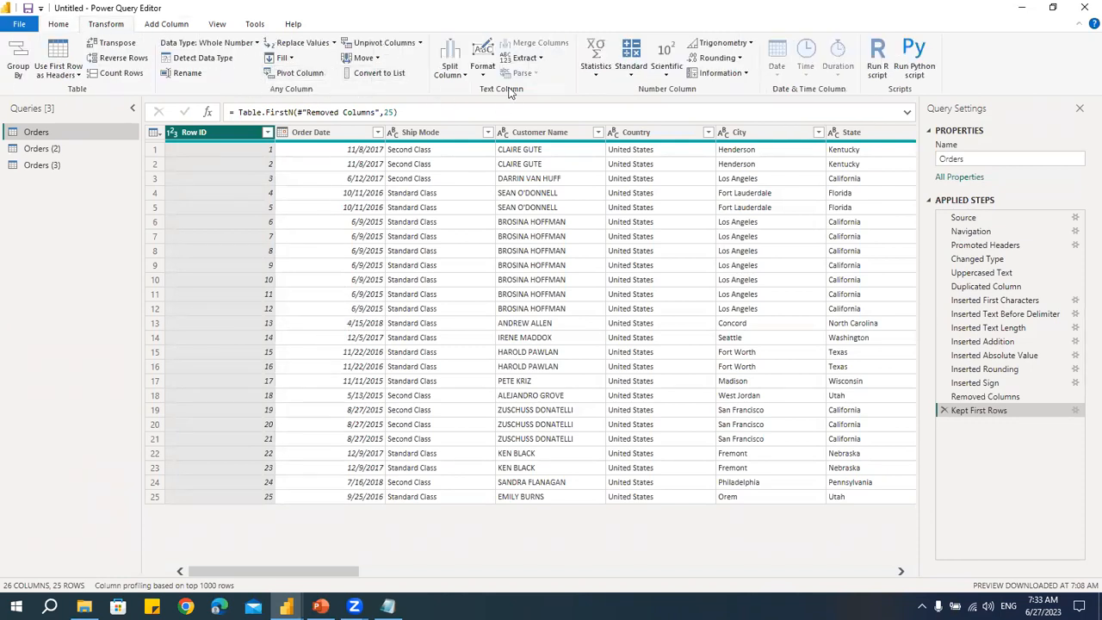
click(527, 57)
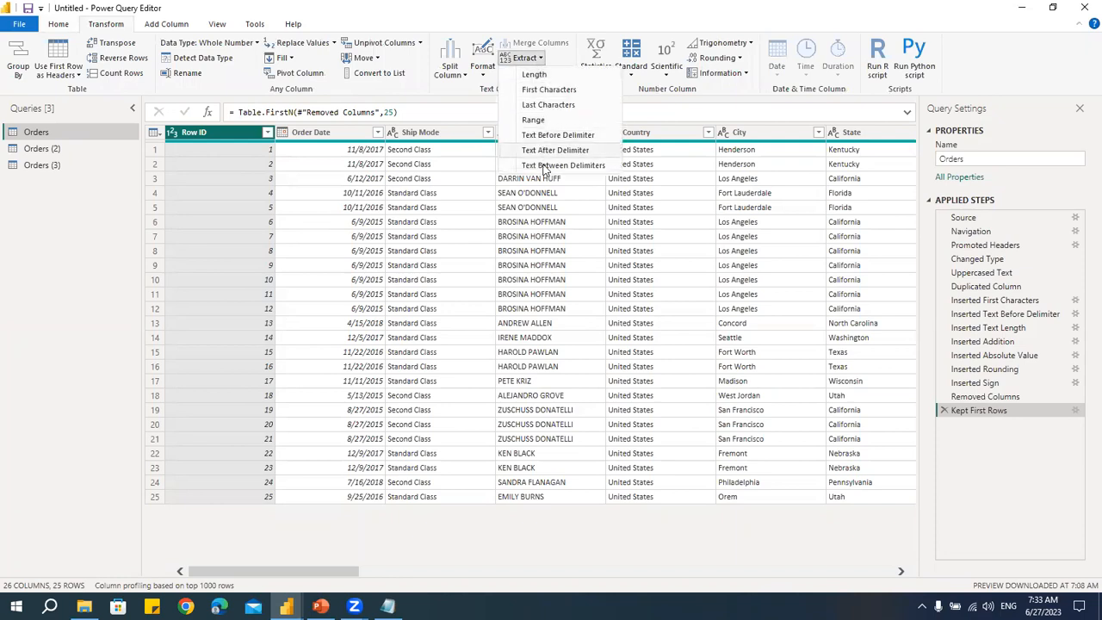
click(441, 196)
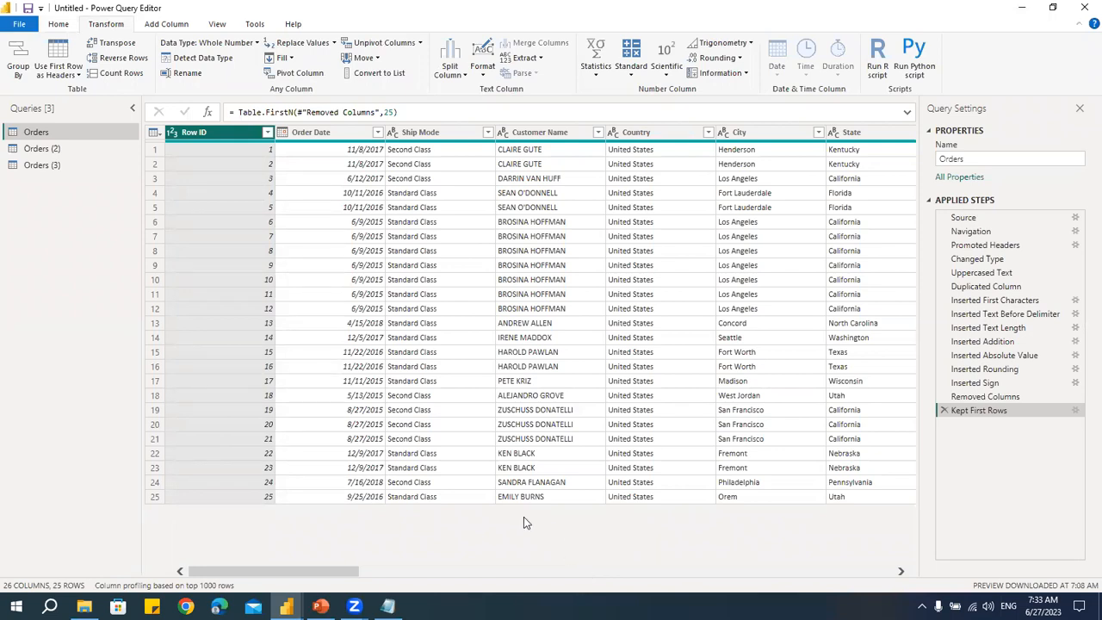
- Split the Product ID column by the - delimiter at each occurrence of the delimiter
drag(301, 571, 493, 575)
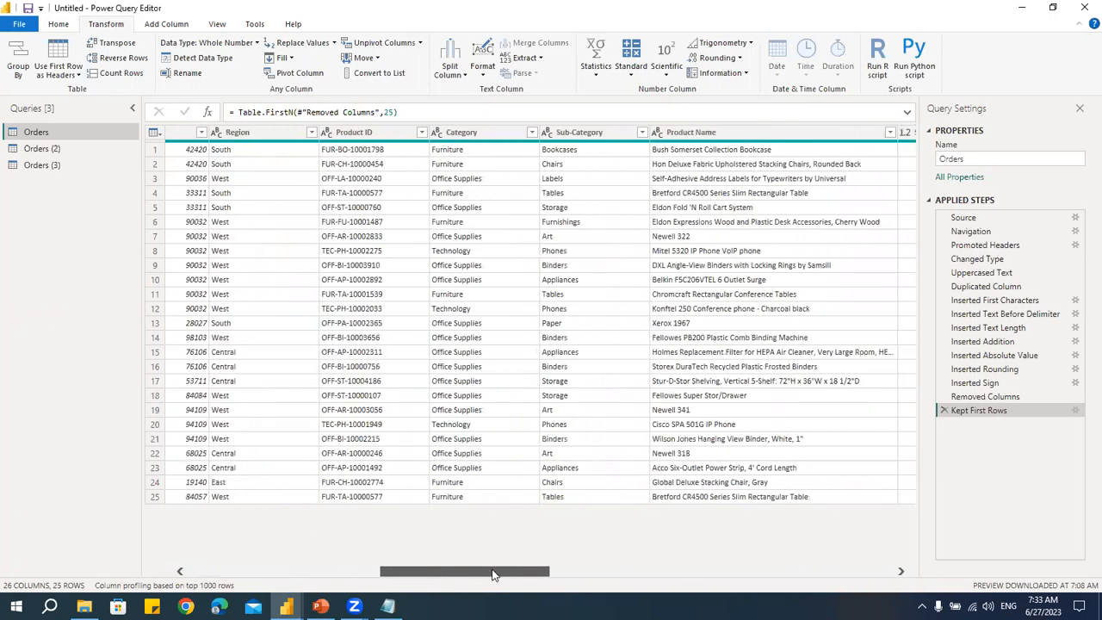
click(353, 138)
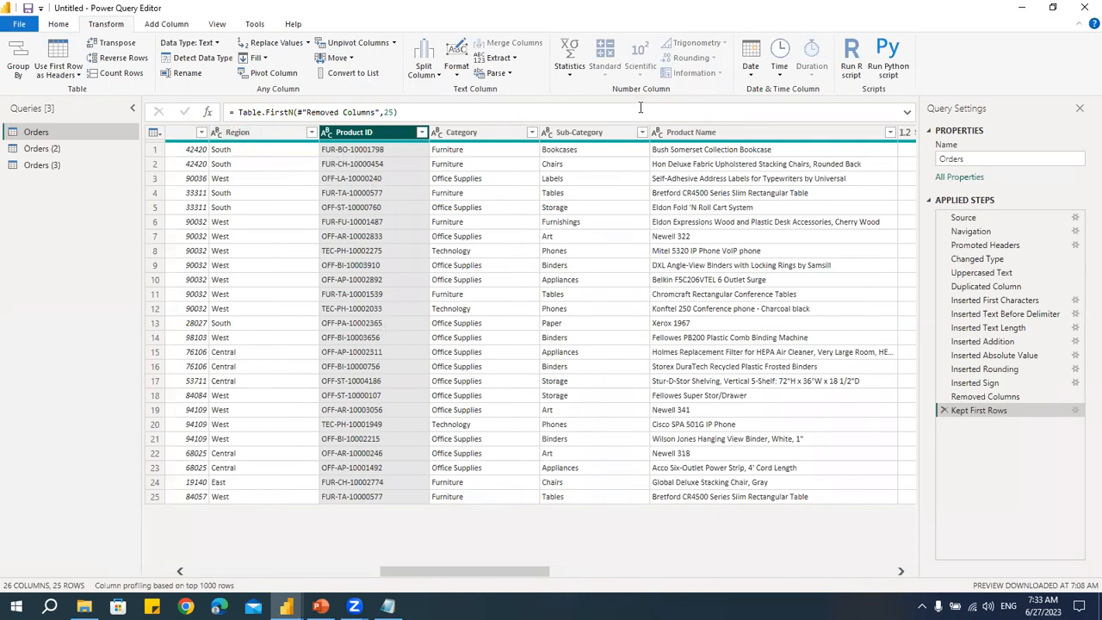
click(62, 24)
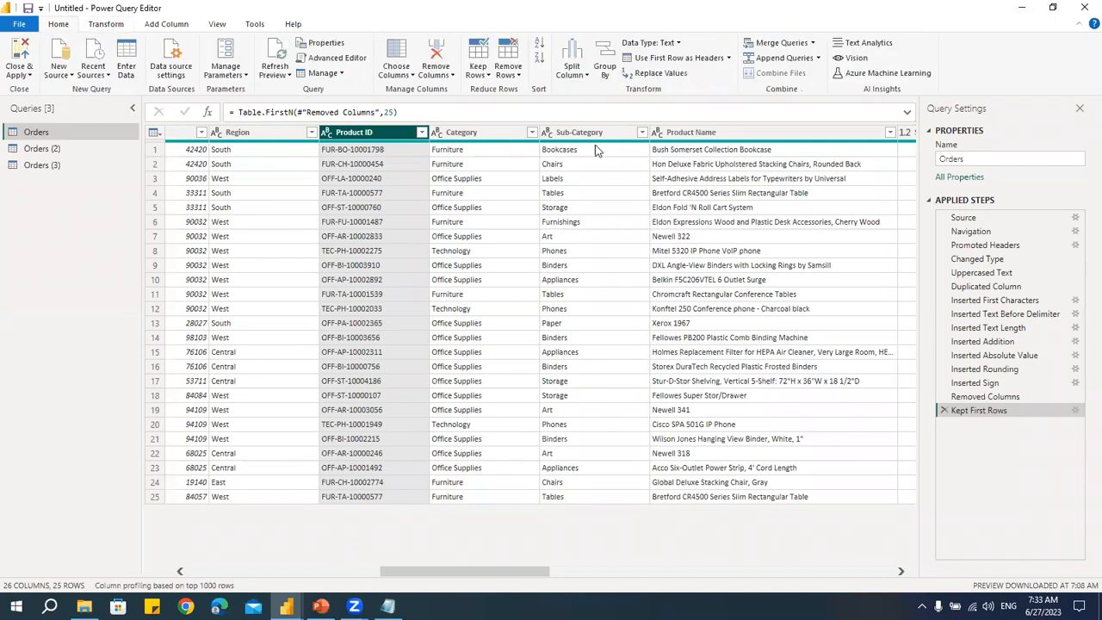
click(584, 76)
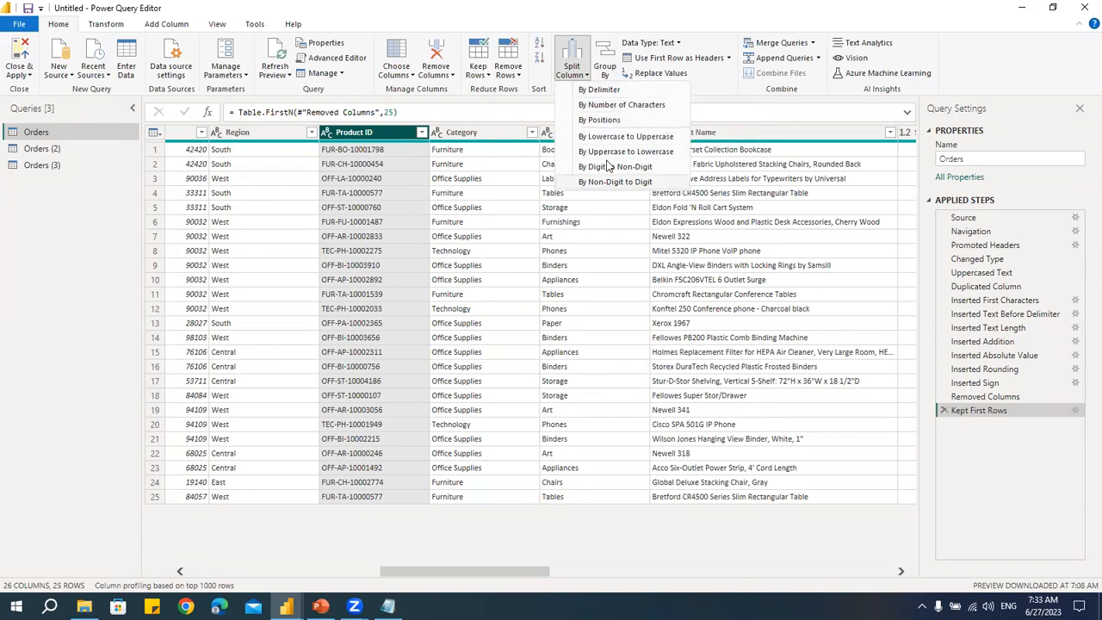
click(599, 90)
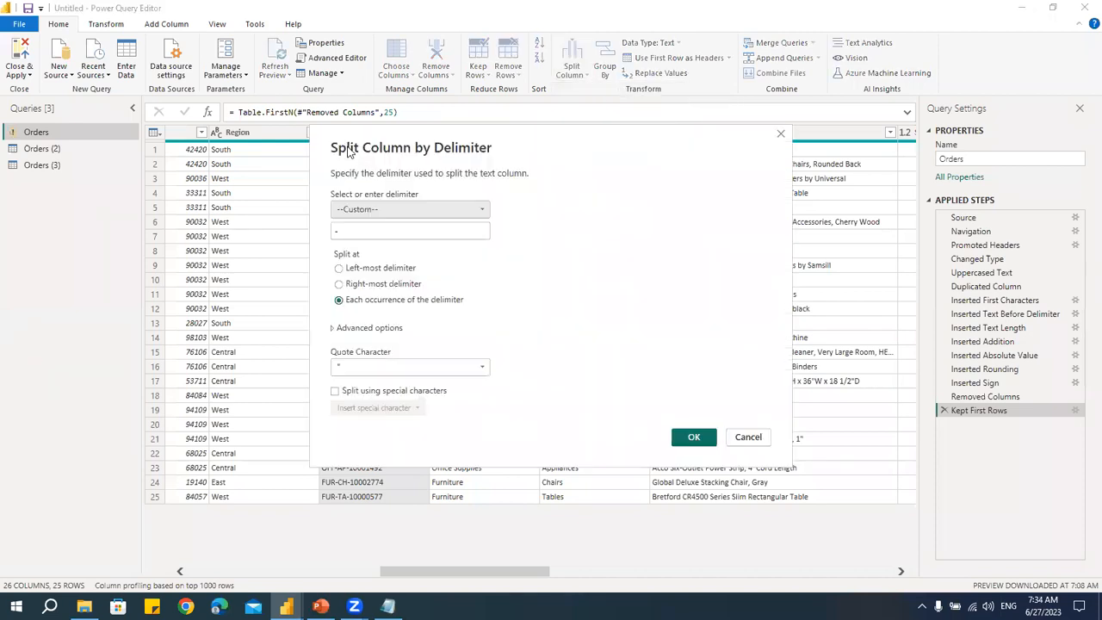
drag(478, 135, 672, 104)
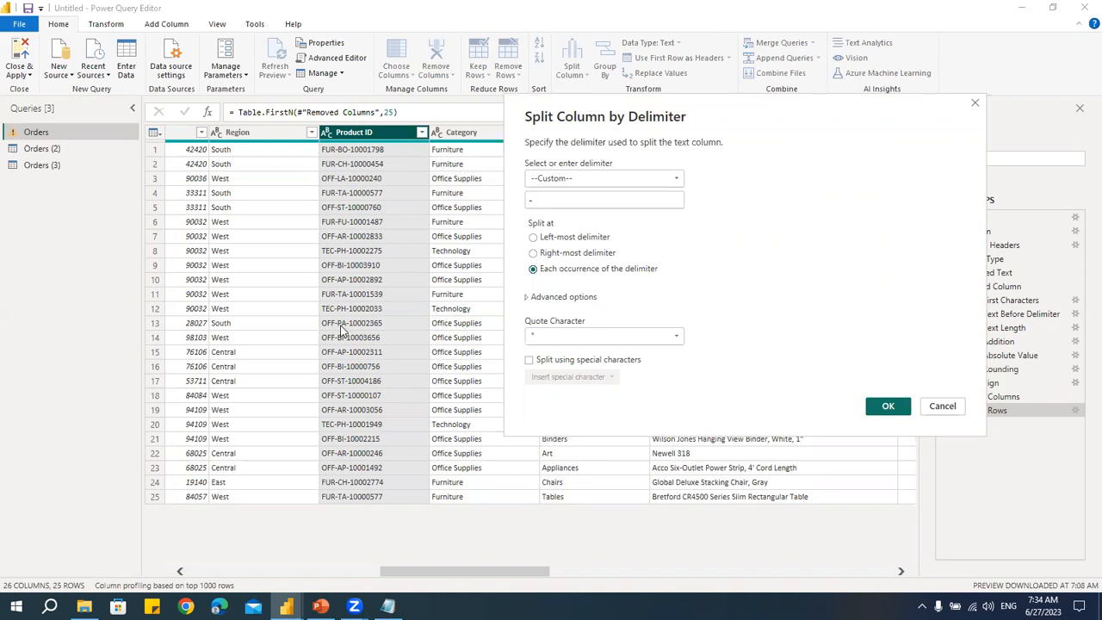
drag(558, 199, 531, 200)
click(555, 240)
click(557, 255)
click(555, 269)
click(890, 407)
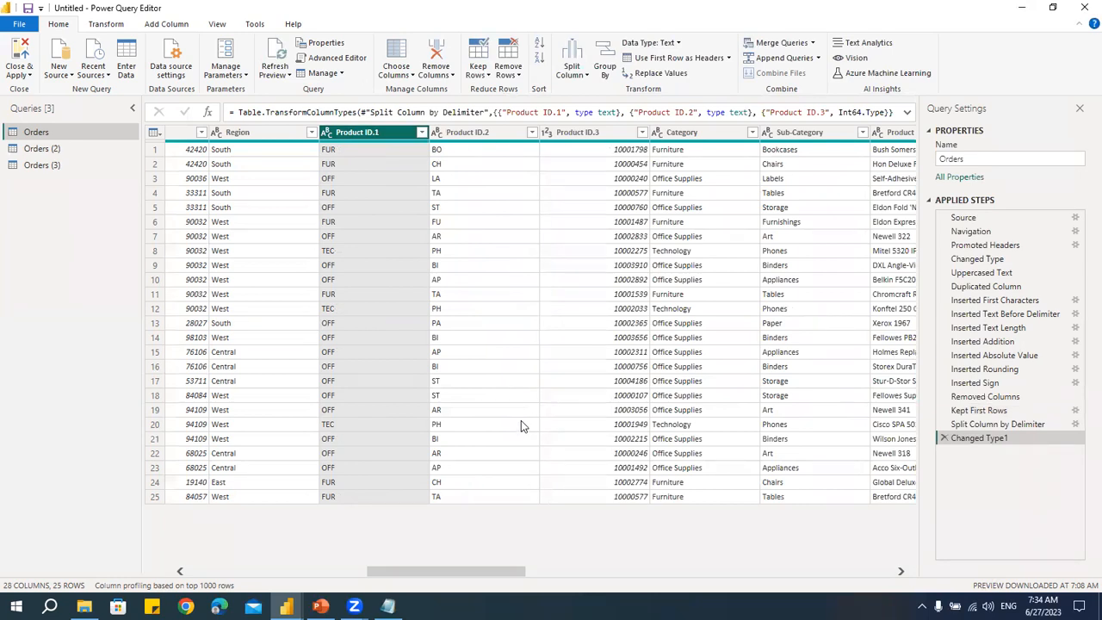
- Split the Link column by the / delimiter at the right-most delimiter
drag(484, 575, 939, 520)
drag(840, 523, 753, 521)
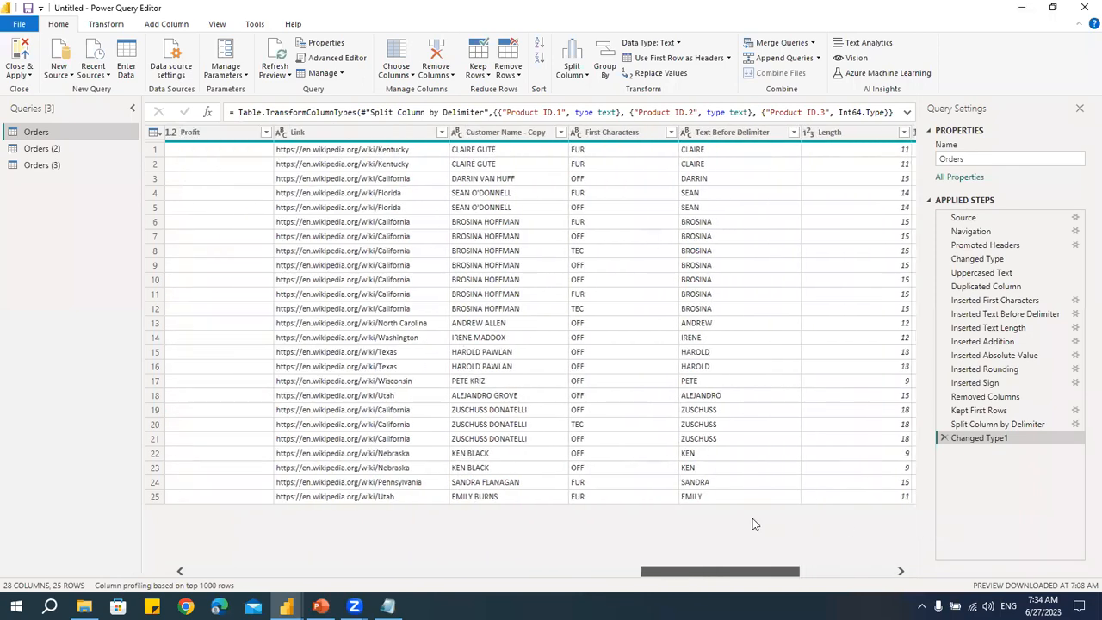
click(380, 135)
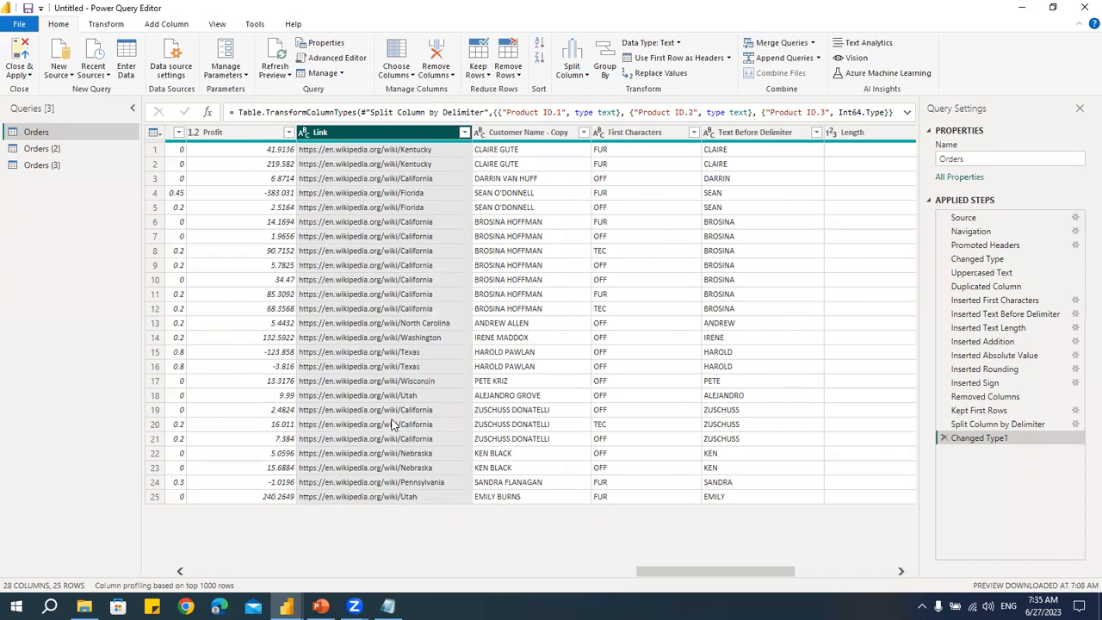
click(575, 74)
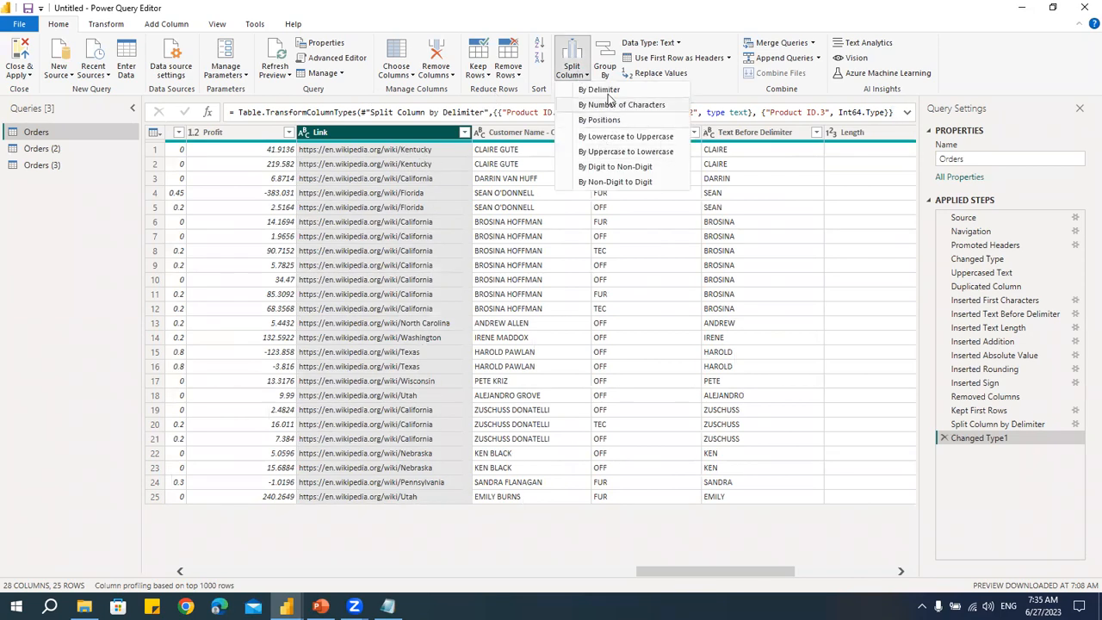
click(608, 91)
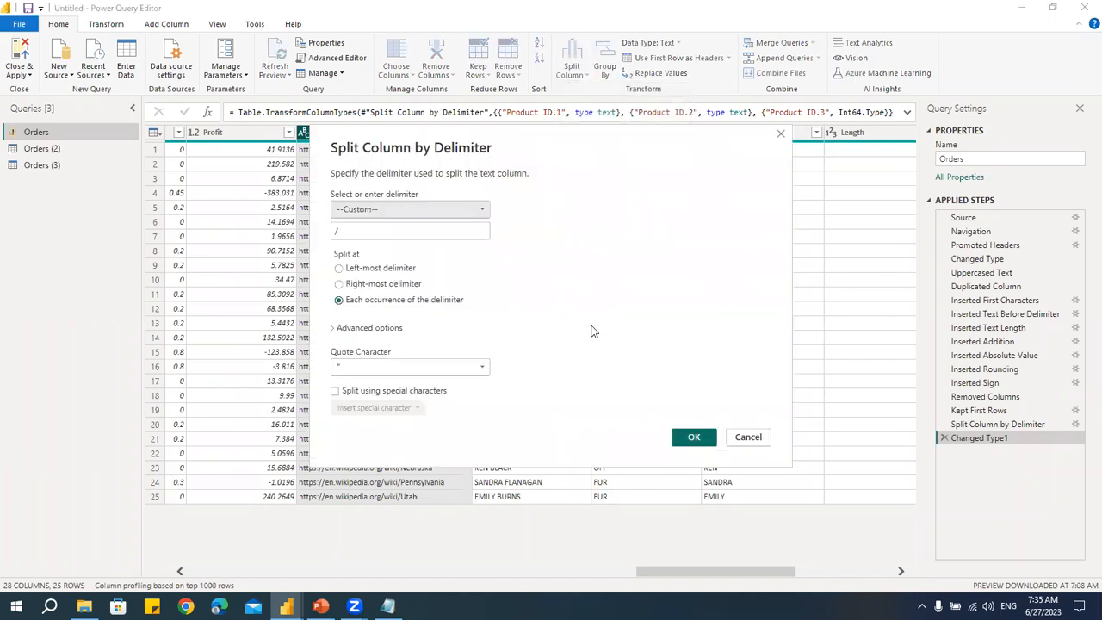
drag(473, 132, 731, 95)
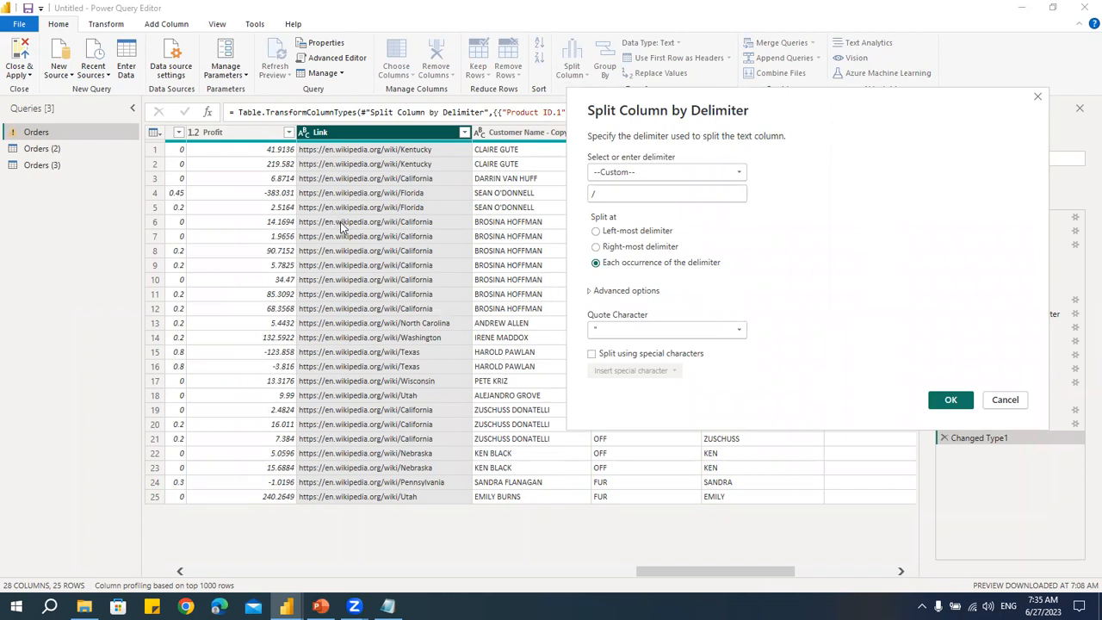
click(632, 248)
click(953, 401)
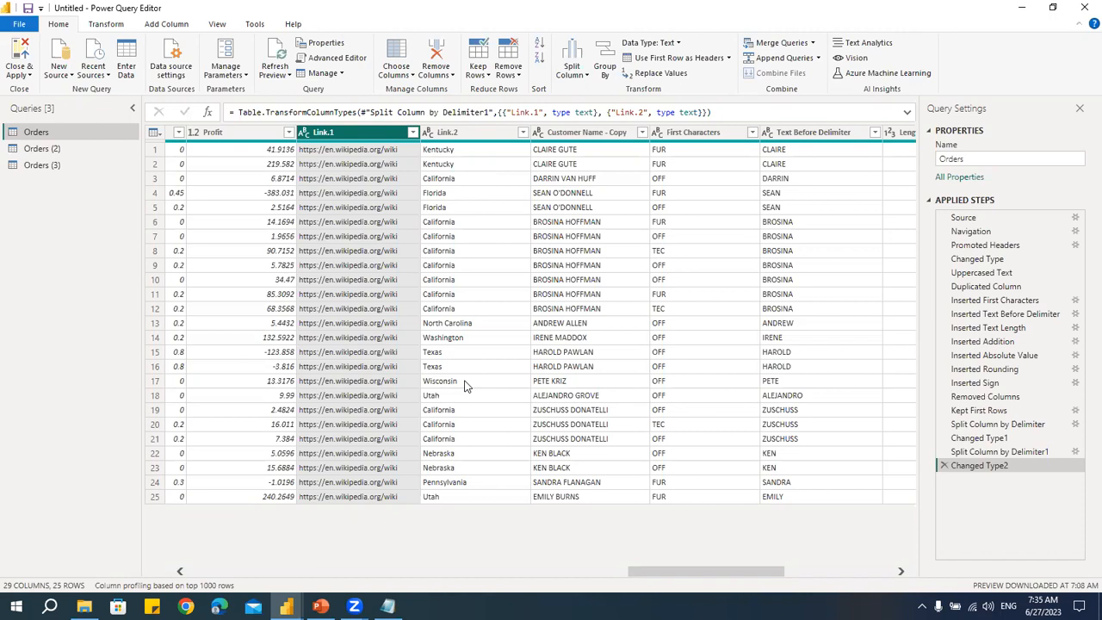
- Switch to Notepad to check the Split Columns heading in the outline, then return to Power Query Editor
key(alt+Tab)
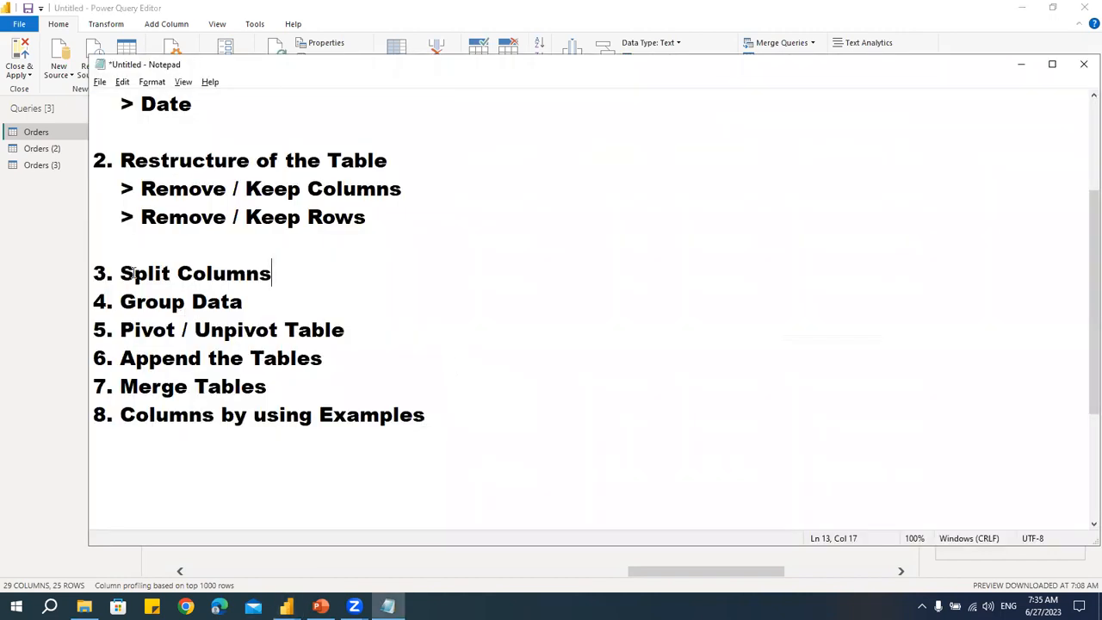
drag(121, 273, 312, 274)
key(alt+Tab)
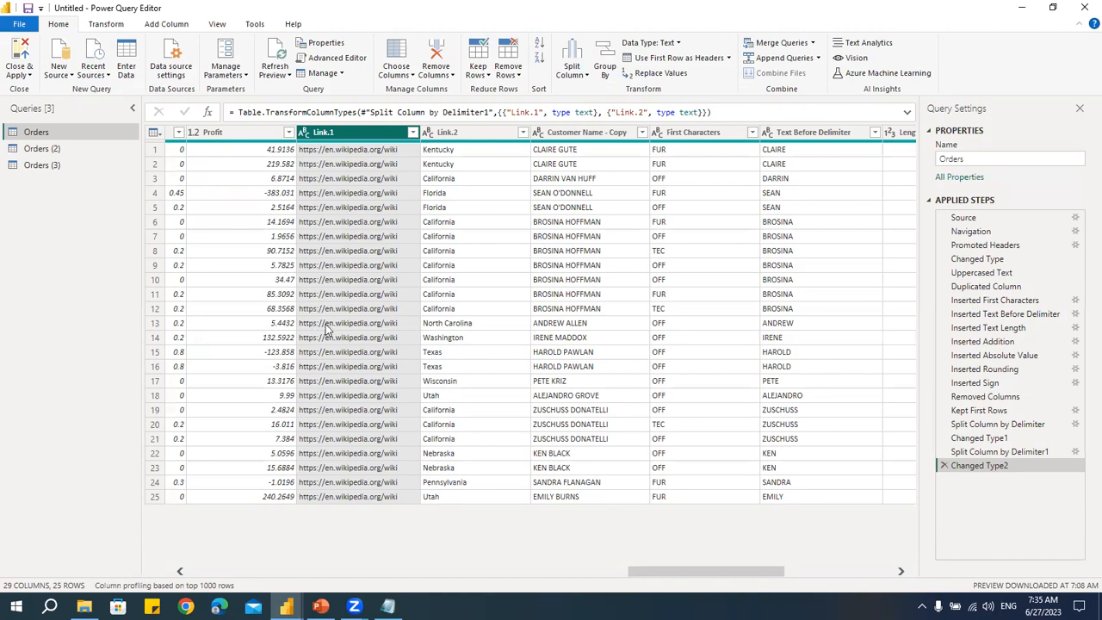
key(alt+Tab)
click(221, 302)
key(alt+Tab)
- Duplicate the Orders (3) query, then duplicate the resulting Orders (4) query as well
click(43, 148)
click(52, 167)
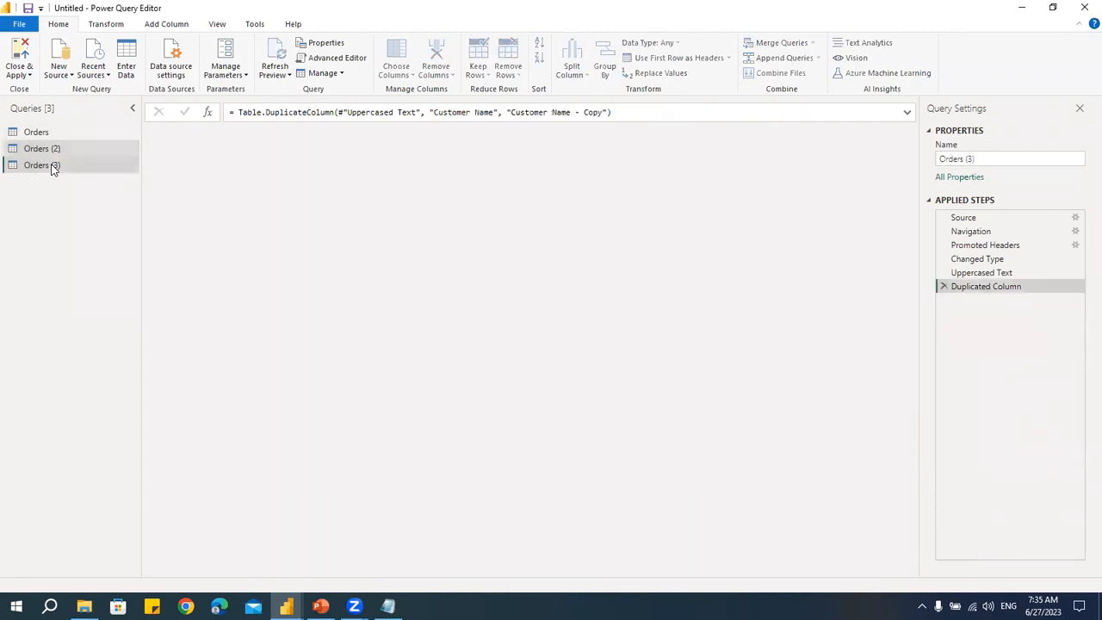
right_click(53, 167)
click(94, 276)
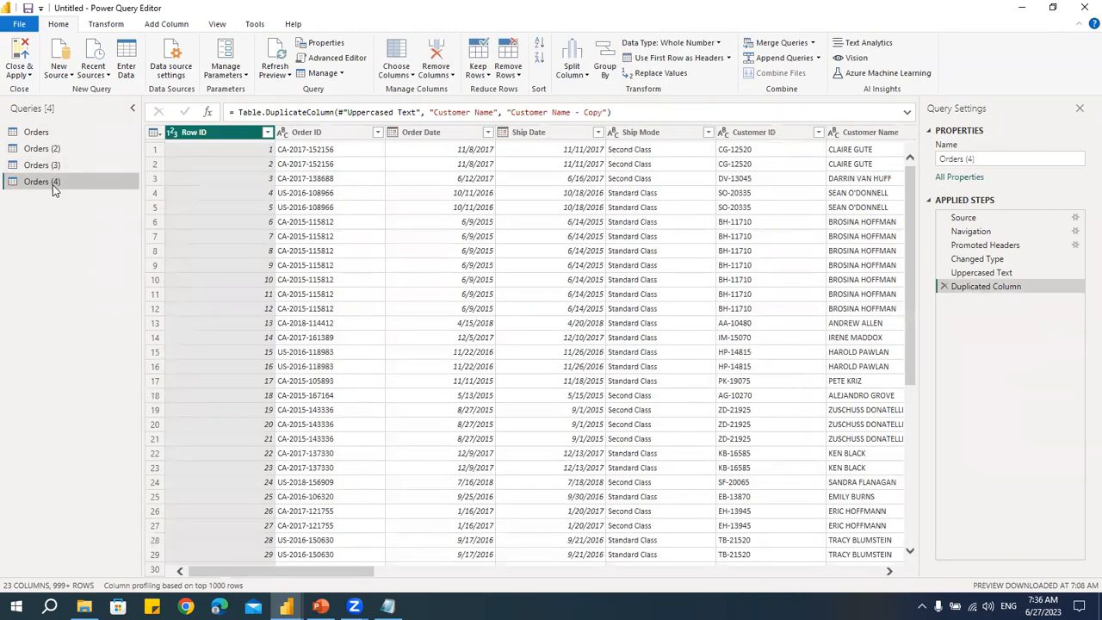
right_click(53, 189)
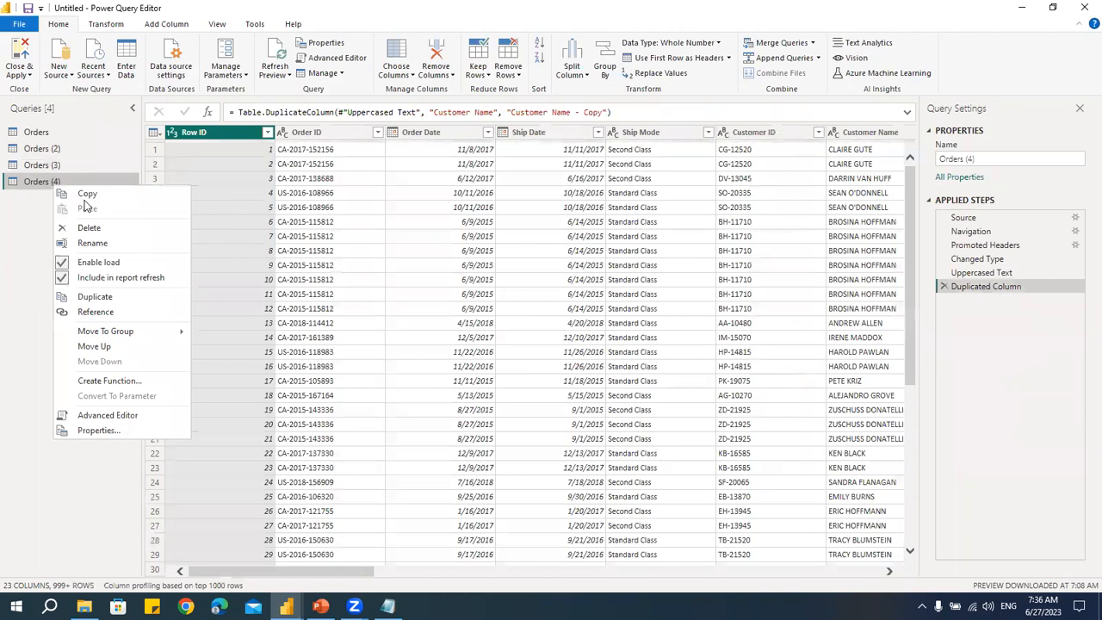
click(109, 298)
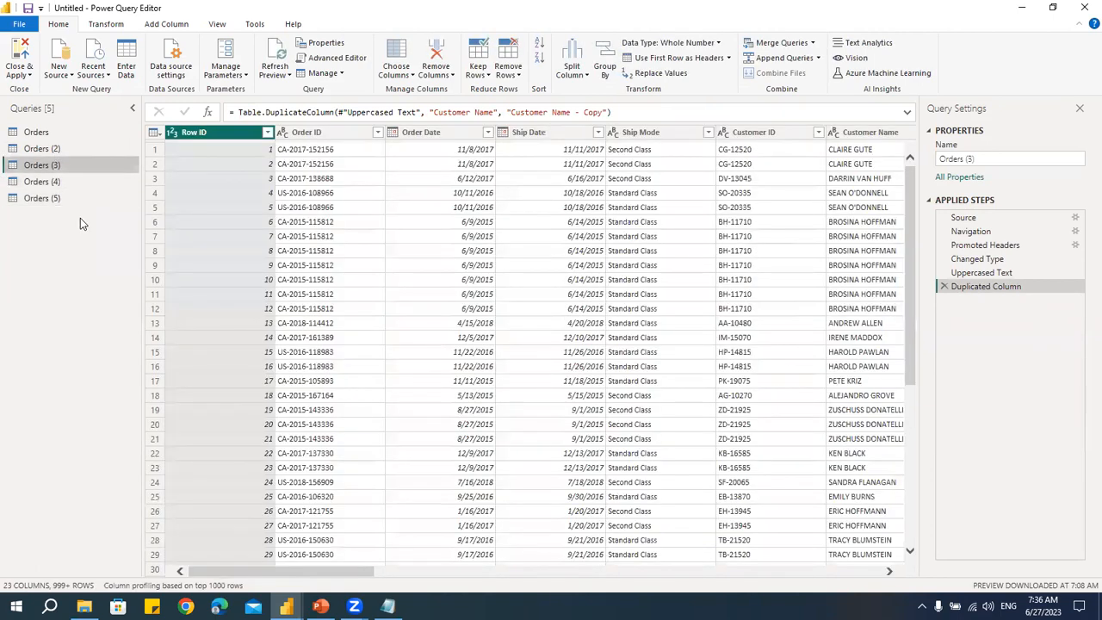
- In Orders (3), choose only the Segment, Region, Sales and Profit columns to keep
click(407, 78)
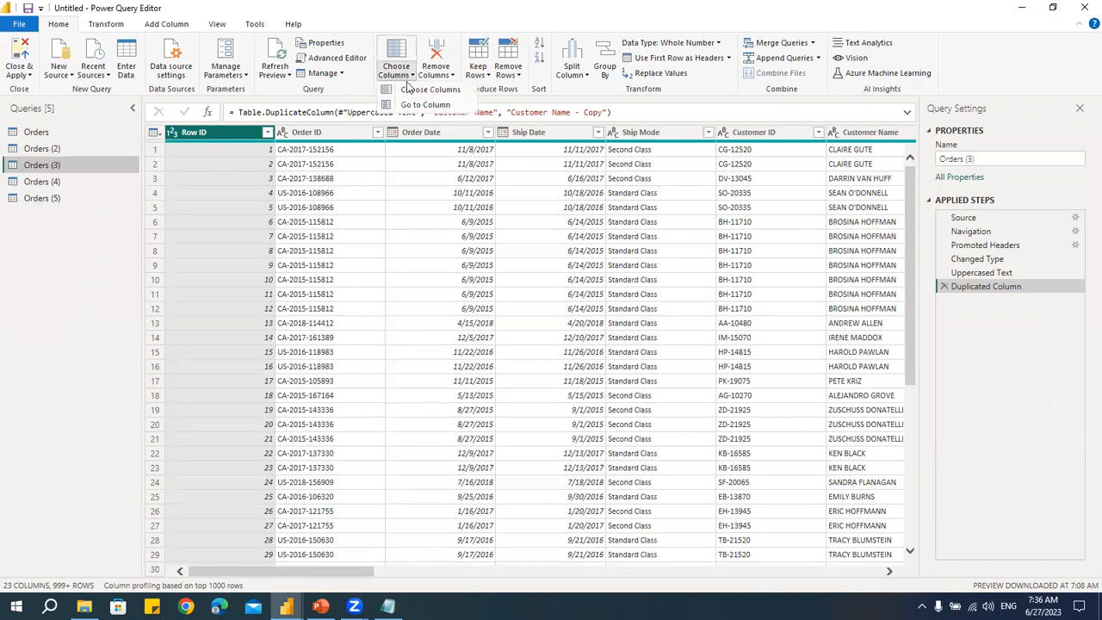
click(404, 97)
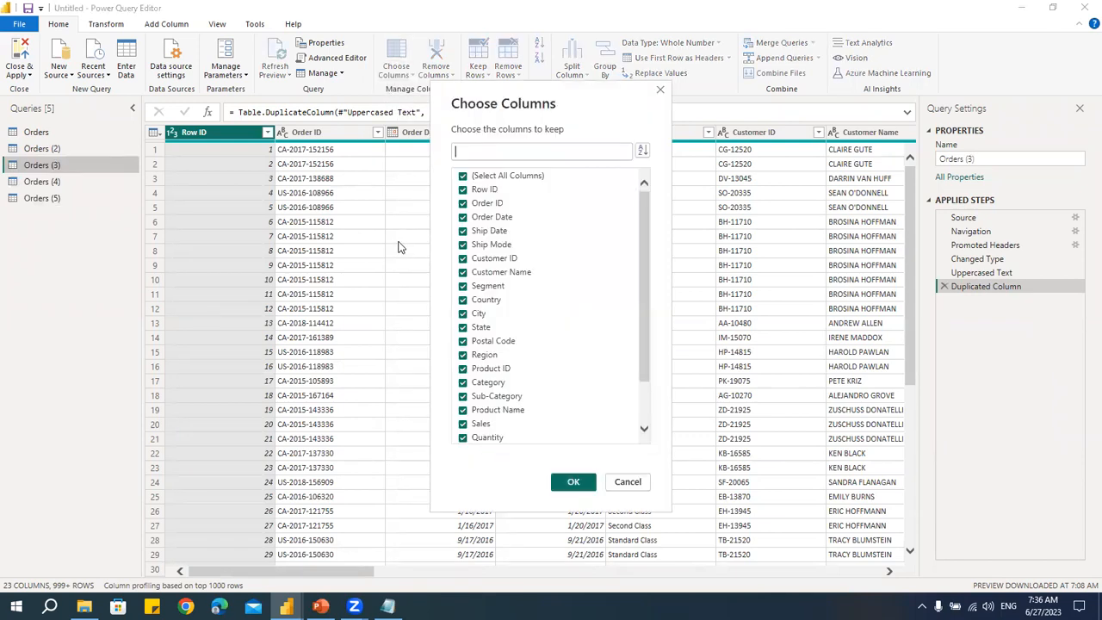
click(463, 176)
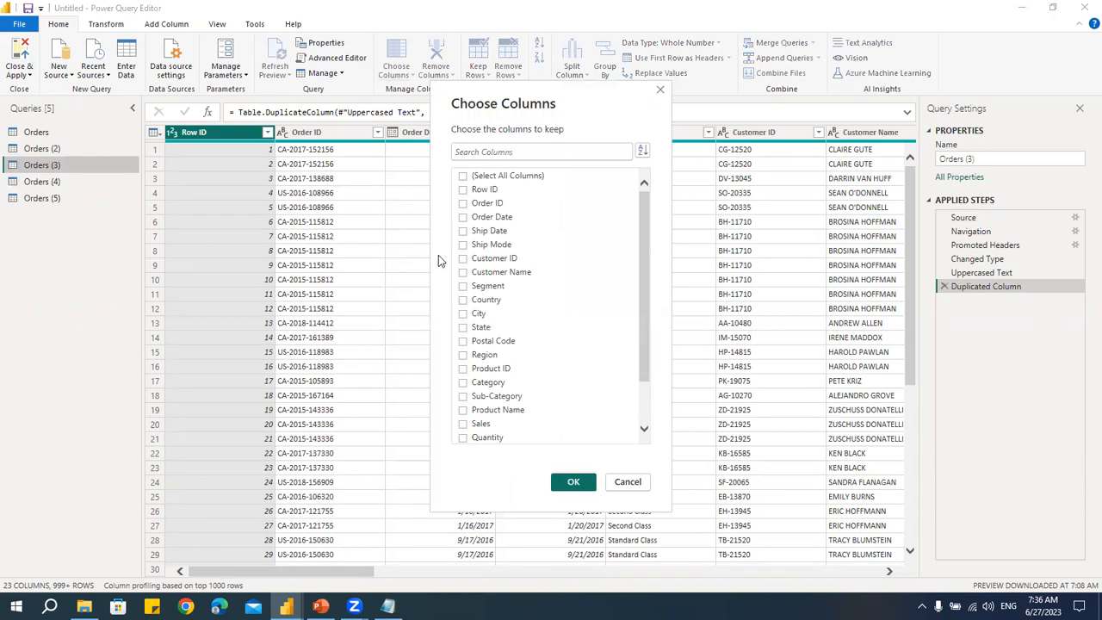
click(463, 354)
scroll(542, 376, down, 1)
click(464, 382)
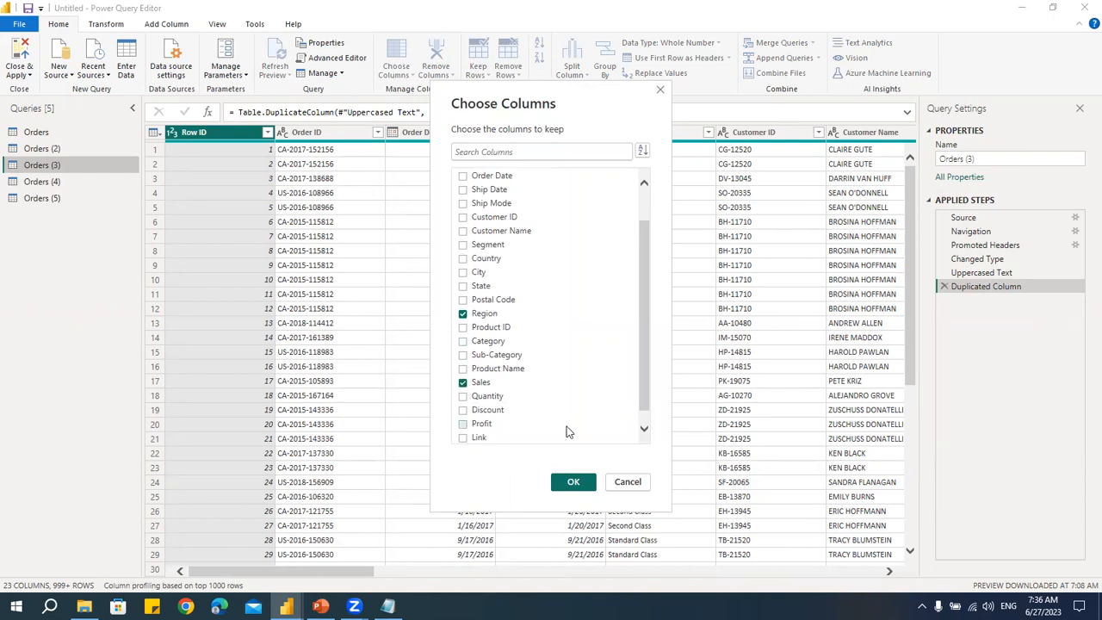
click(469, 424)
click(463, 244)
click(573, 482)
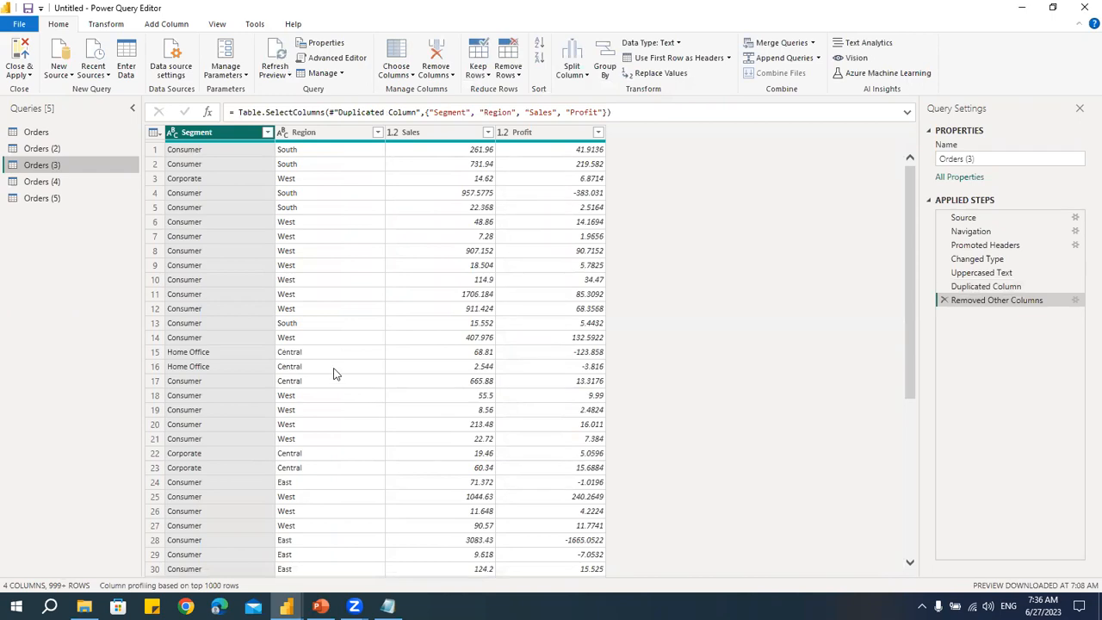
- Open Group By and compare its Basic and Advanced modes
click(314, 138)
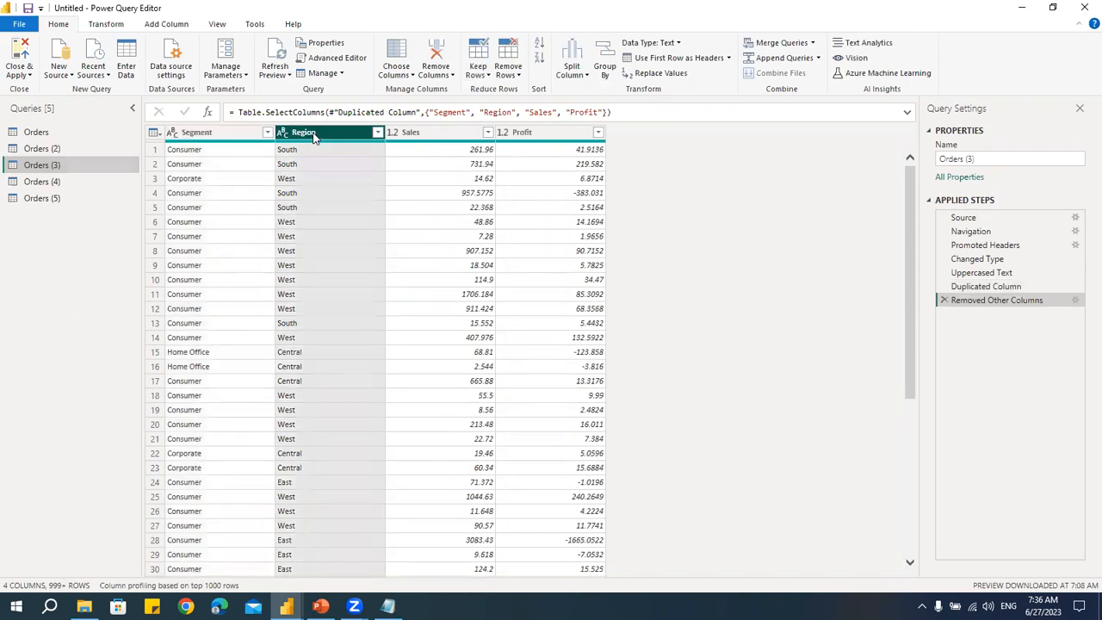
click(441, 140)
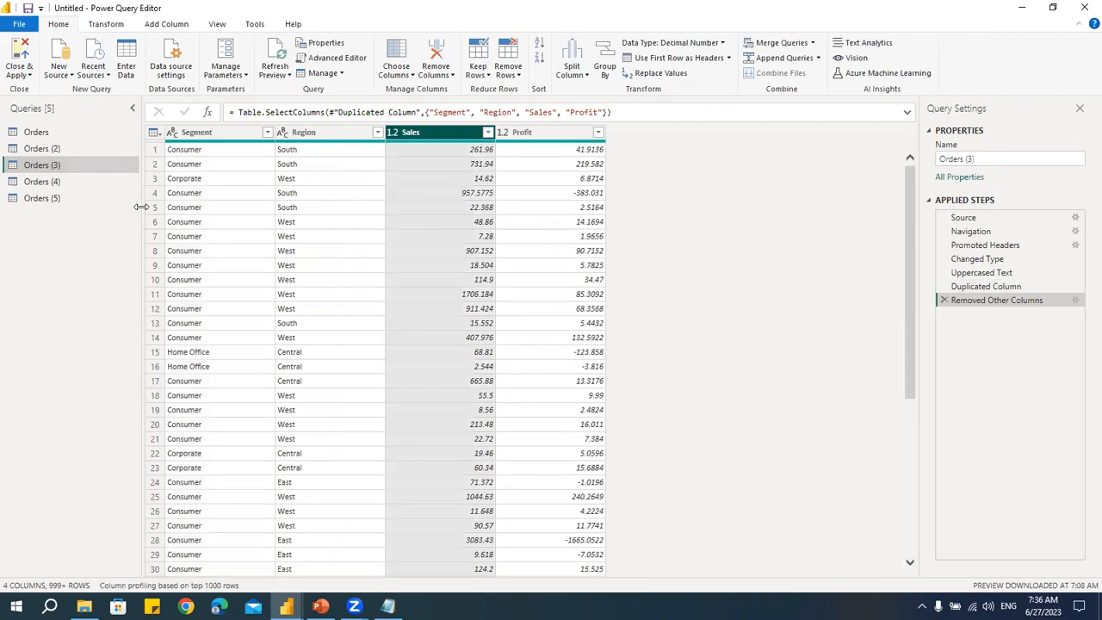
click(322, 138)
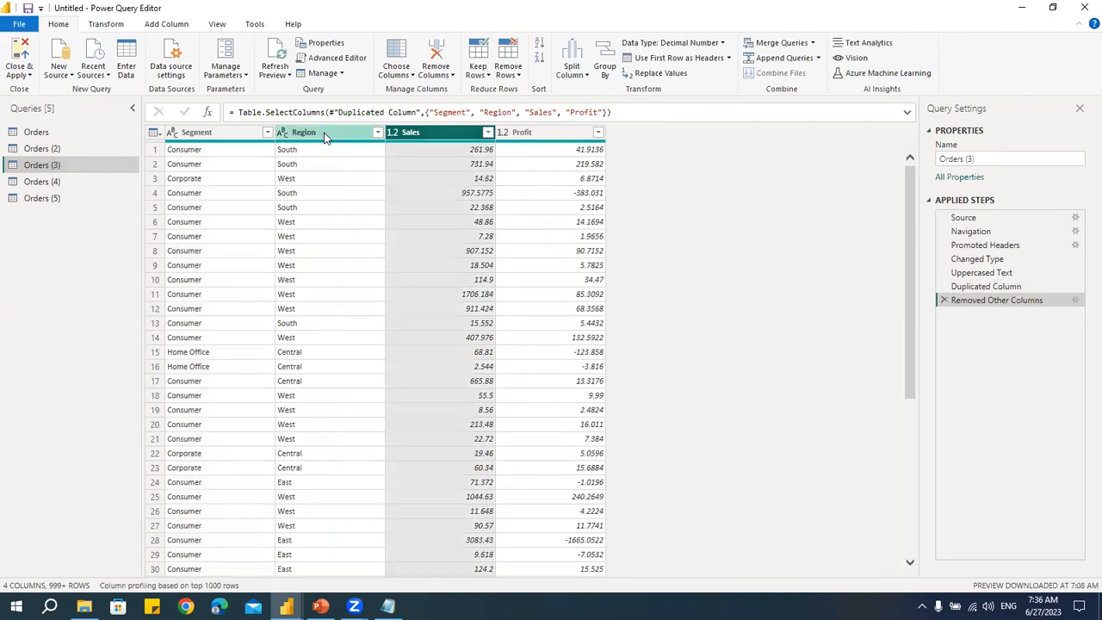
click(433, 138)
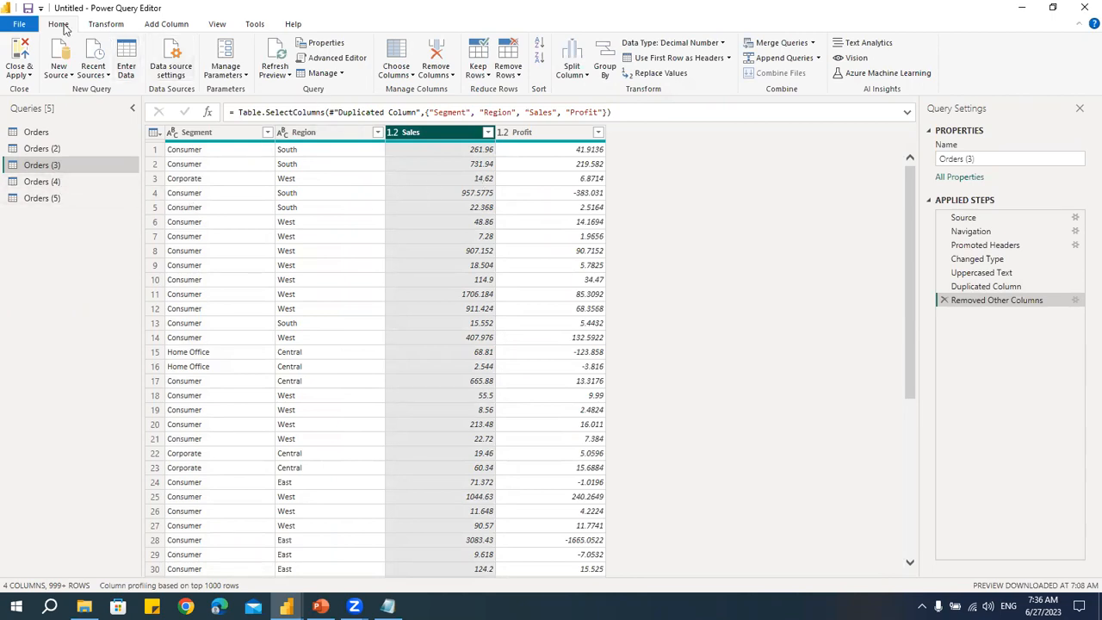
click(607, 68)
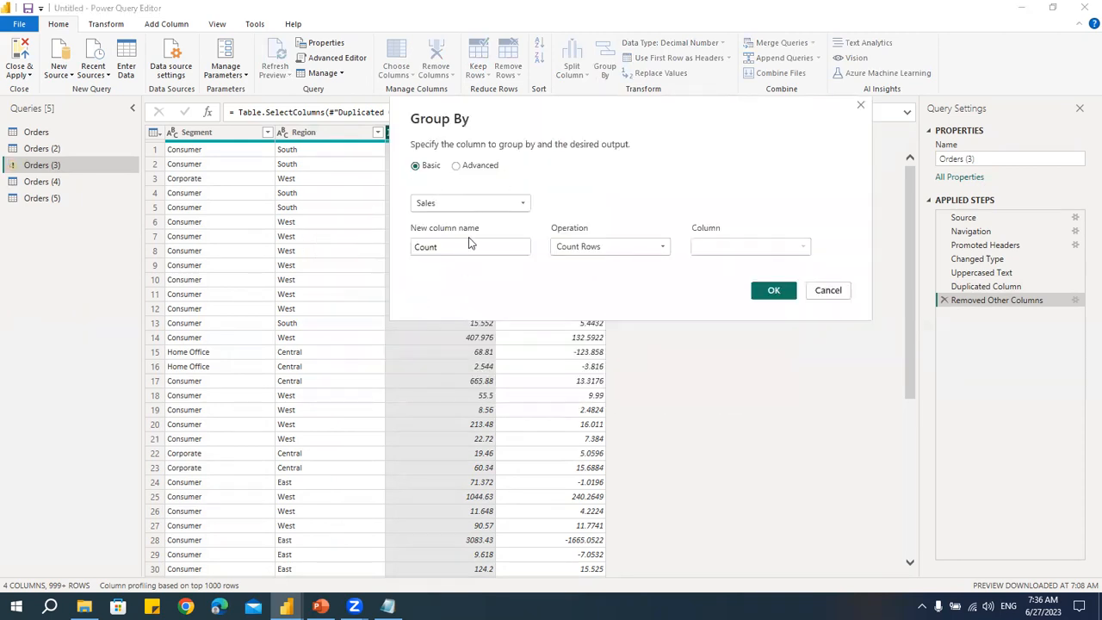
click(468, 169)
click(432, 167)
click(478, 168)
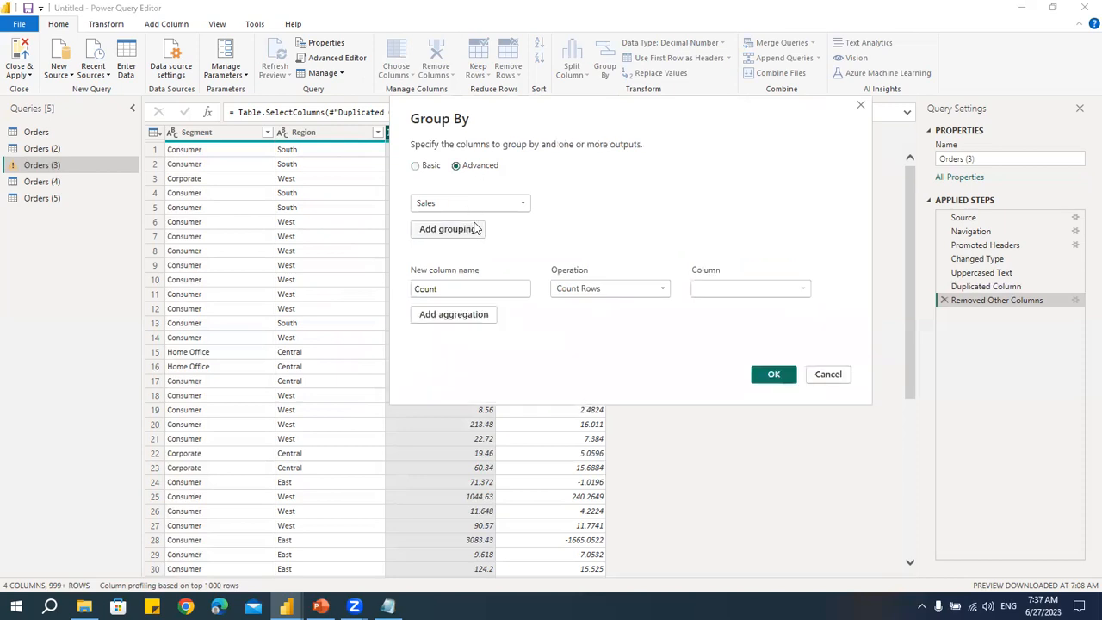
click(429, 167)
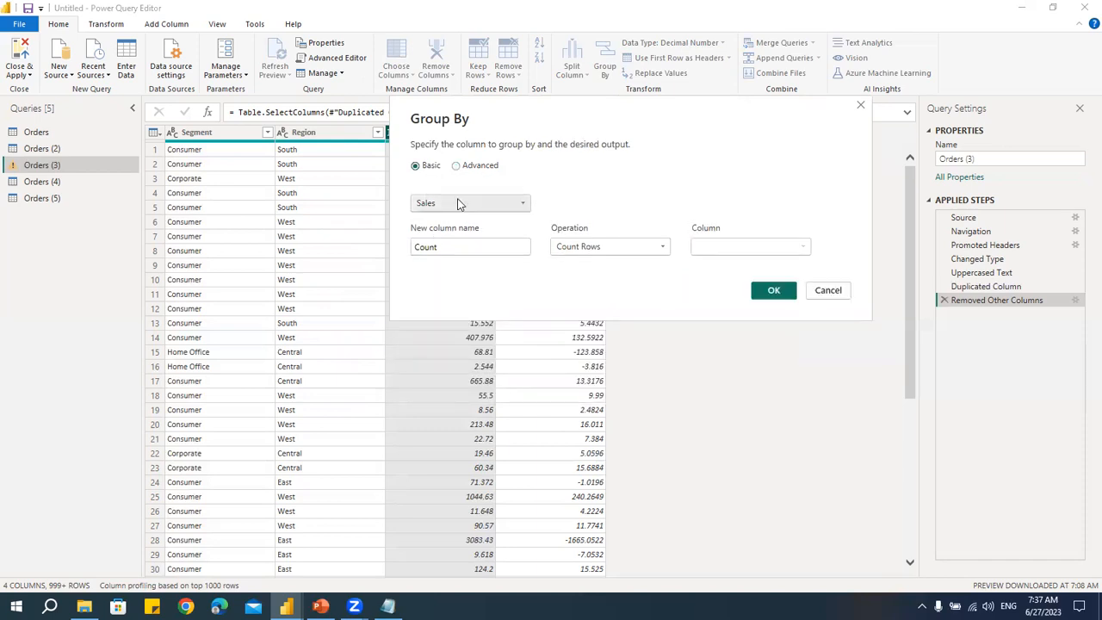
- Group the rows by Region with a Sum of Sales named Total Sales, then delete that grouping step
click(457, 204)
click(453, 236)
click(589, 246)
click(591, 262)
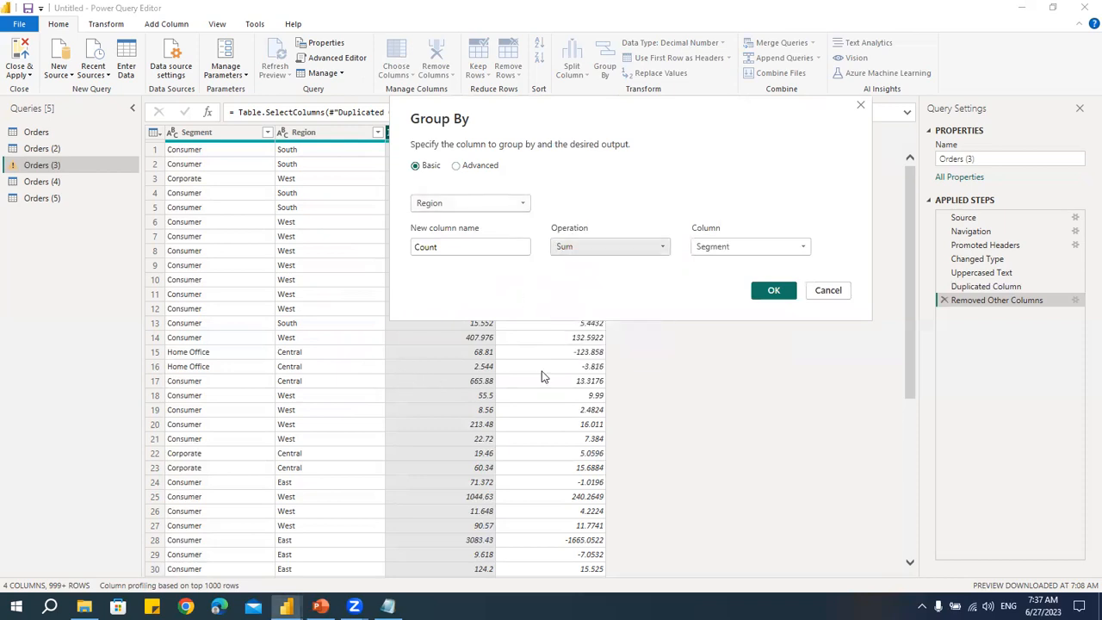
click(722, 248)
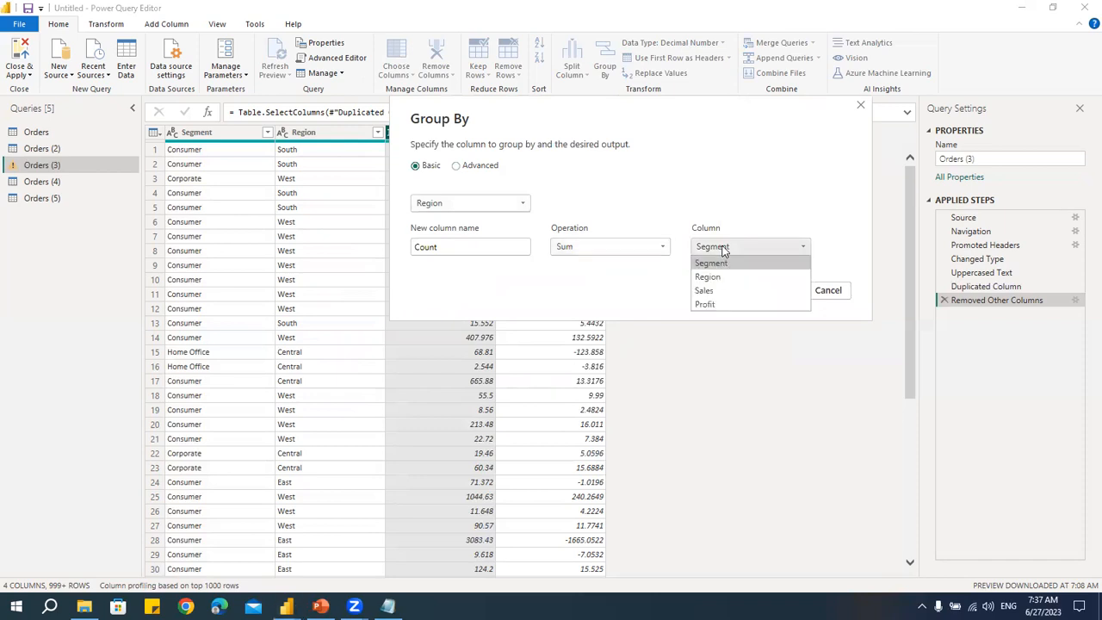
click(721, 291)
drag(484, 249, 267, 248)
text(Total Sales)
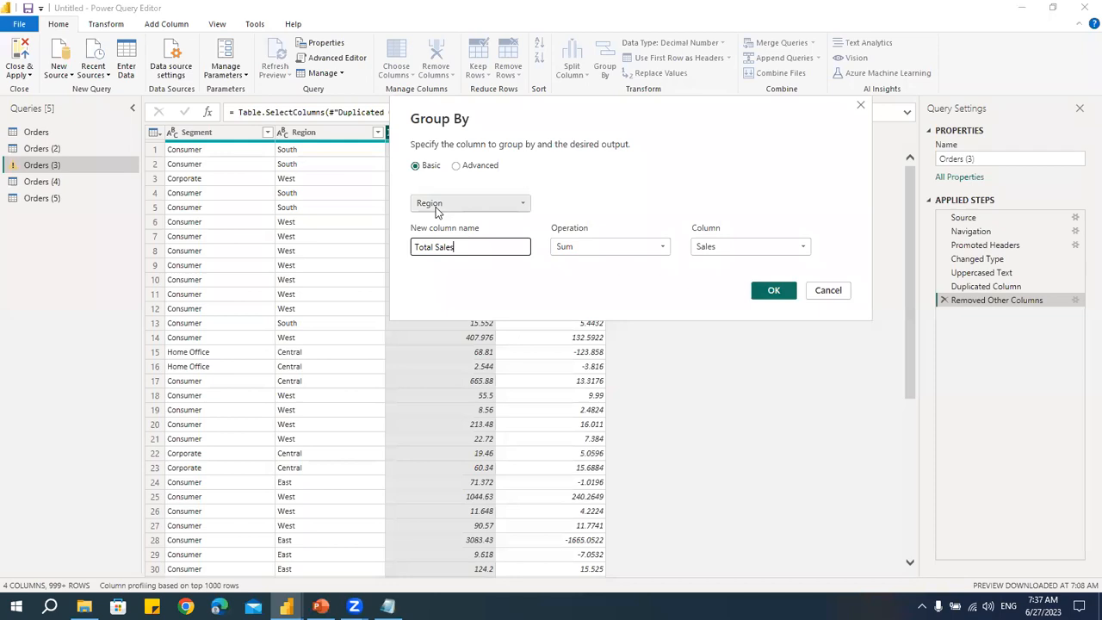
click(775, 291)
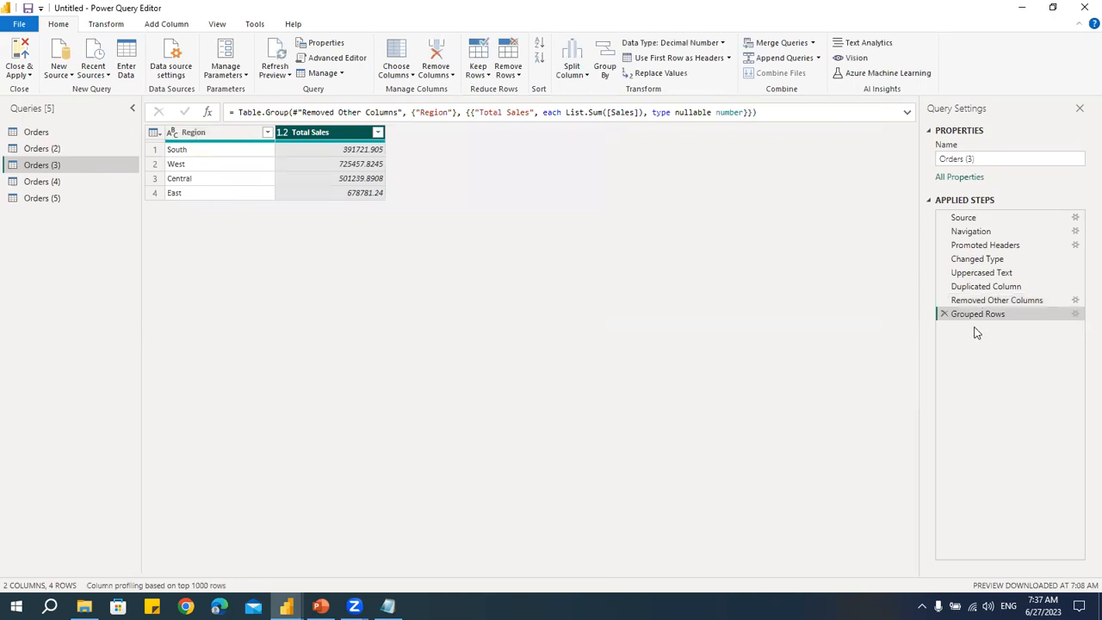
click(943, 315)
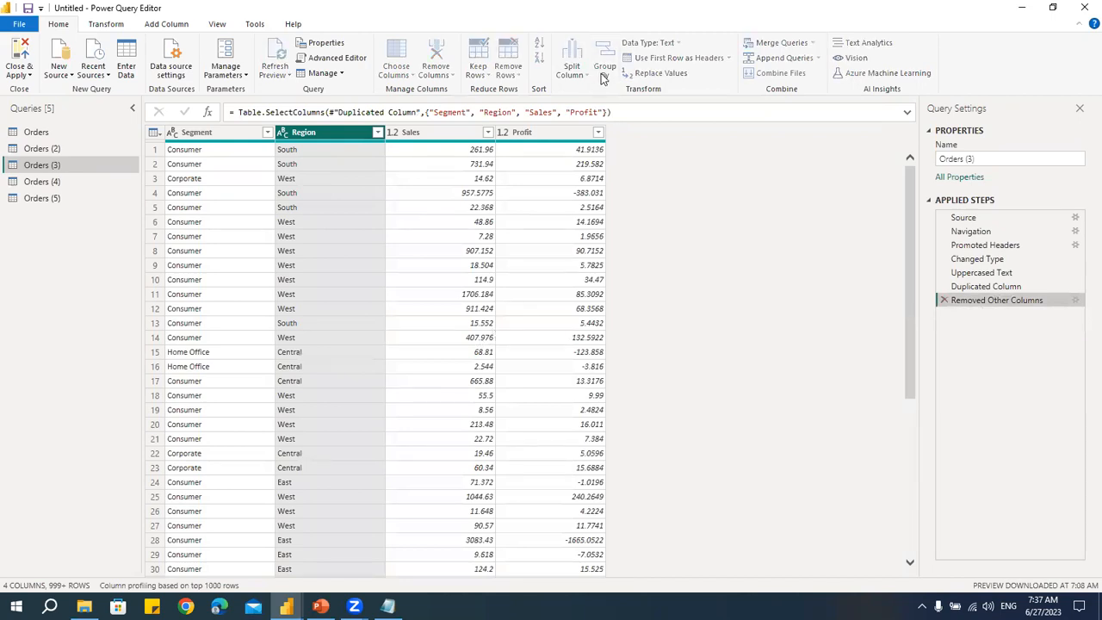
- Start an advanced Group By on Region and Segment with a Sum of Sales named Total Sales
click(377, 253)
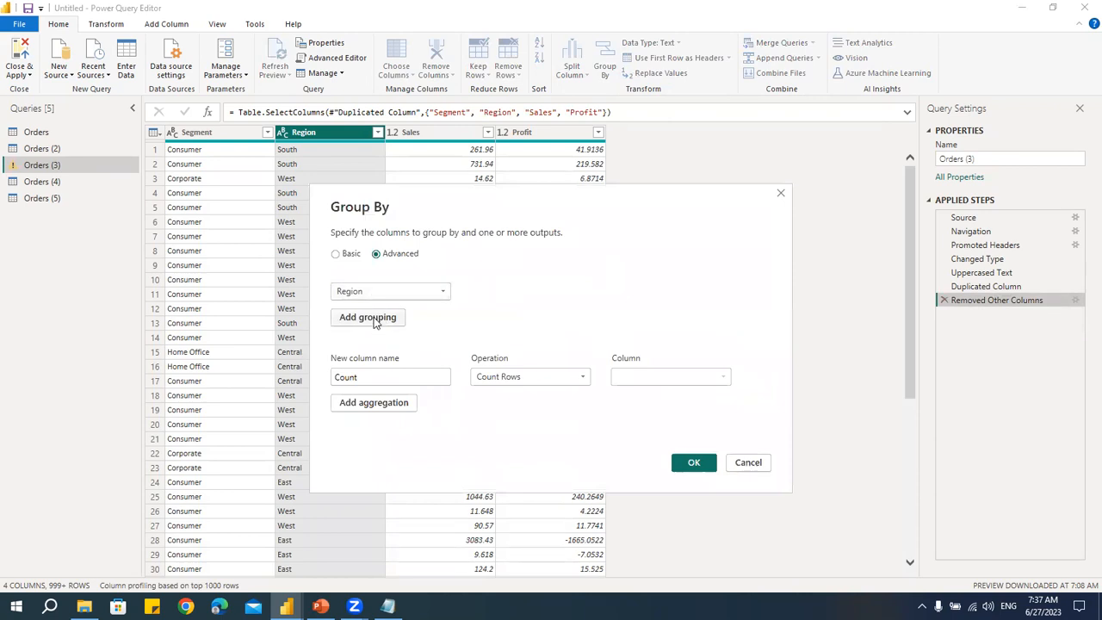
click(368, 318)
click(374, 317)
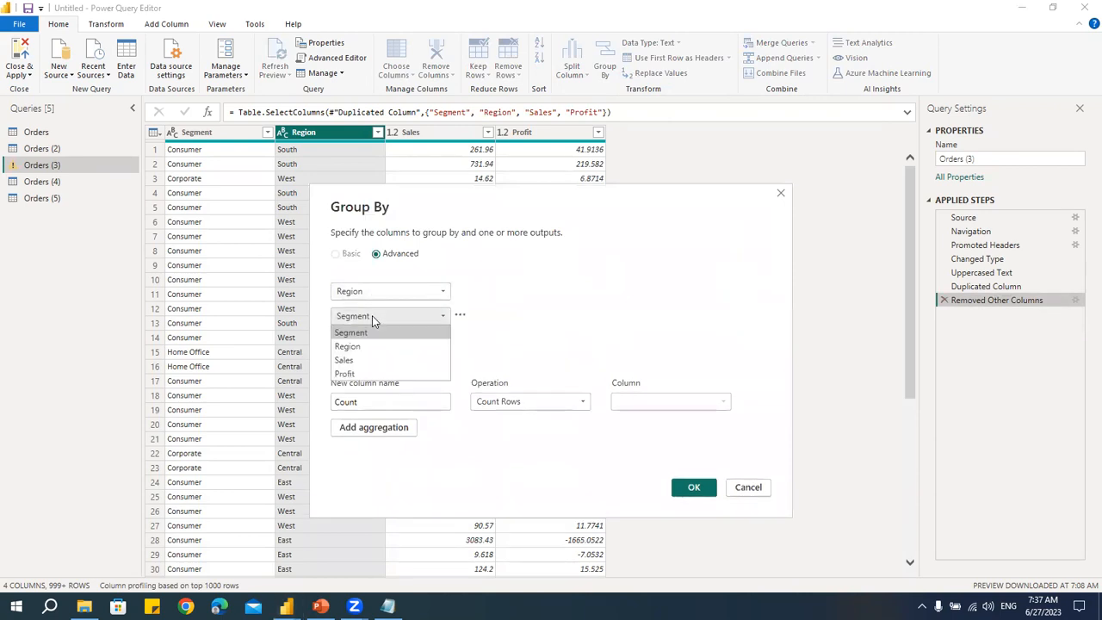
click(372, 334)
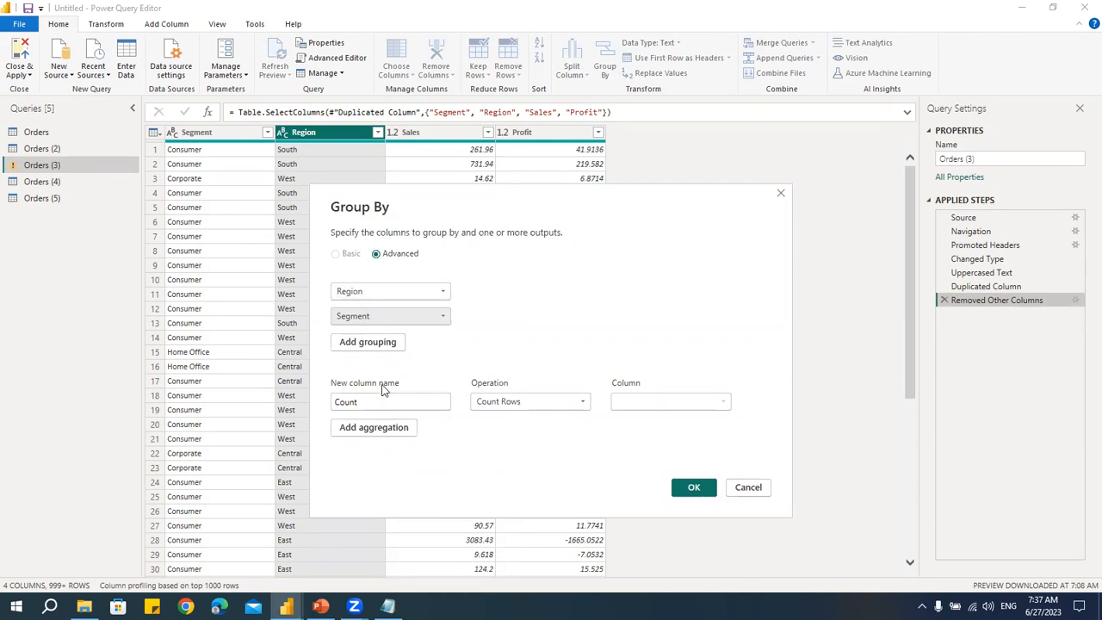
click(558, 403)
click(514, 420)
click(648, 402)
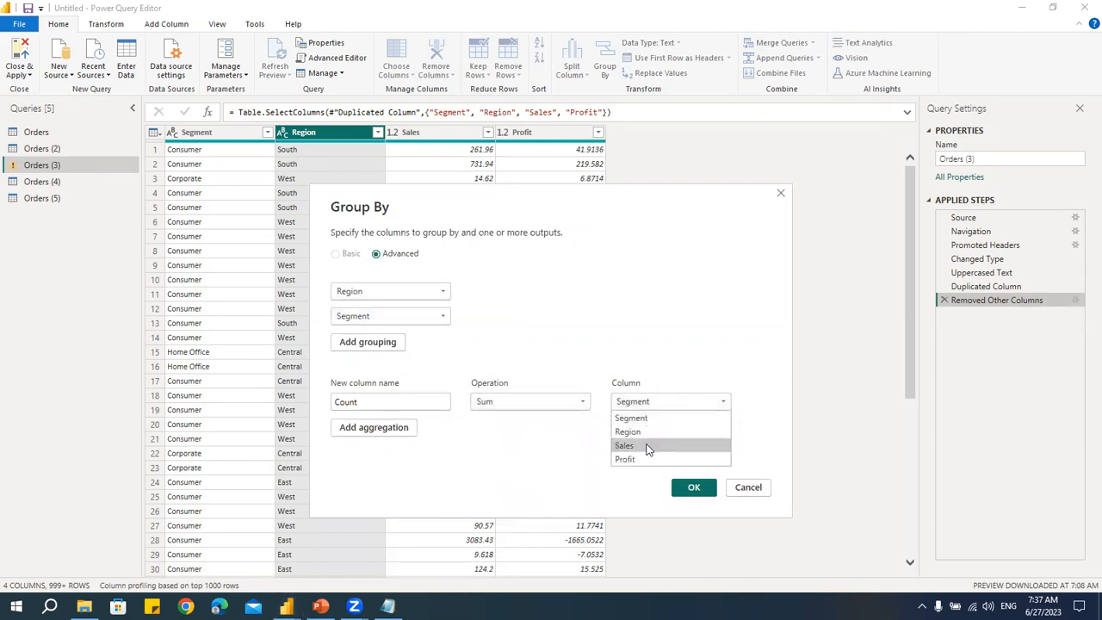
click(648, 447)
double_click(353, 402)
text(Total Sale)
text(s)
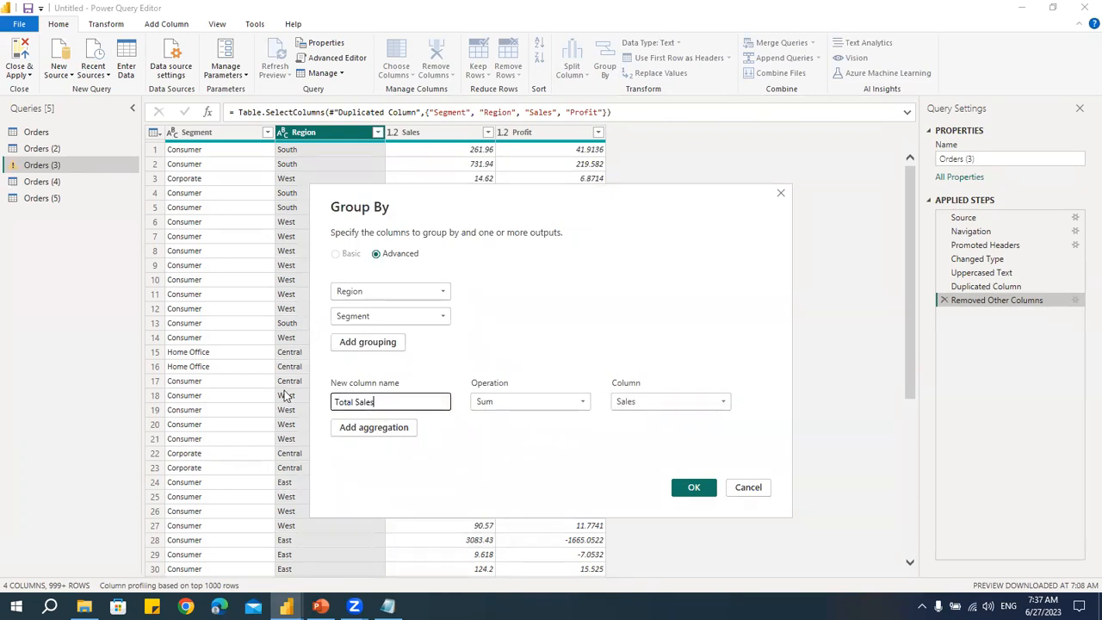
- Add a second aggregation named Total Profit summing Profit and apply the grouping
click(398, 439)
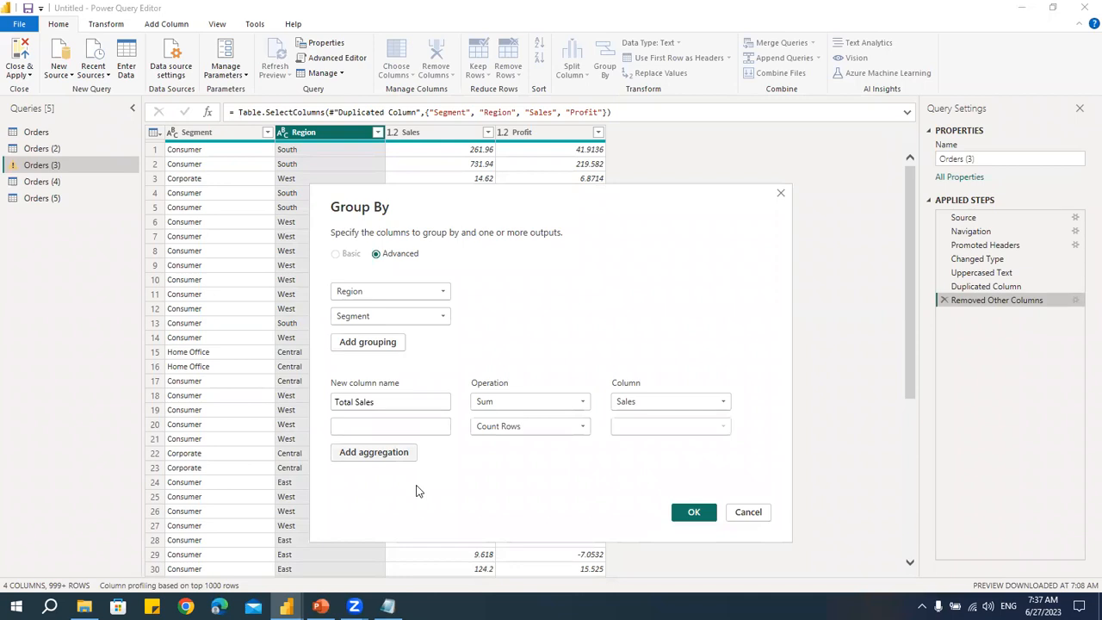
click(518, 431)
click(519, 443)
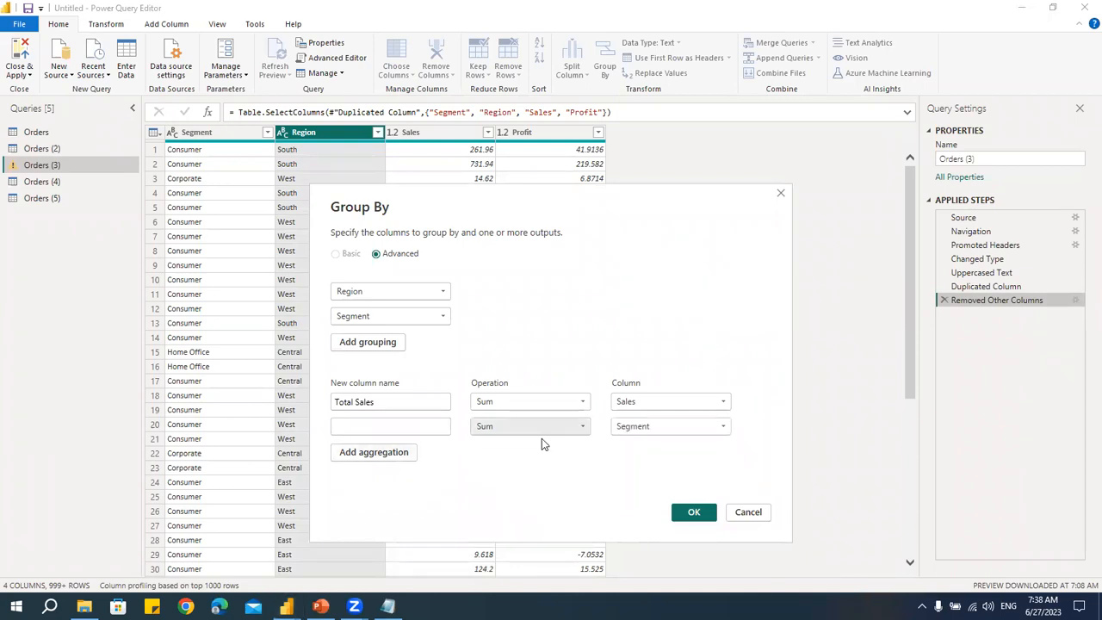
click(645, 427)
click(628, 481)
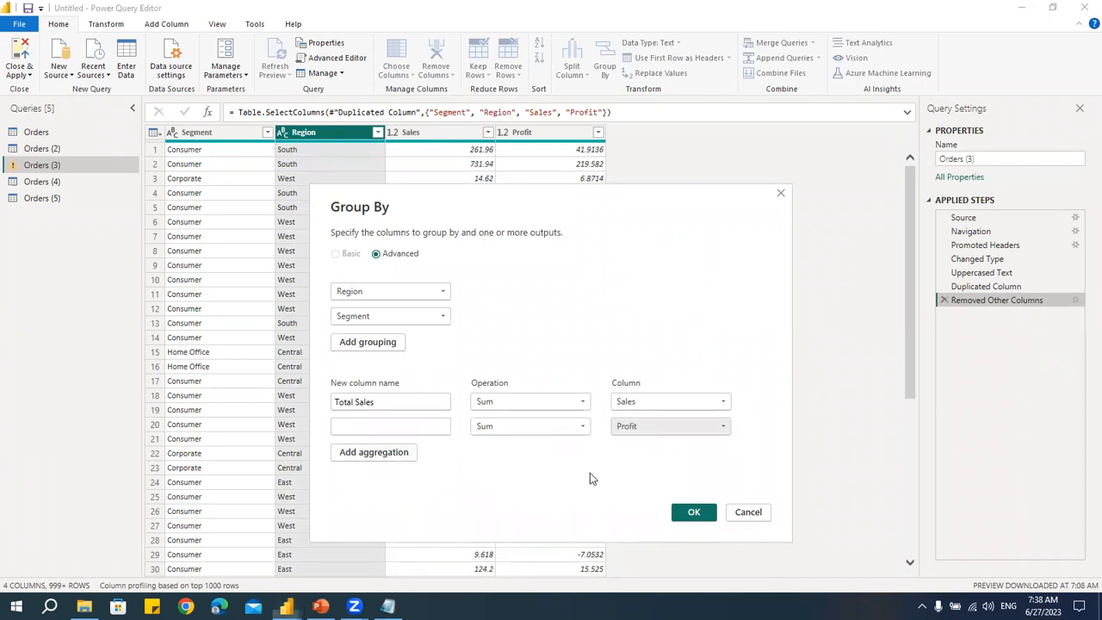
click(382, 423)
text(Total Profit)
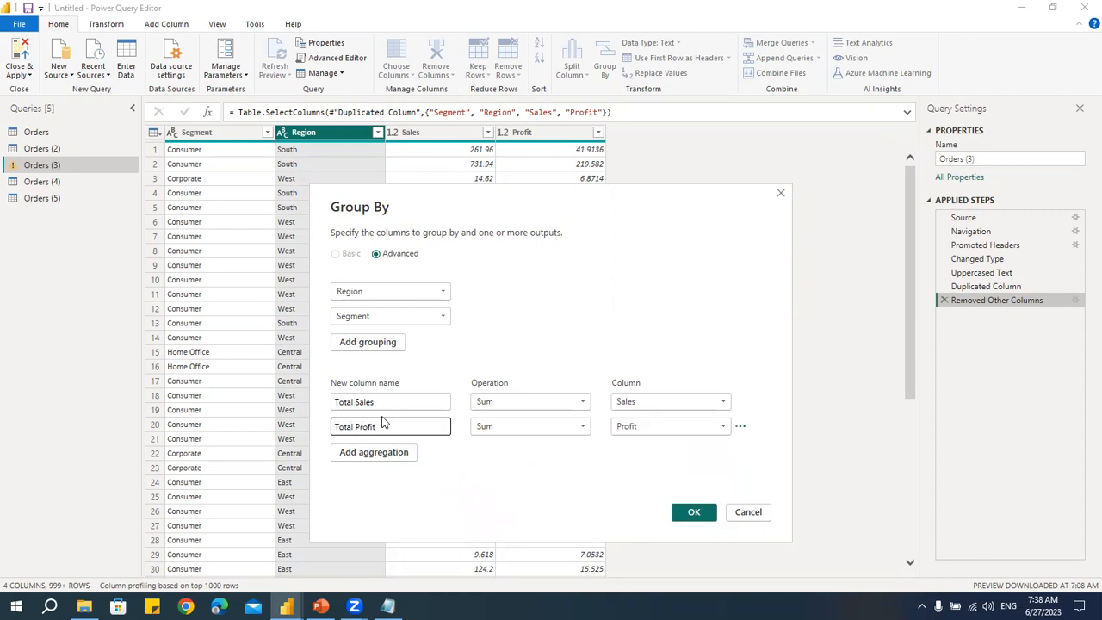
click(698, 514)
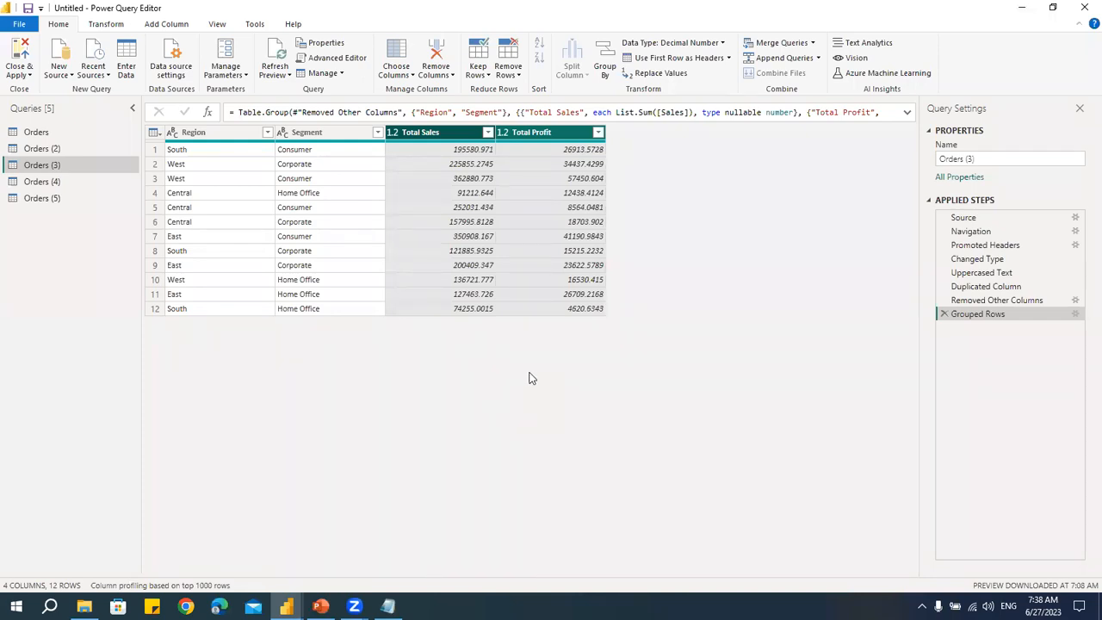
- Switch to Notepad to check the Pivot / Unpivot Table heading in the outline, then return to Power Query Editor
key(alt+Tab)
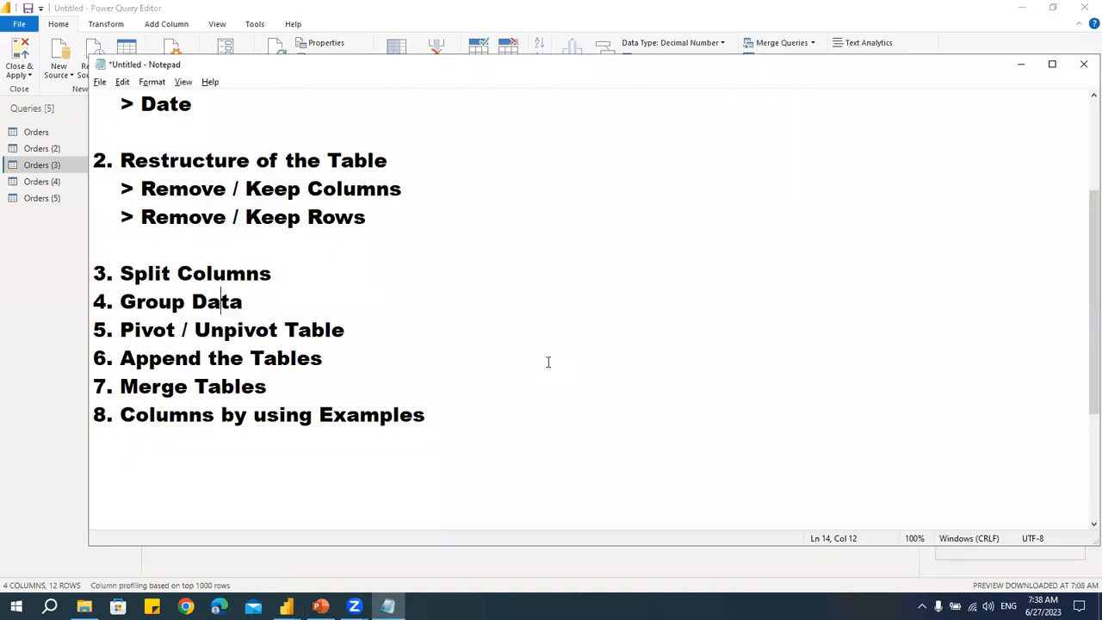
drag(363, 331, 72, 333)
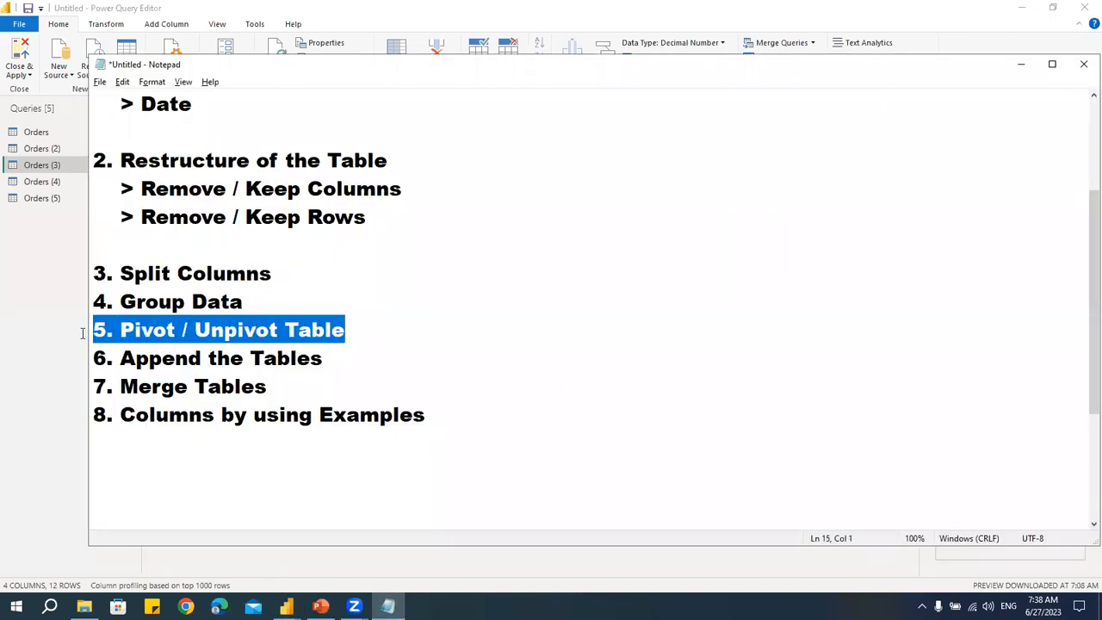
click(373, 338)
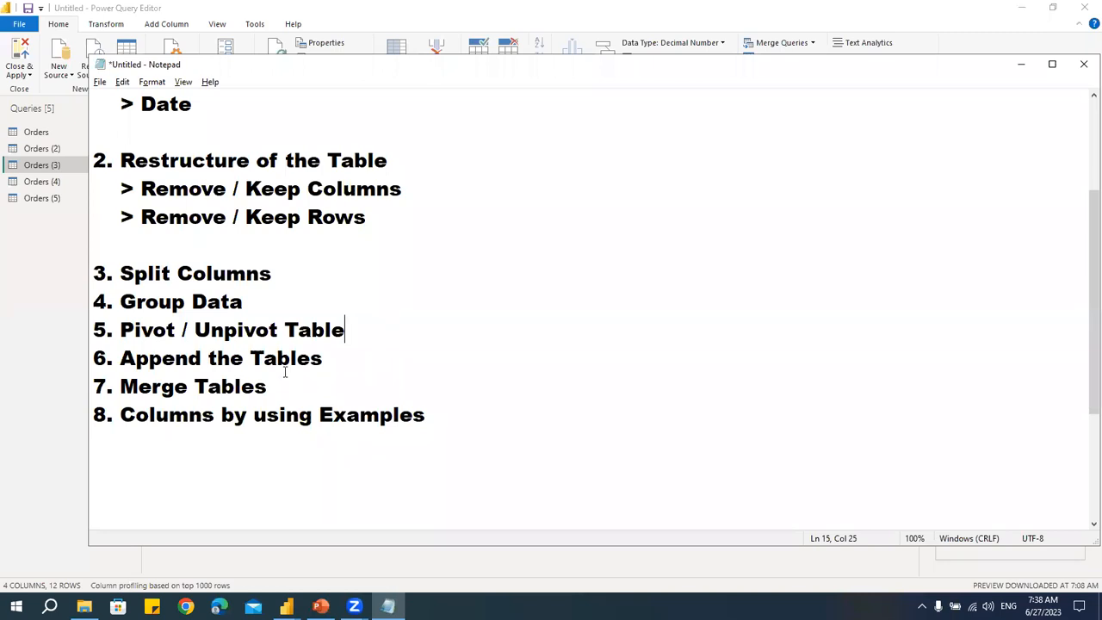
key(alt+Tab)
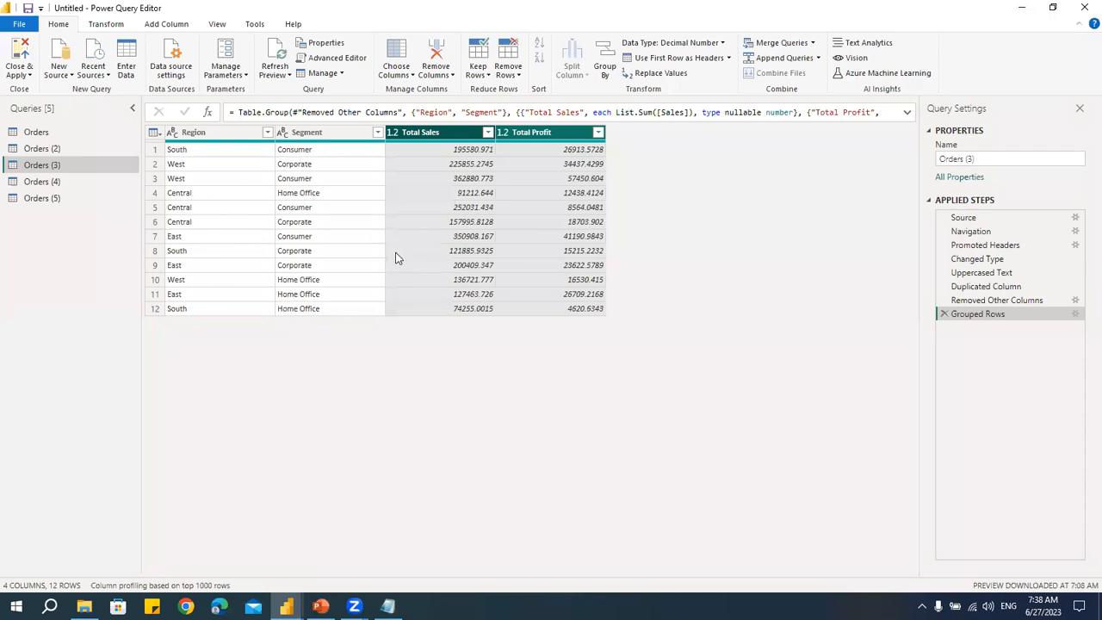
- Remove the Total Profit column from the grouped table
click(319, 133)
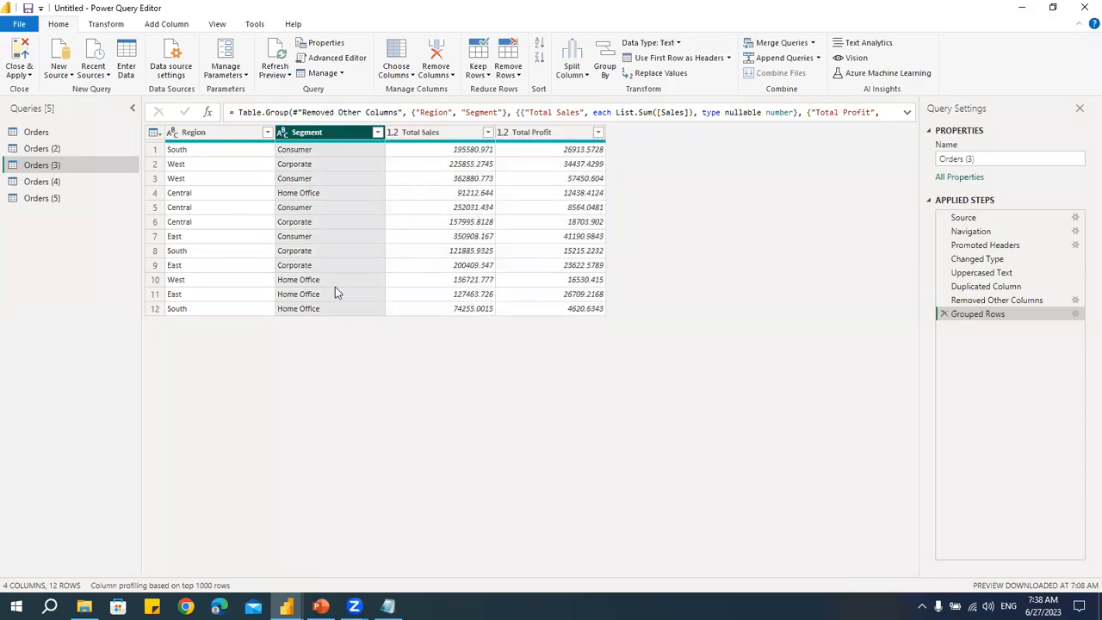
click(225, 136)
click(320, 134)
click(552, 133)
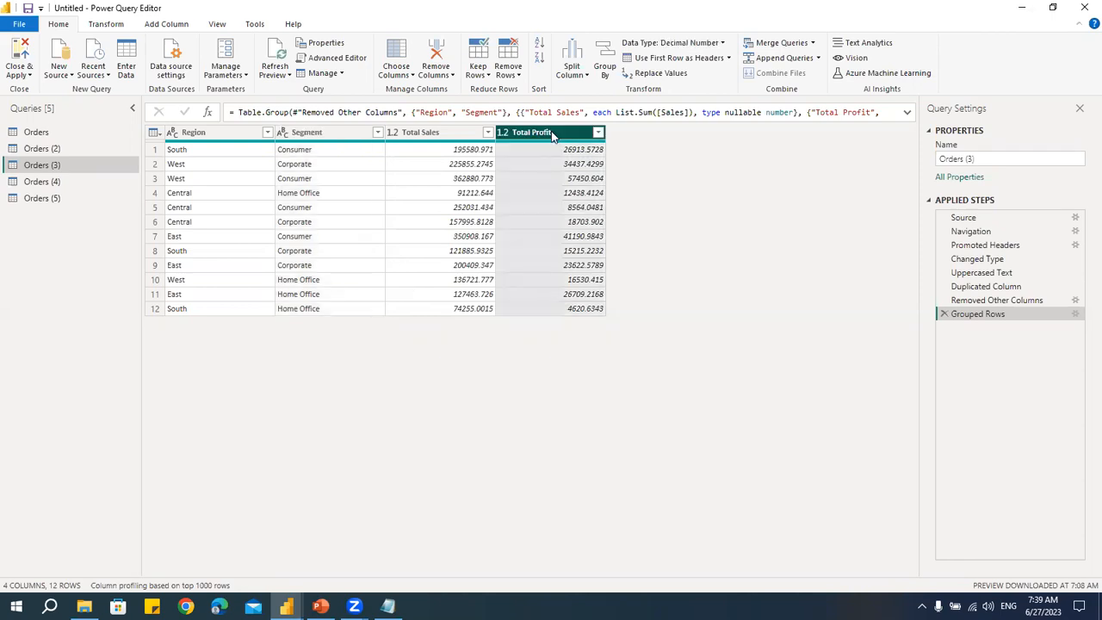
right_click(552, 133)
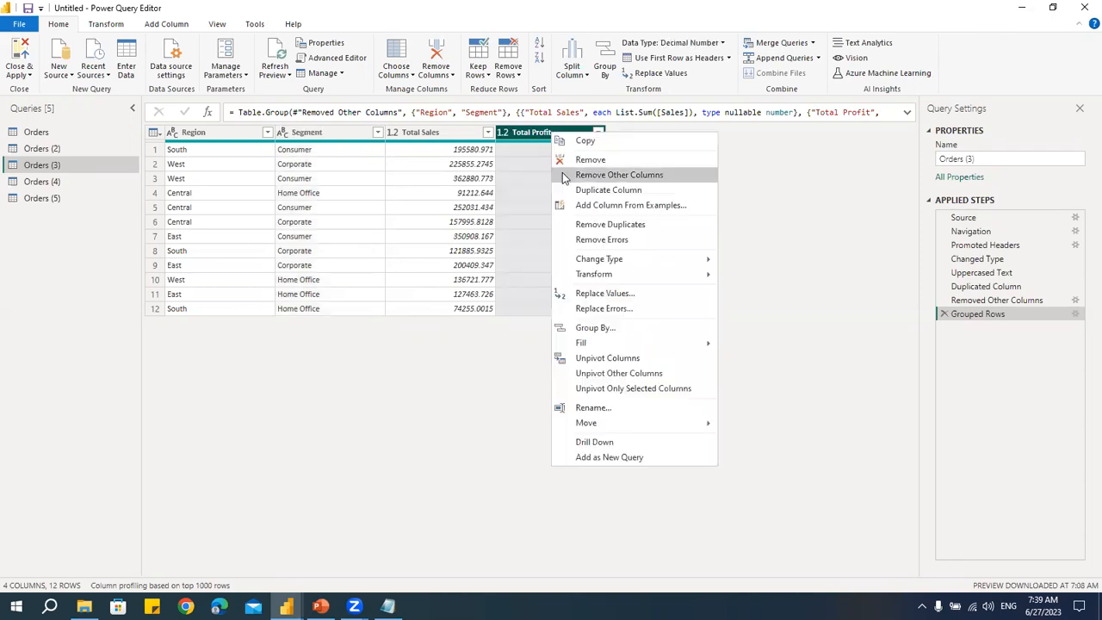
click(609, 160)
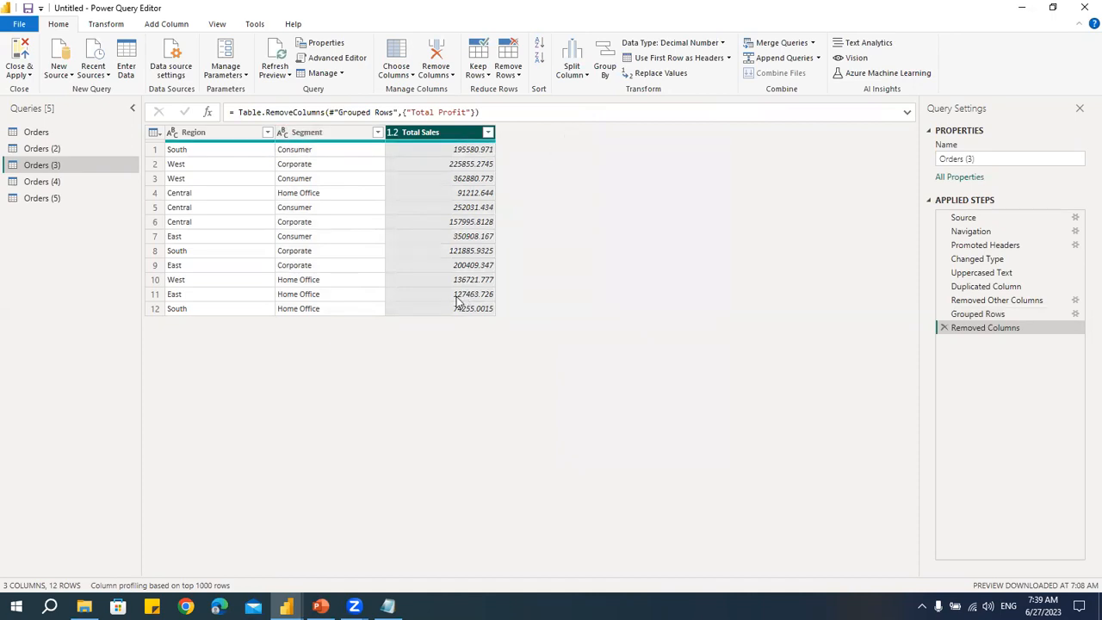
- Pivot the Segment column into new columns, using Total Sales as the values column
click(110, 25)
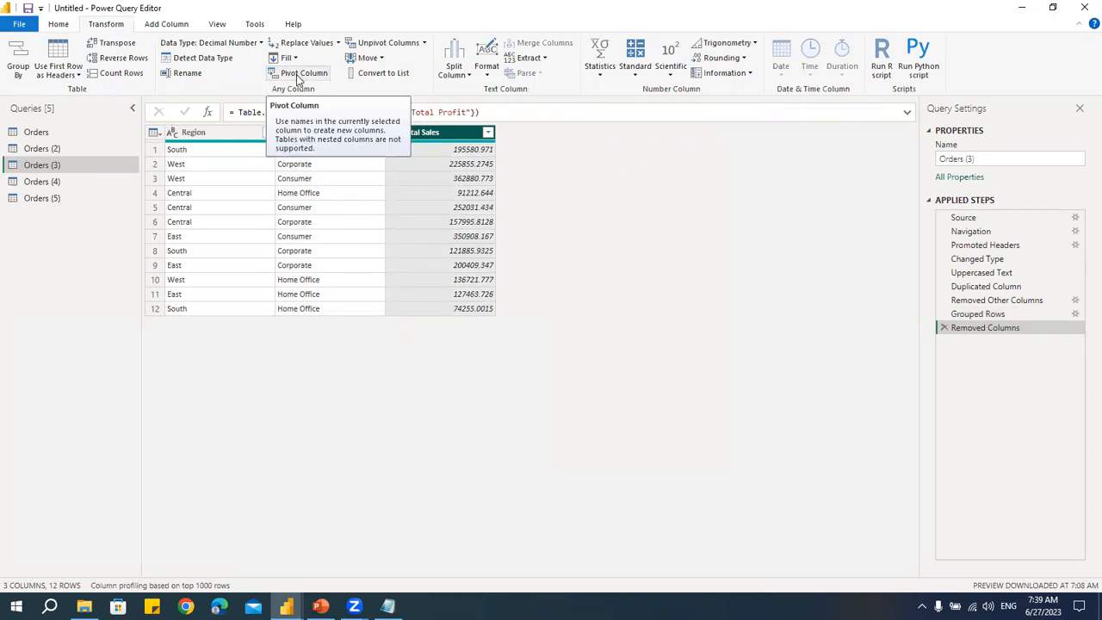
click(319, 178)
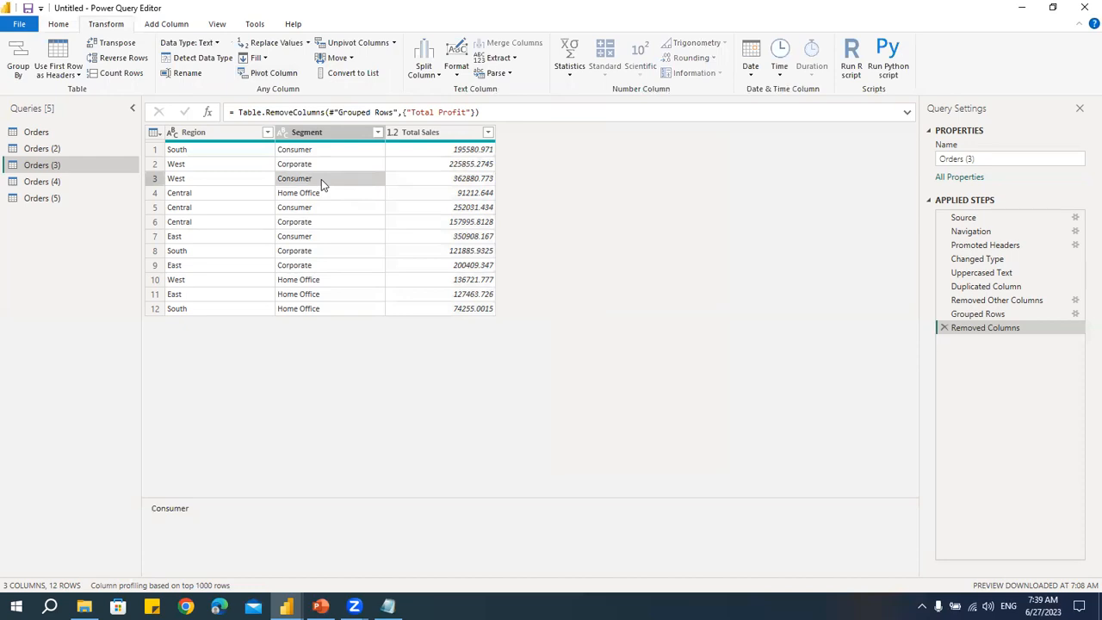
click(317, 196)
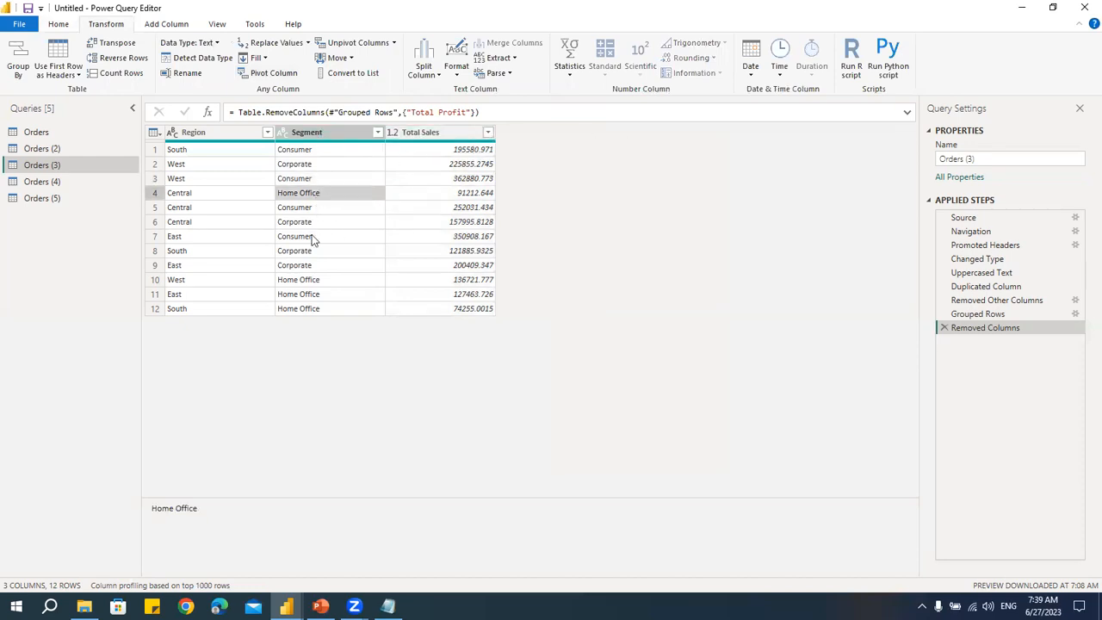
click(312, 209)
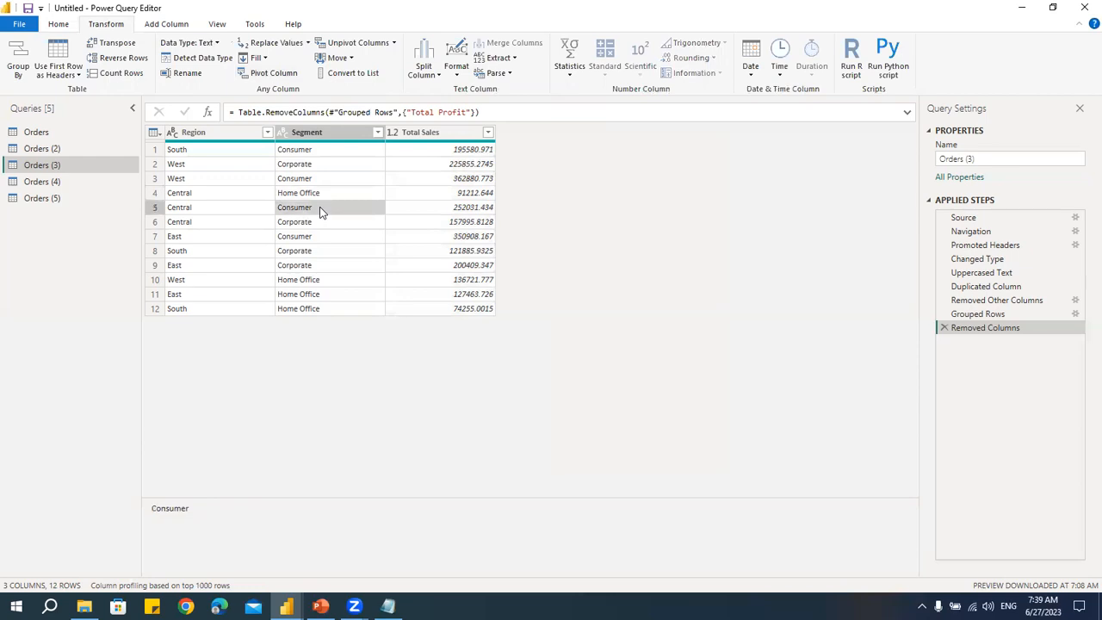
click(264, 73)
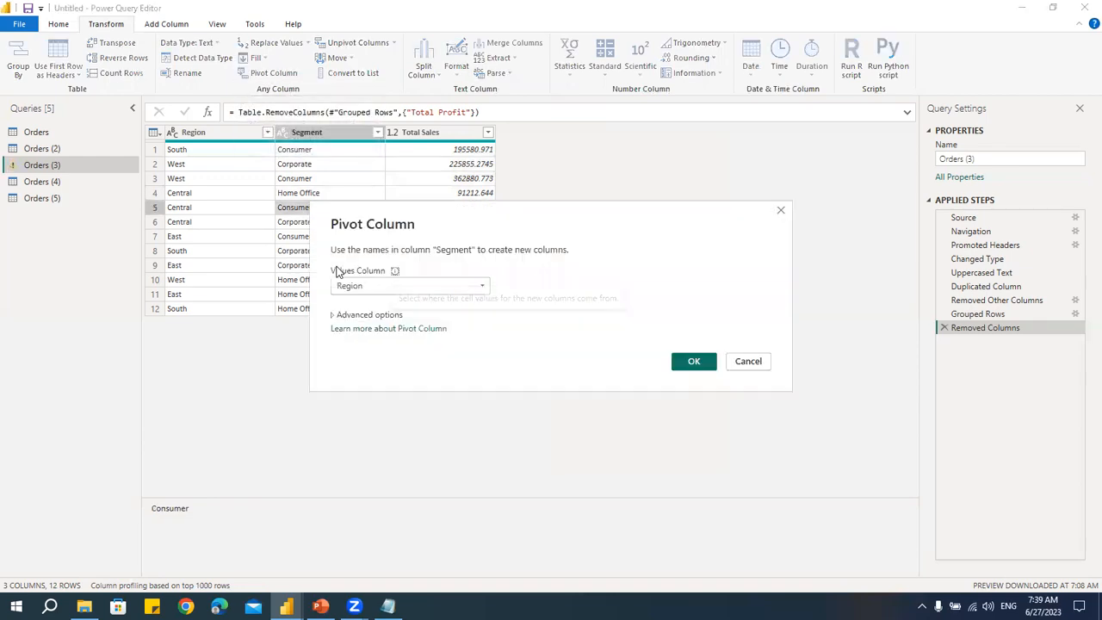
drag(493, 211, 722, 79)
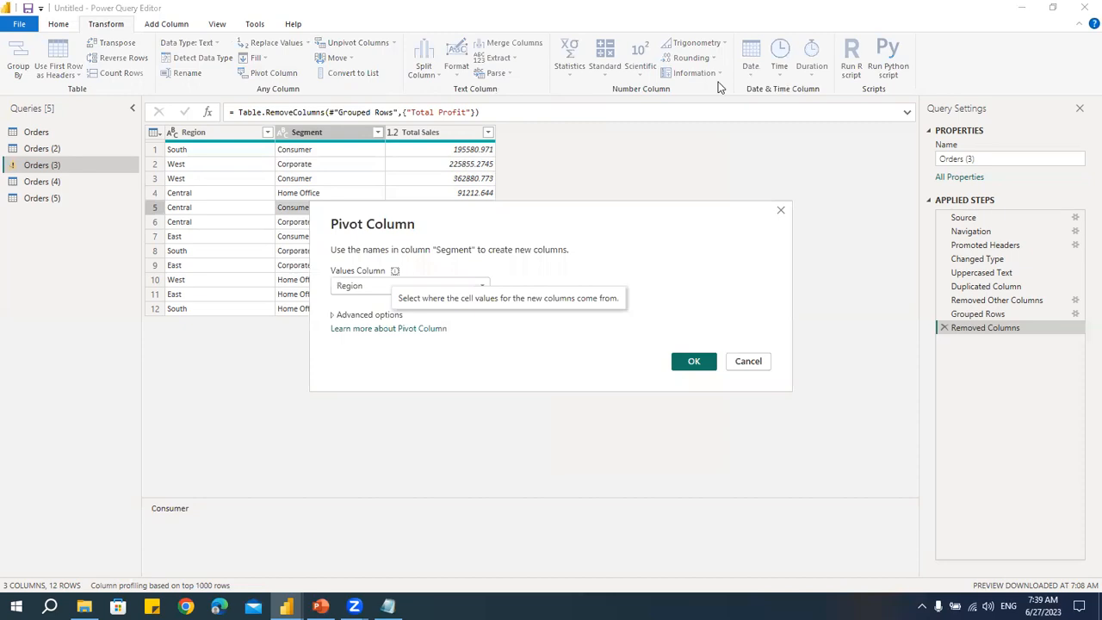
click(594, 151)
click(585, 182)
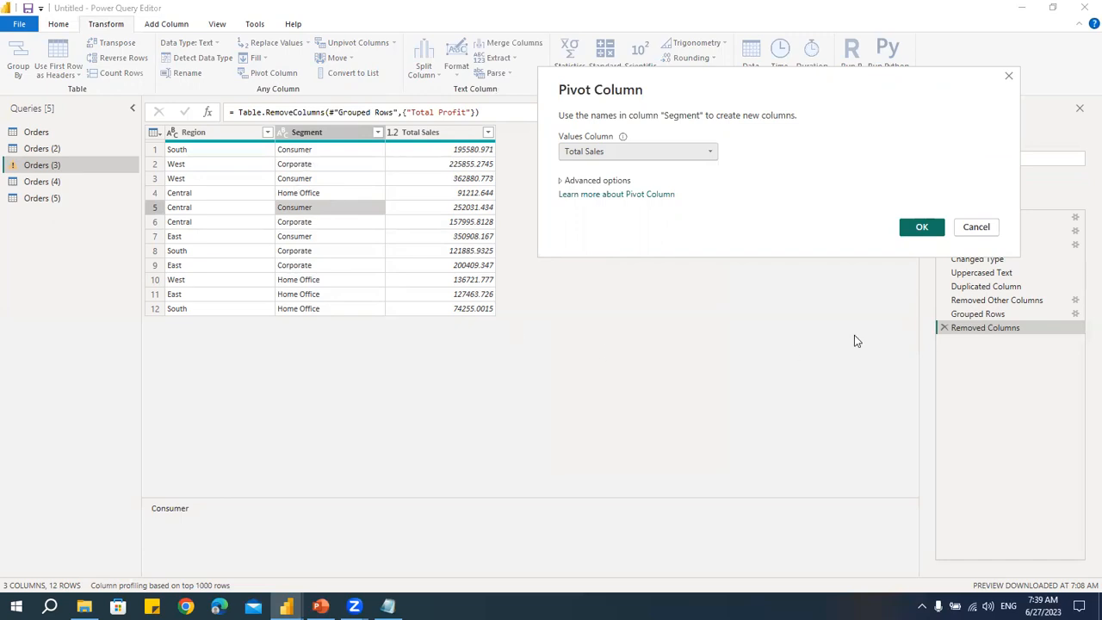
click(920, 227)
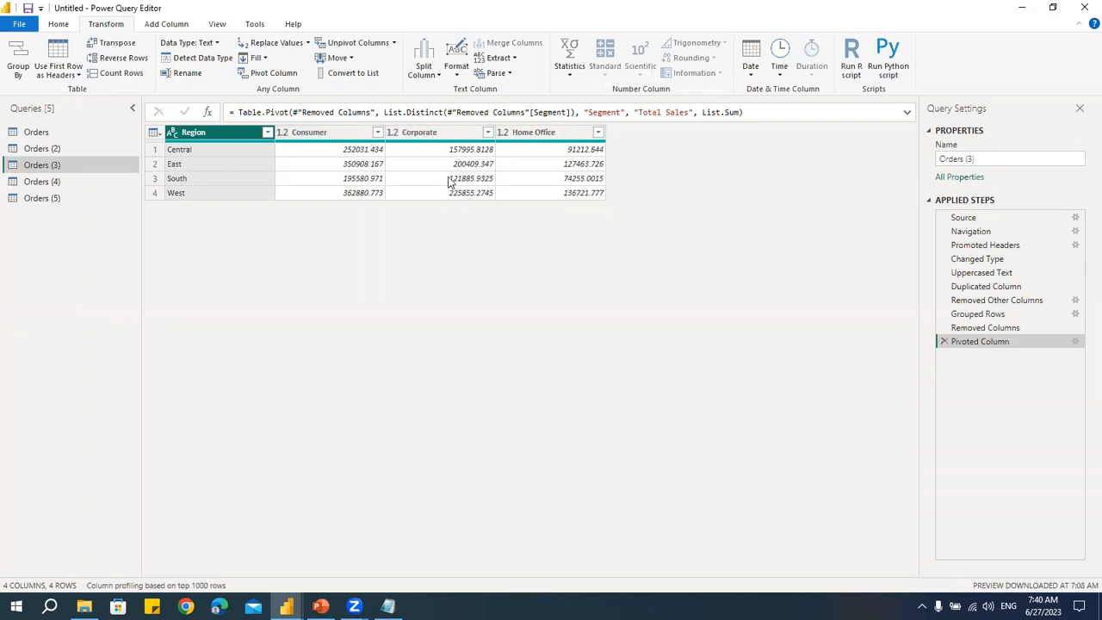
- Unpivot the Consumer, Corporate and Home Office columns, then delete the Unpivoted Columns step
click(343, 135)
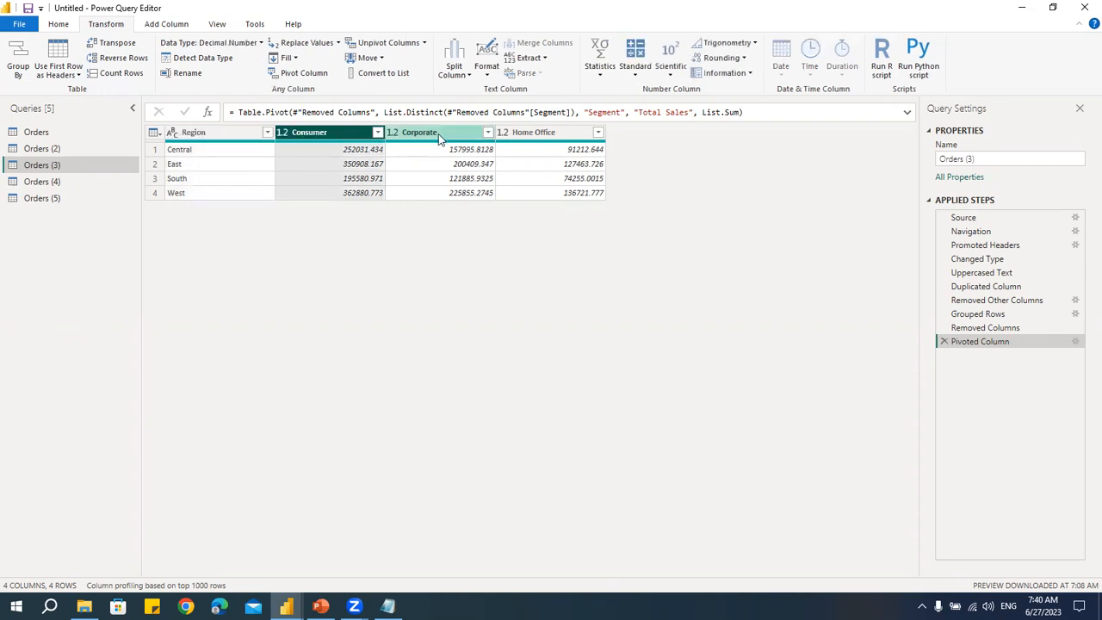
ctrl+click(438, 133)
ctrl+click(539, 136)
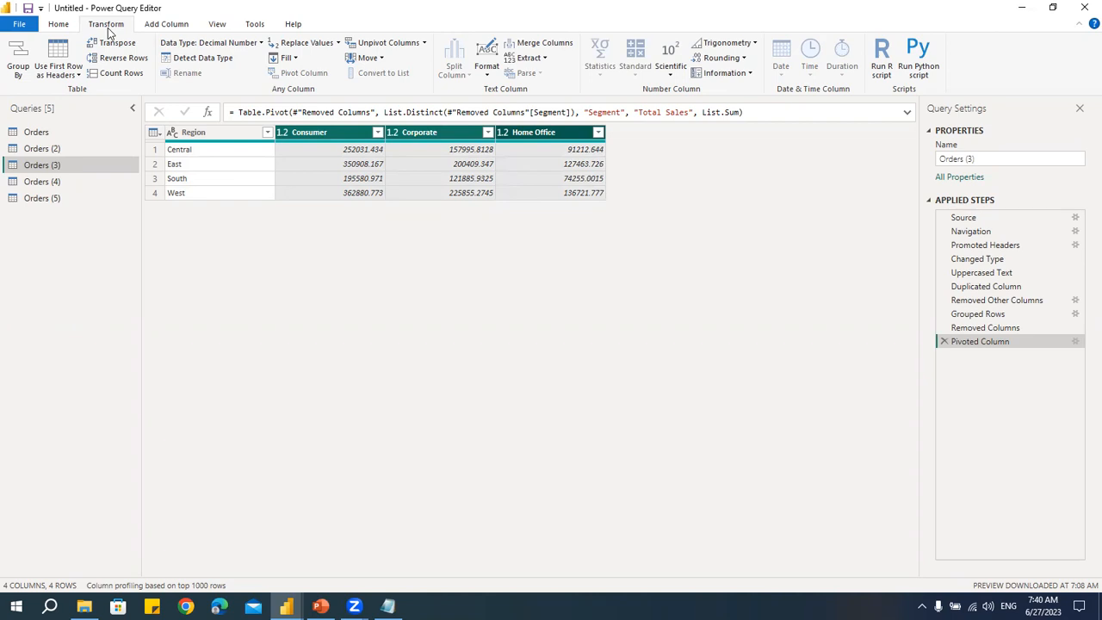
click(381, 43)
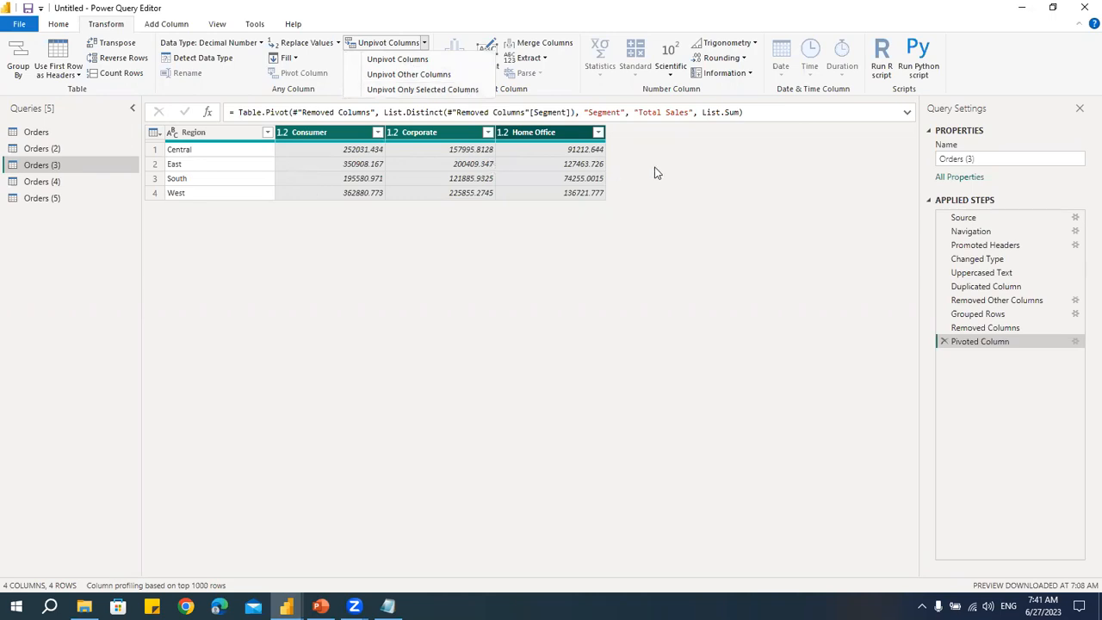
click(214, 134)
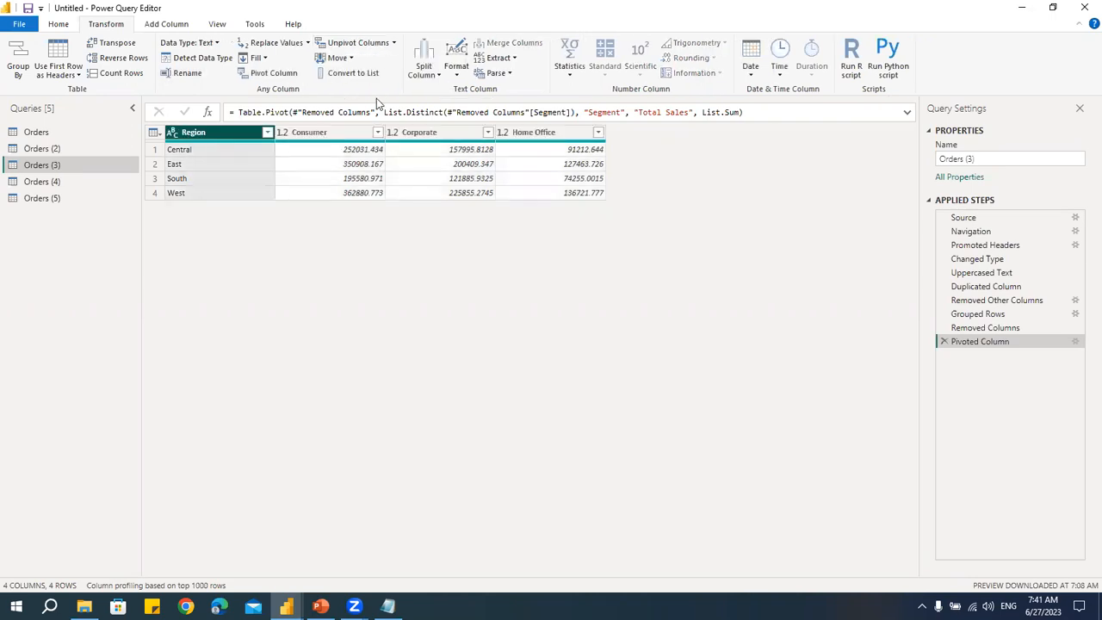
click(393, 42)
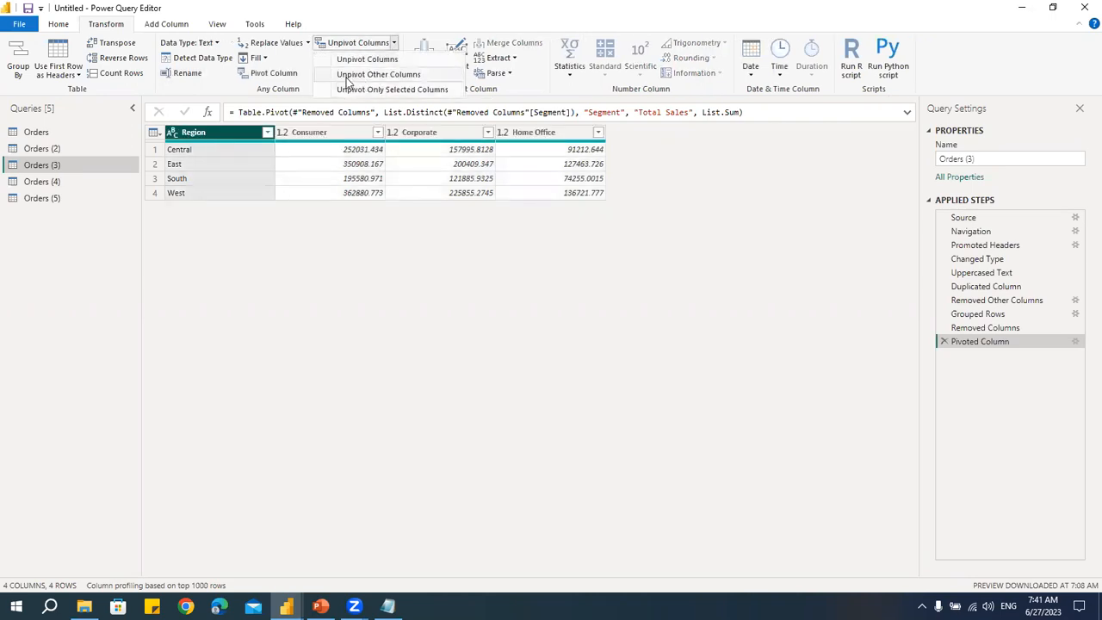
click(414, 138)
click(310, 135)
ctrl+click(434, 138)
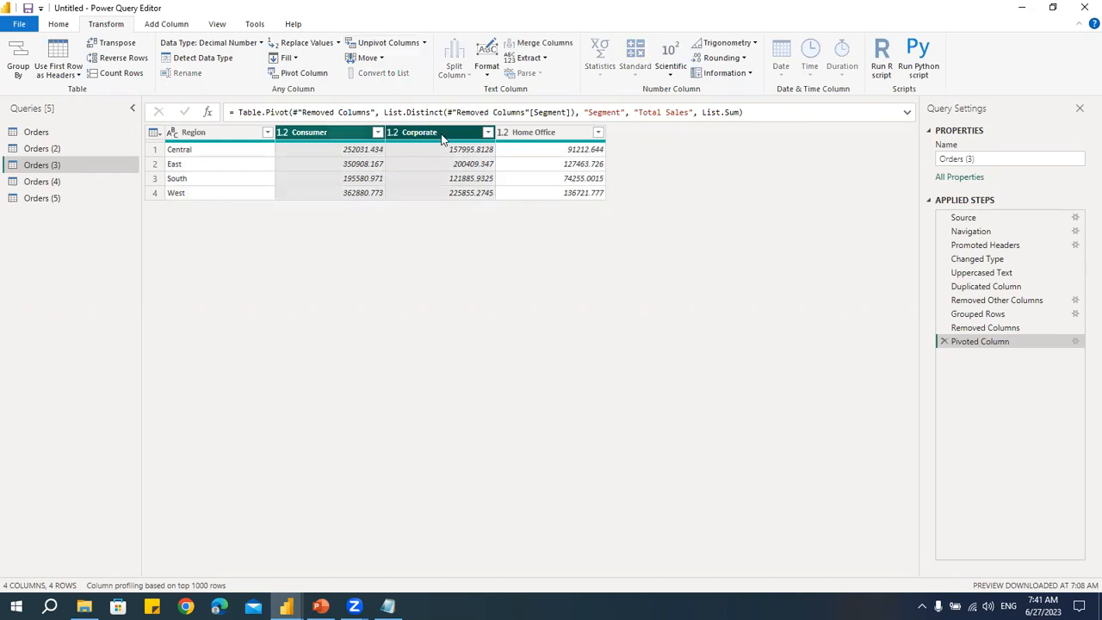
ctrl+click(533, 138)
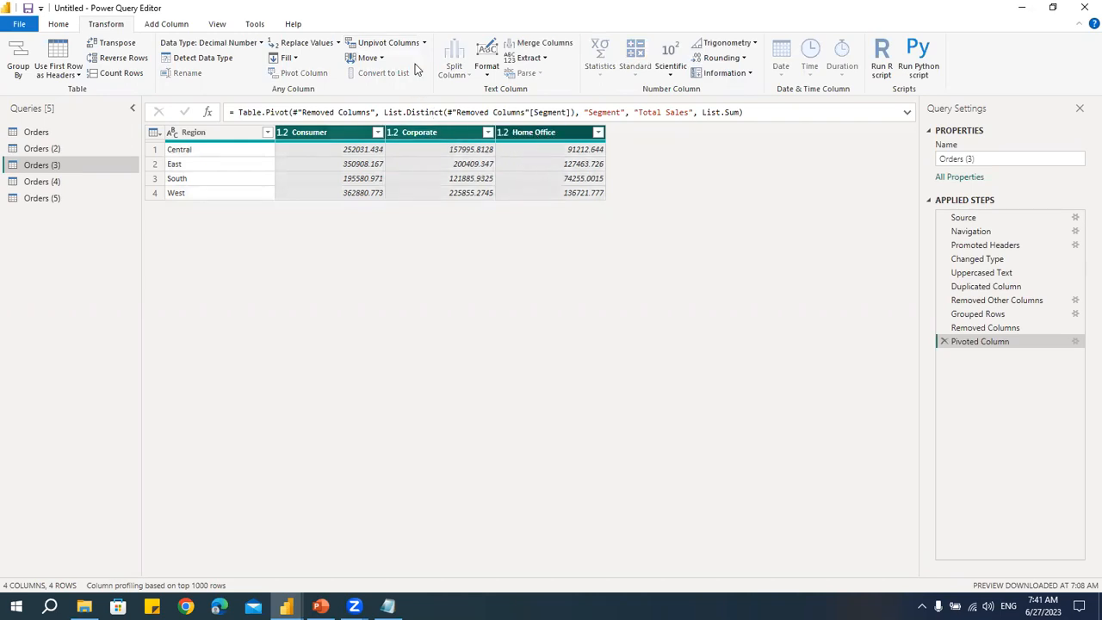
click(424, 42)
click(394, 57)
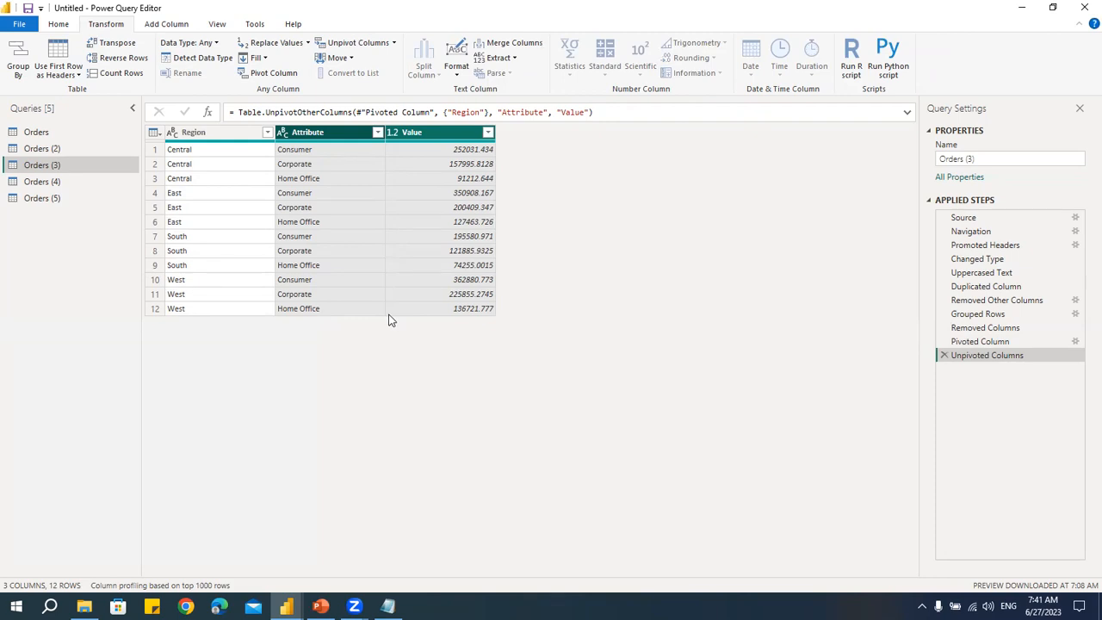
click(944, 355)
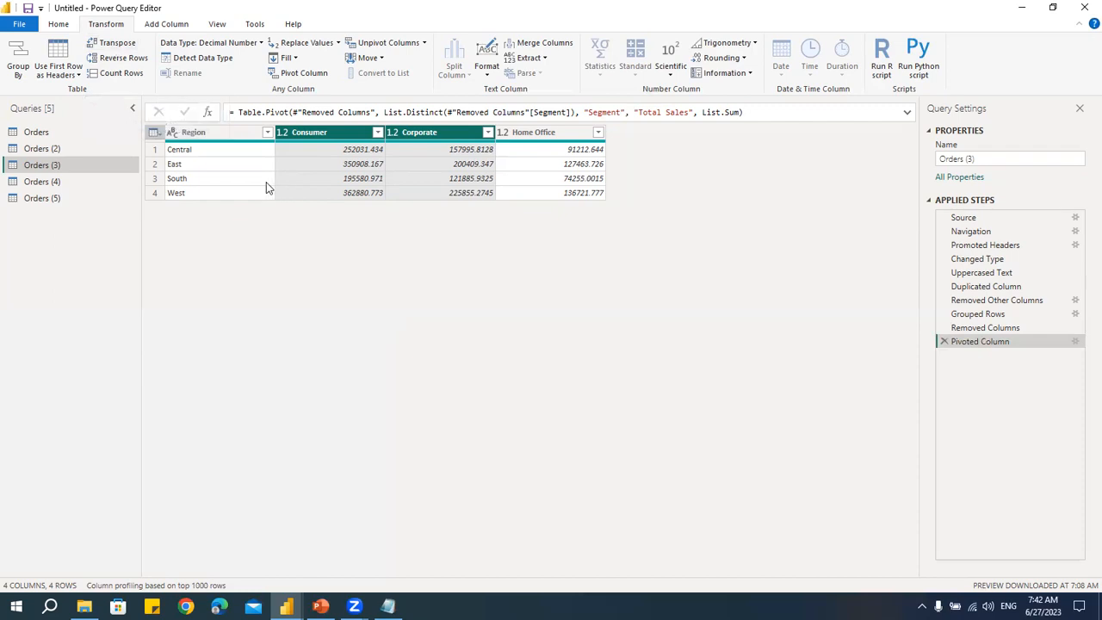
- Transpose the pivoted table, then delete the Transposed Table step
click(118, 42)
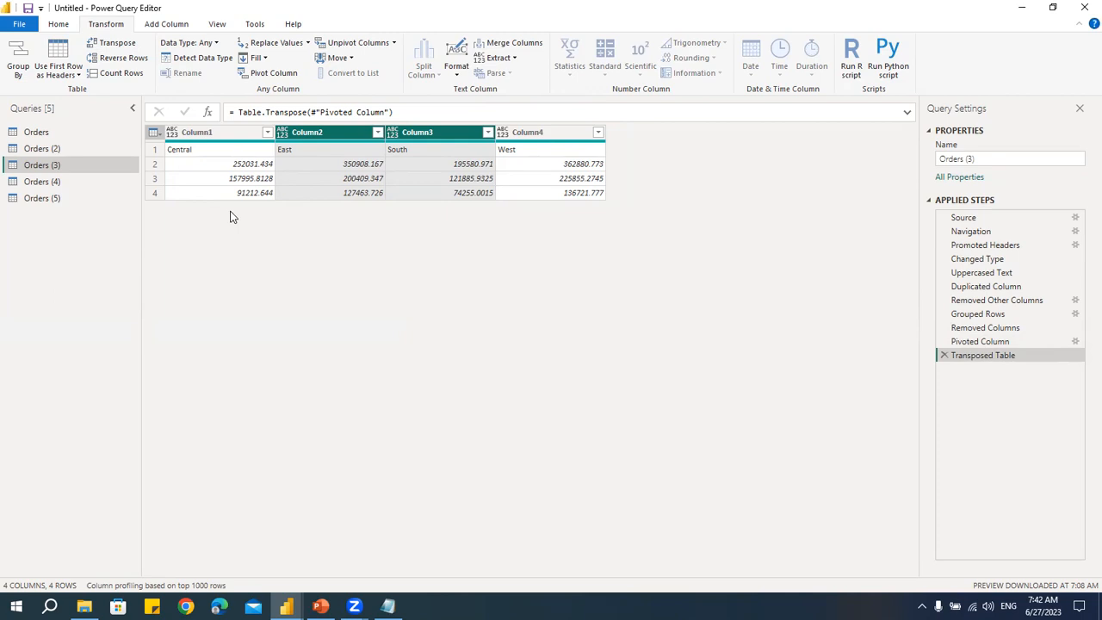
click(943, 356)
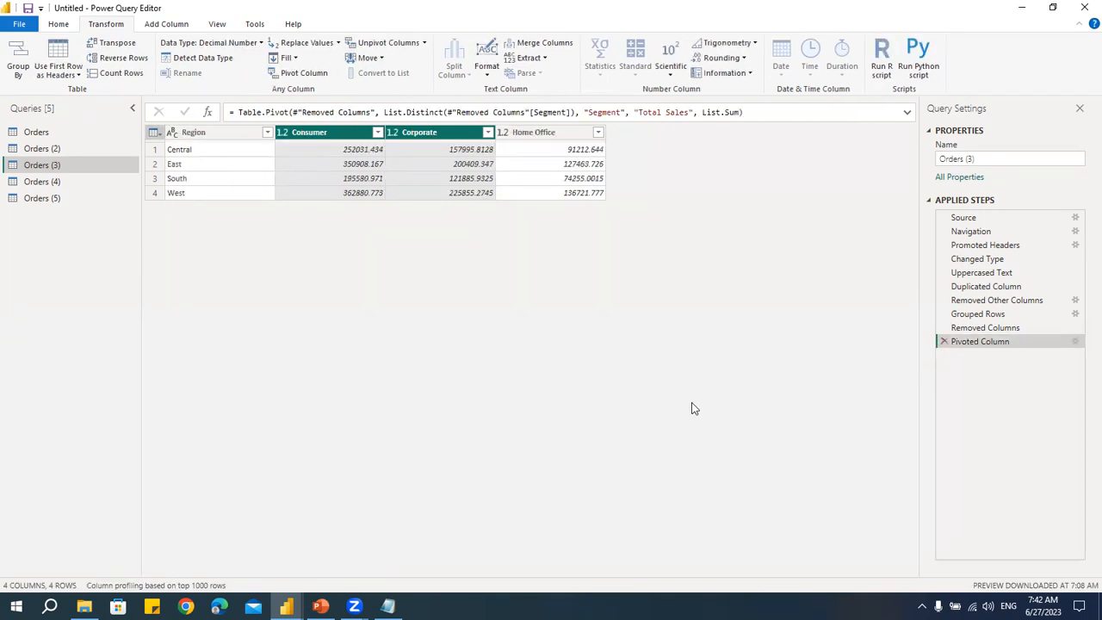
- Demote the column headers to the first row, then promote the first row back to headers
click(60, 24)
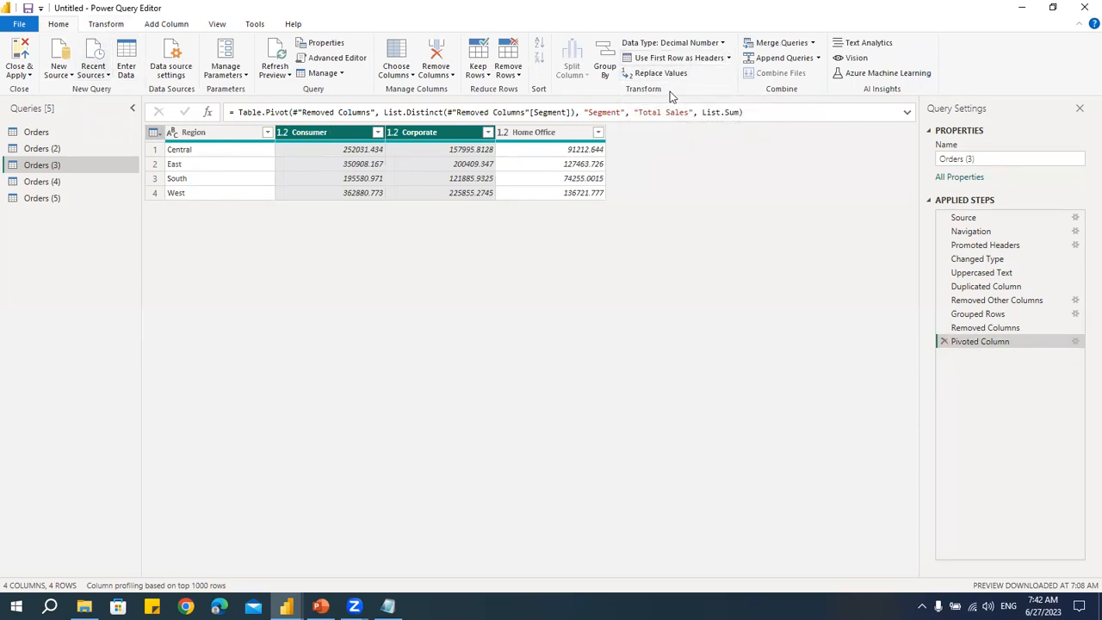
click(728, 58)
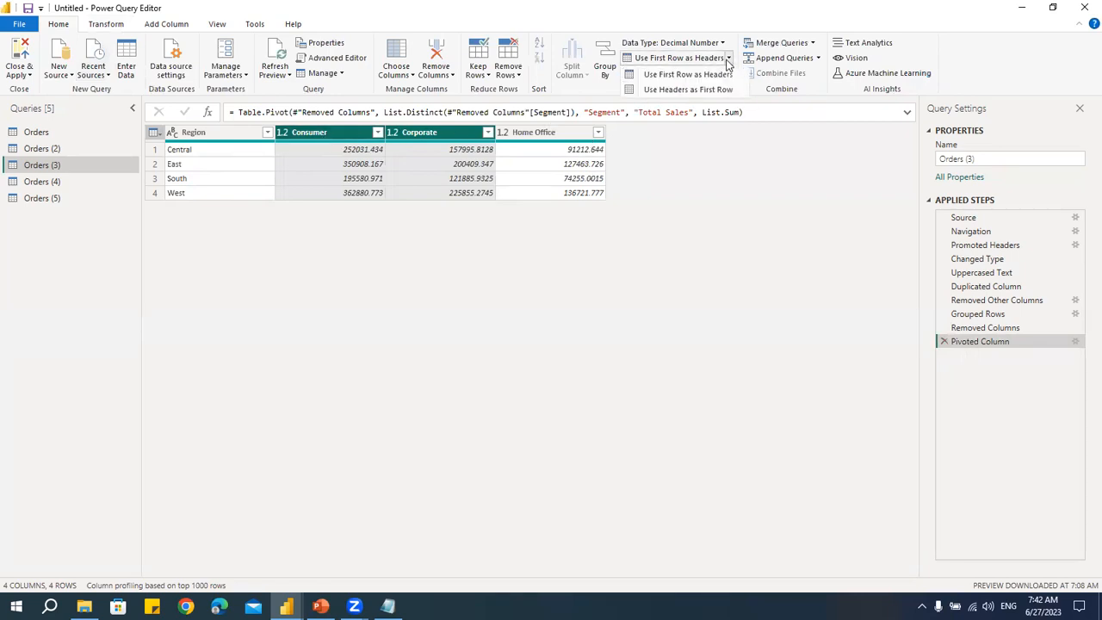
click(708, 89)
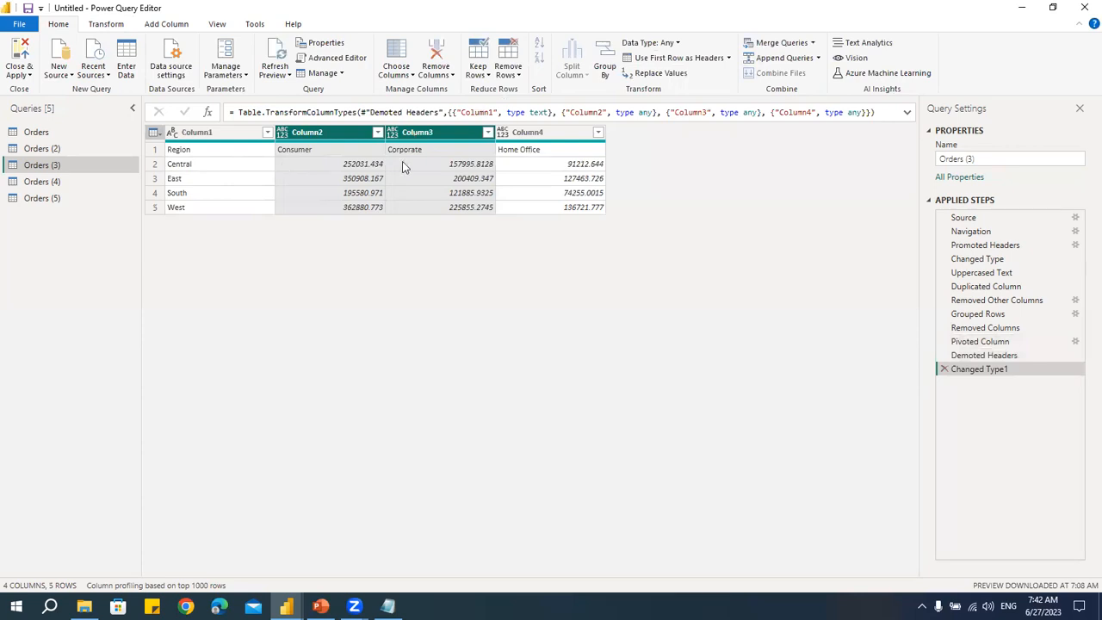
click(663, 60)
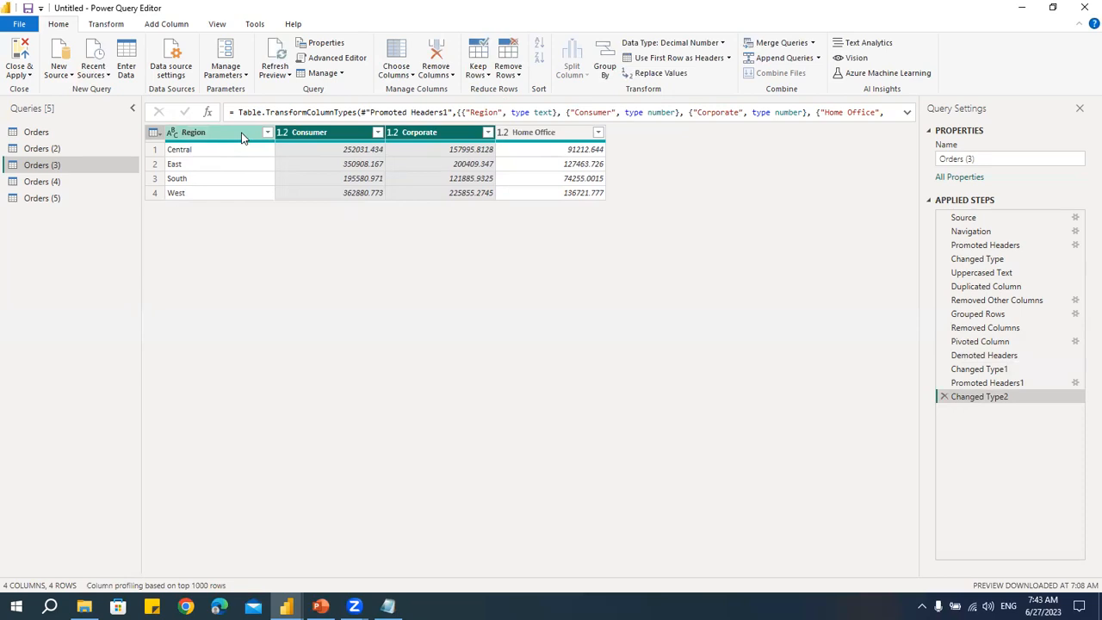
- Demote the column headers to the first row and transpose the table
click(729, 58)
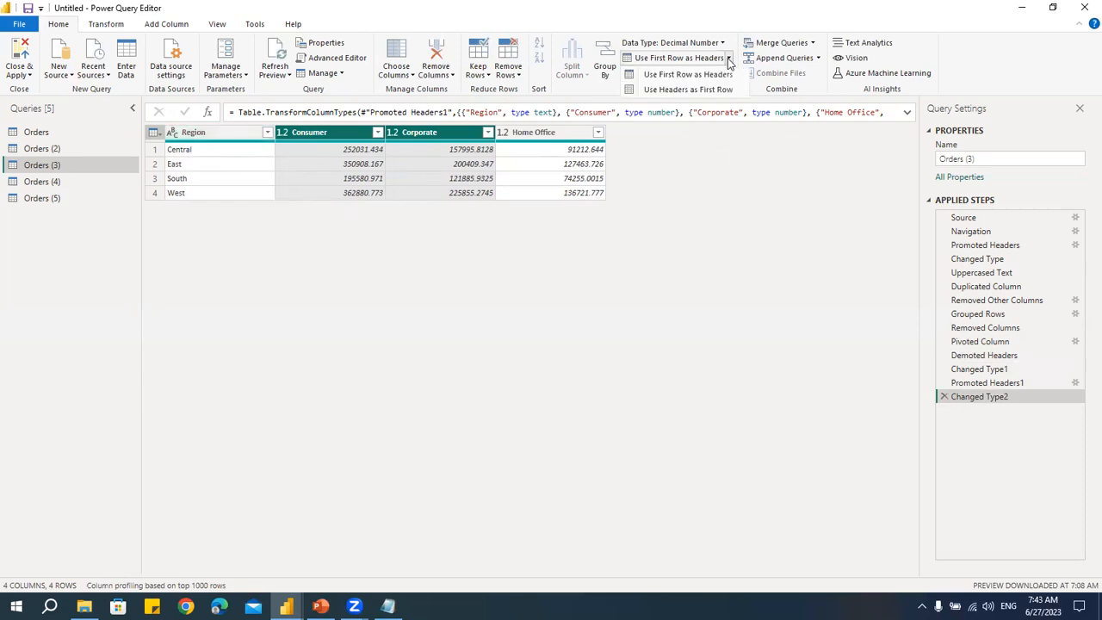
click(668, 93)
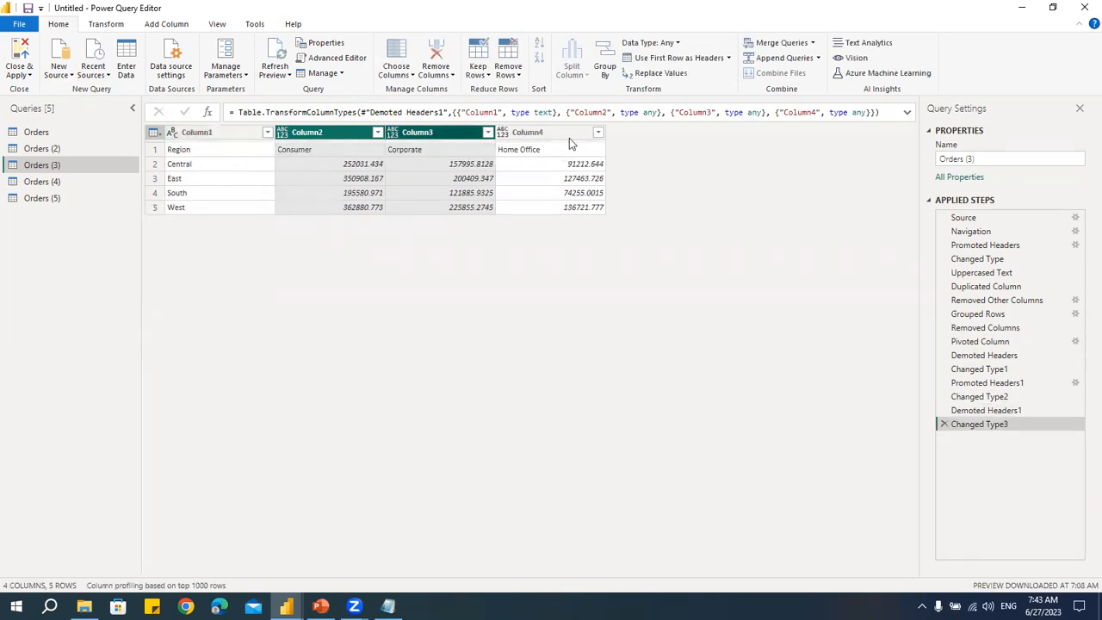
click(105, 24)
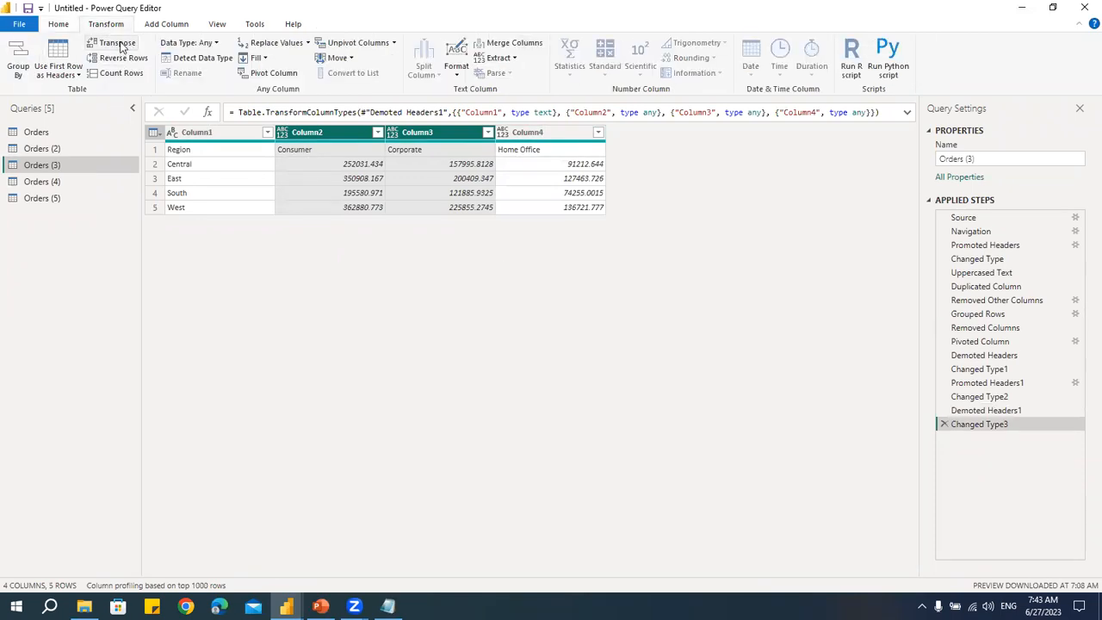
click(118, 43)
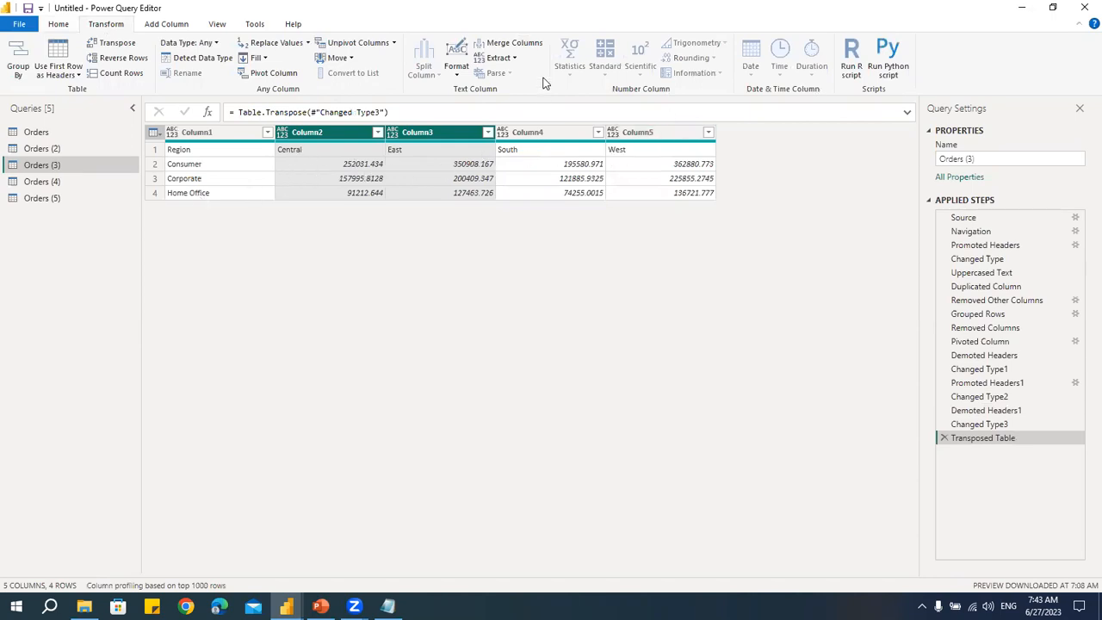
- Promote the transposed first row to column headers and open the Region header for editing
click(59, 24)
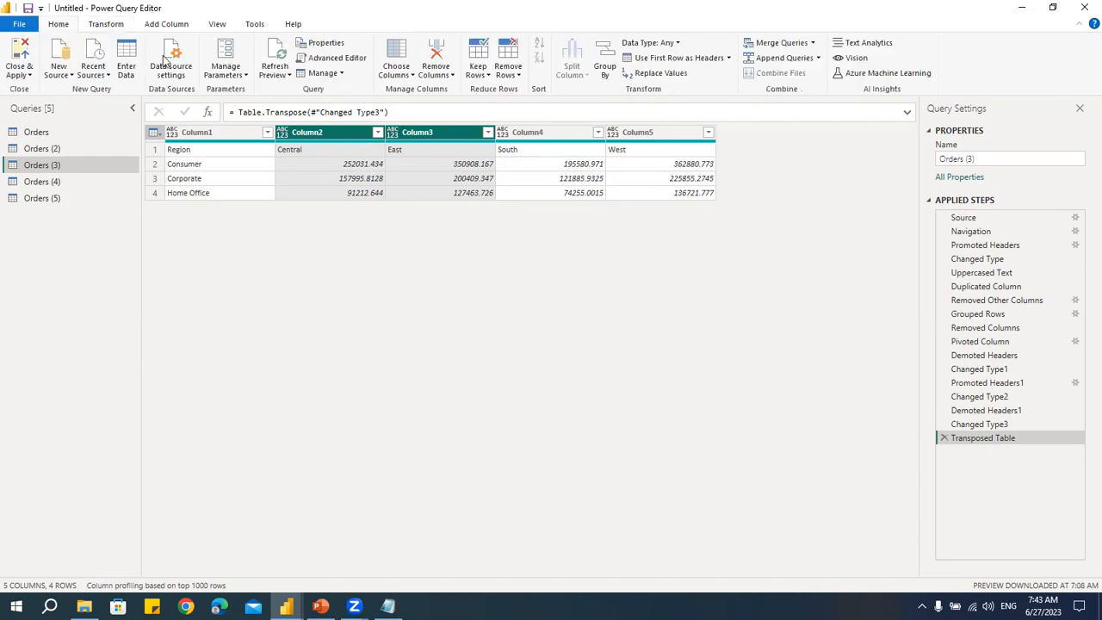
click(663, 57)
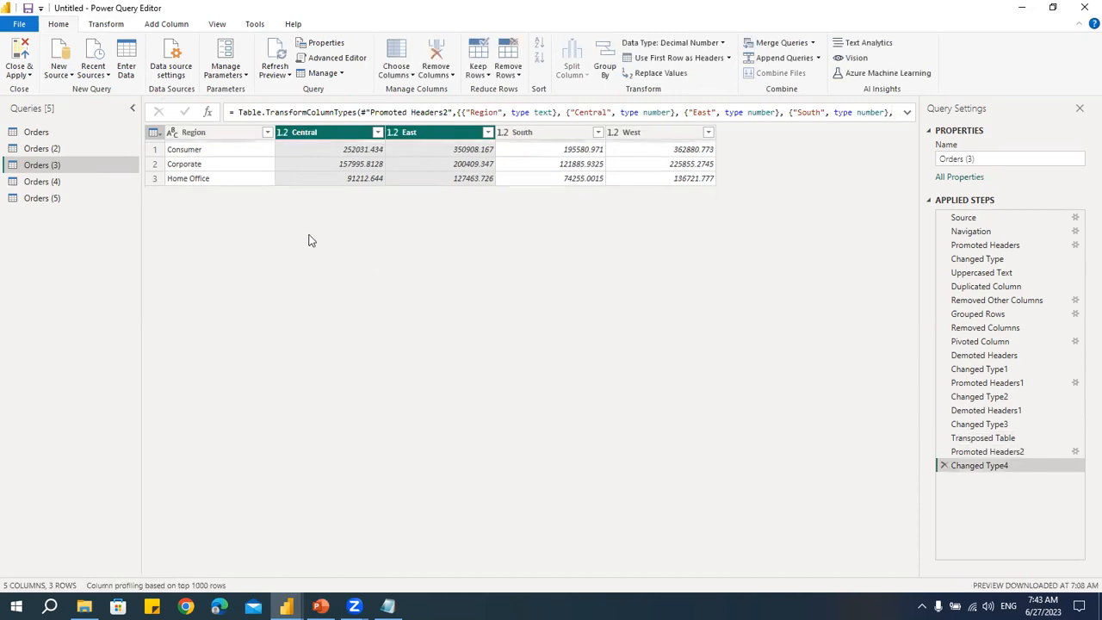
click(216, 137)
double_click(216, 135)
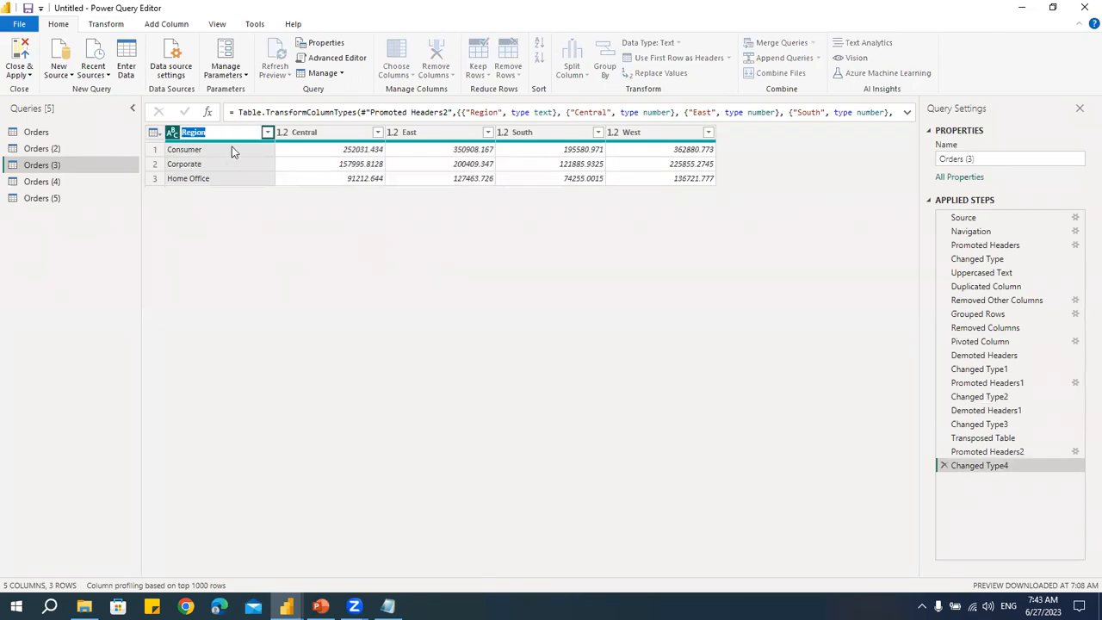
key(Return)
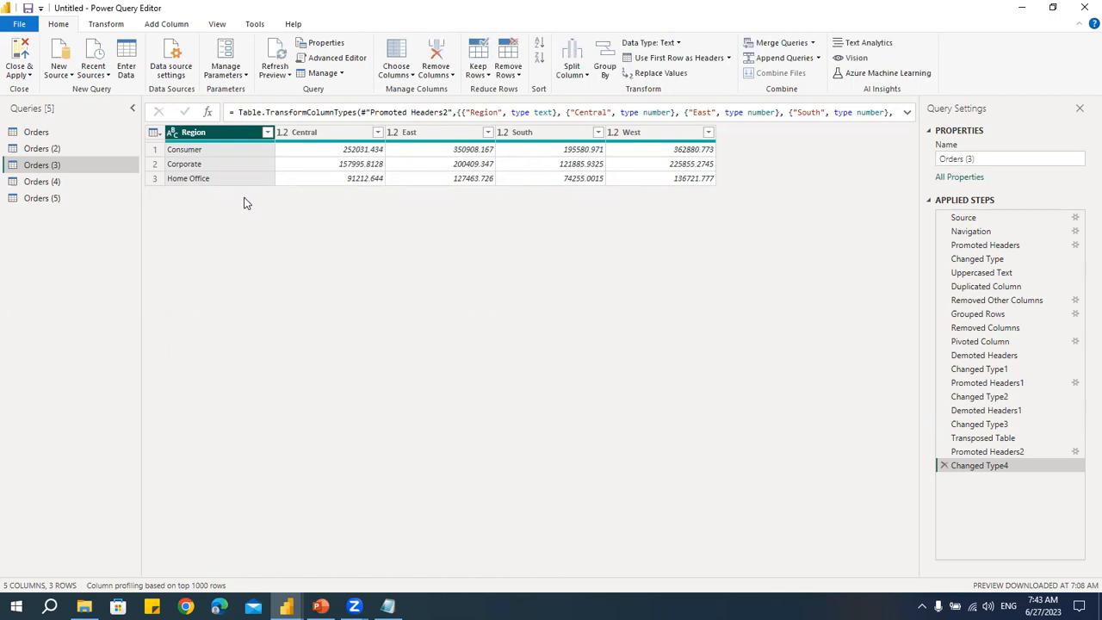
- Switch to Notepad and add "/ Transpose" to the Pivot / Unpivot Table heading in the outline
key(alt+Tab)
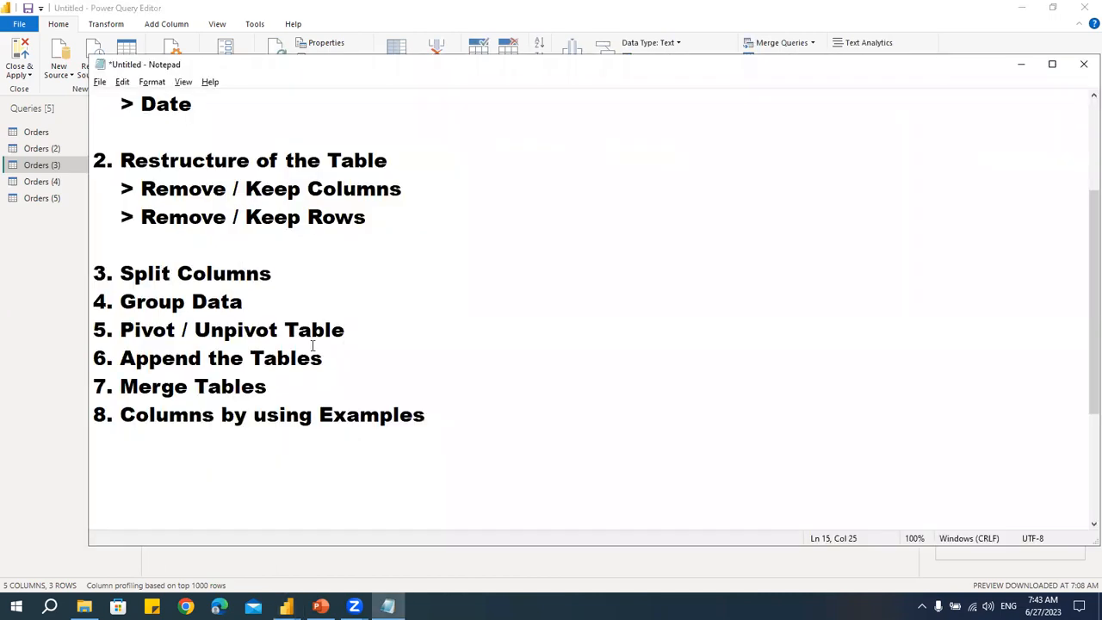
key(Left)
key(Left)
key(Left)
key(Left)
key(Left)
text(/ Tran)
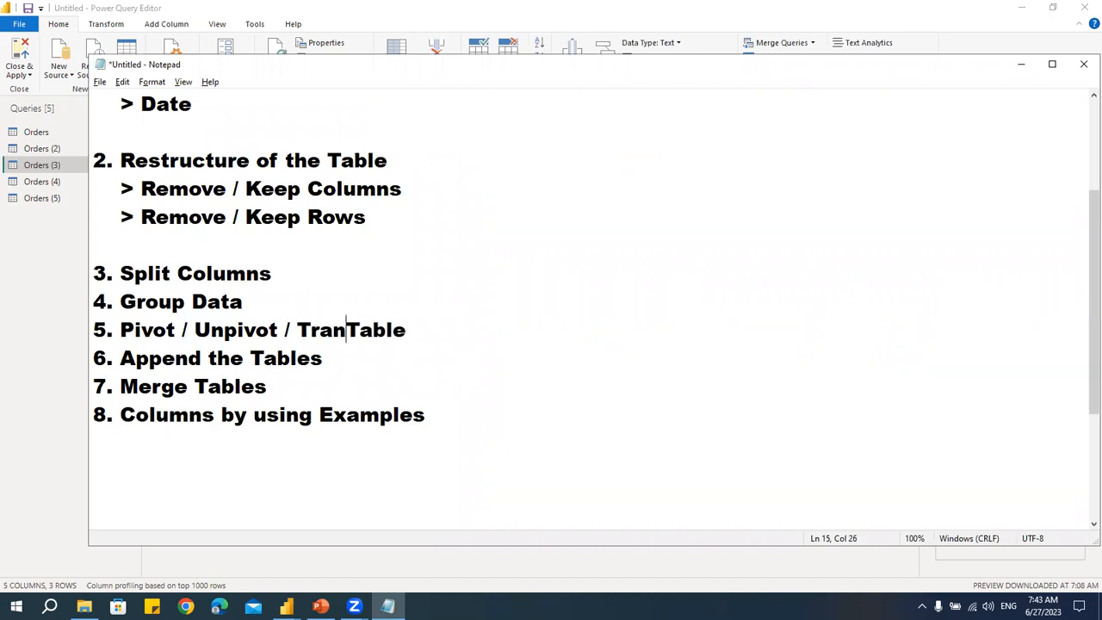
text(spose)
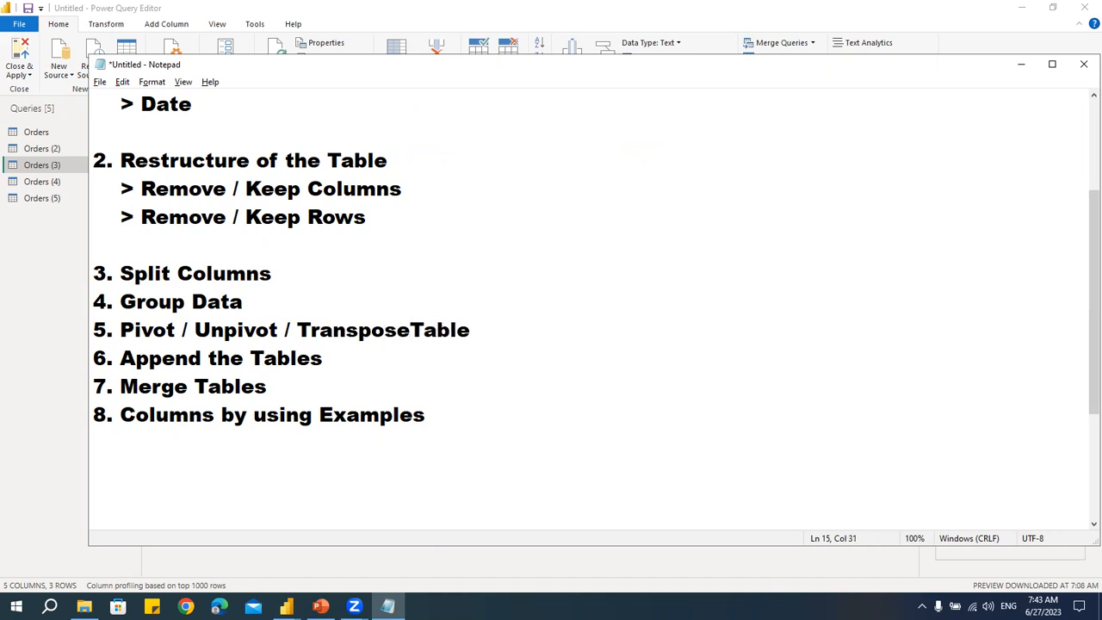
- Select the Append the Tables and Merge Tables lines in the outline
drag(267, 386, 36, 363)
drag(99, 416, 470, 414)
drag(273, 388, 43, 362)
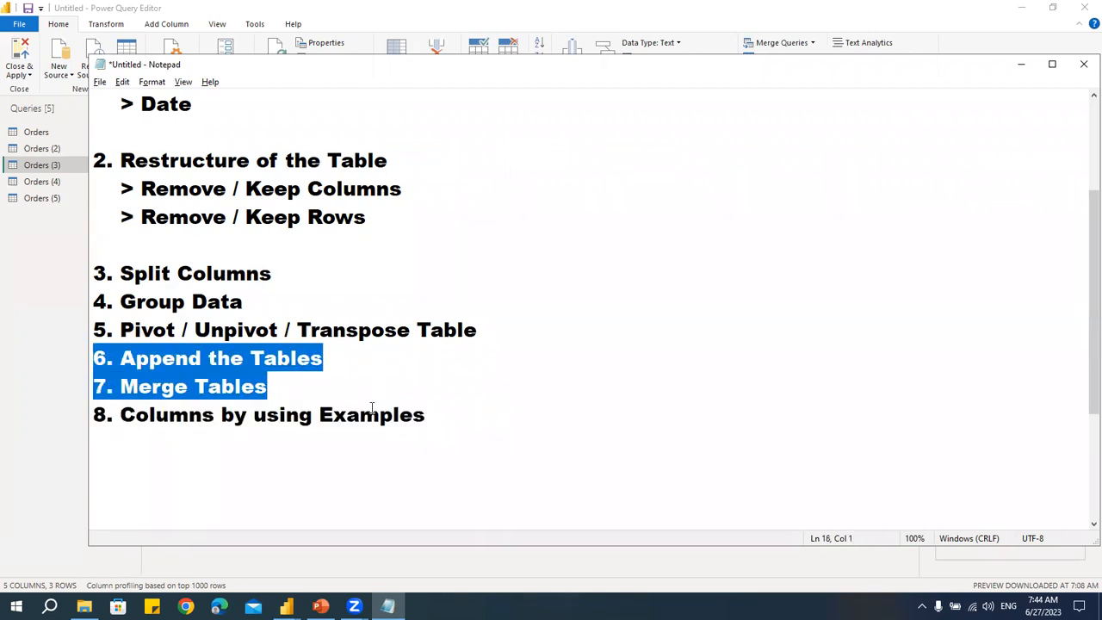
- Return to Power Query and in Orders (4) keep only Order Date, Ship Mode, Customer Name, State, Region and Sales columns
key(alt+Tab)
click(67, 186)
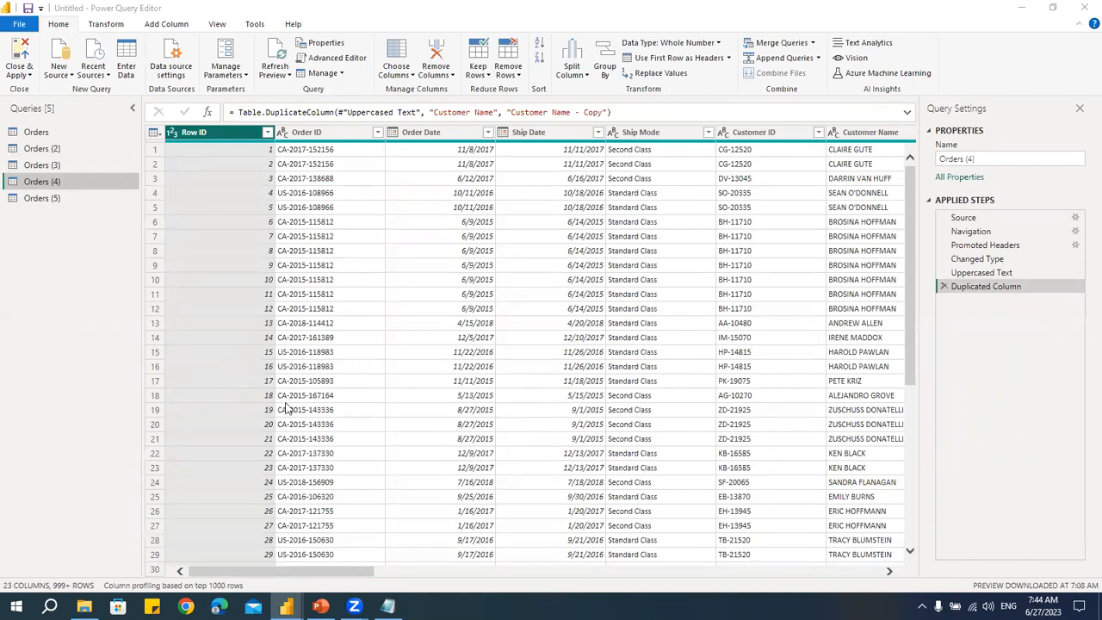
drag(364, 573, 284, 579)
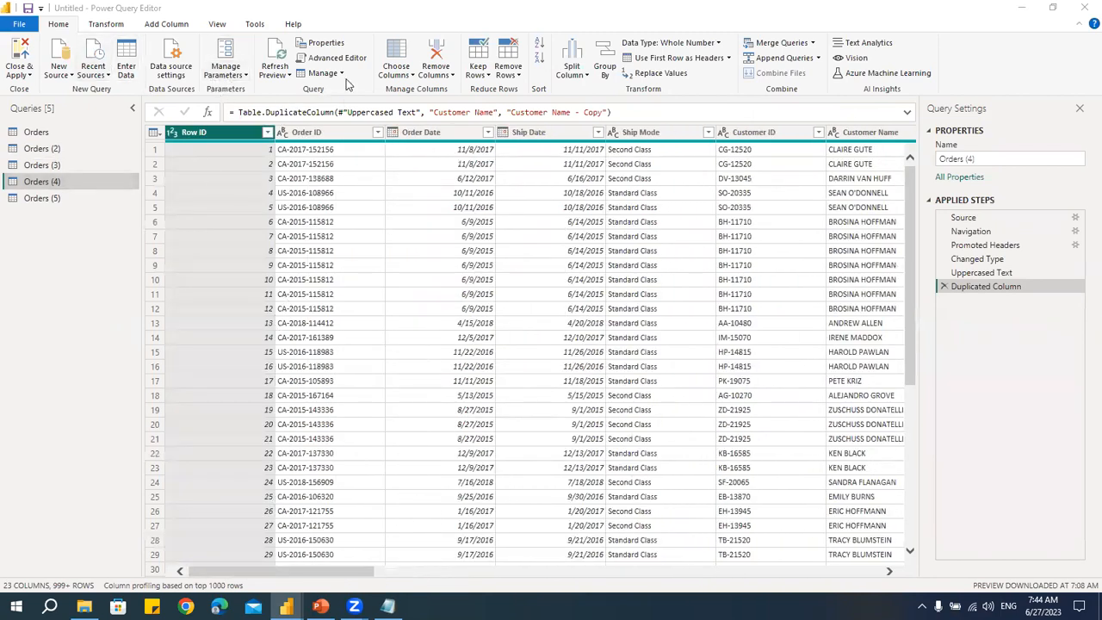
click(399, 77)
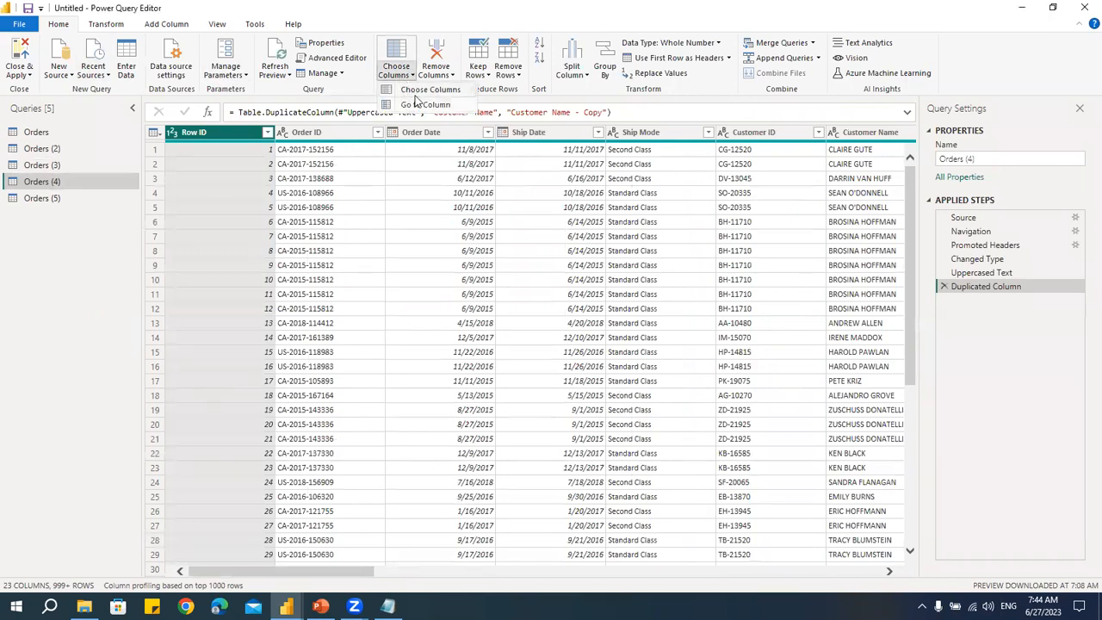
click(417, 98)
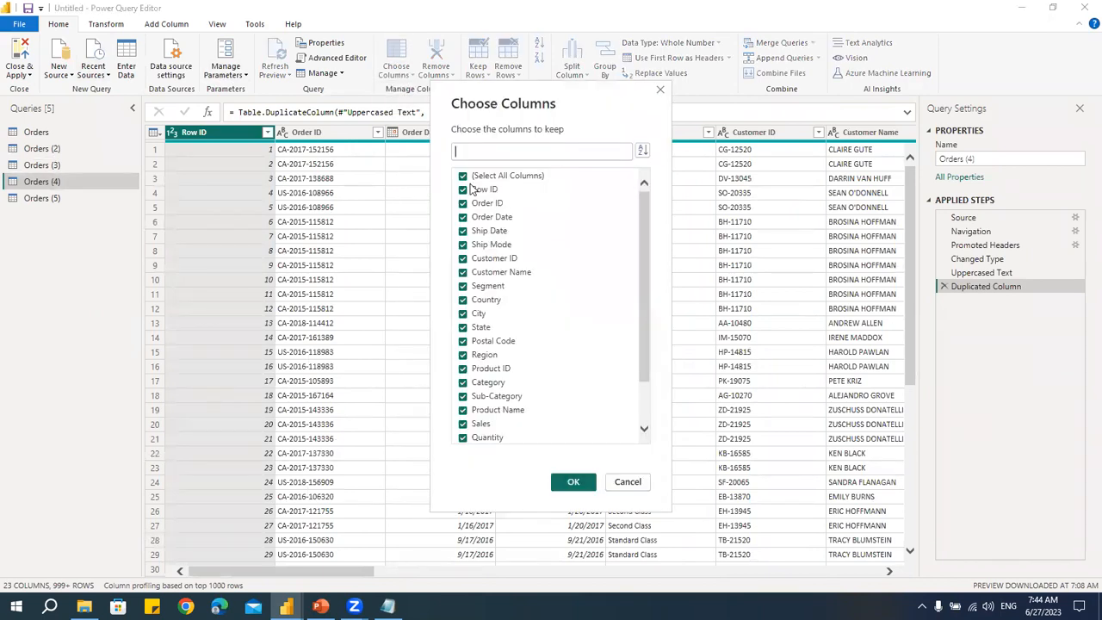
click(463, 176)
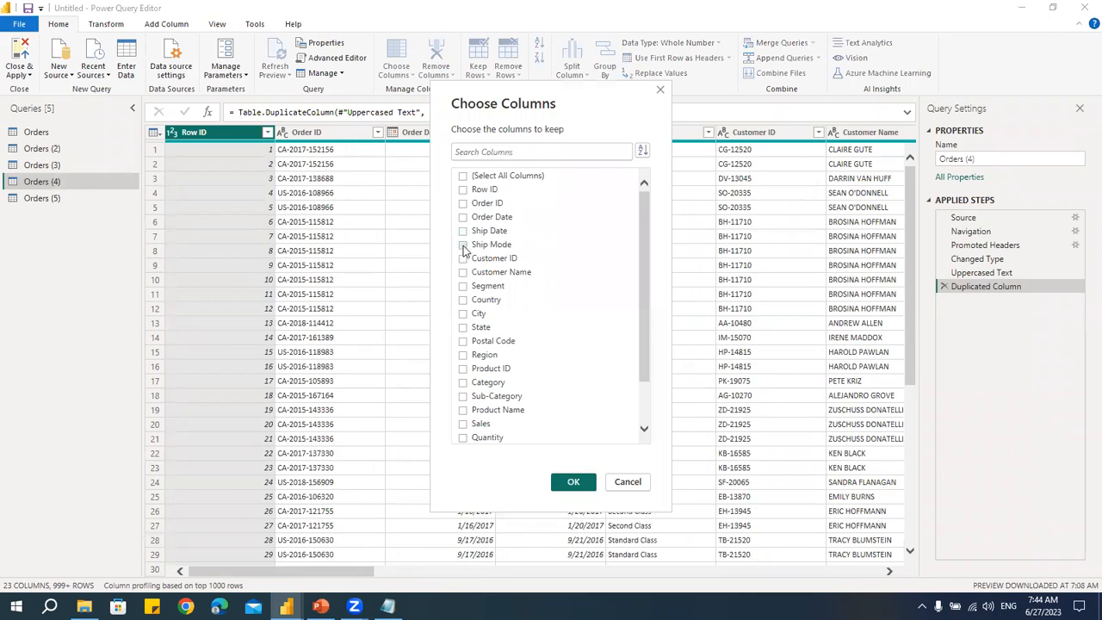
click(463, 216)
click(464, 245)
click(463, 272)
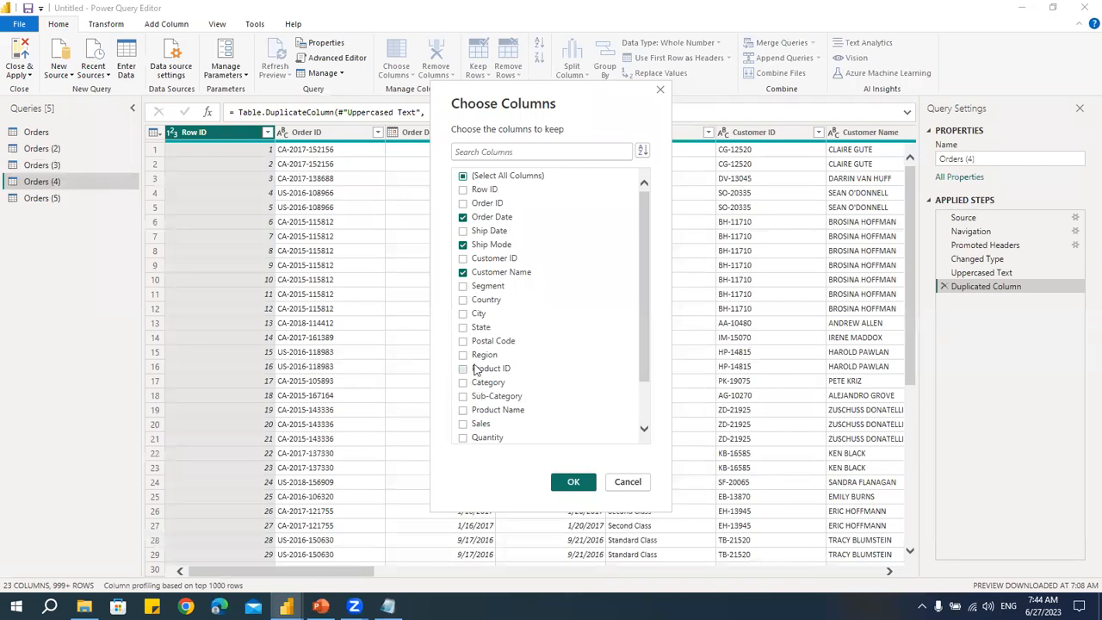
click(463, 355)
click(463, 328)
click(463, 424)
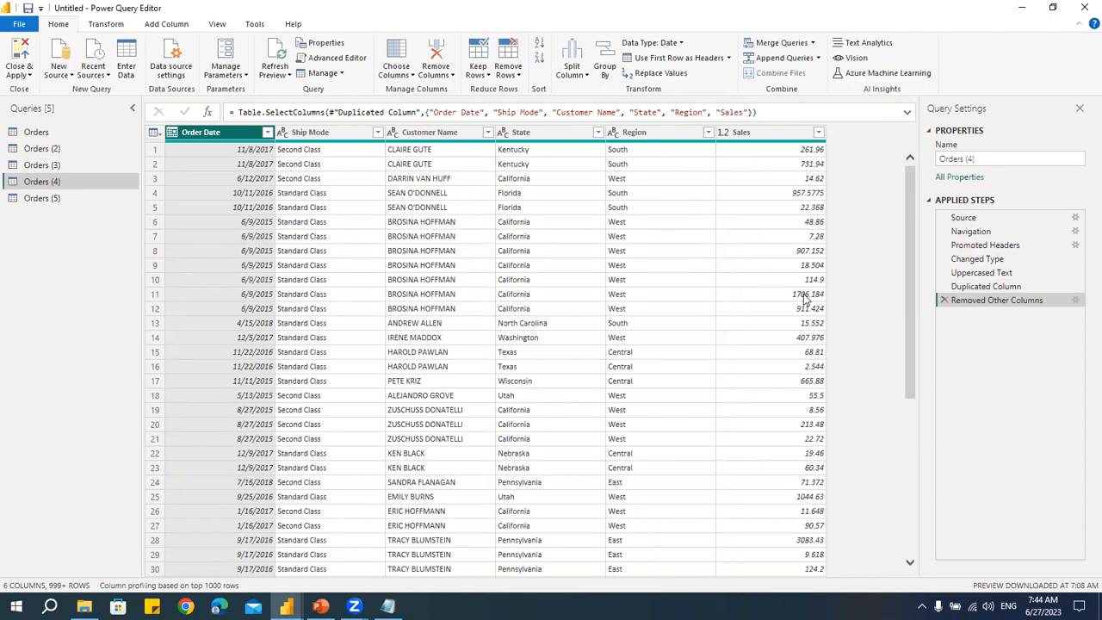
- Start a Column From Examples using all columns and enter Claire as the first example value
click(172, 24)
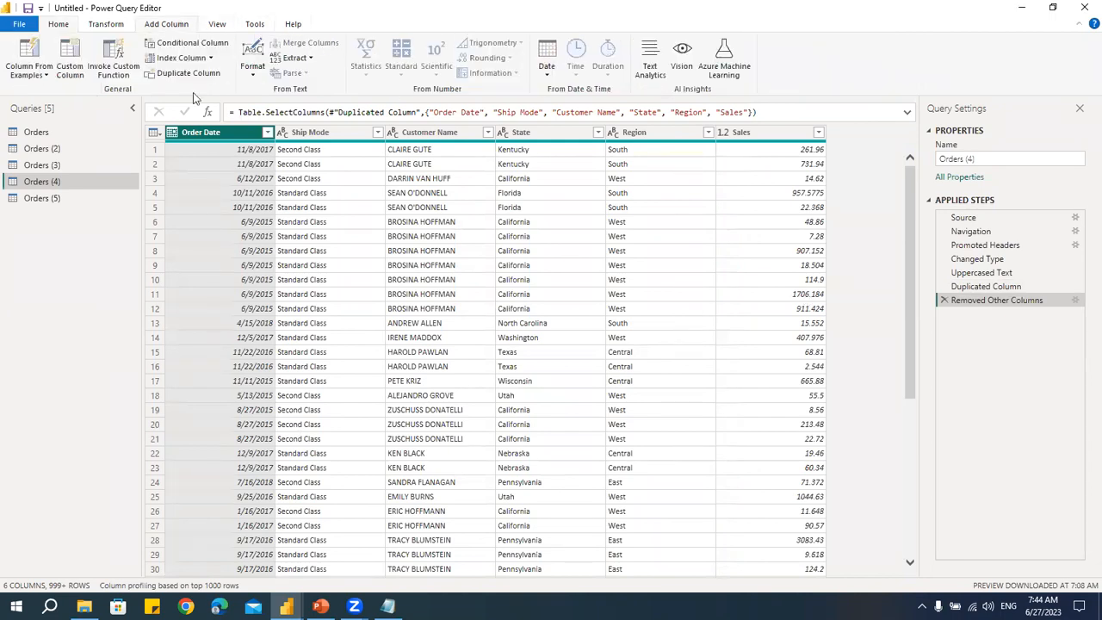
click(33, 76)
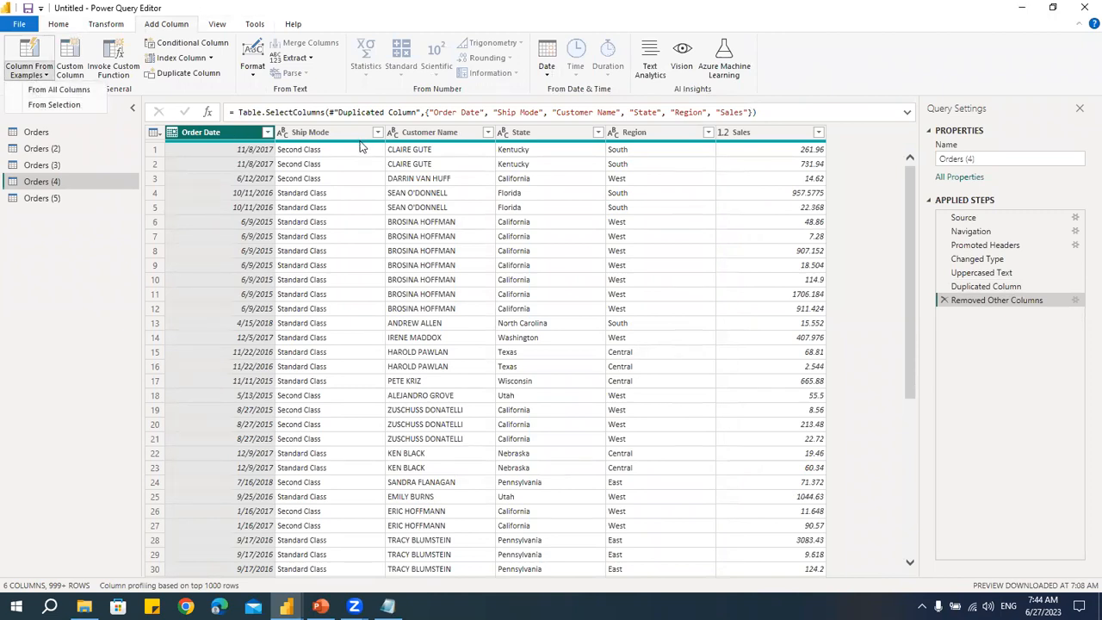
click(45, 91)
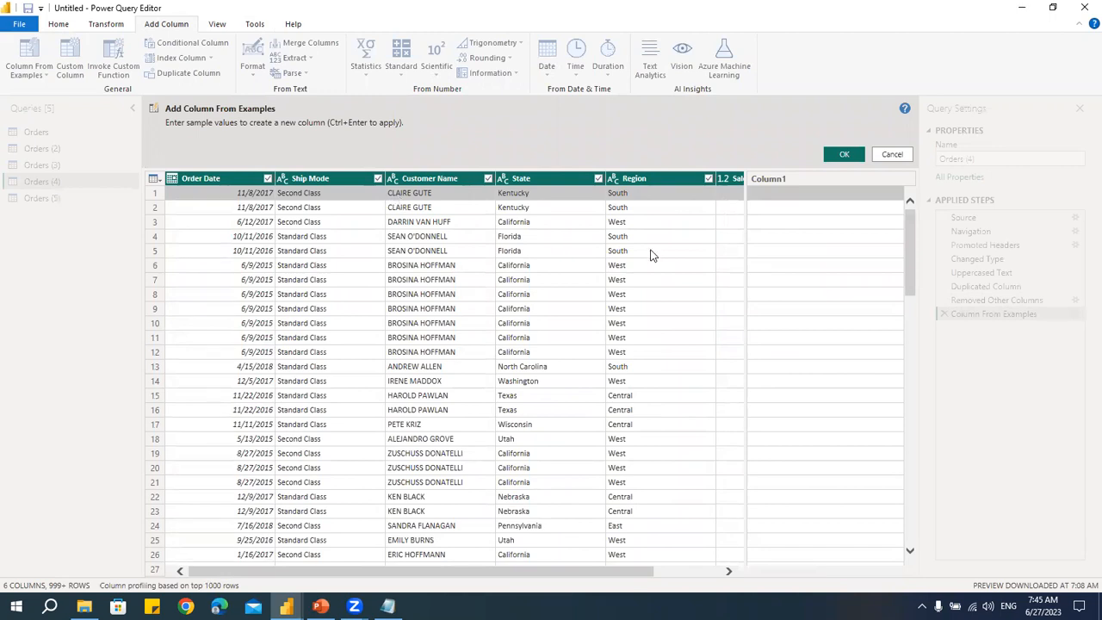
drag(514, 572, 689, 591)
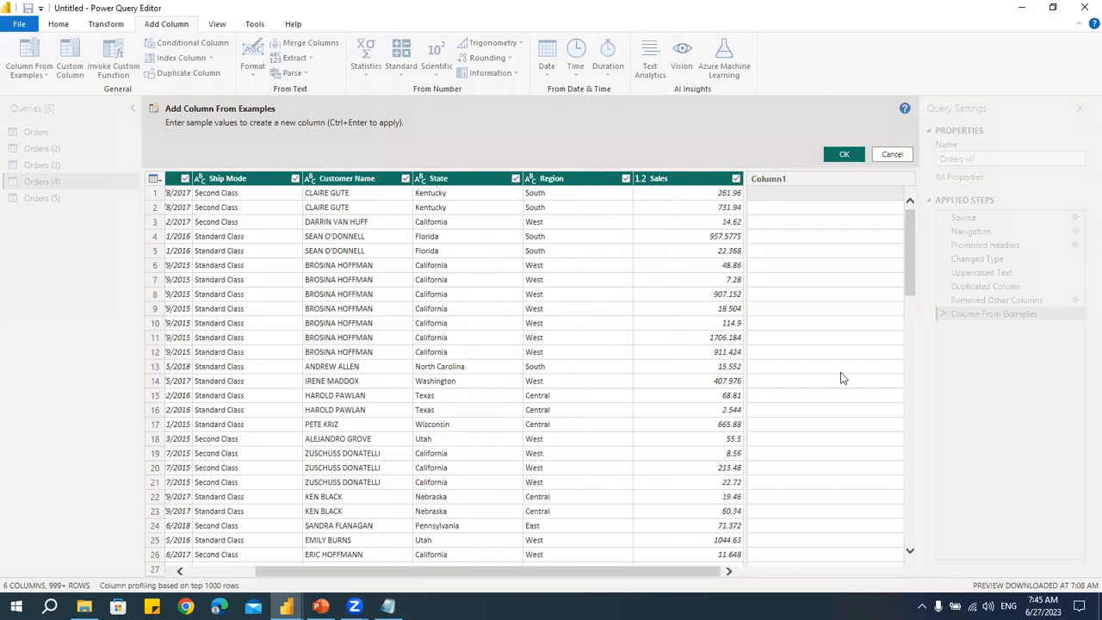
click(780, 197)
text(Cla)
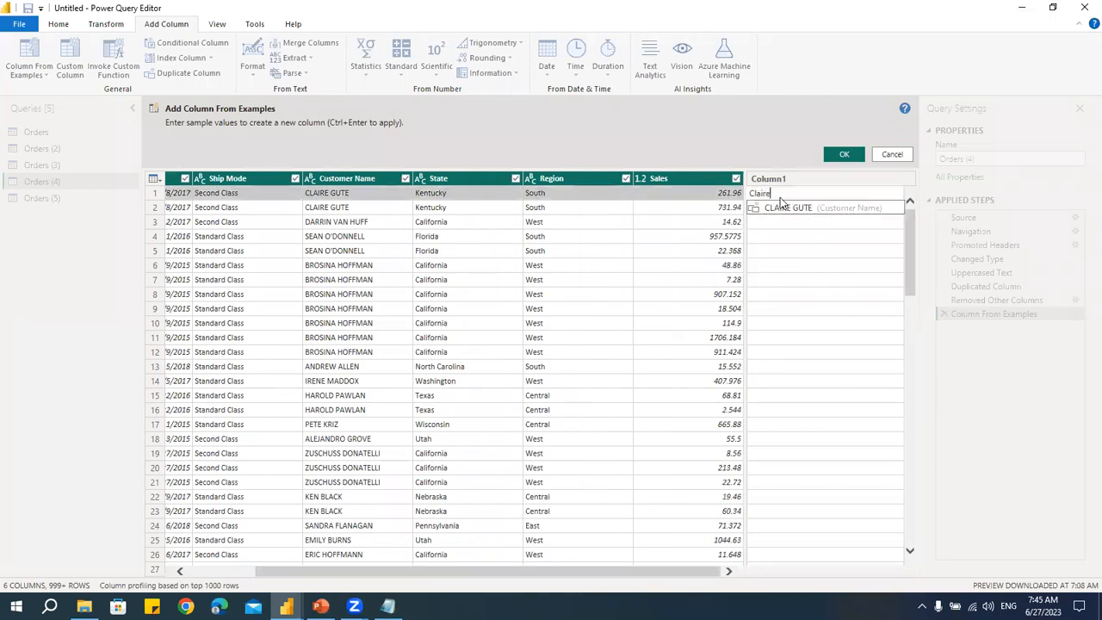
text(ire)
key(Return)
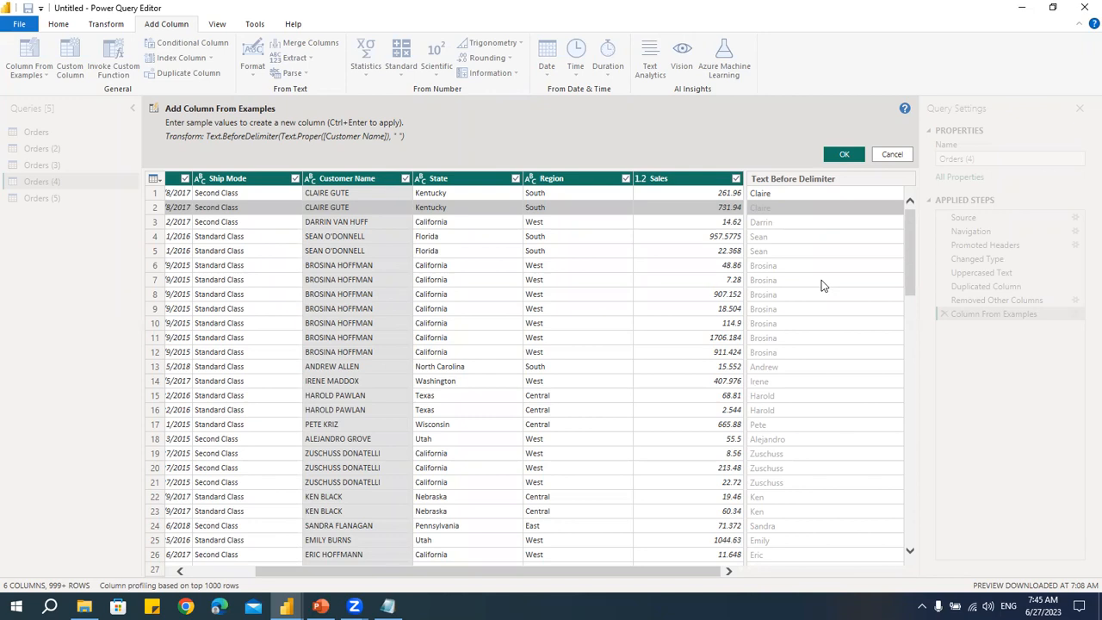
- Change the first example value to "Claire is from Kentucky state"
click(794, 195)
click(793, 194)
click(794, 195)
text(Claire hs)
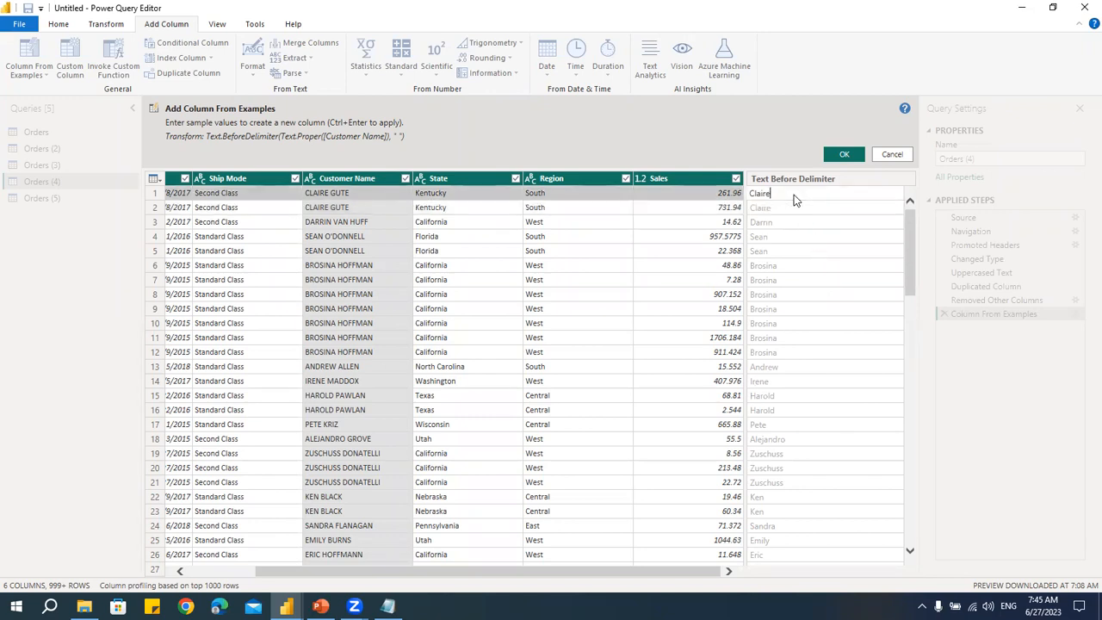
key(BackSpace)
key(BackSpace)
text(is from Kentucky state)
key(Return)
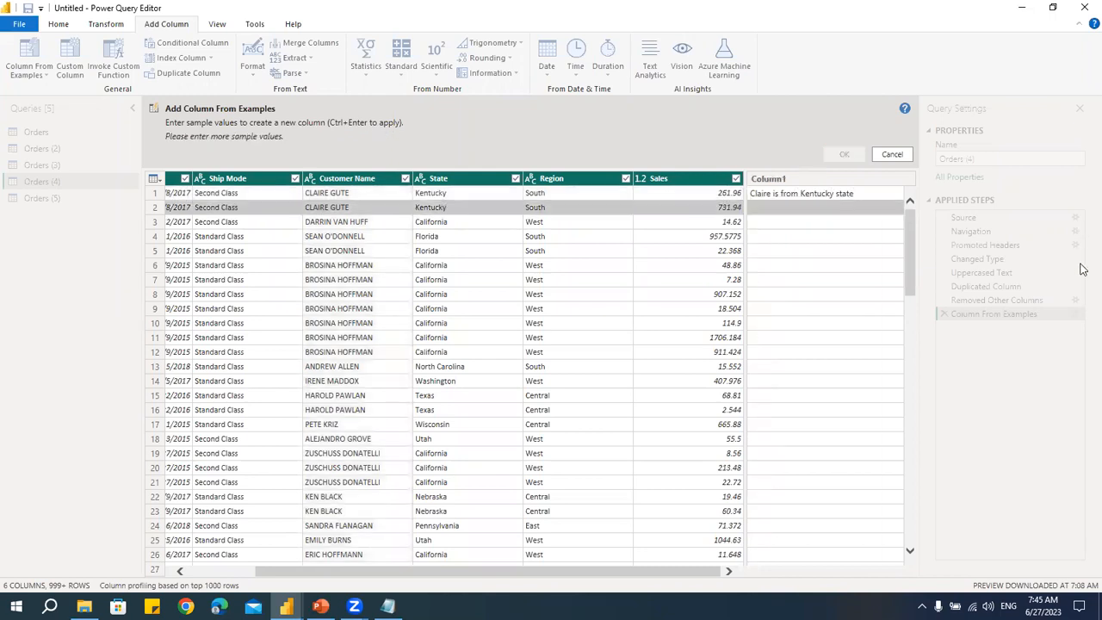
- Insert Gute after Claire in the example value and accept the generated Merged column
double_click(820, 198)
click(787, 196)
double_click(772, 195)
click(771, 200)
text(Gute)
key(Return)
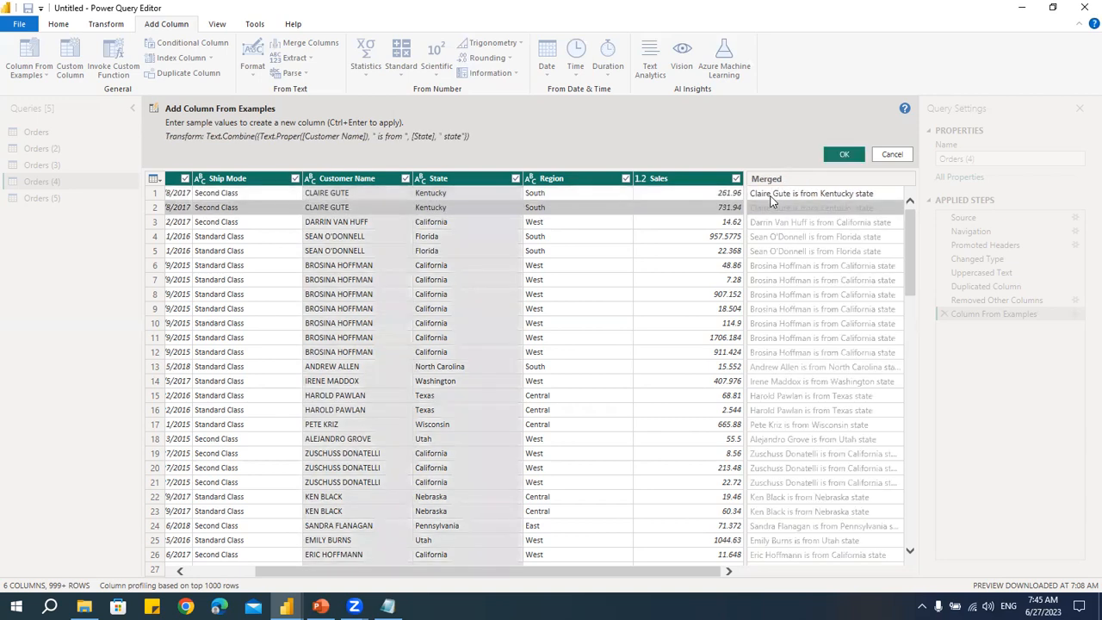
click(810, 266)
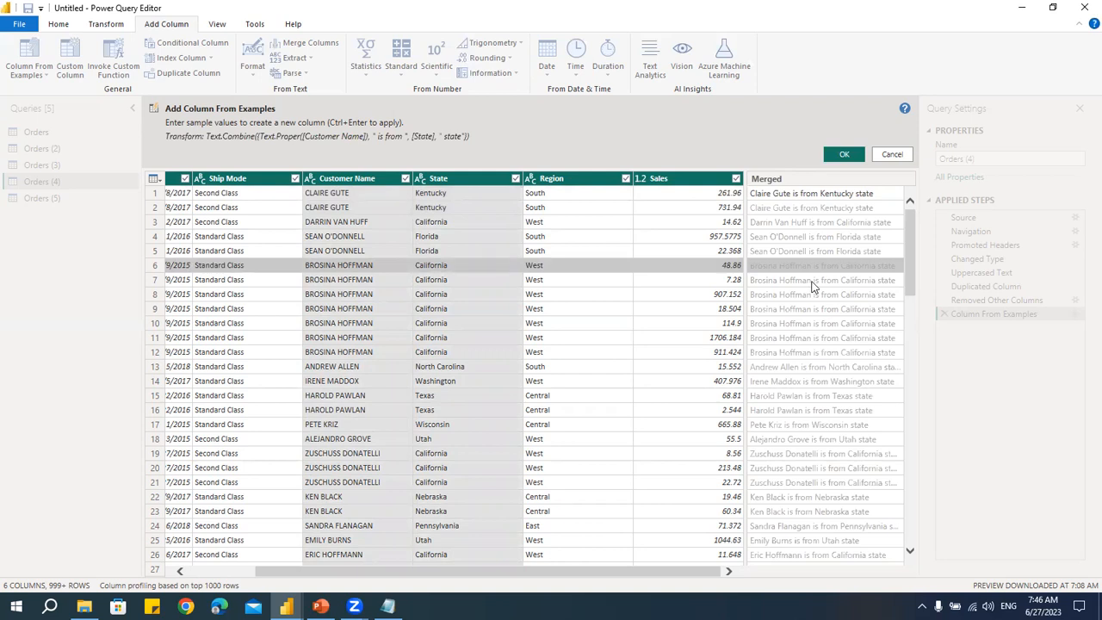
click(844, 154)
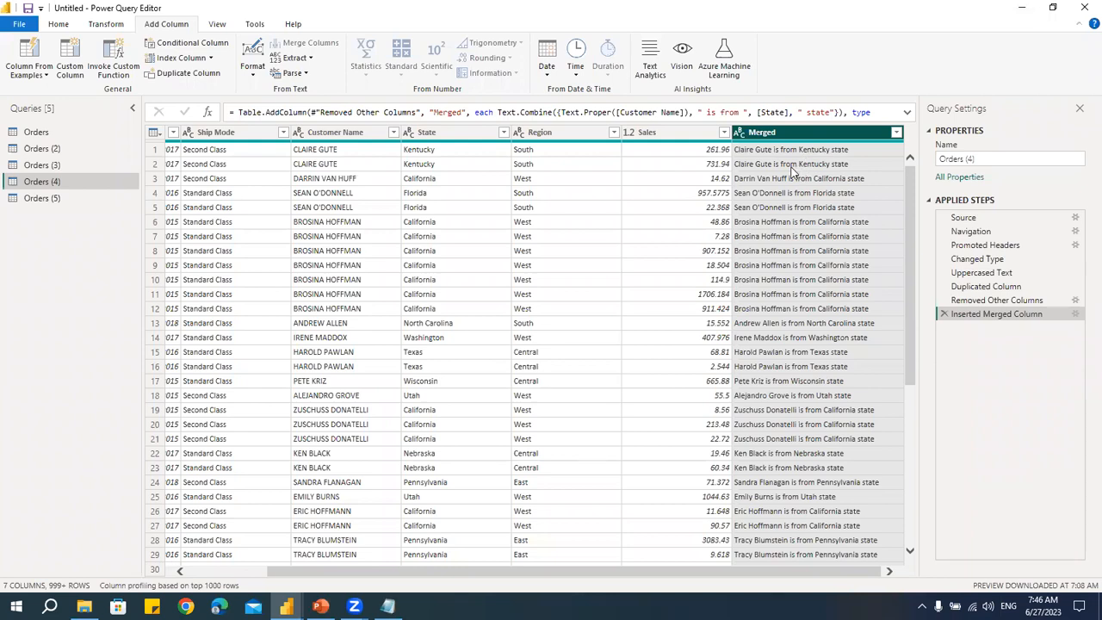
- Check the outline in Notepad and browse the Day 03 folder holding the source workbooks
click(100, 25)
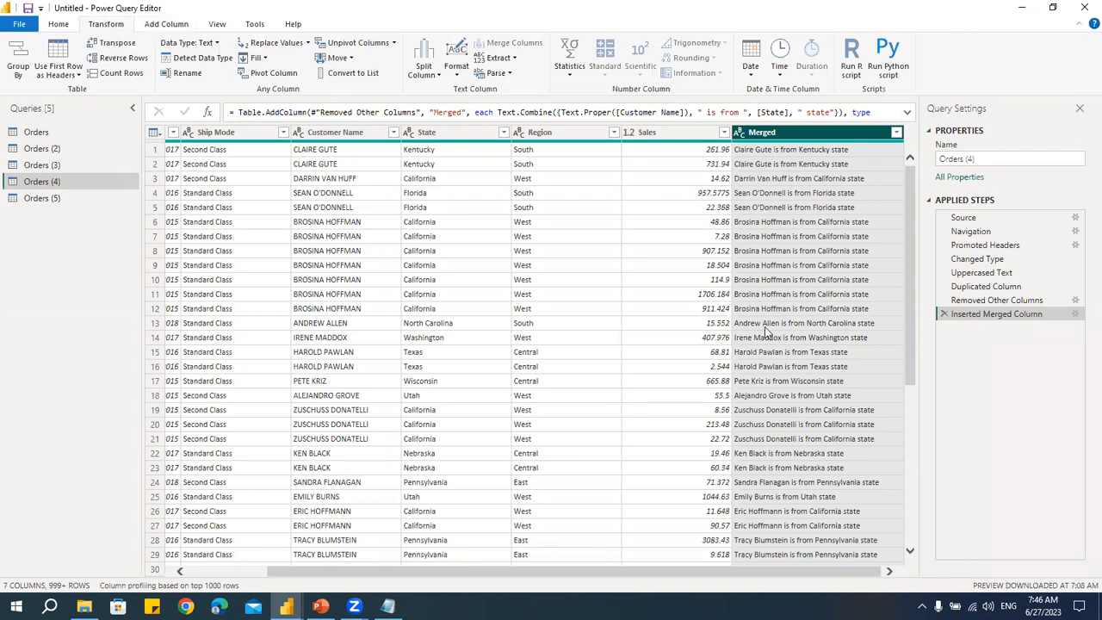
click(160, 26)
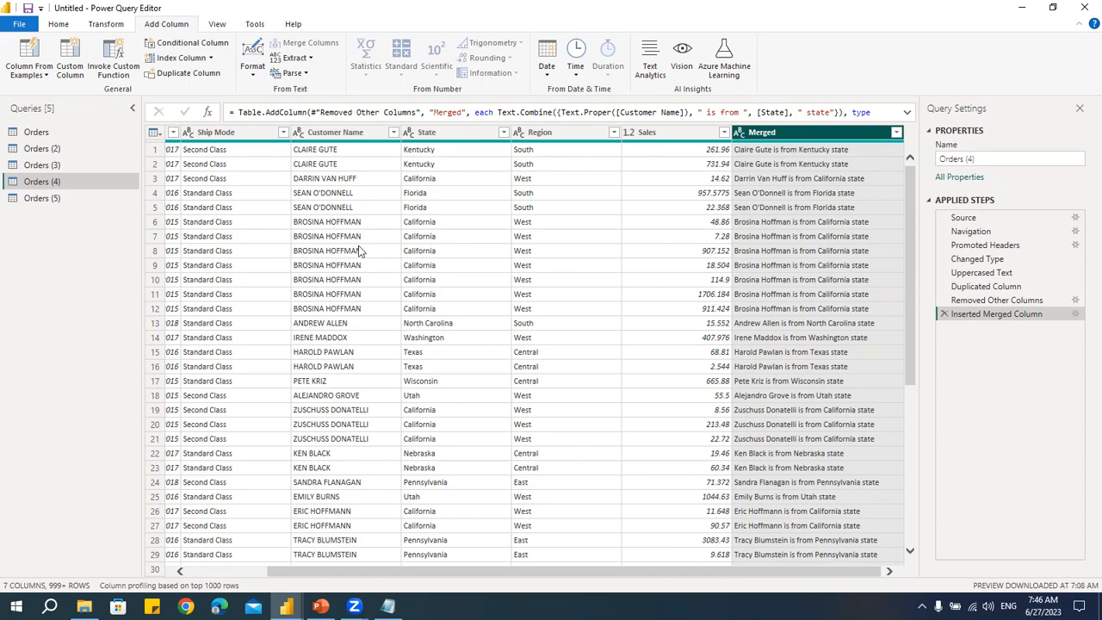
key(alt+Tab)
click(267, 386)
drag(268, 386, 45, 349)
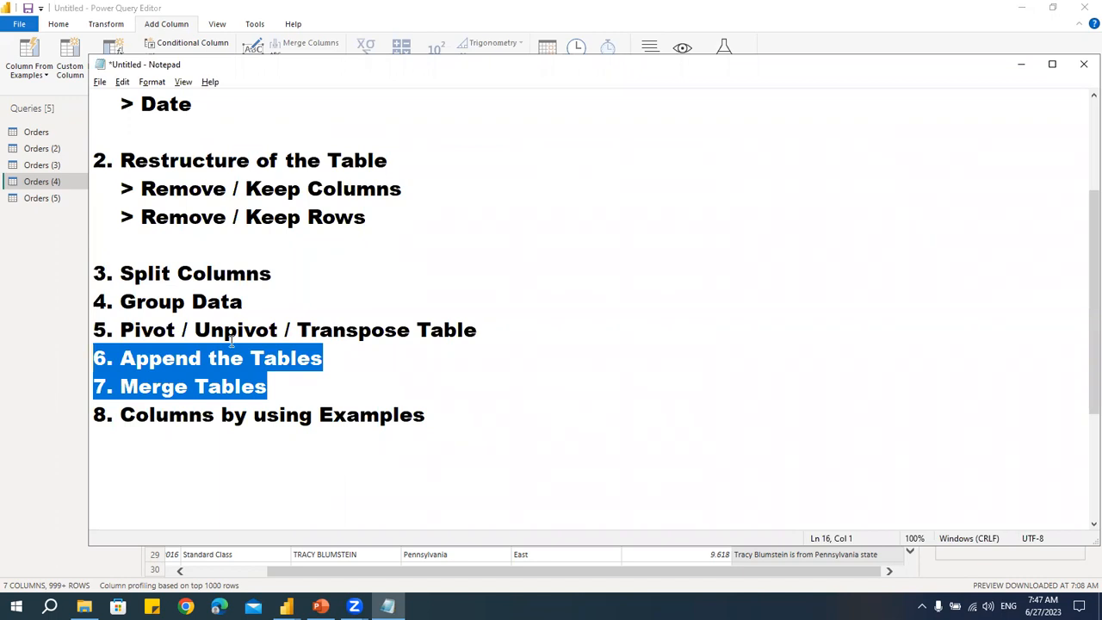
click(79, 249)
click(83, 606)
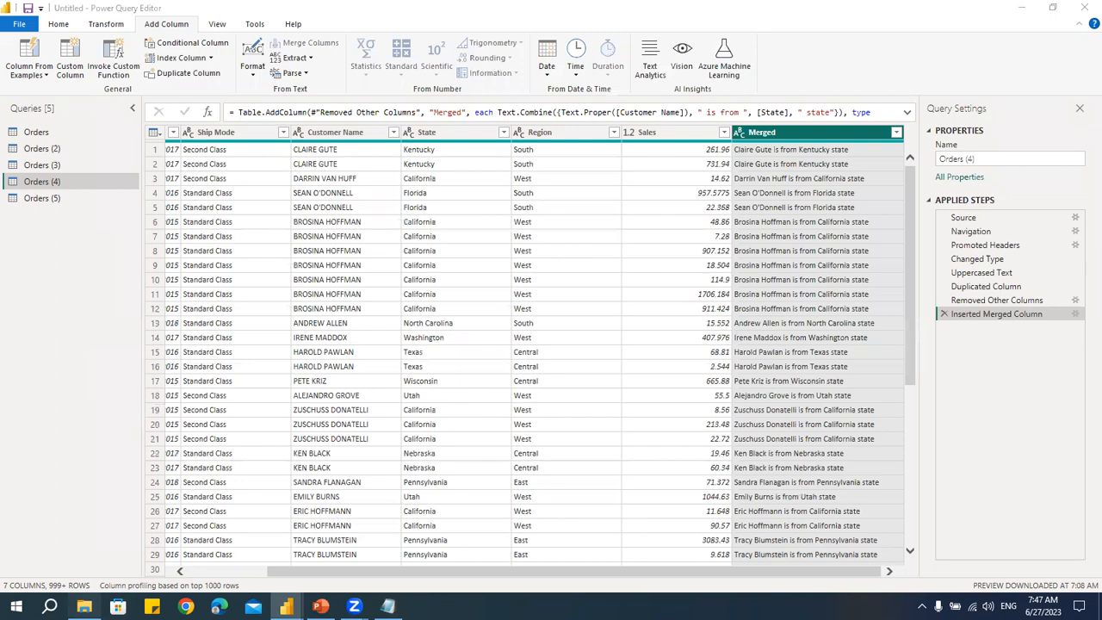
click(222, 152)
click(228, 197)
click(397, 340)
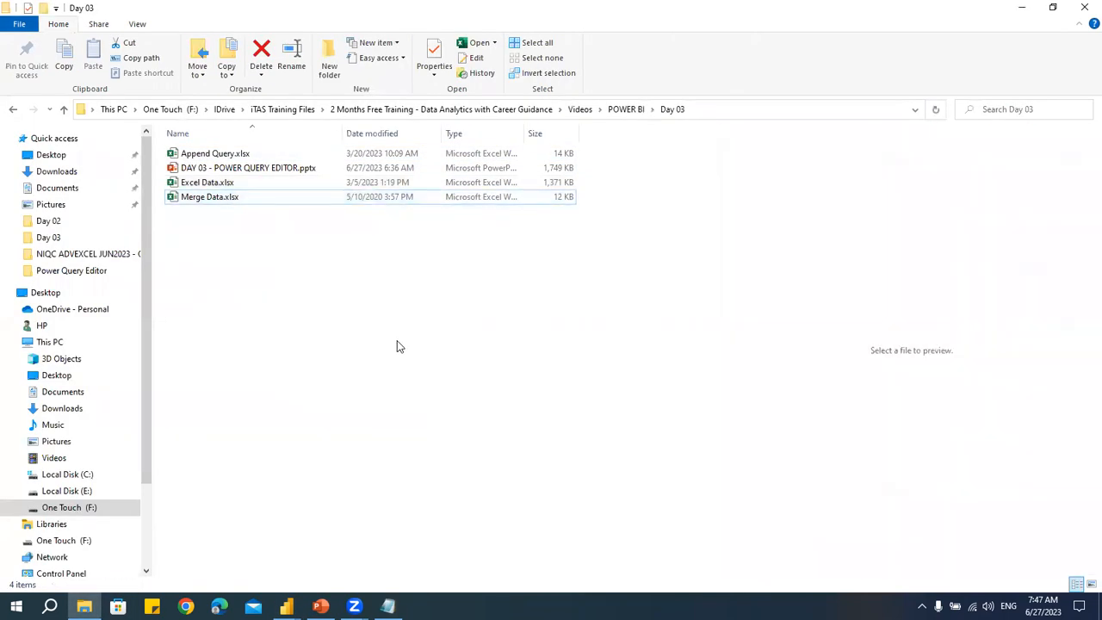
key(alt+Tab)
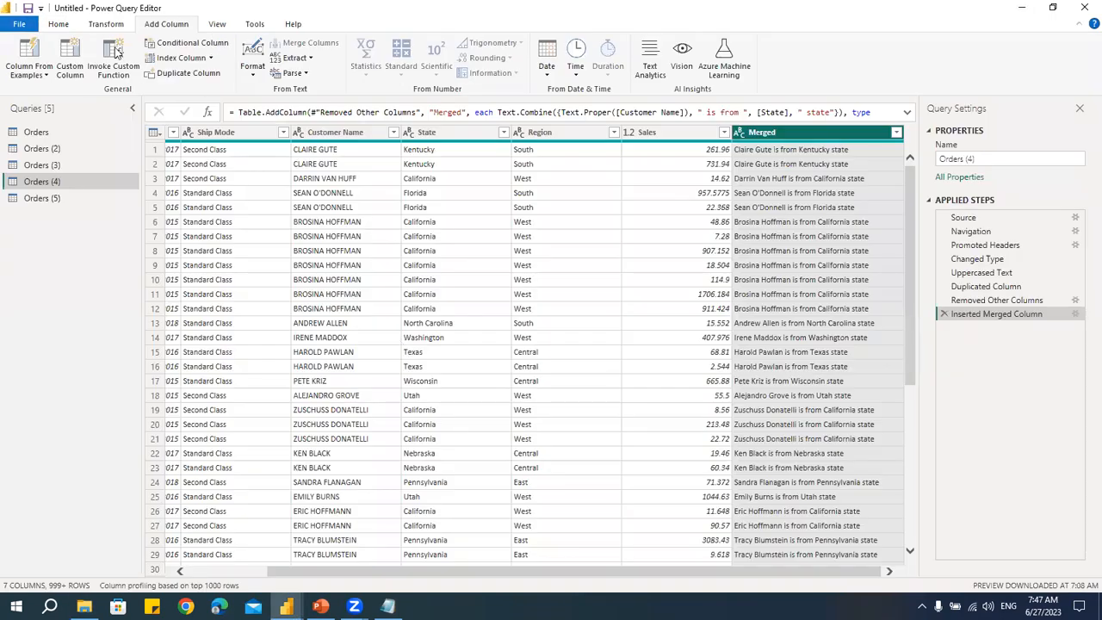
- Import AppendTable1, AppendTable2 and AppendTable3 from the Append Query.xlsx workbook as new queries
click(60, 26)
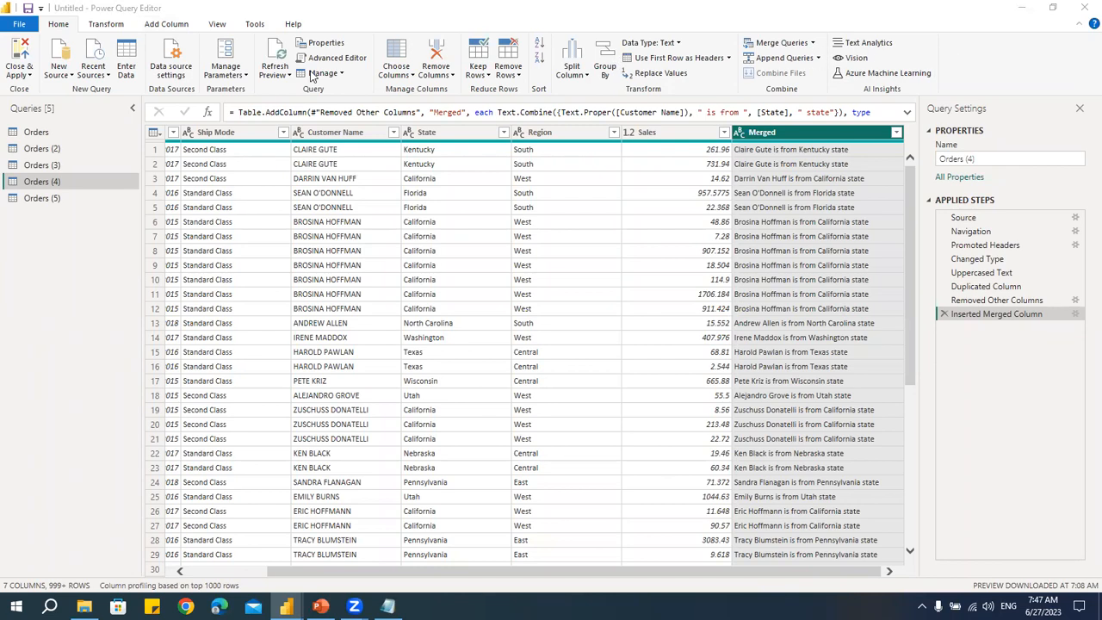
click(59, 75)
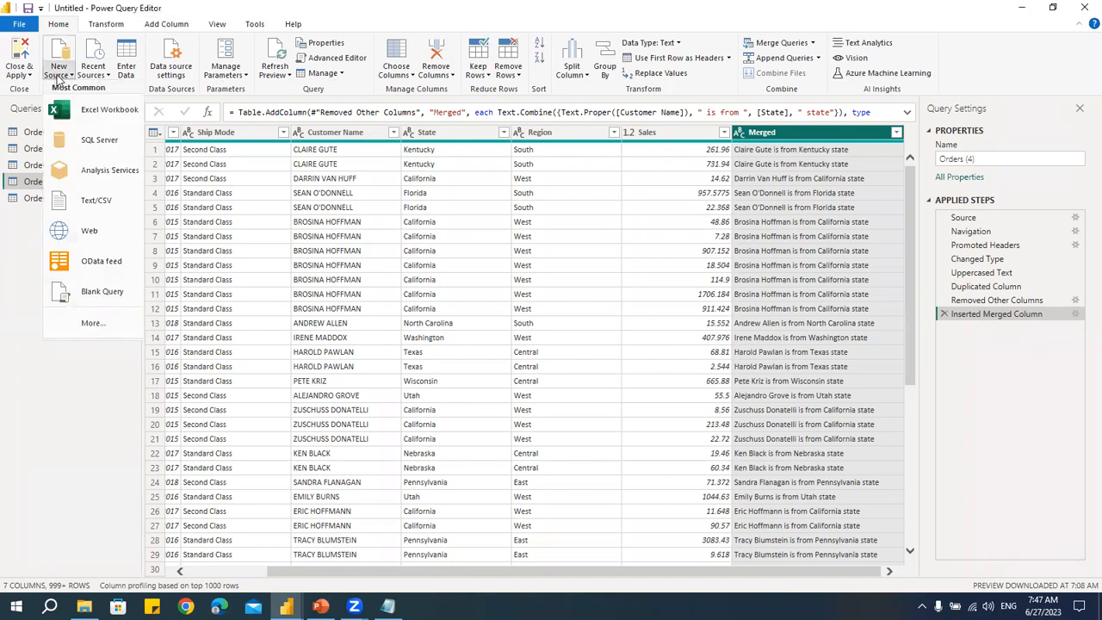
click(86, 111)
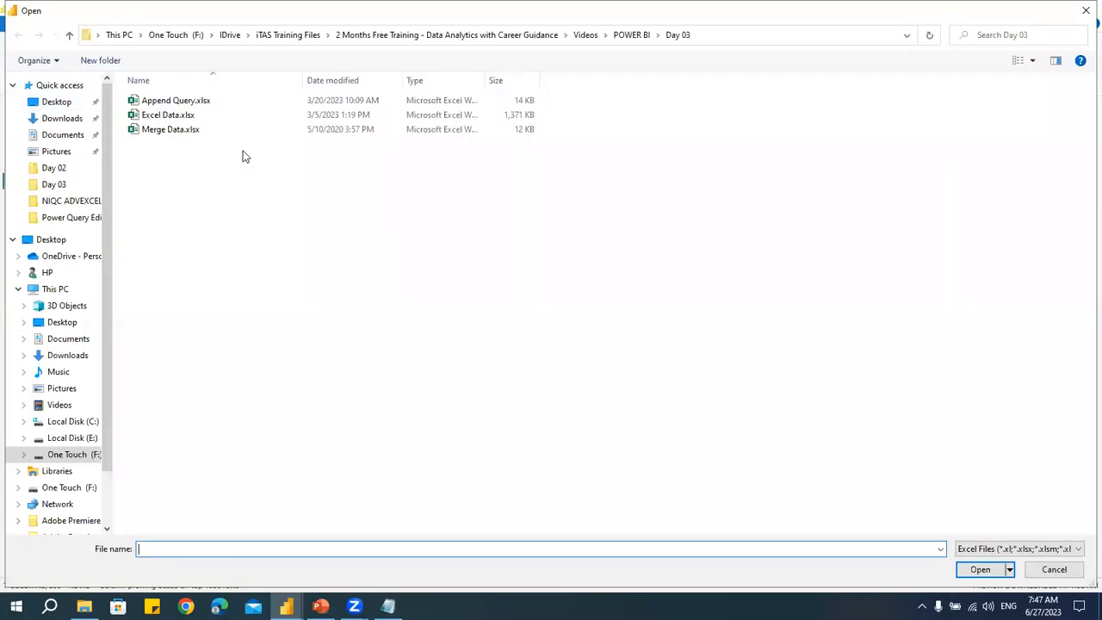
click(176, 101)
click(985, 572)
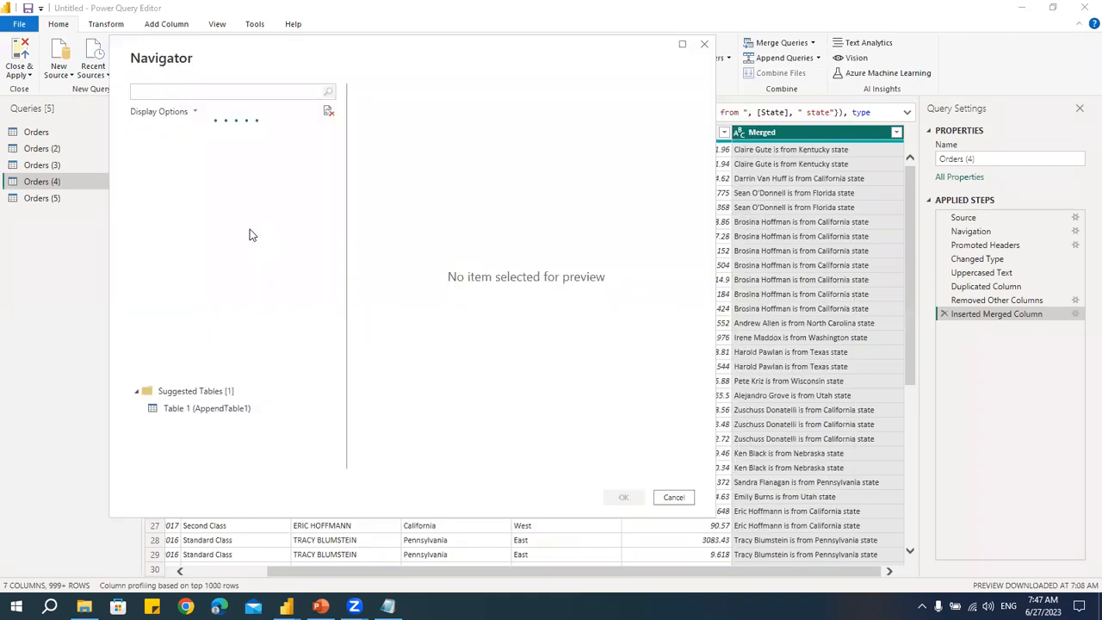
click(151, 155)
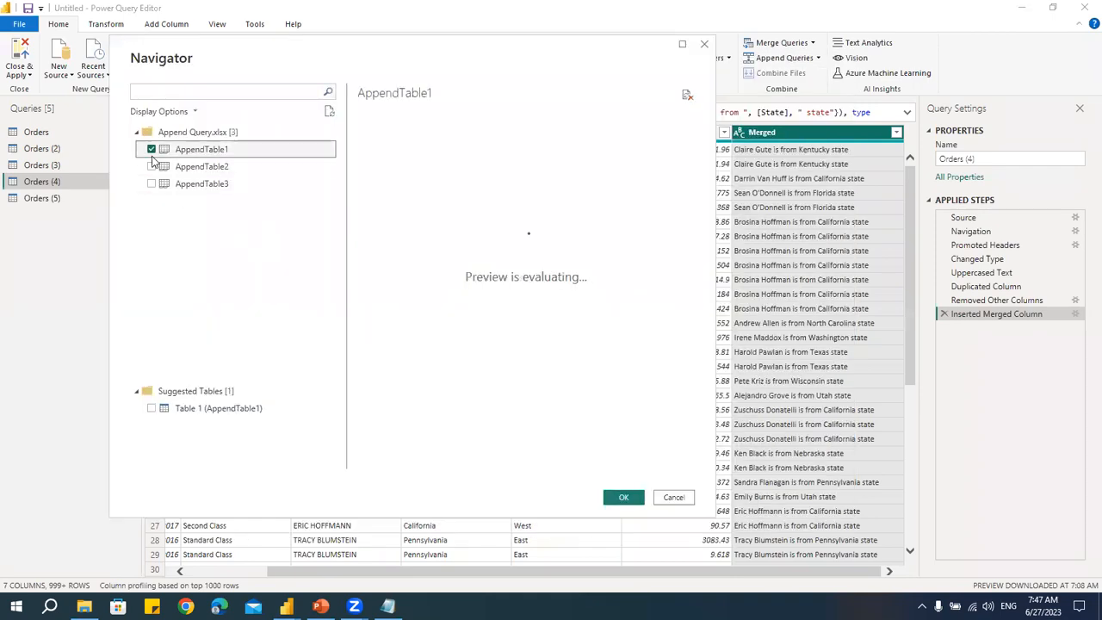
click(152, 166)
click(152, 184)
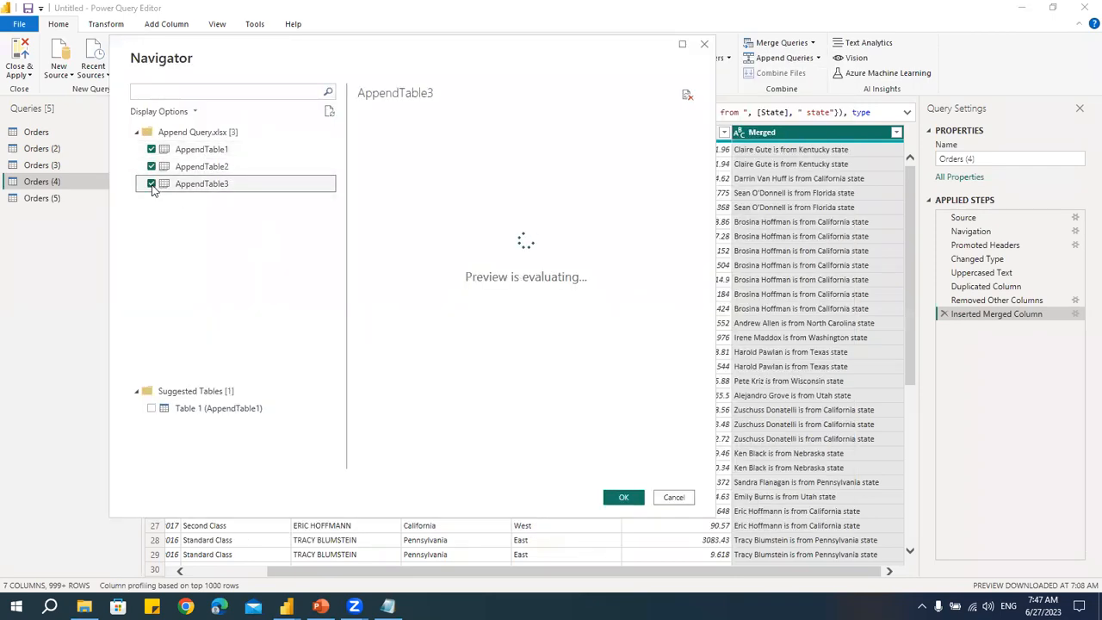
click(627, 498)
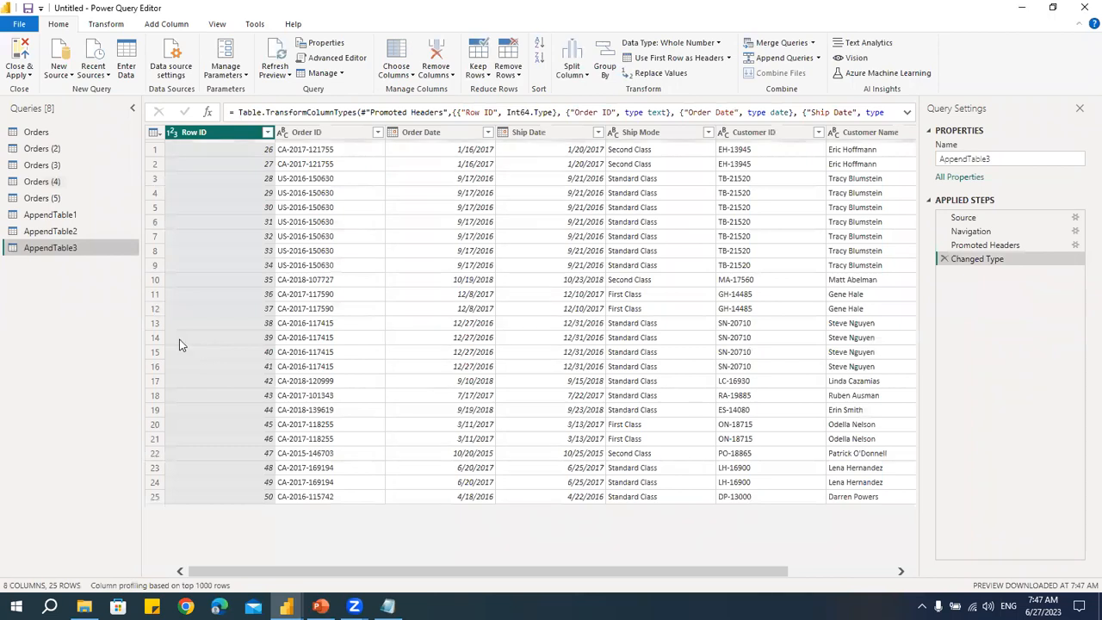
- Preview each of the three AppendTable queries in turn
click(66, 215)
click(69, 234)
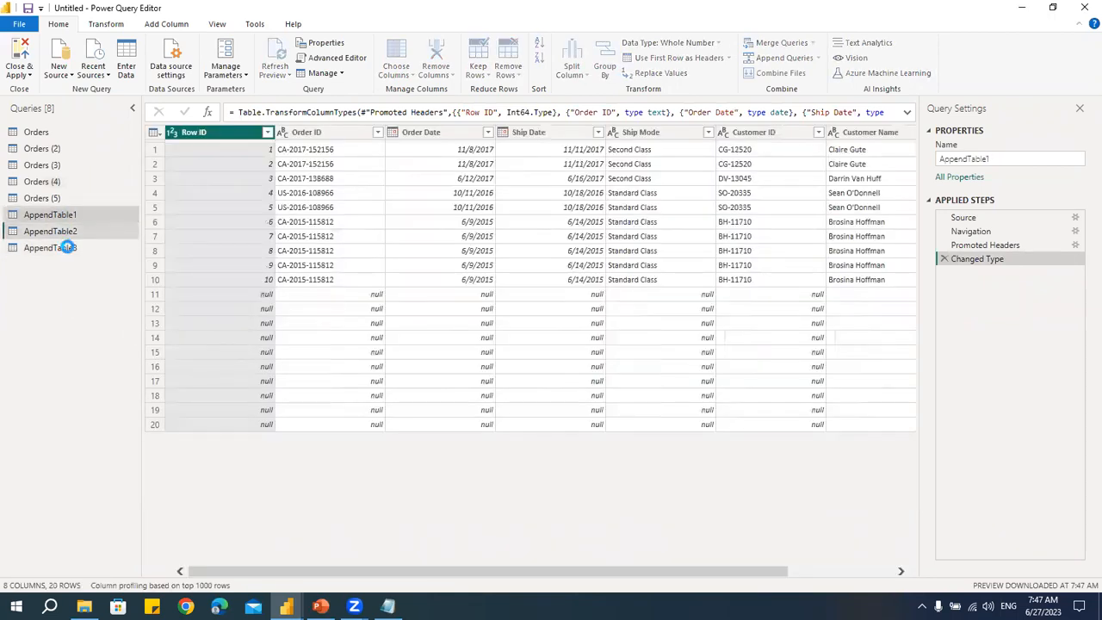
click(67, 247)
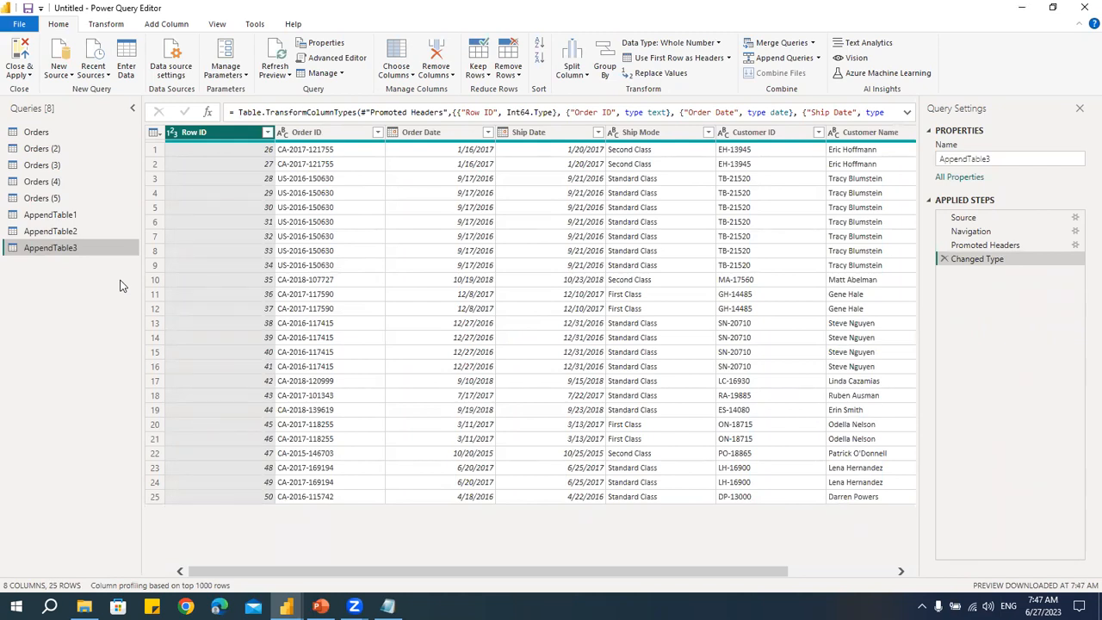
click(72, 215)
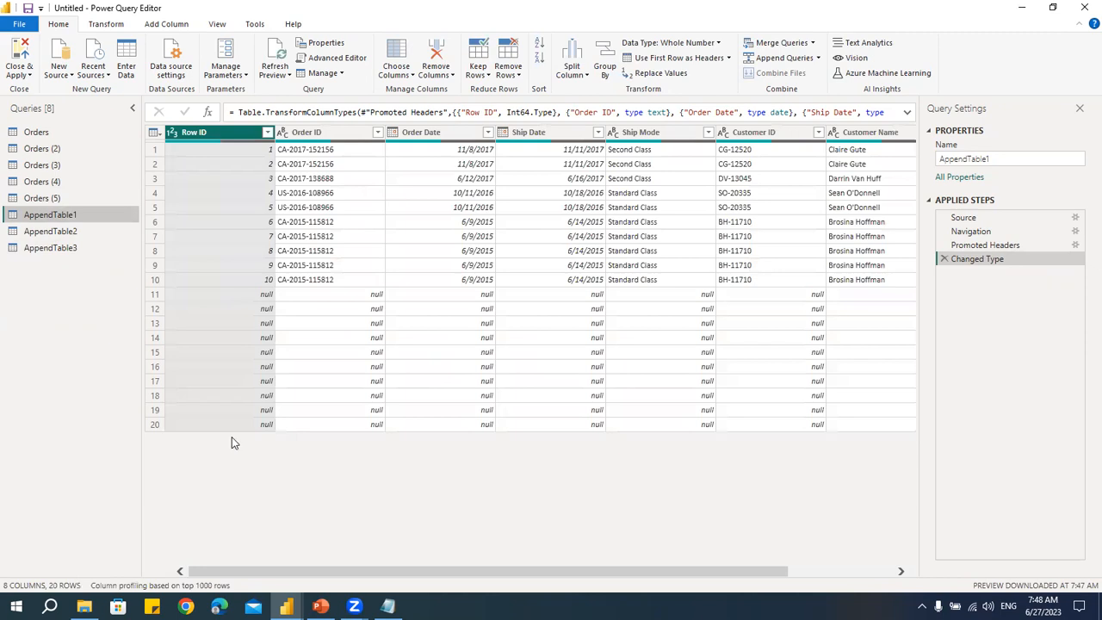
click(76, 231)
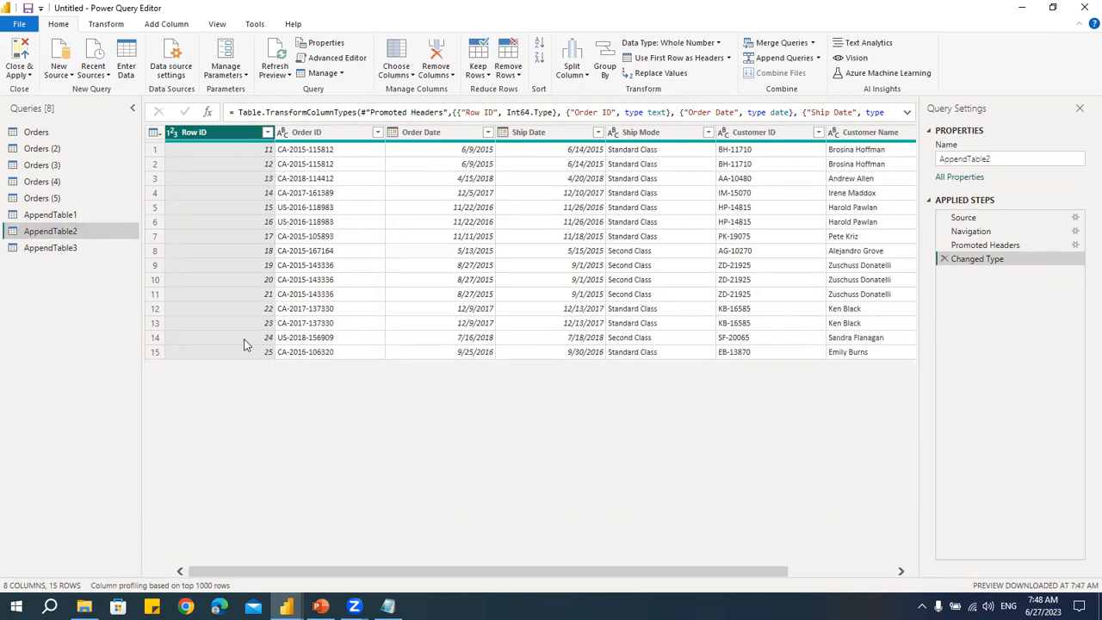
- Open Append Queries as New and compare the two-table and three-or-more-table options
click(66, 216)
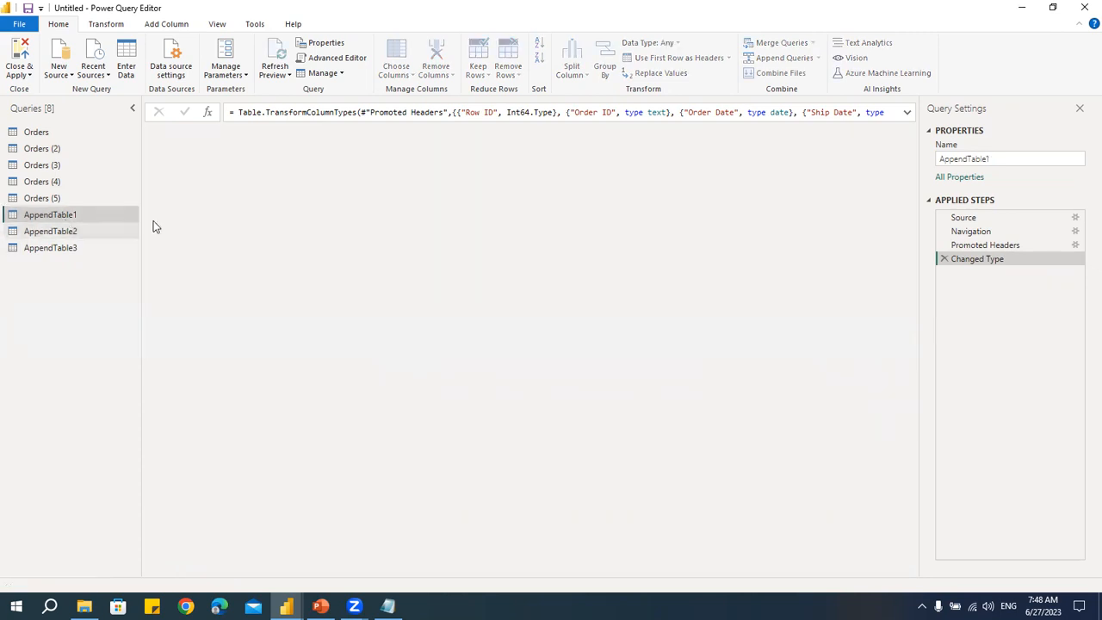
click(95, 232)
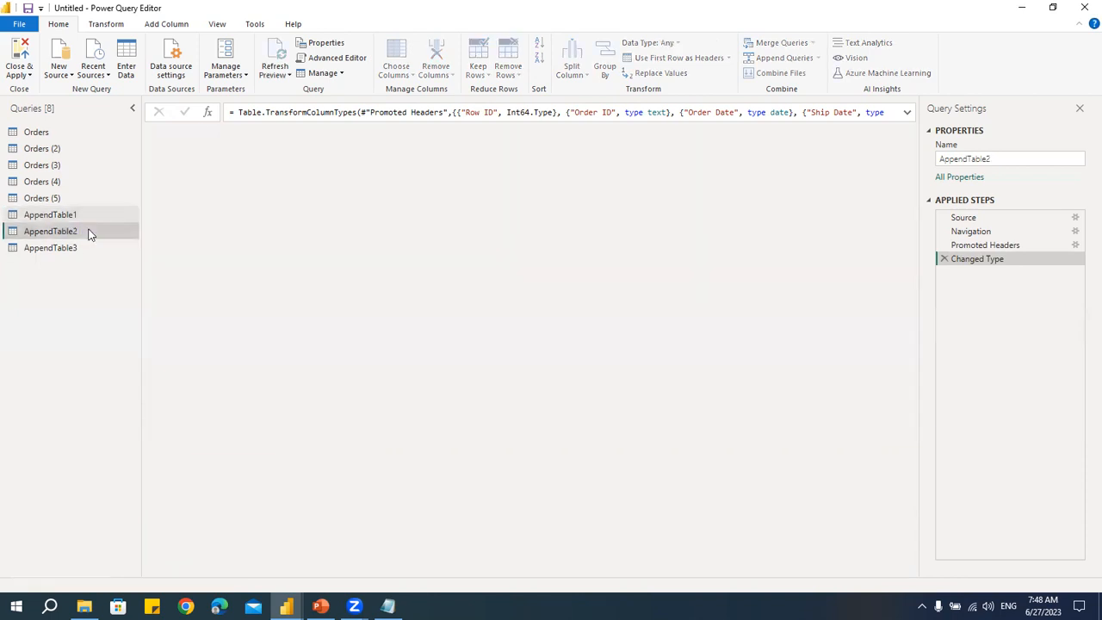
click(67, 249)
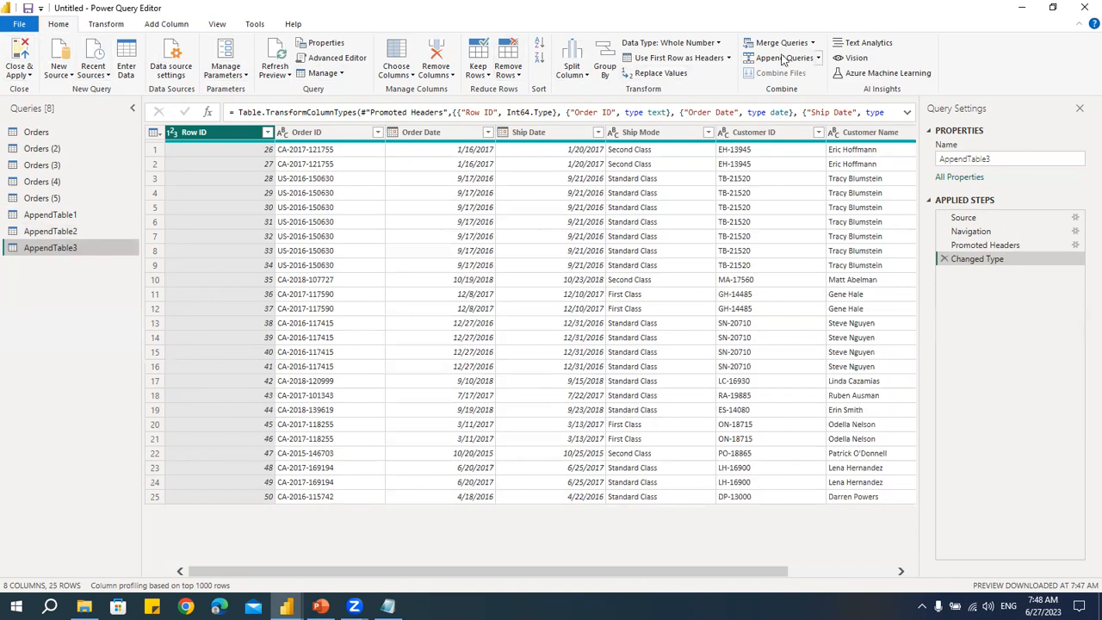
click(819, 59)
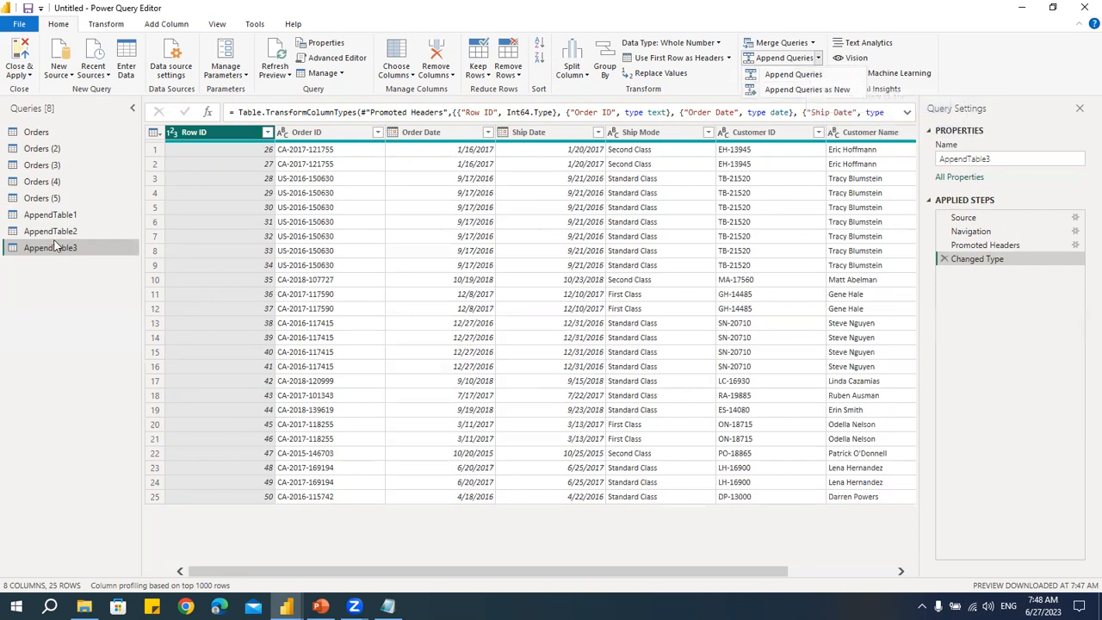
click(800, 91)
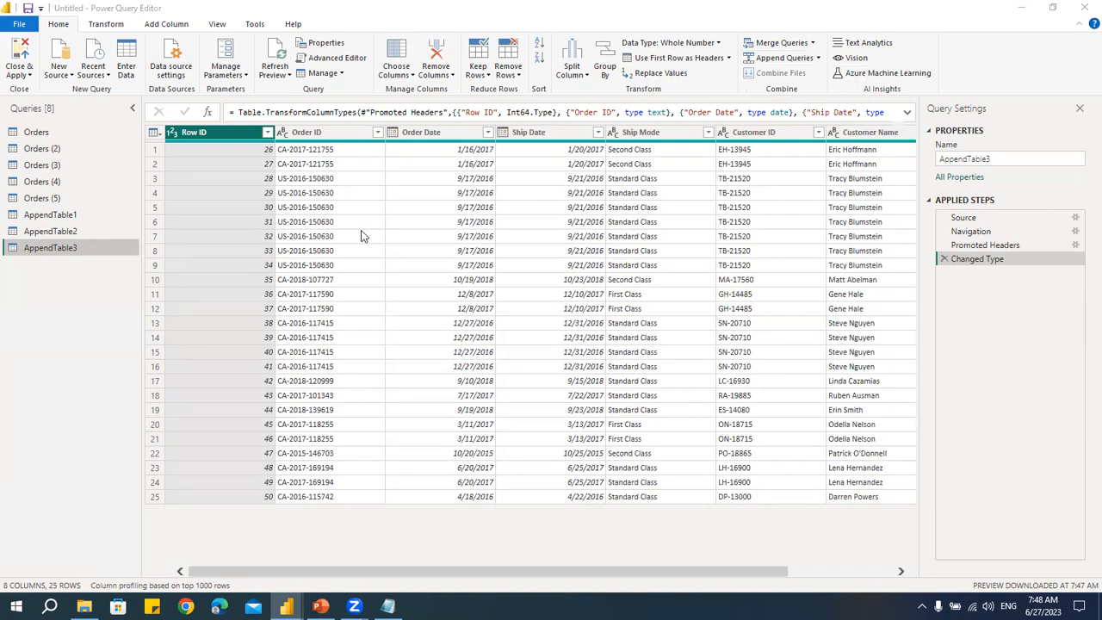
drag(481, 207, 358, 71)
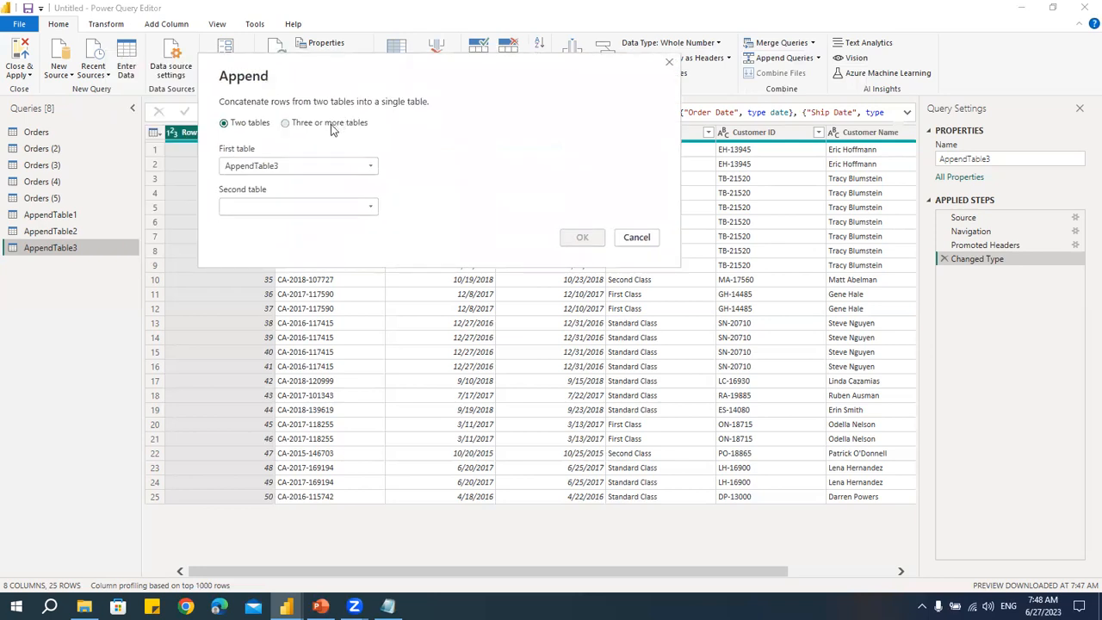
click(331, 124)
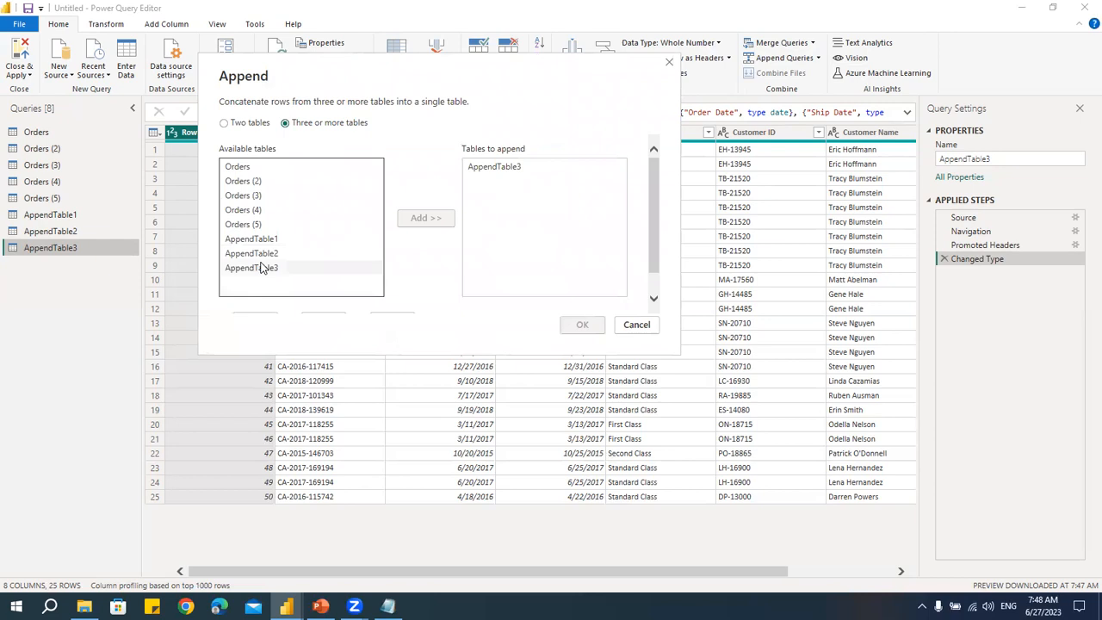
click(248, 124)
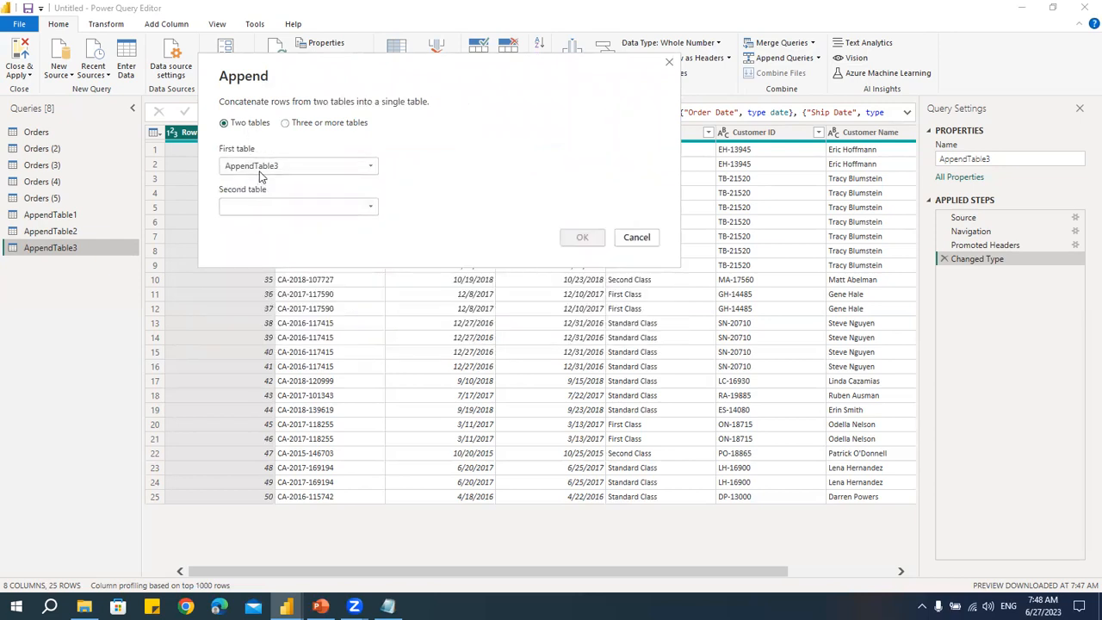
- Append AppendTable1, AppendTable2 and AppendTable3 together into a new query
click(261, 171)
click(272, 252)
click(276, 208)
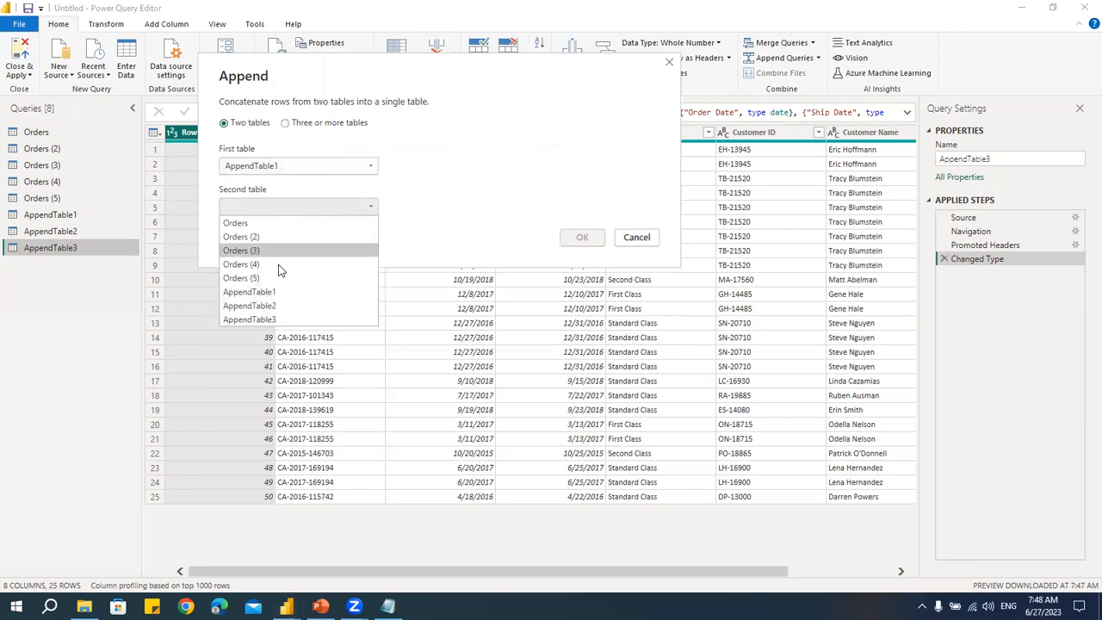
click(281, 304)
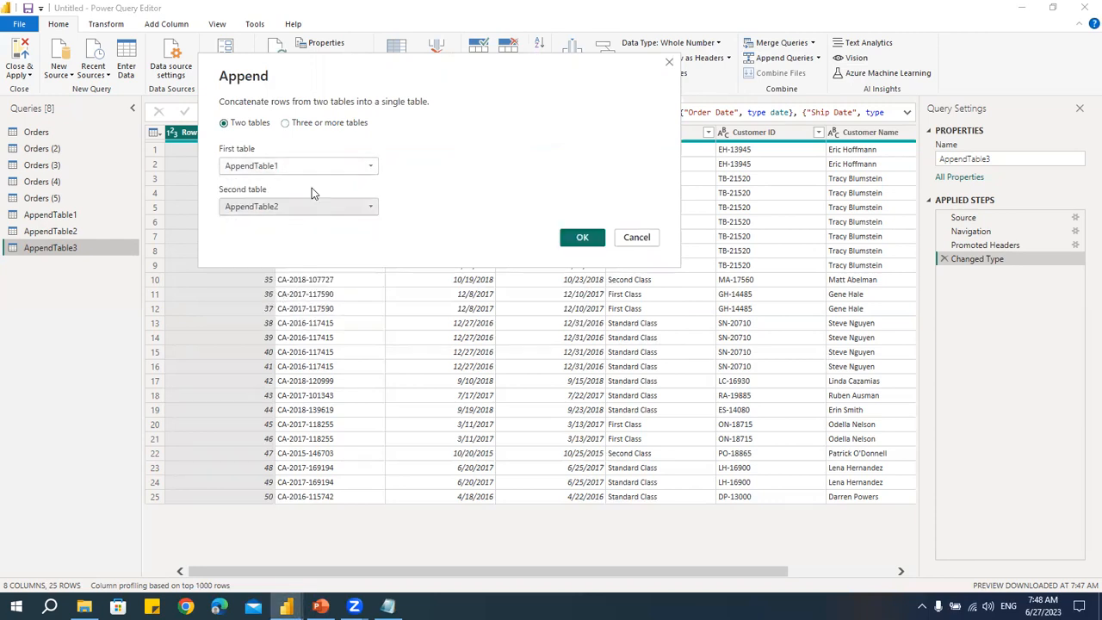
click(304, 123)
click(508, 178)
click(275, 268)
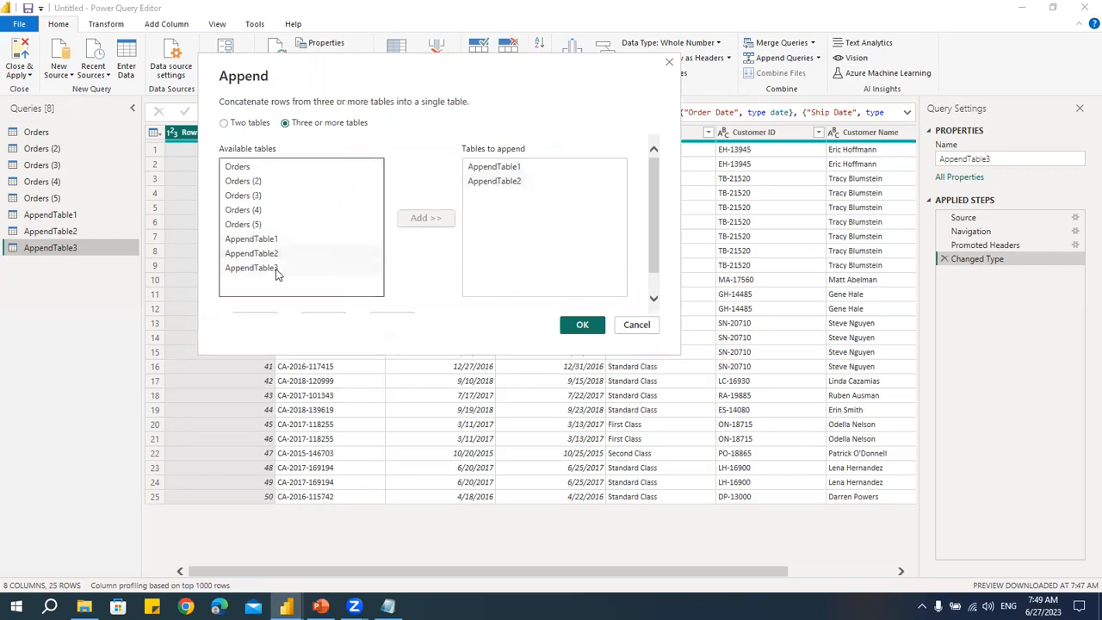
click(425, 218)
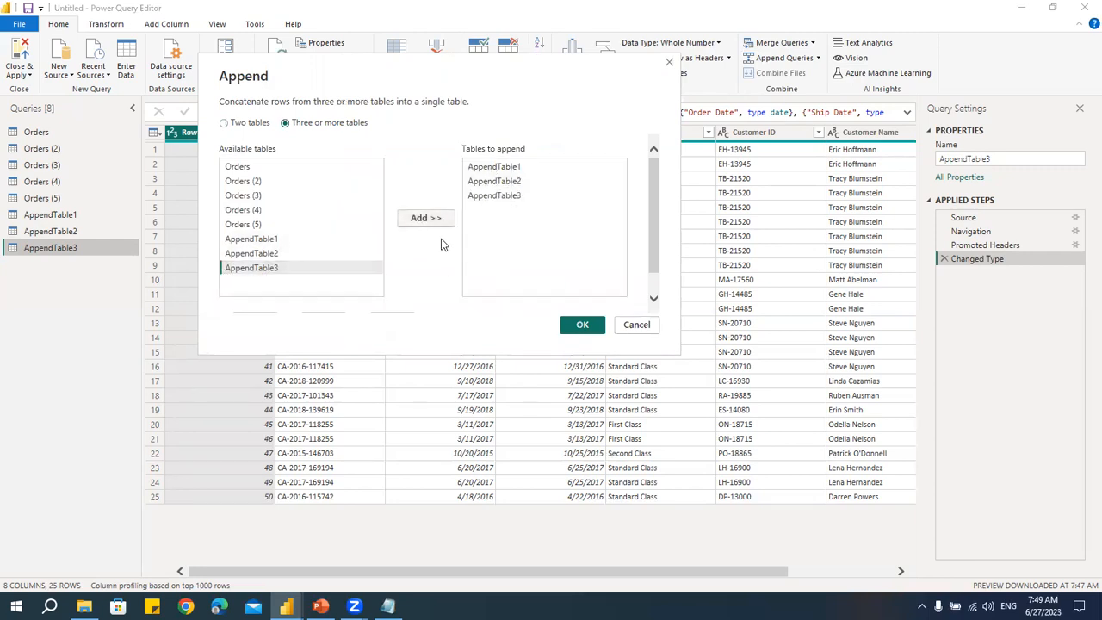
drag(422, 68, 291, 30)
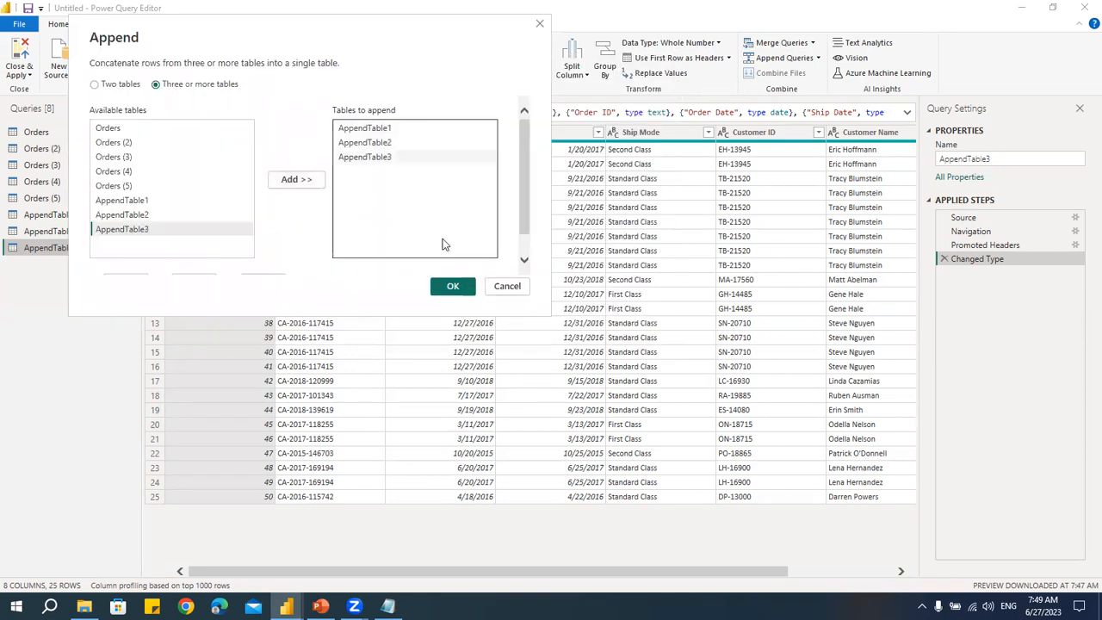
click(453, 287)
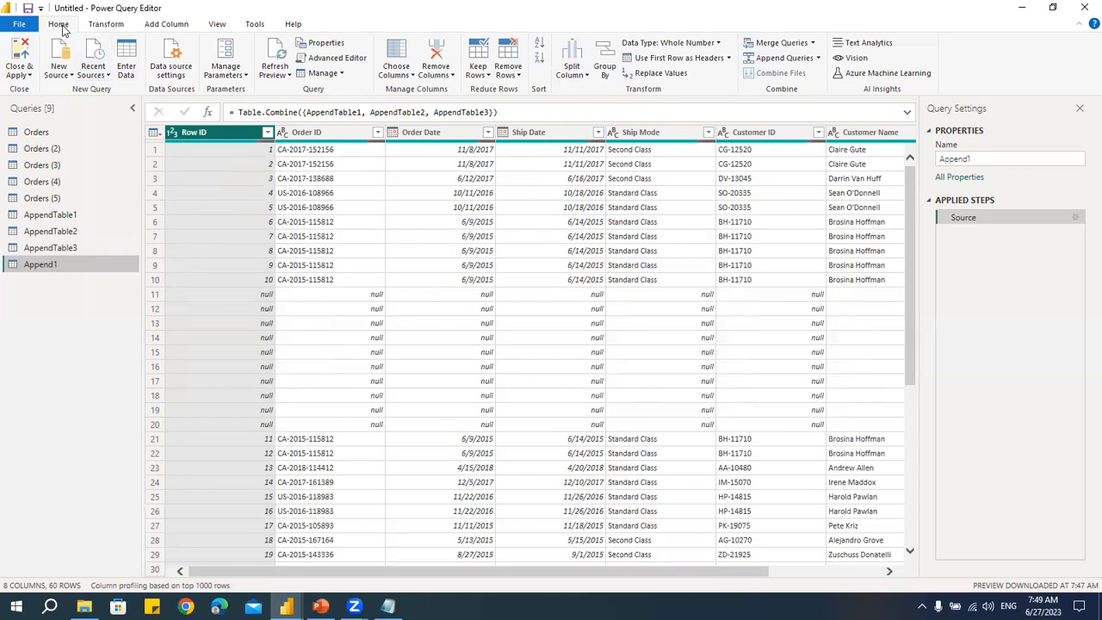
- Remove the blank rows from the Append1 query
click(512, 76)
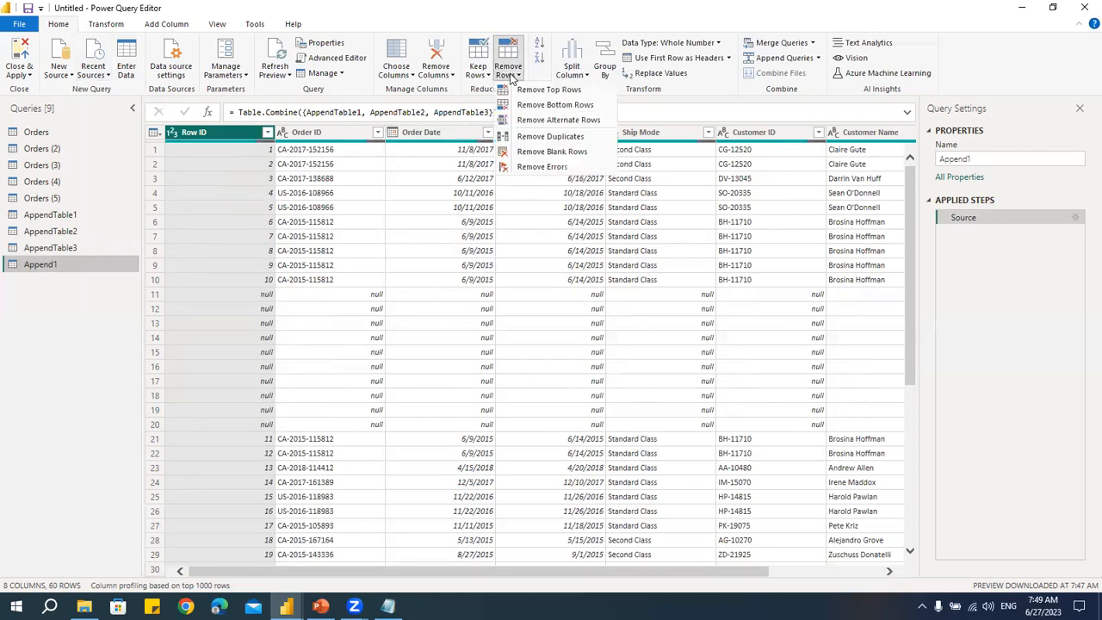
click(527, 152)
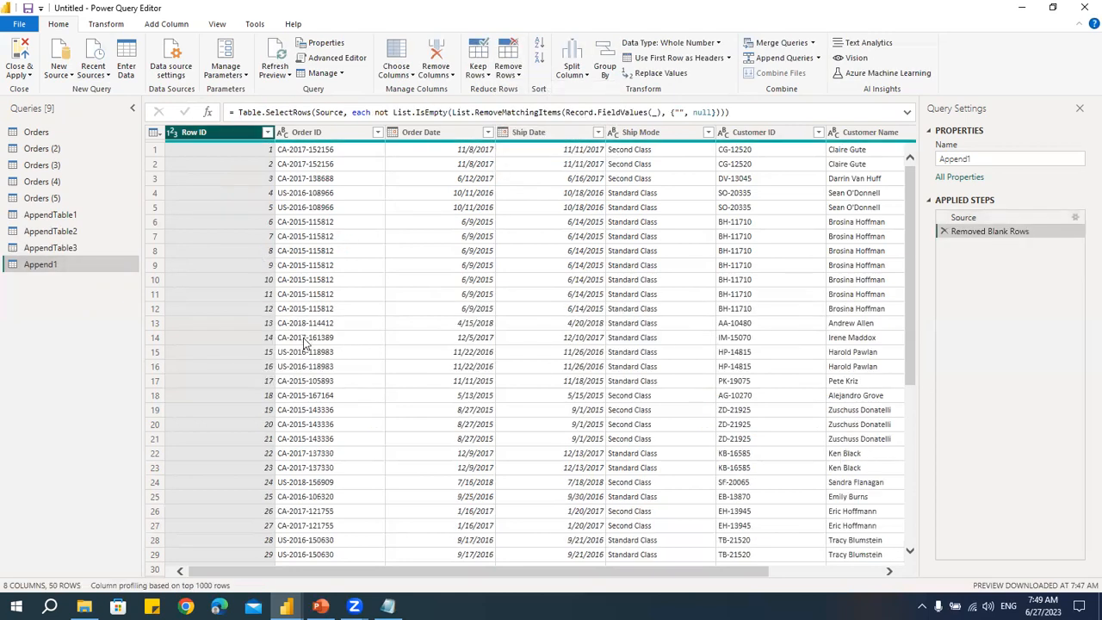
scroll(308, 353, down, 7)
scroll(317, 385, up, 7)
drag(430, 574, 633, 575)
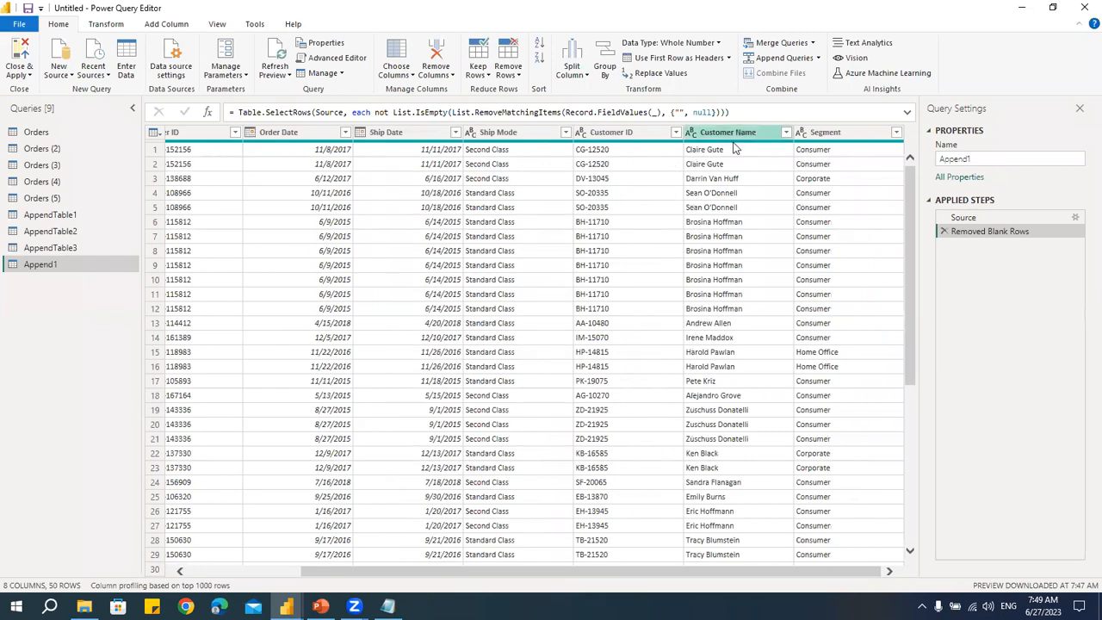
- Import MergeTable1 and MergeTable2 from the Merge Data.xlsx workbook as new queries
click(72, 215)
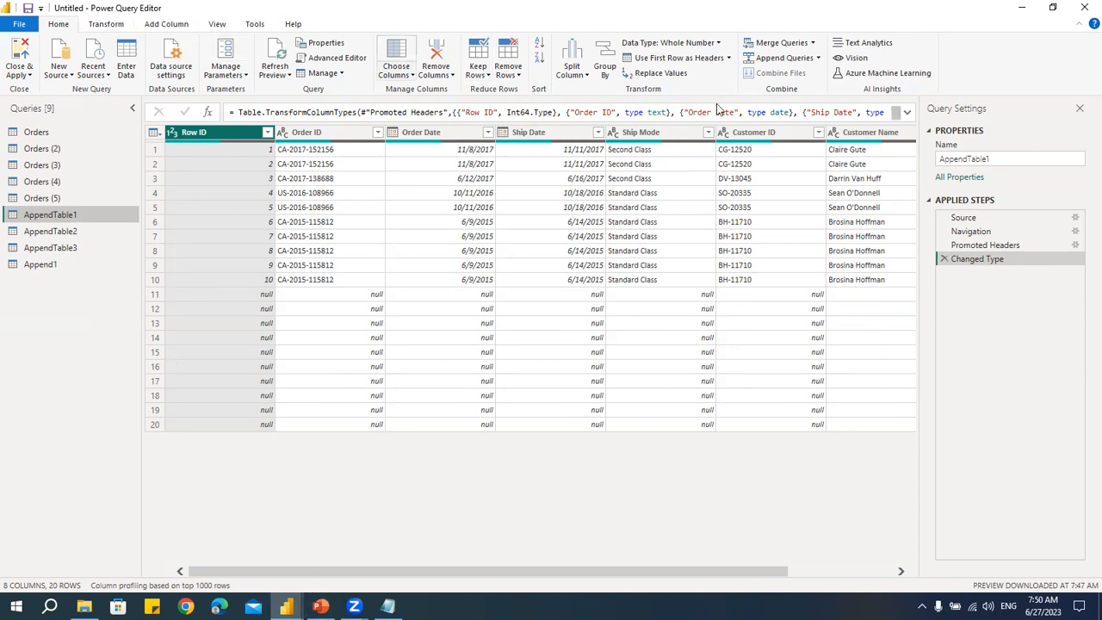
click(53, 73)
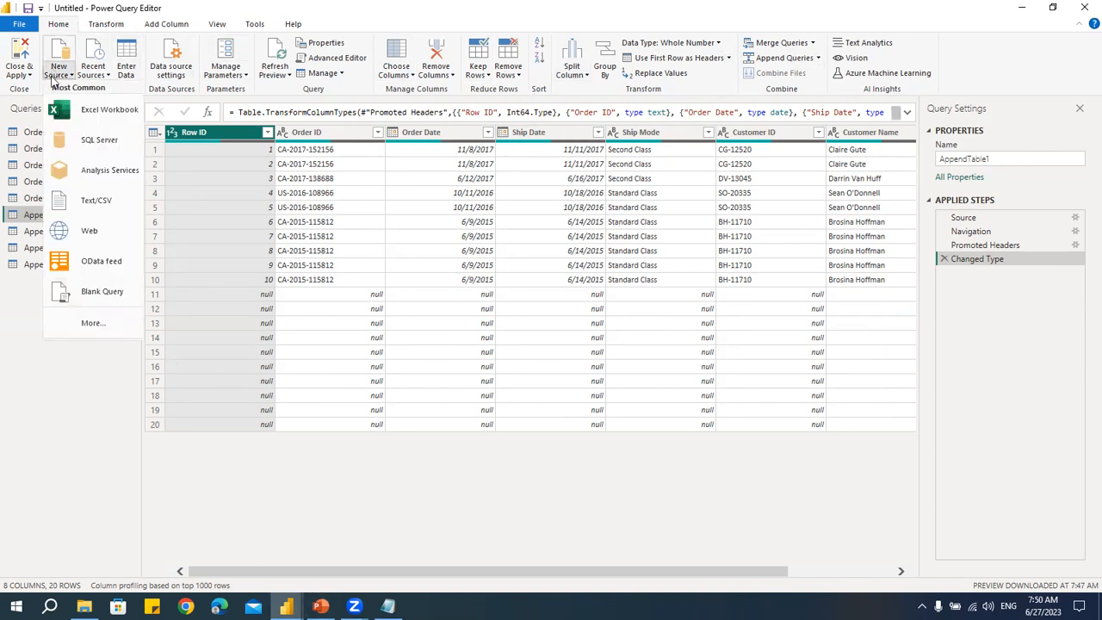
click(370, 316)
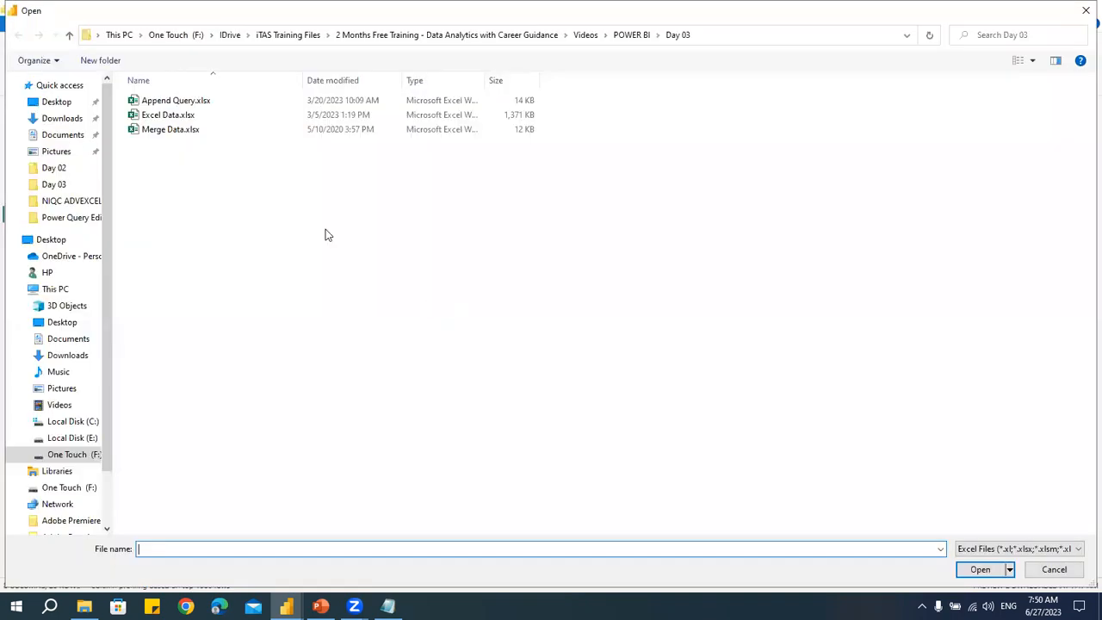
click(187, 129)
click(979, 570)
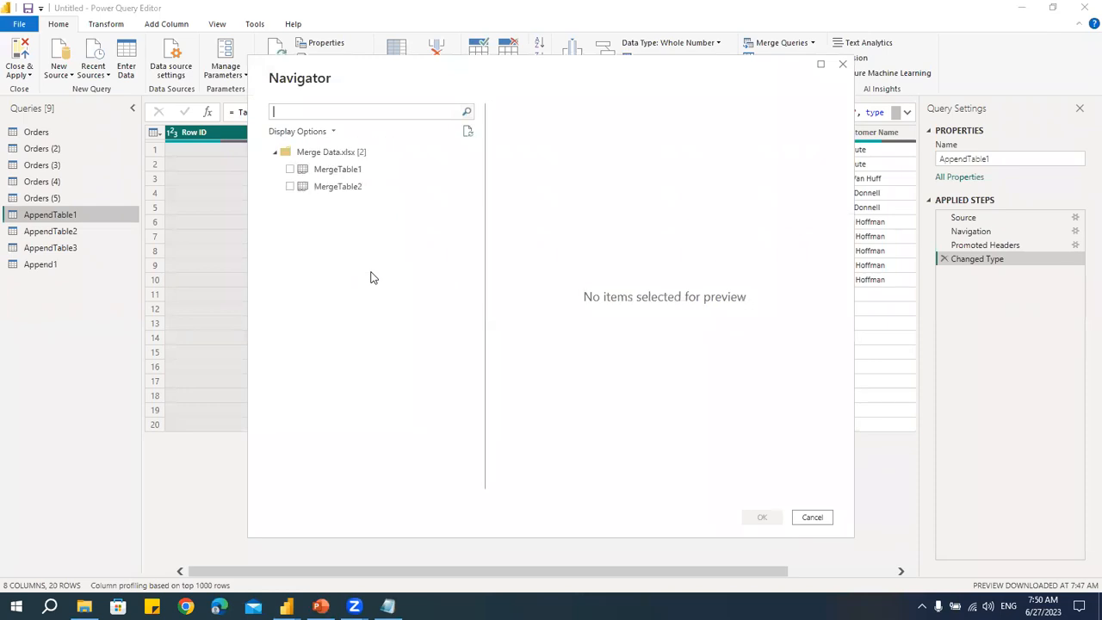
click(291, 170)
click(291, 187)
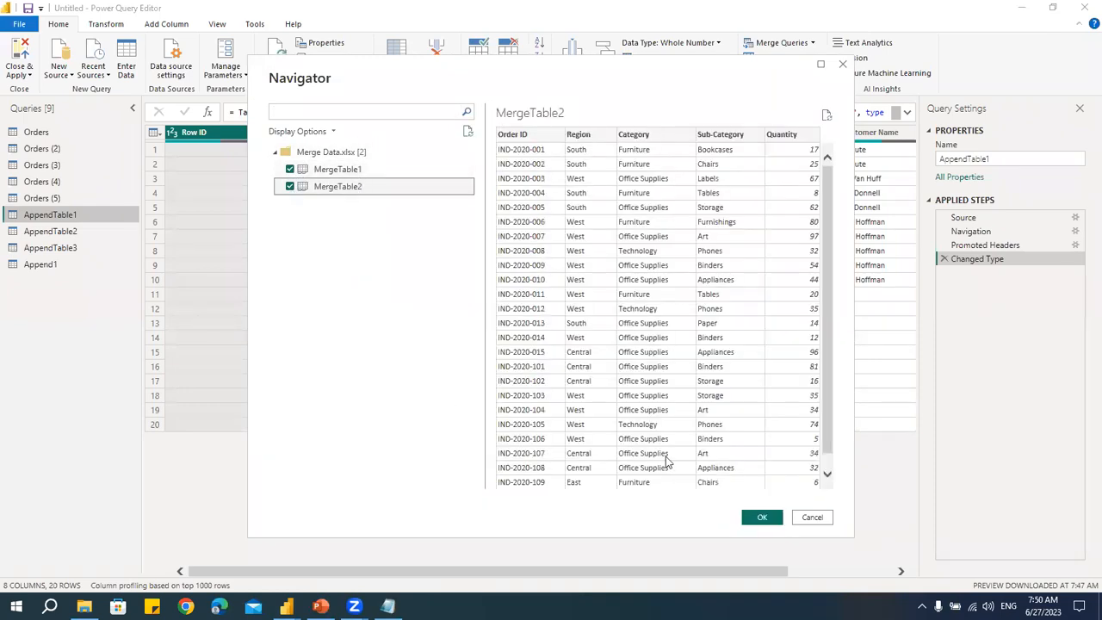
click(763, 517)
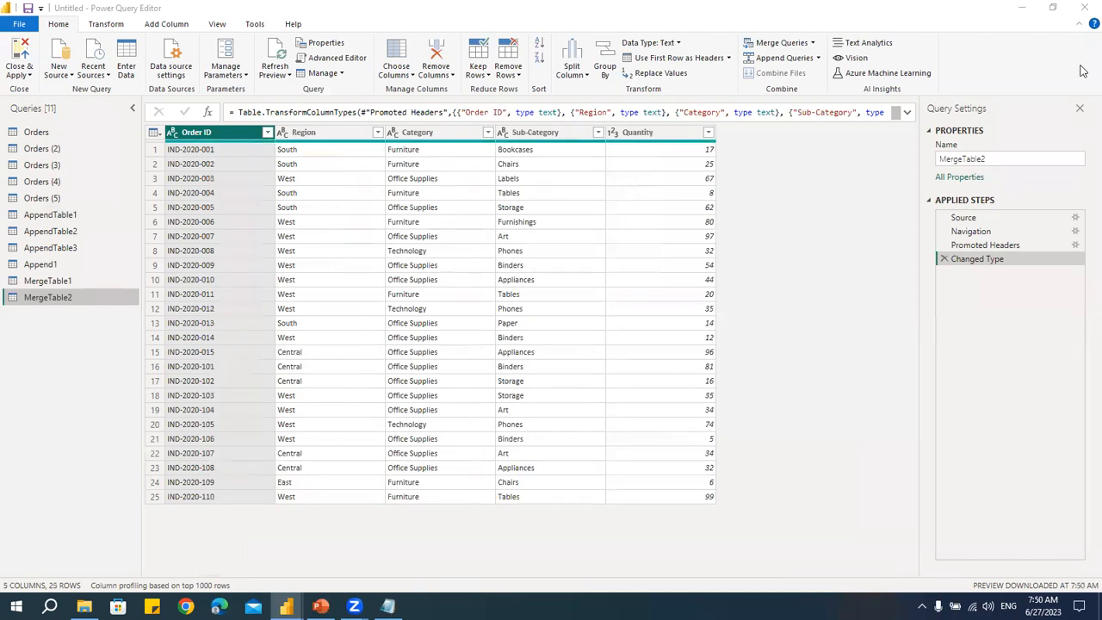
- Compare the MergeTable1 and MergeTable2 queries by switching between them
click(68, 283)
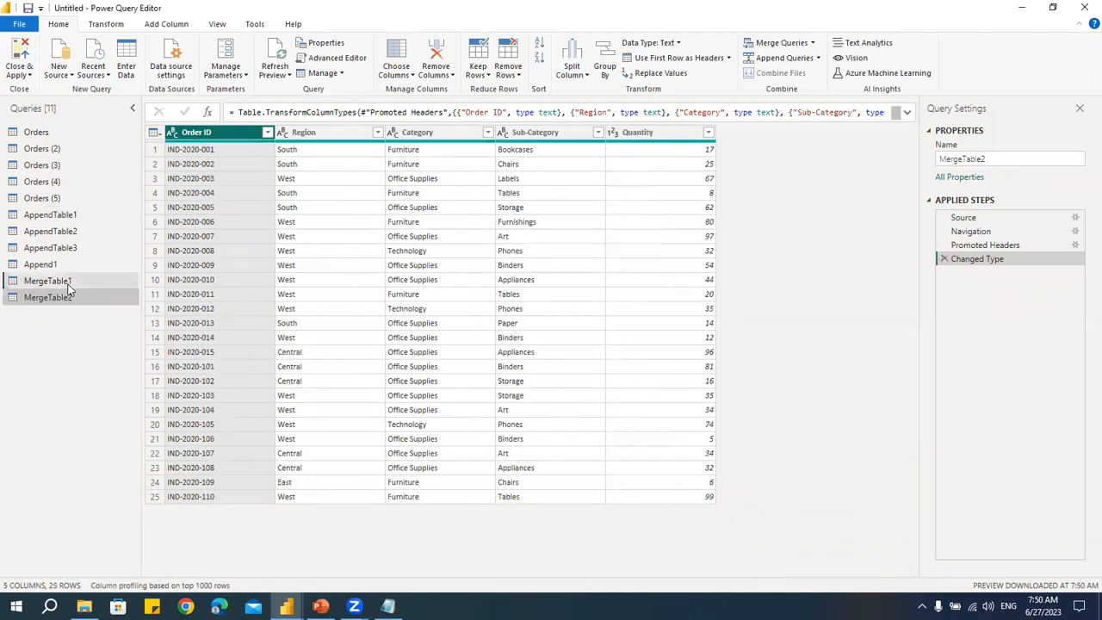
click(68, 299)
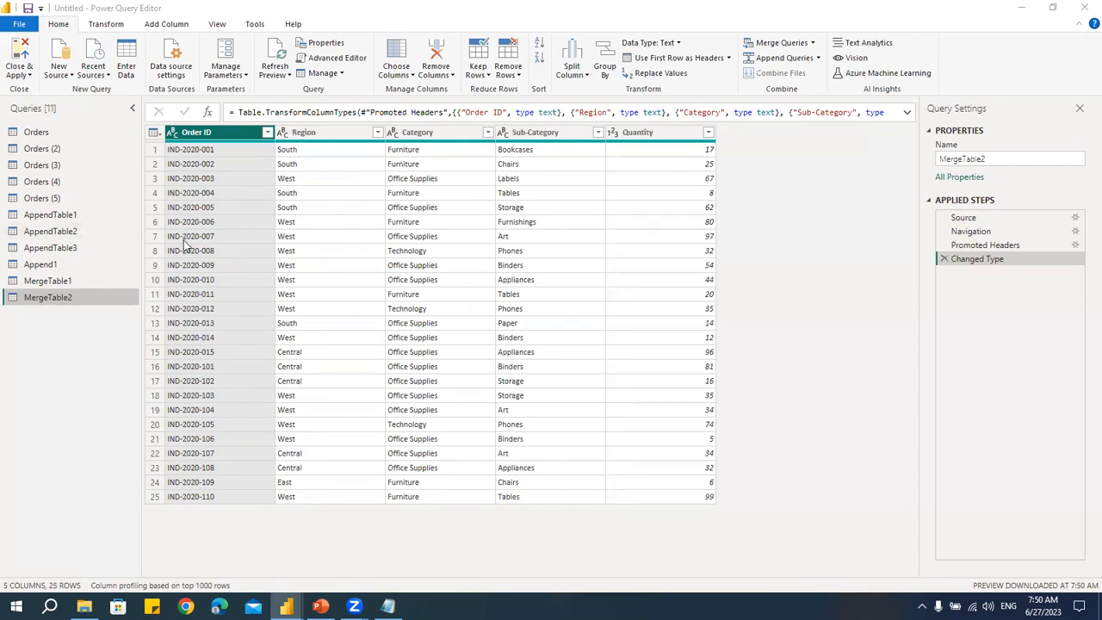
click(69, 280)
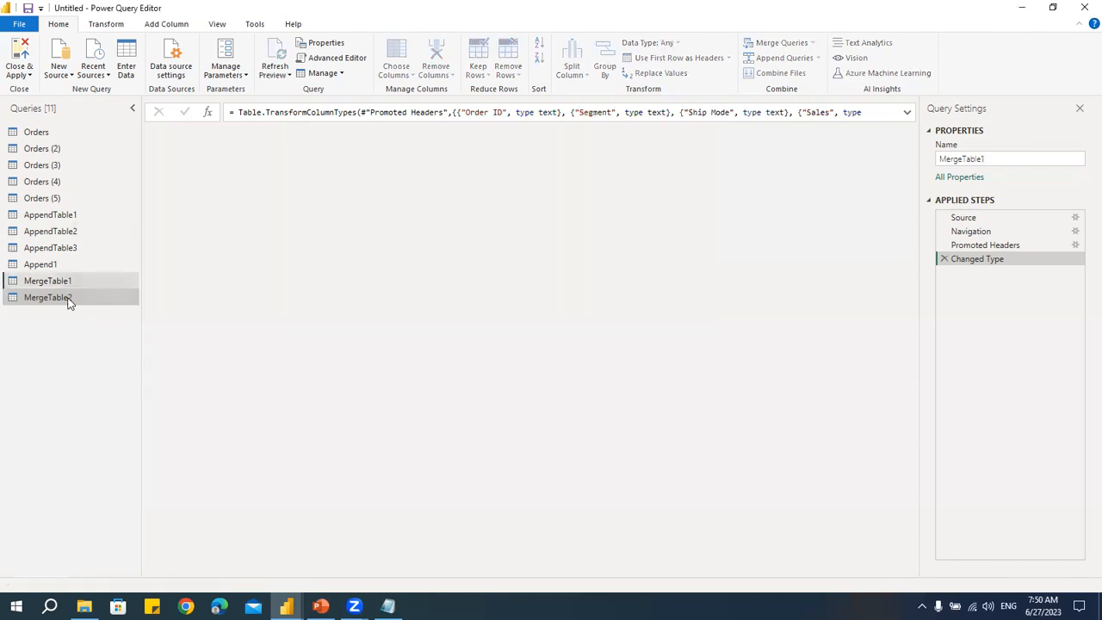
click(71, 298)
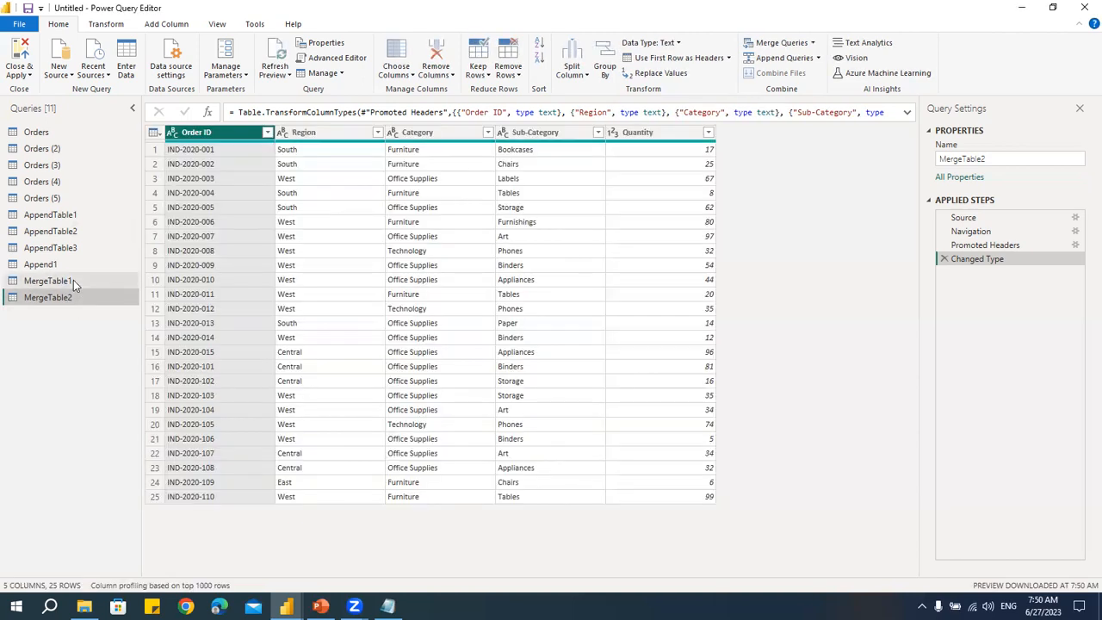
click(73, 279)
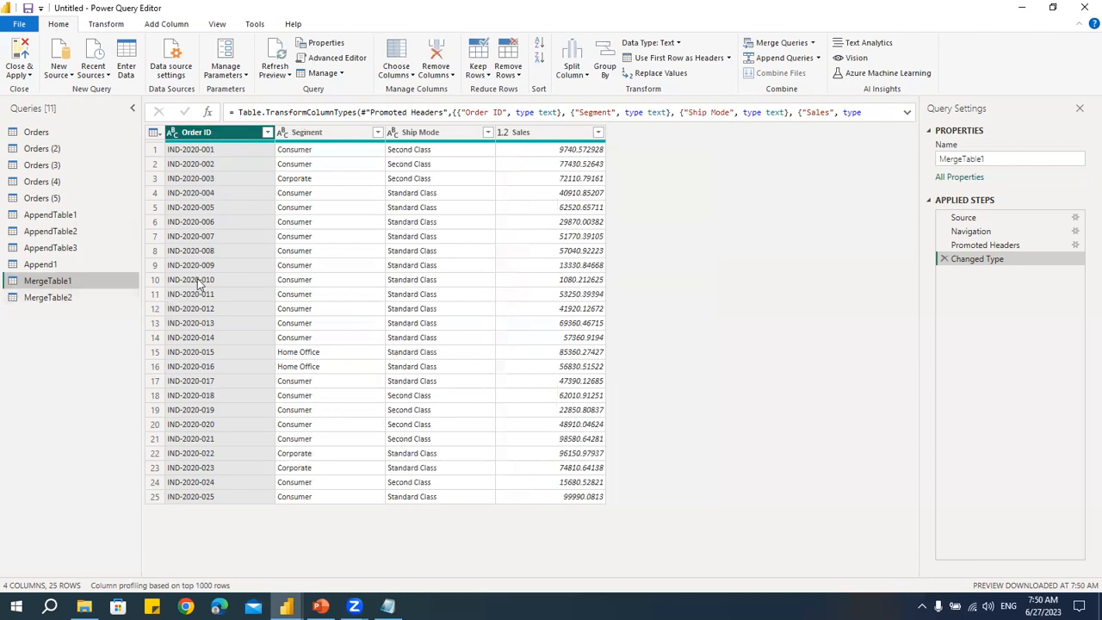
click(62, 298)
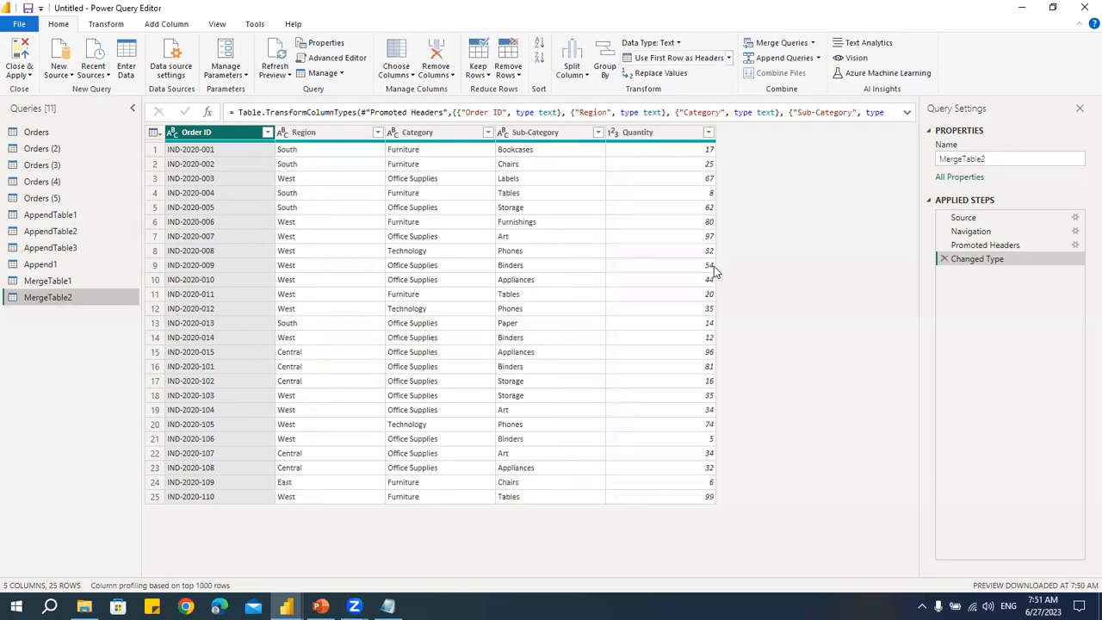
click(76, 284)
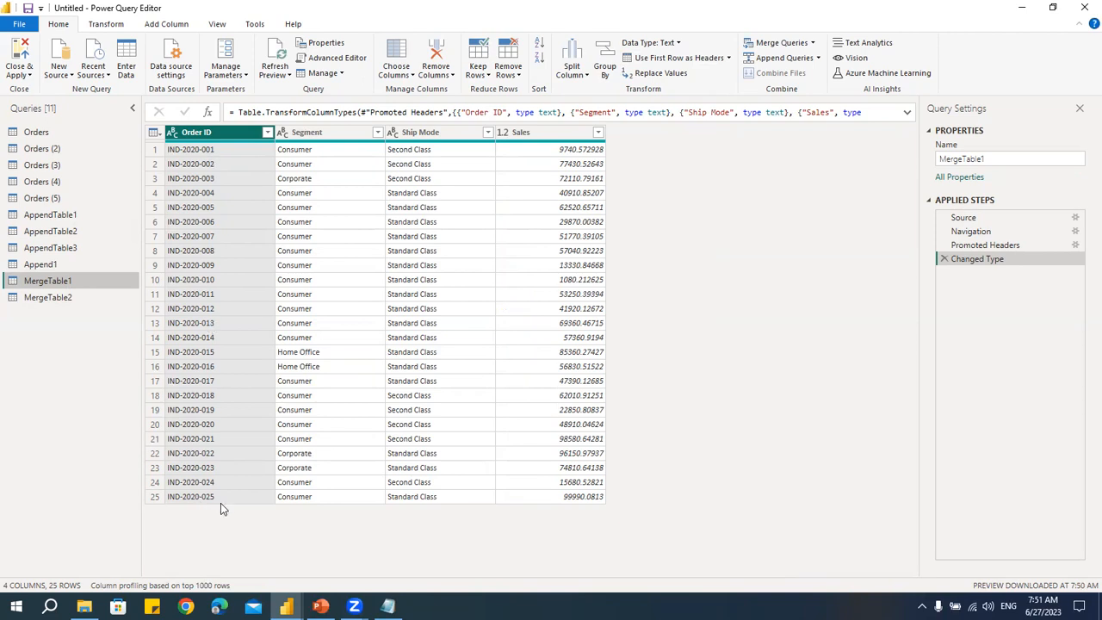
click(48, 298)
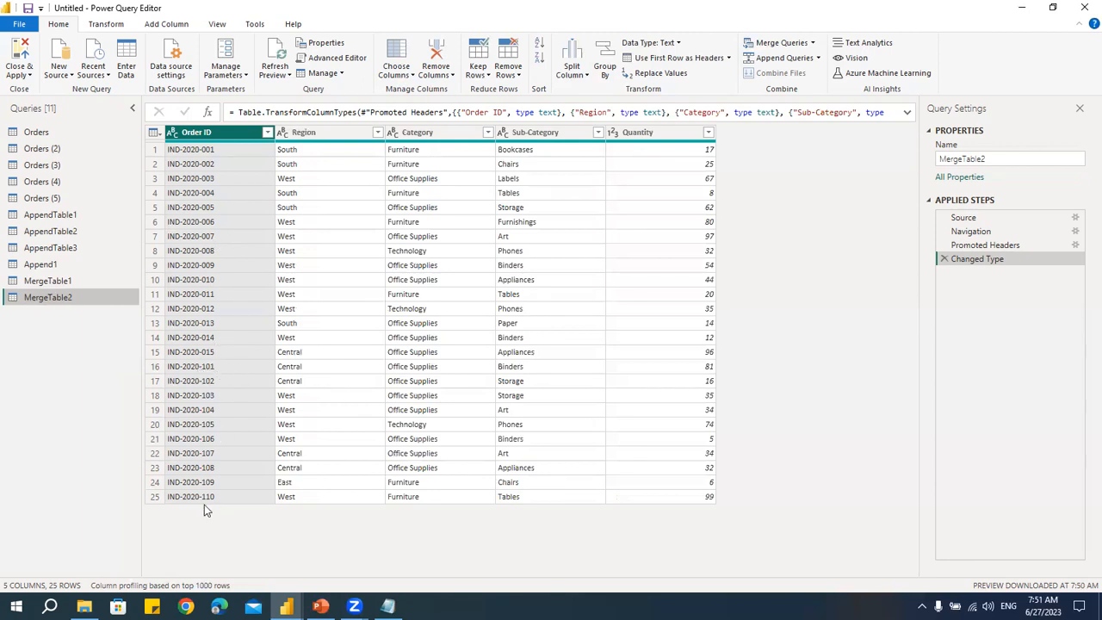
click(77, 282)
click(86, 297)
- Switch to Notepad and add an "- Inner Join" sub-point under Merge Tables in the outline
click(388, 606)
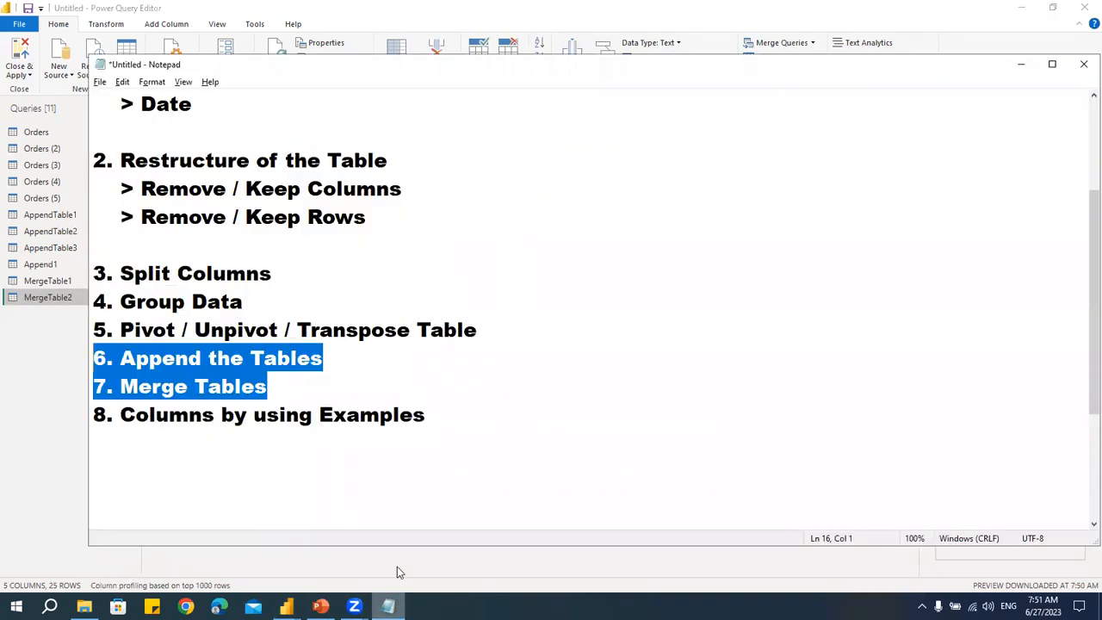
click(292, 386)
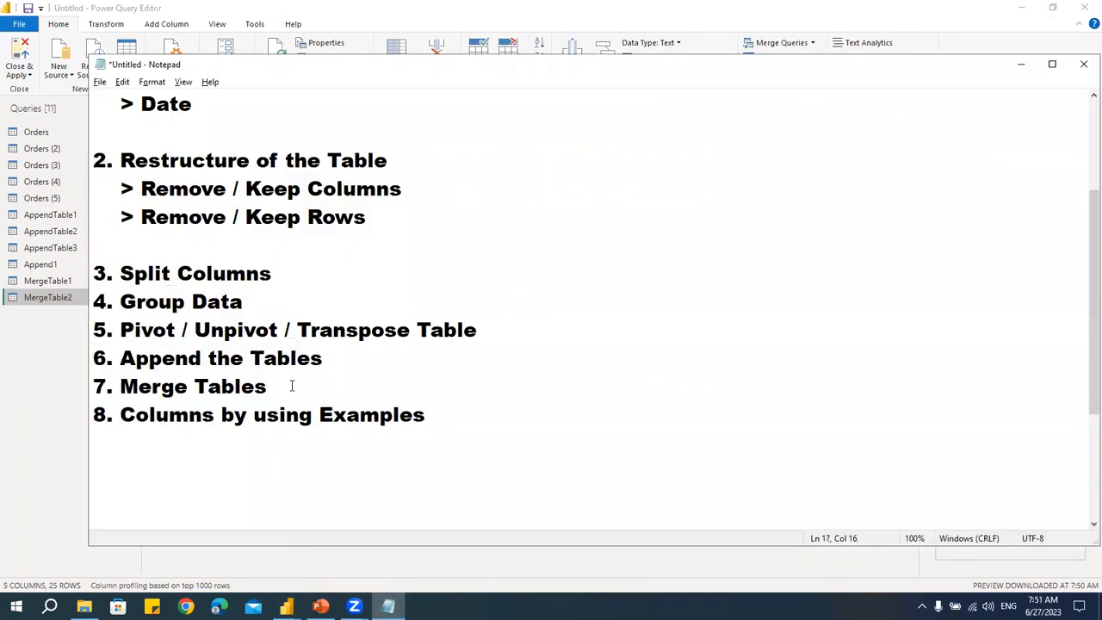
key(Return)
text(- Inner JOin)
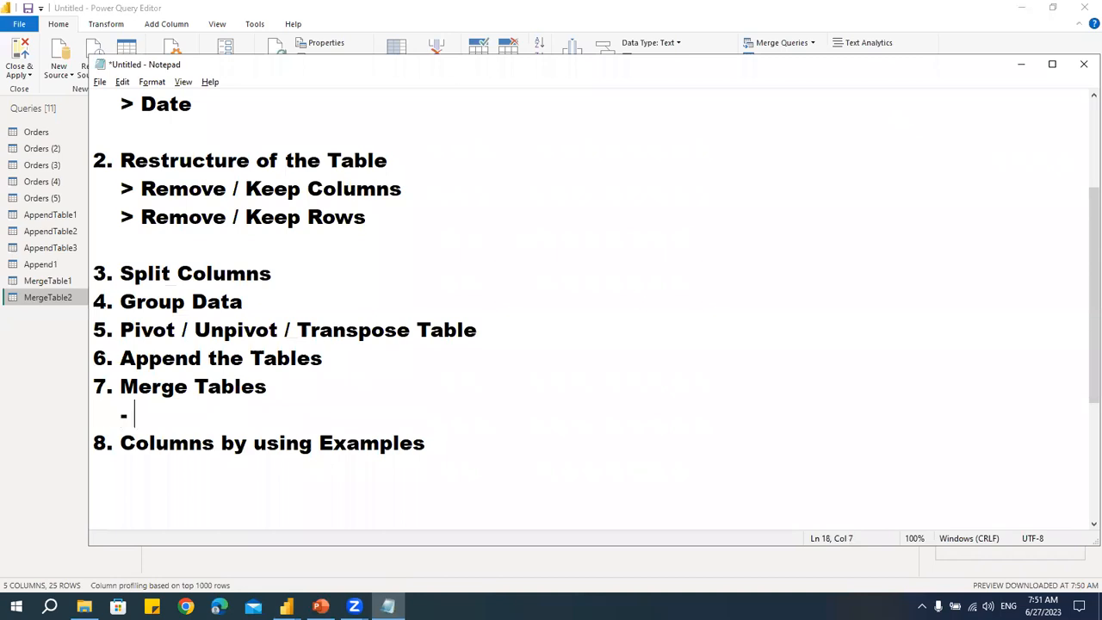
key(BackSpace)
key(BackSpace)
key(BackSpace)
text(oin)
key(Return)
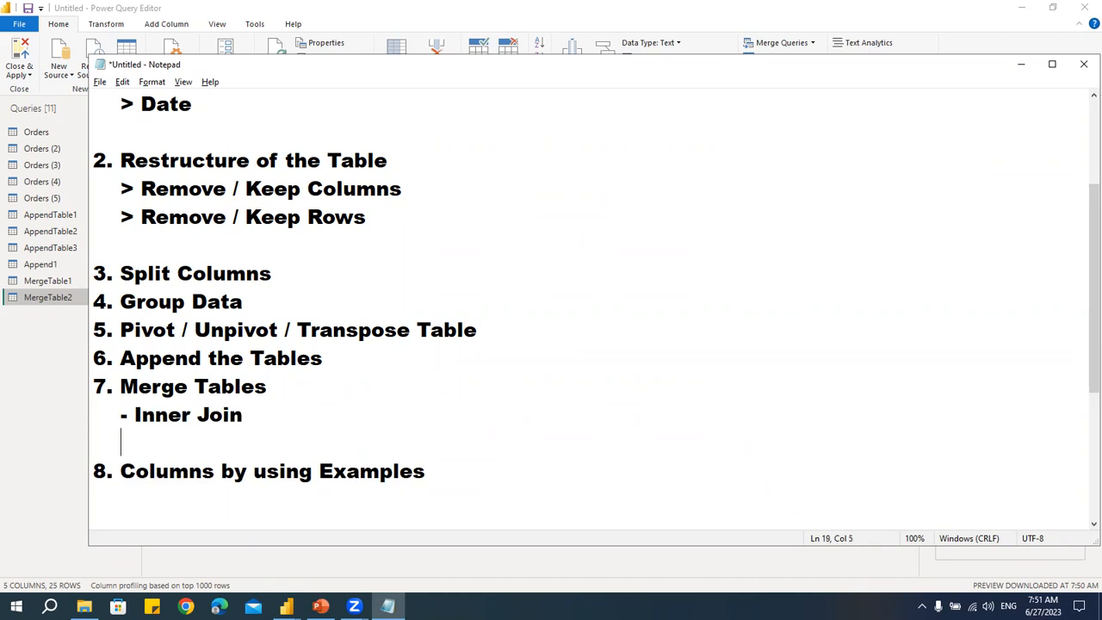
- Add "- Left Join", "- Right Join" and "- Full Outer Join" sub-points under Merge Tables in the outline
text(- )
text(Left)
key(BackSpace)
key(BackSpace)
text(eft Join)
key(Return)
text(- Right Join)
key(Return)
text(- Full O)
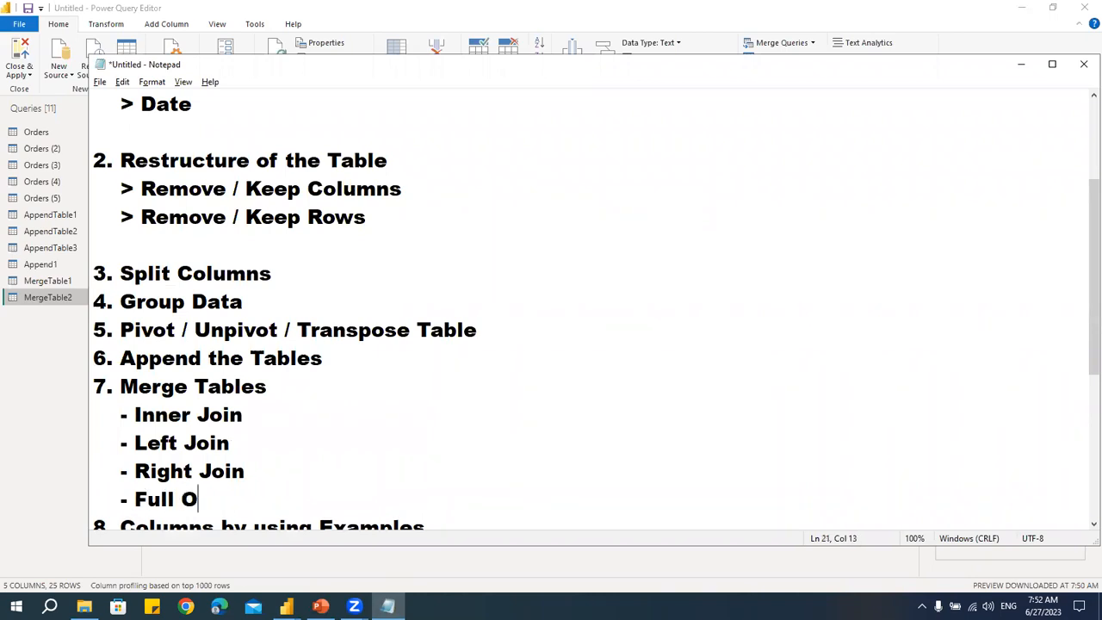
text(uter Join)
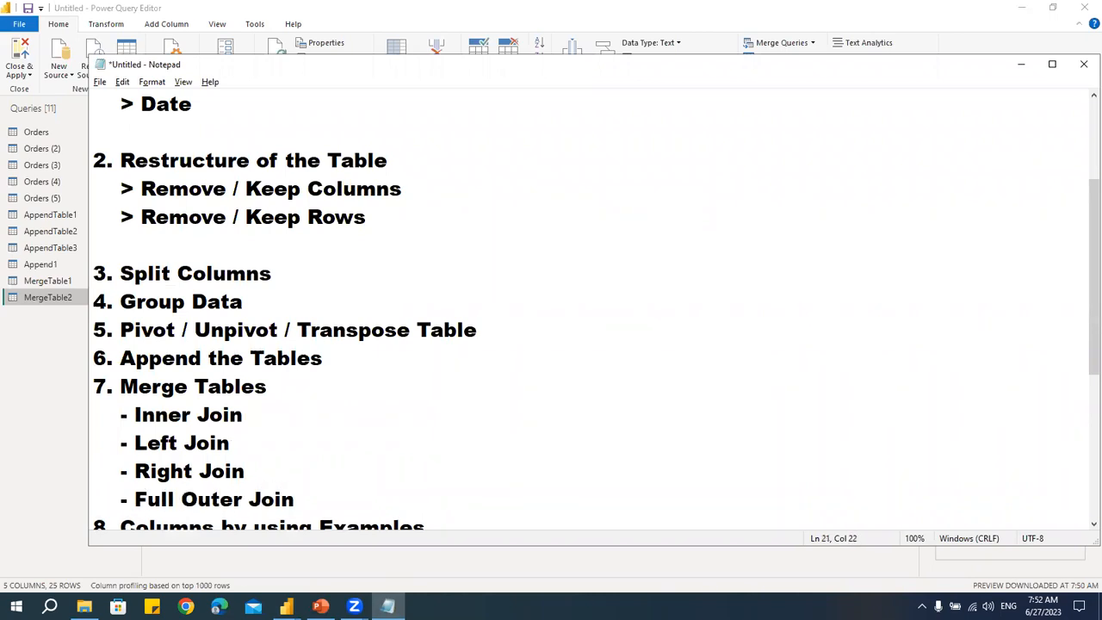
- Delete the word "Full" from the Full Outer Join sub-point so it reads "- Outer Join"
scroll(275, 364, down, 3)
scroll(141, 331, up, 1)
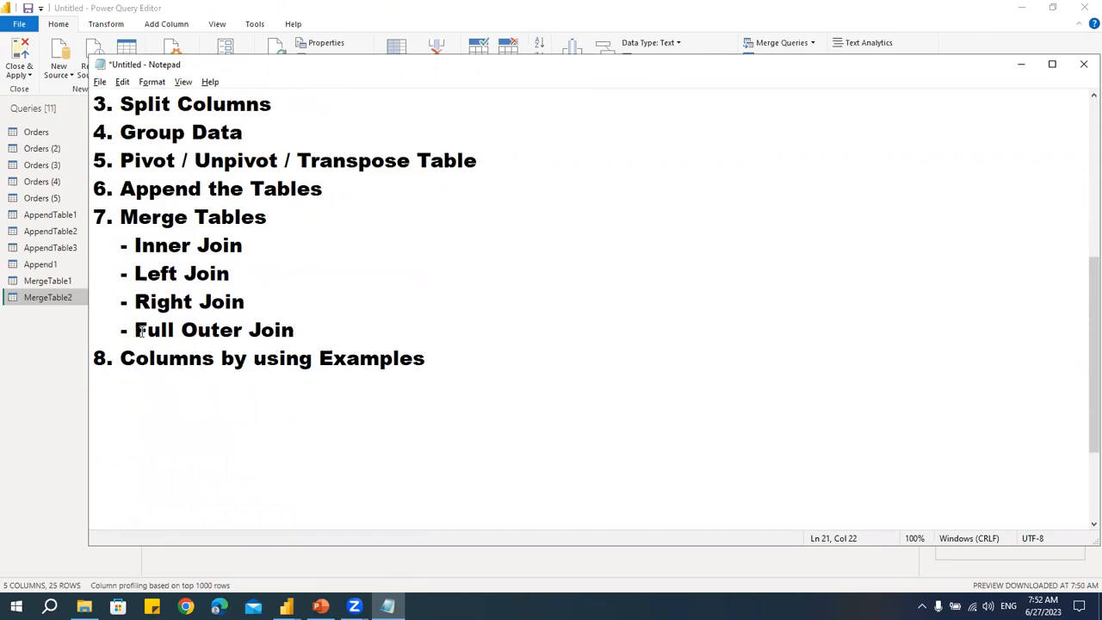
double_click(141, 332)
key(BackSpace)
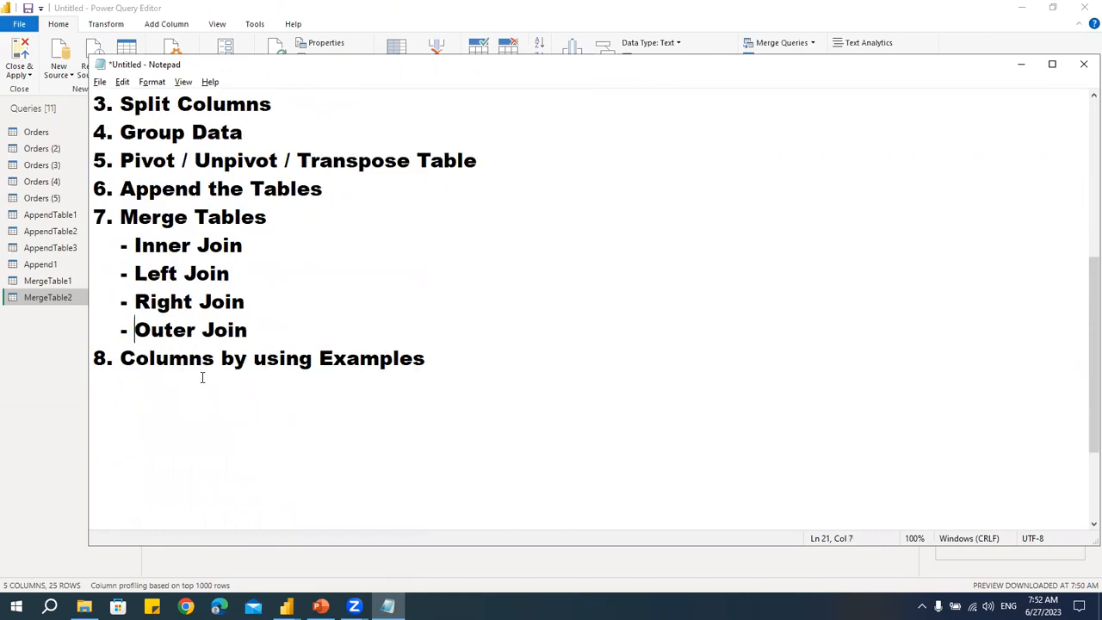
click(161, 274)
key(Down)
- Return to the Power Query Editor and select the MergeTable1 query
key(alt+Tab)
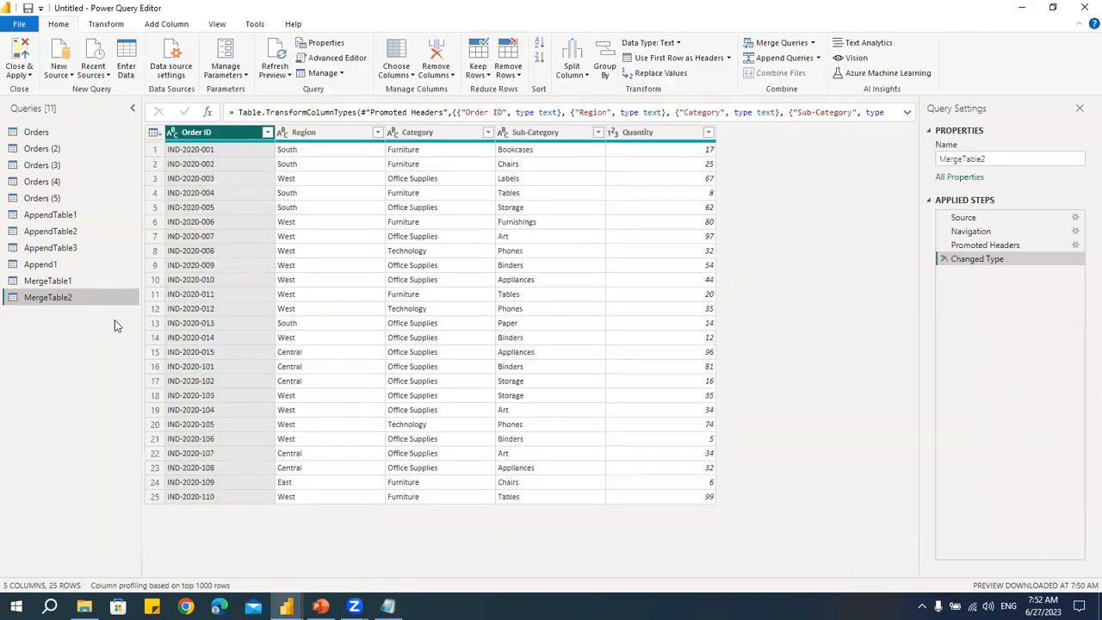
click(87, 280)
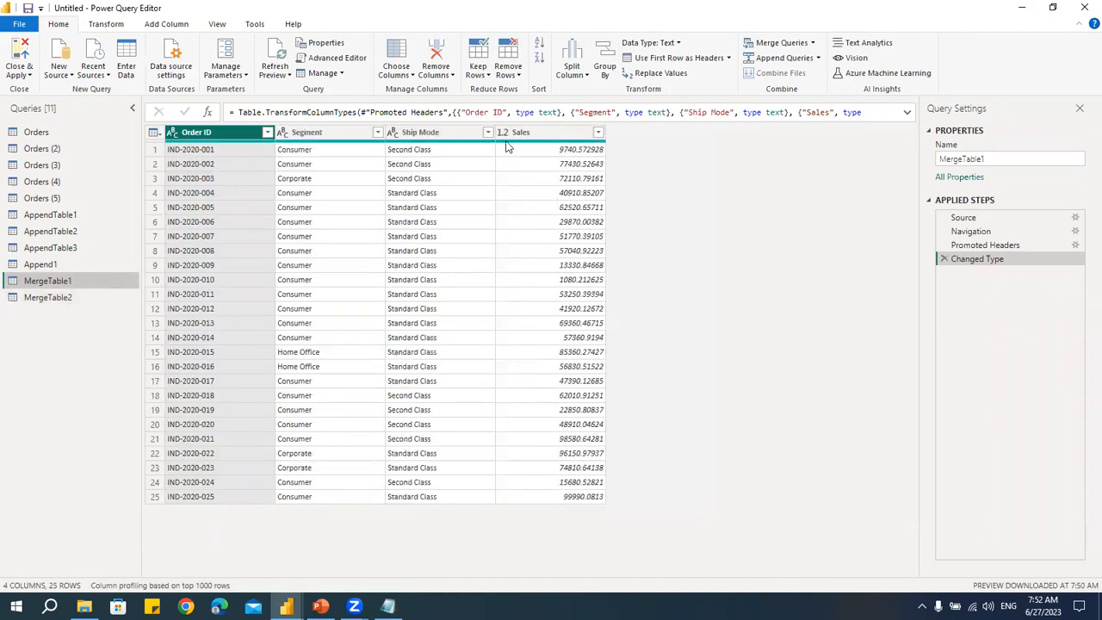
key(alt+Tab)
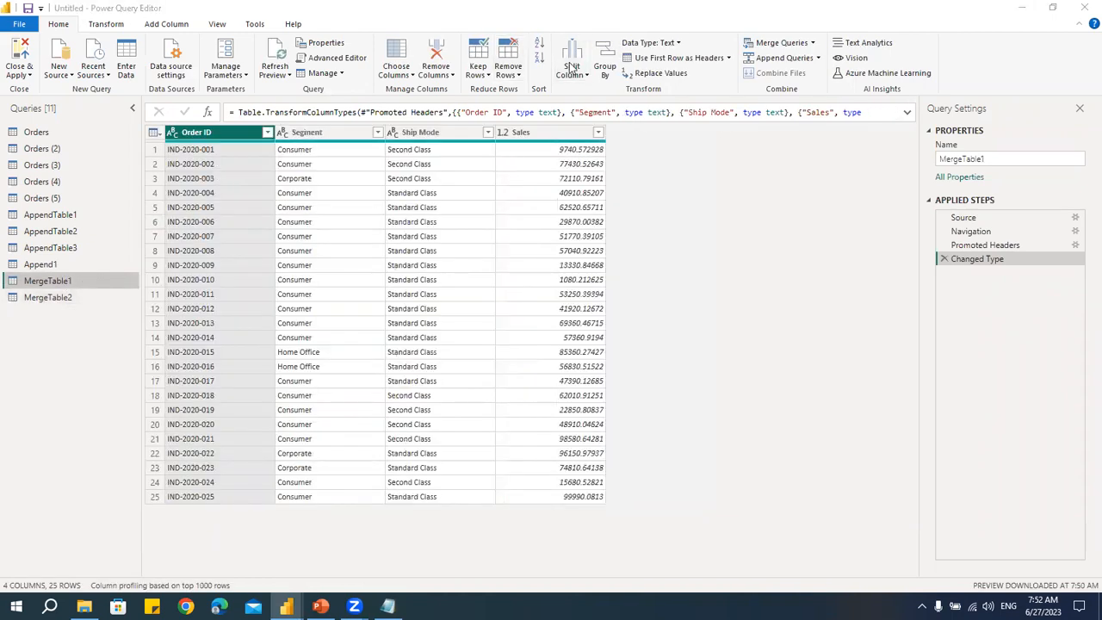
- Merge MergeTable1 with MergeTable2 as a new query, matching on Order ID with an Inner (only matching rows) join
click(813, 43)
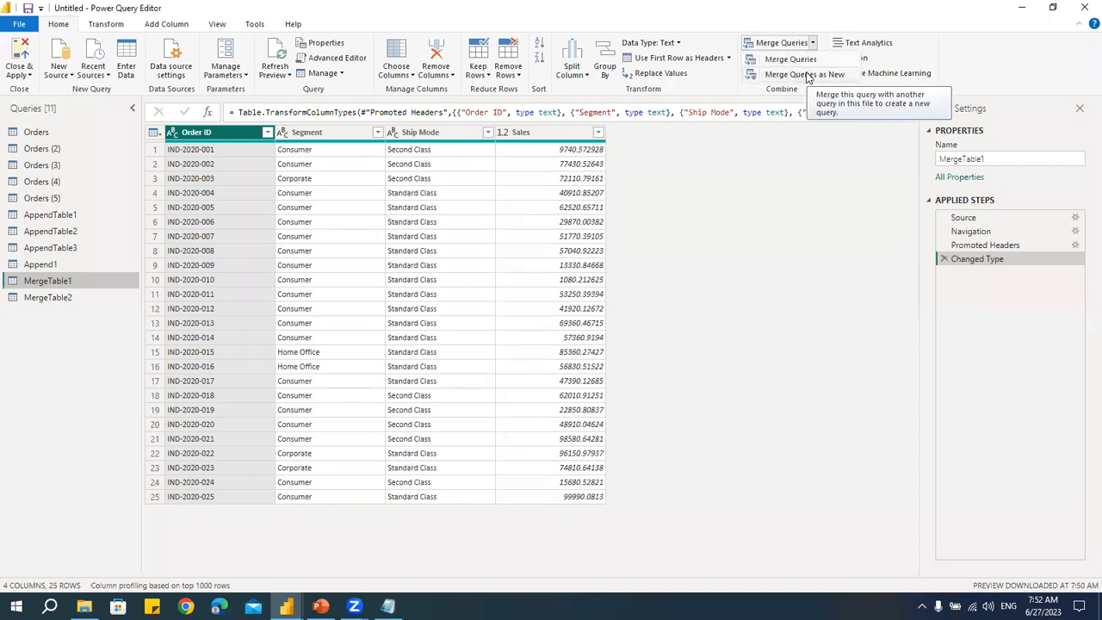
click(804, 75)
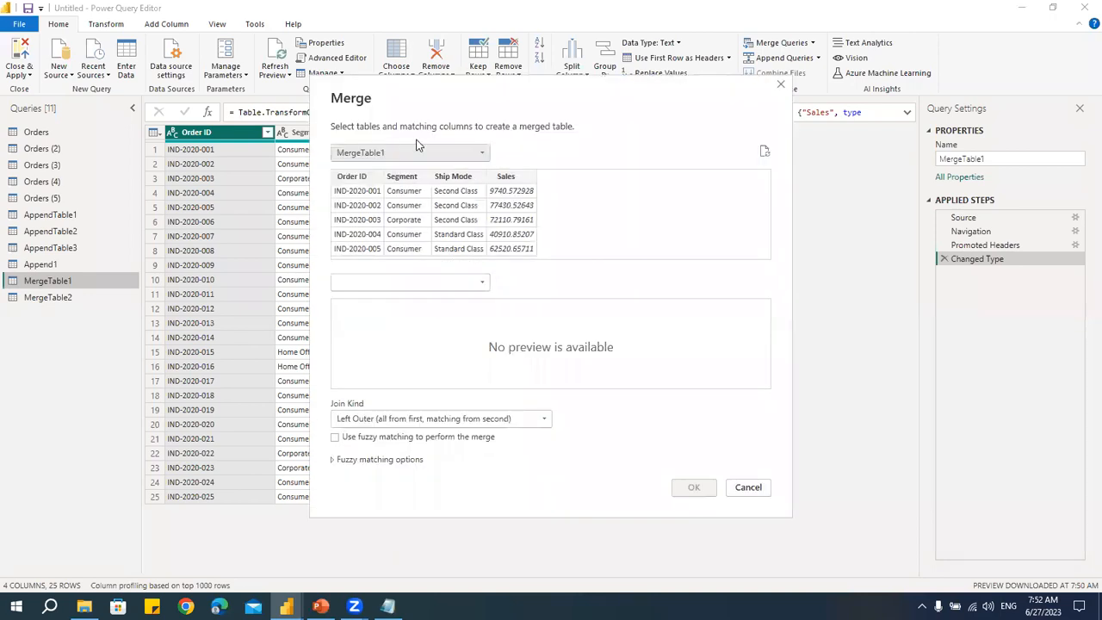
click(225, 109)
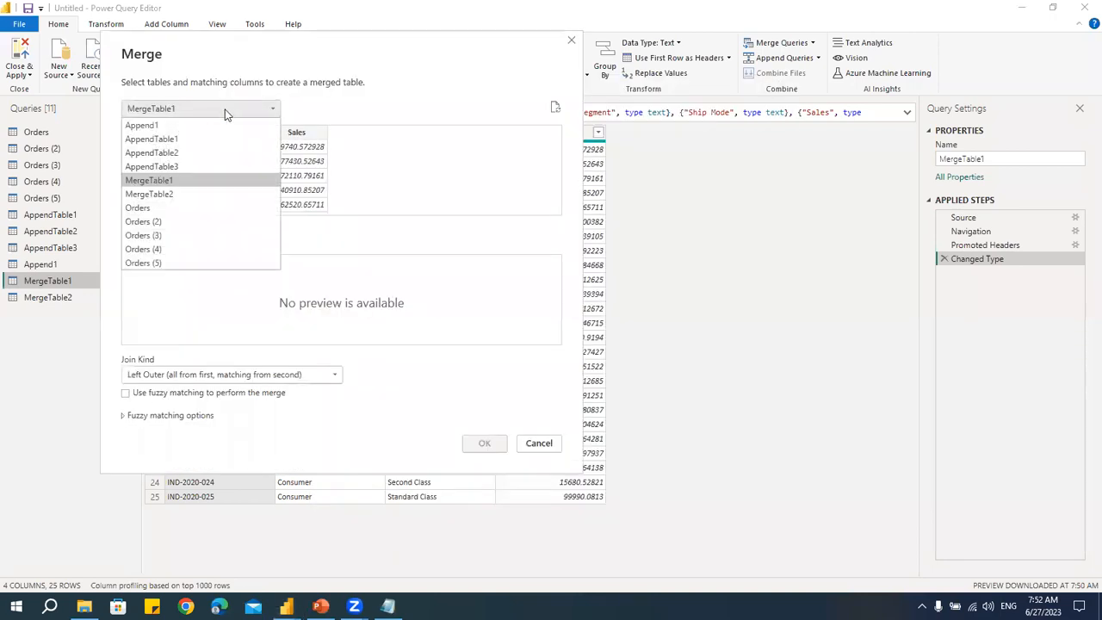
click(160, 181)
click(177, 238)
click(175, 324)
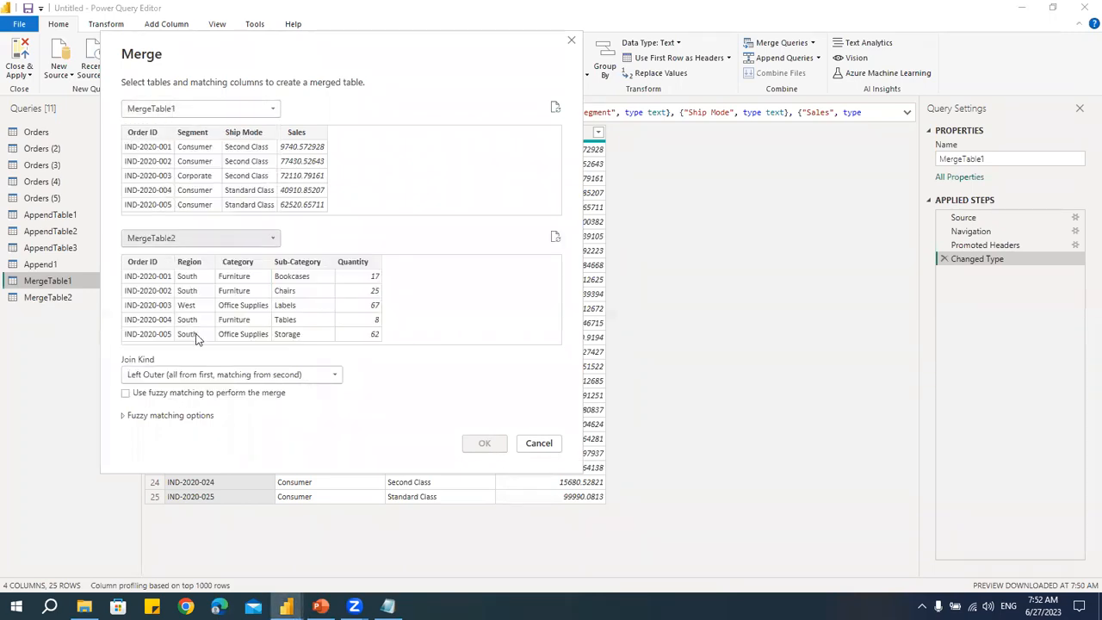
click(155, 138)
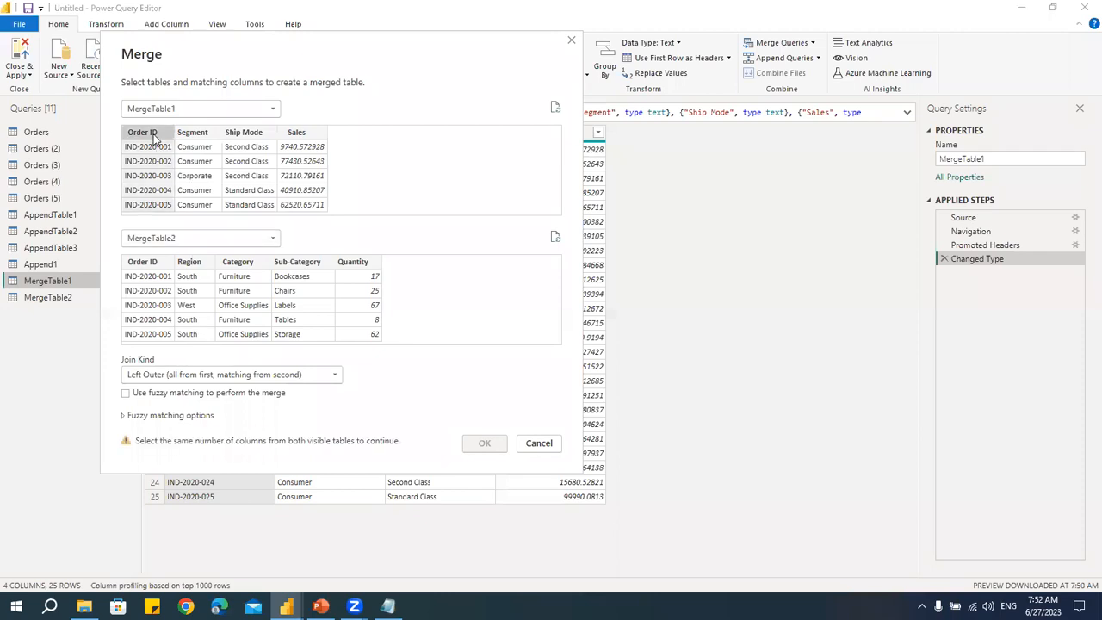
click(160, 267)
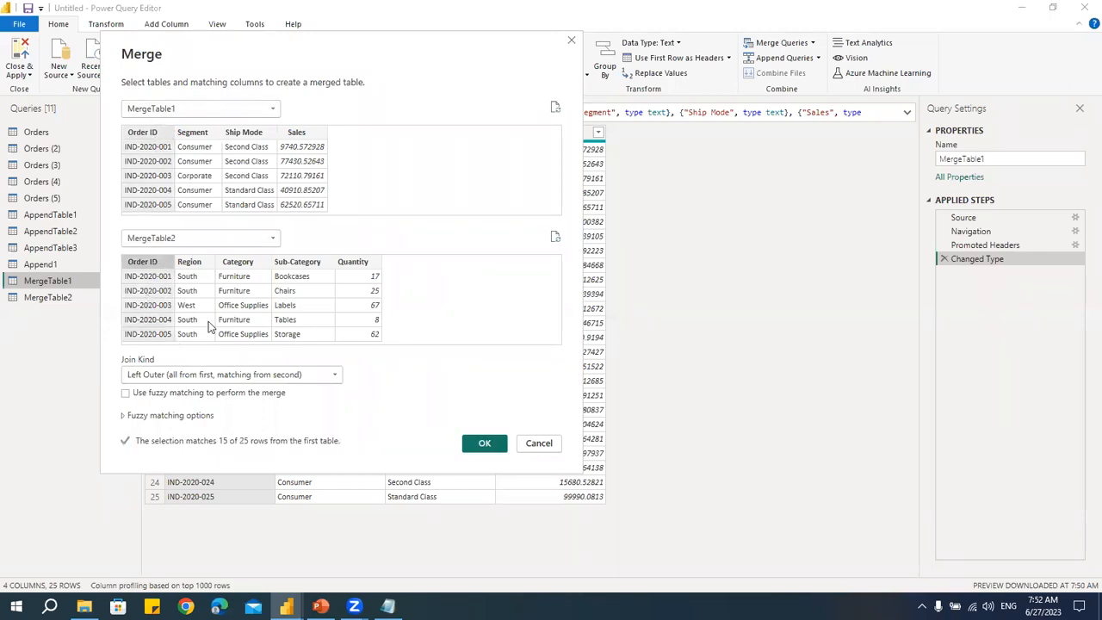
click(177, 374)
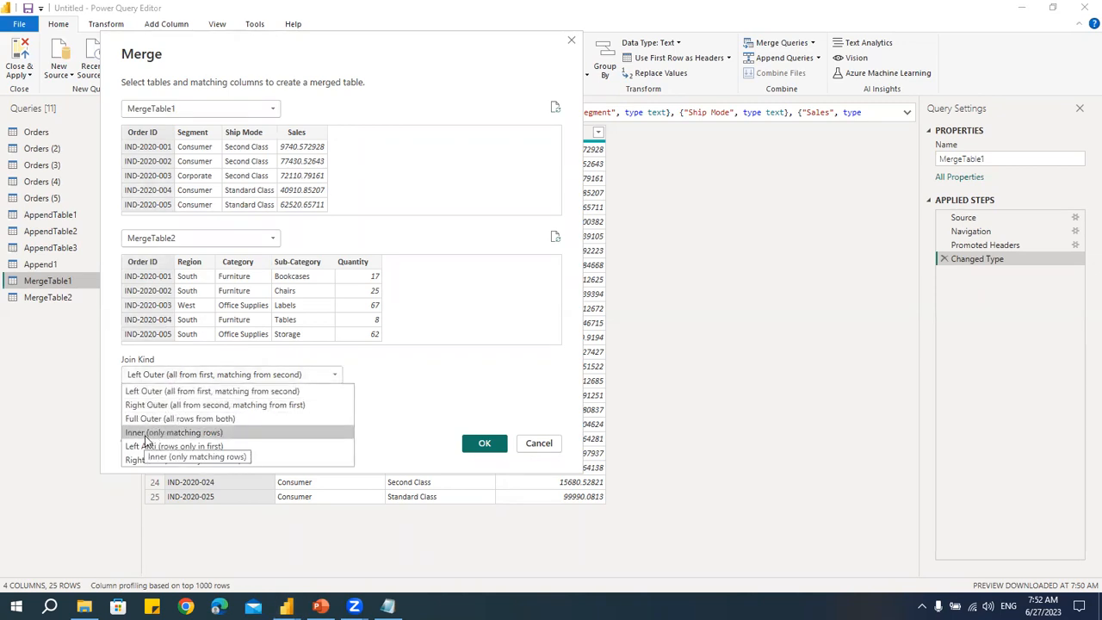
click(200, 432)
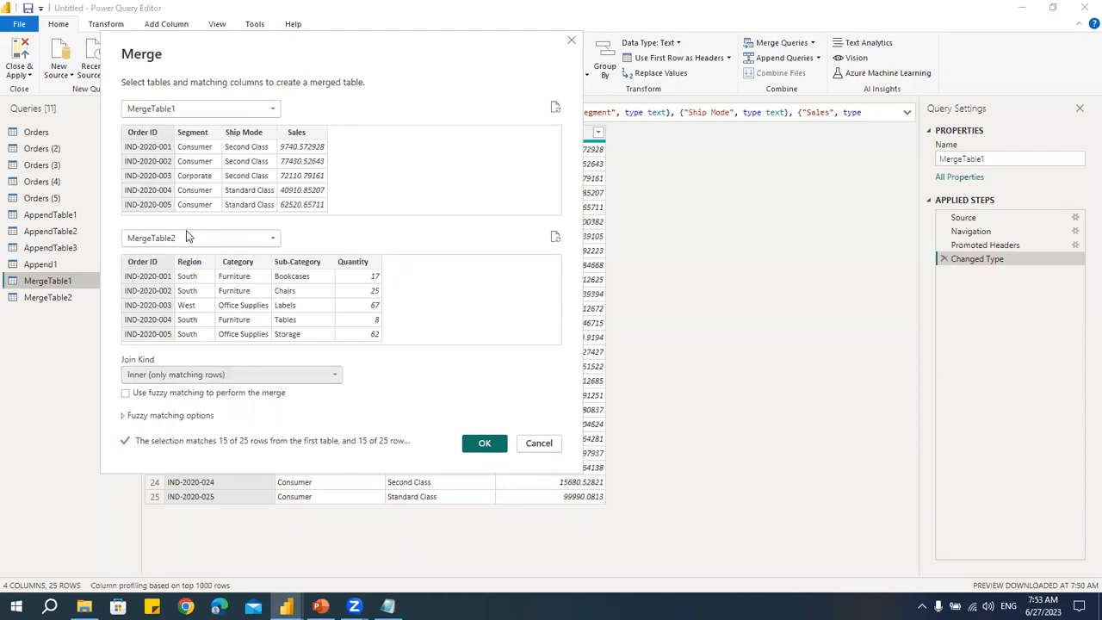
click(485, 445)
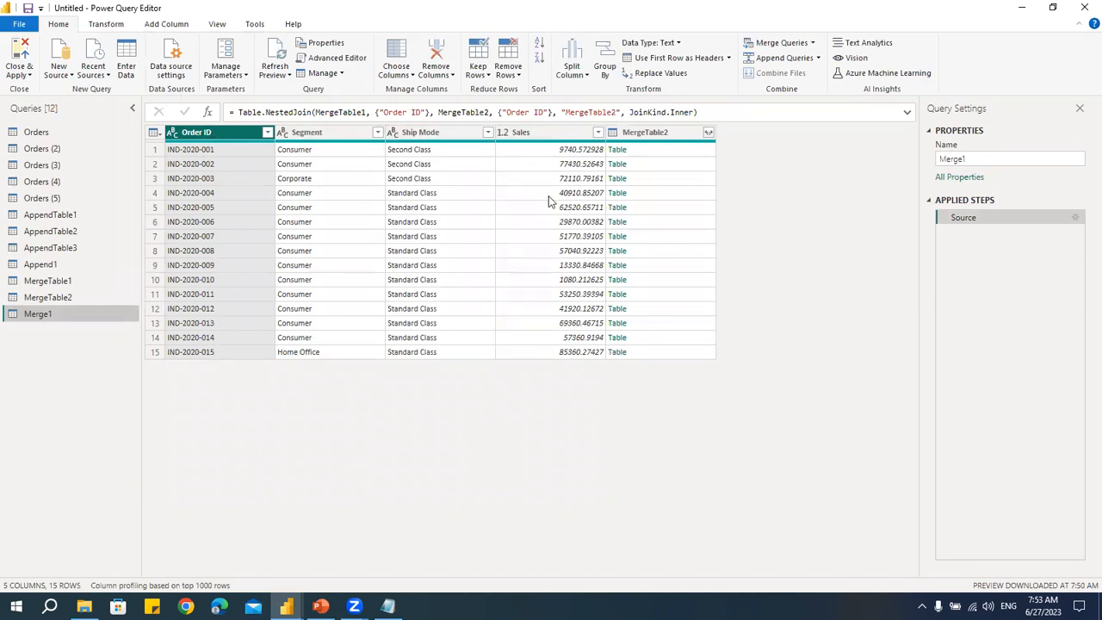
- Expand all columns of the MergeTable2 column in the merged query, keeping the original column name prefix
click(709, 133)
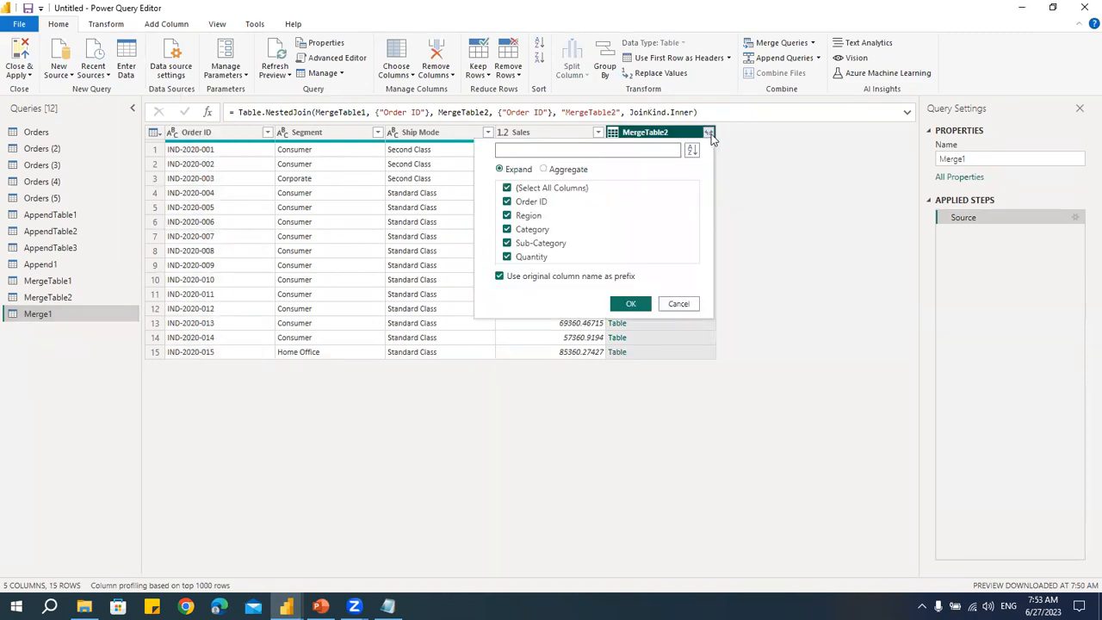
click(418, 295)
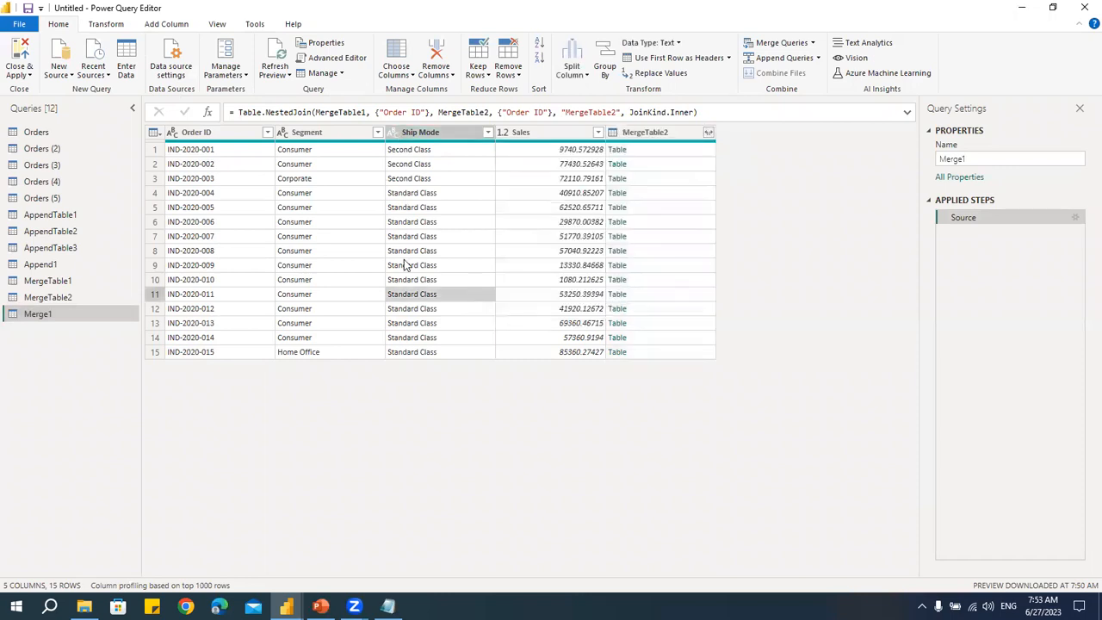
click(709, 133)
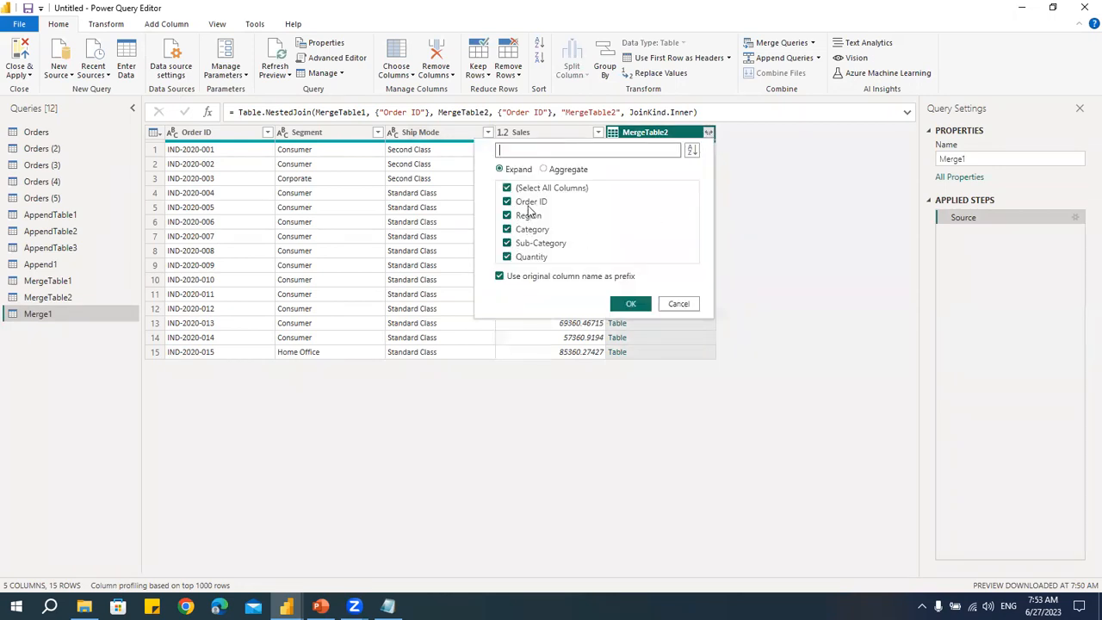
click(632, 303)
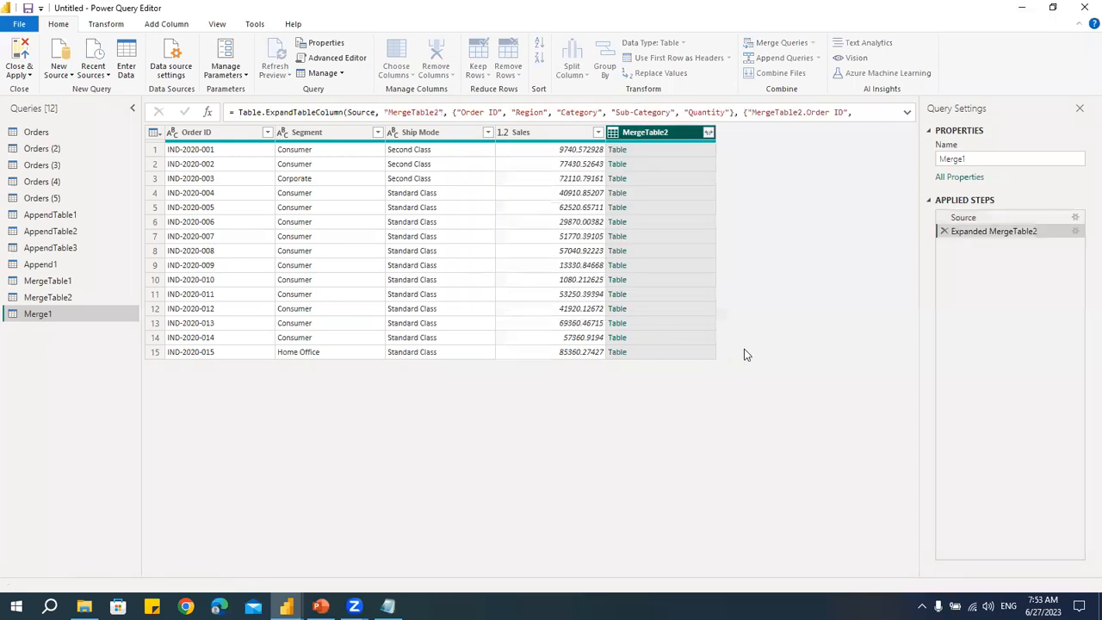
drag(640, 577, 340, 559)
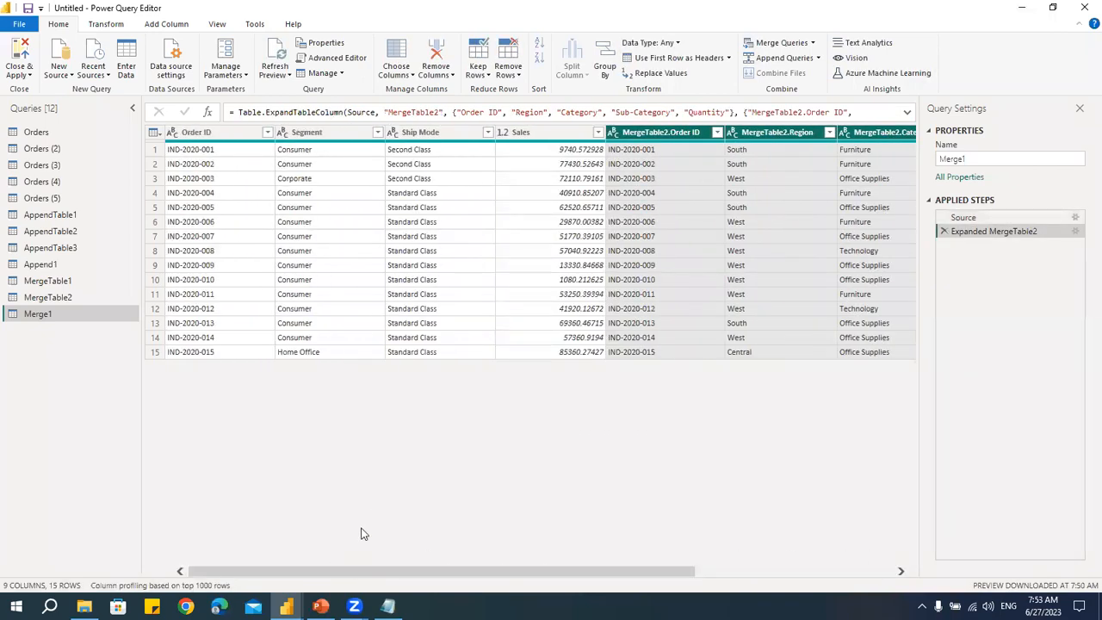
- Rename the merged query to Inner
double_click(55, 315)
key(BackSpace)
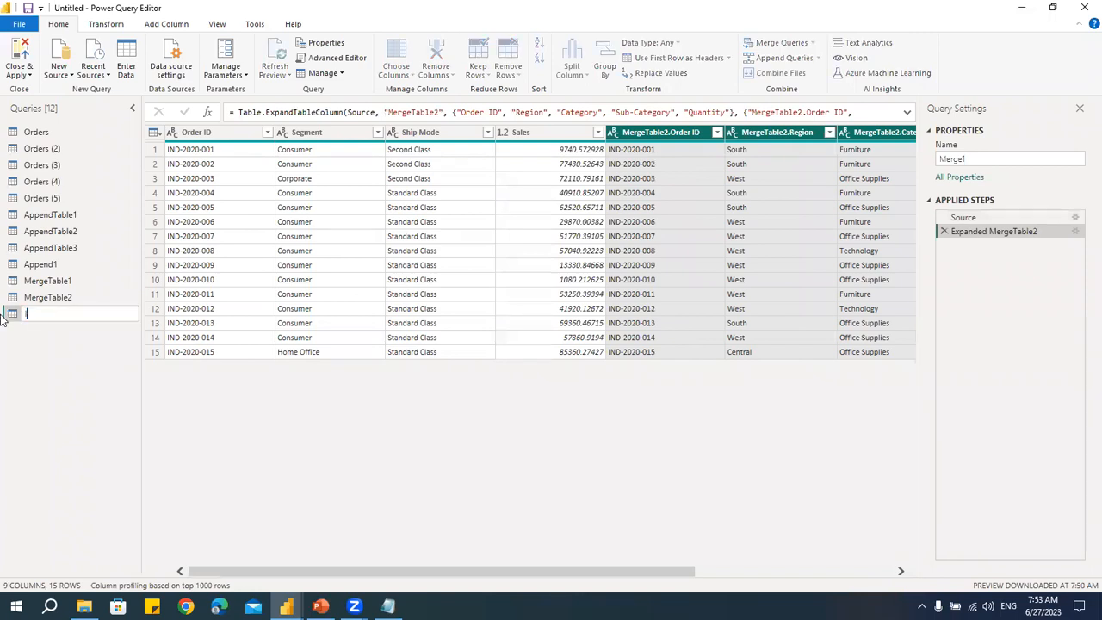
text(Inner)
key(Return)
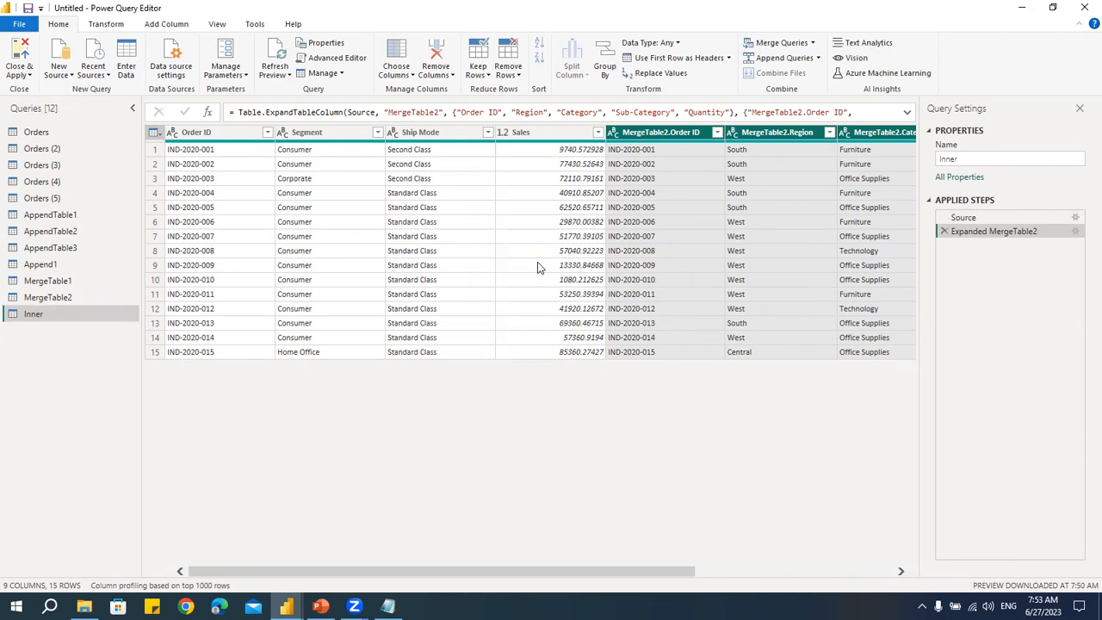
- Merge MergeTable1 with MergeTable2 as a new query, matching on Order ID with the Left Outer join
click(814, 44)
click(812, 75)
click(382, 152)
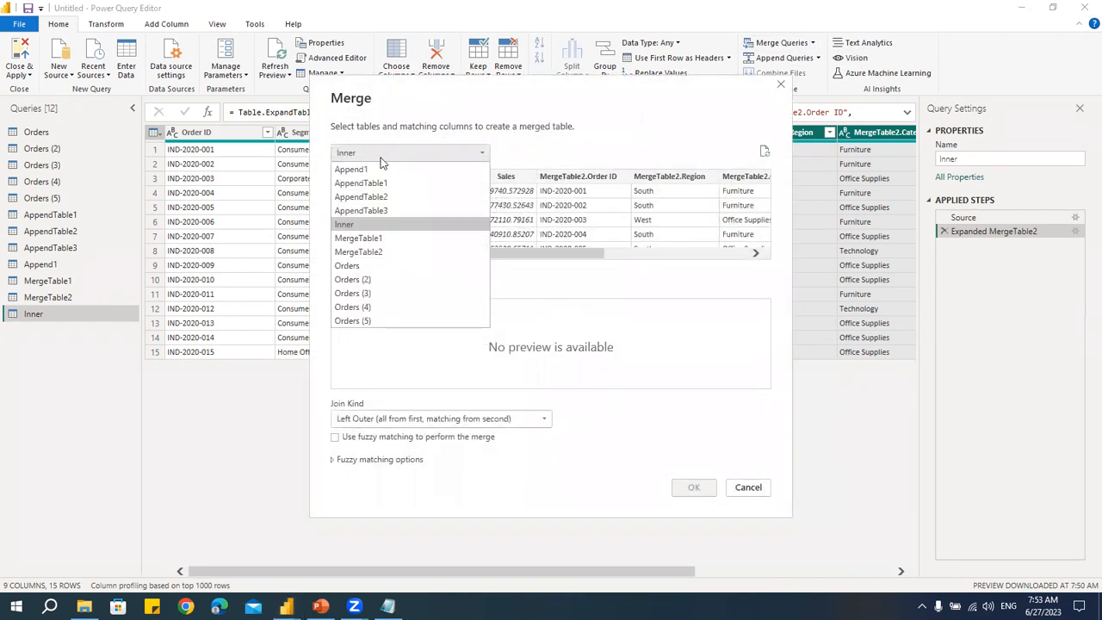
click(382, 238)
click(388, 283)
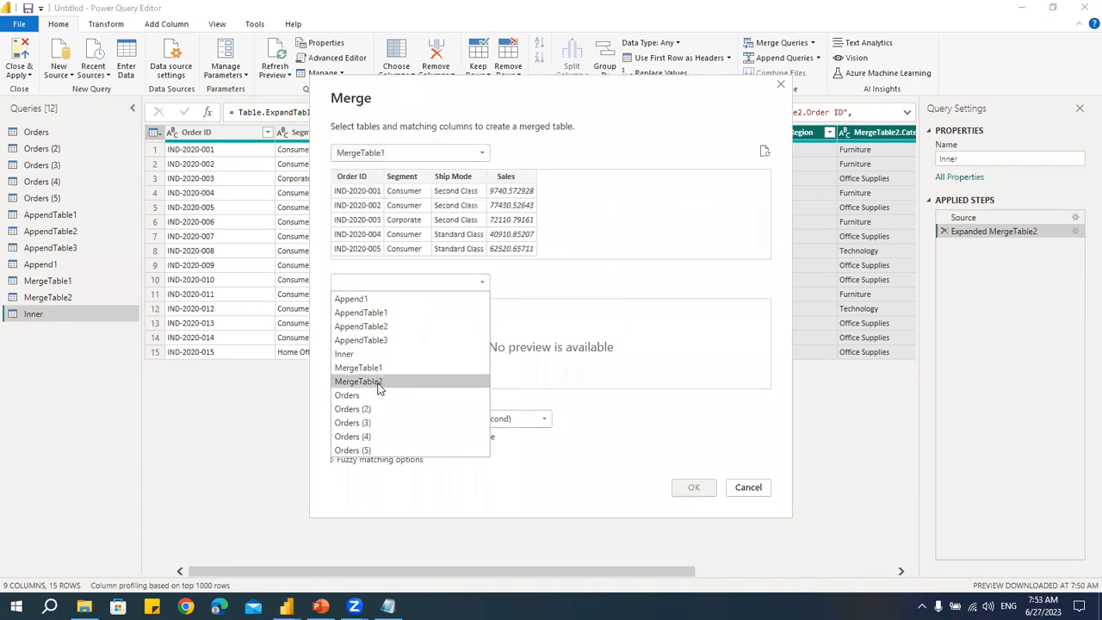
click(379, 381)
click(363, 178)
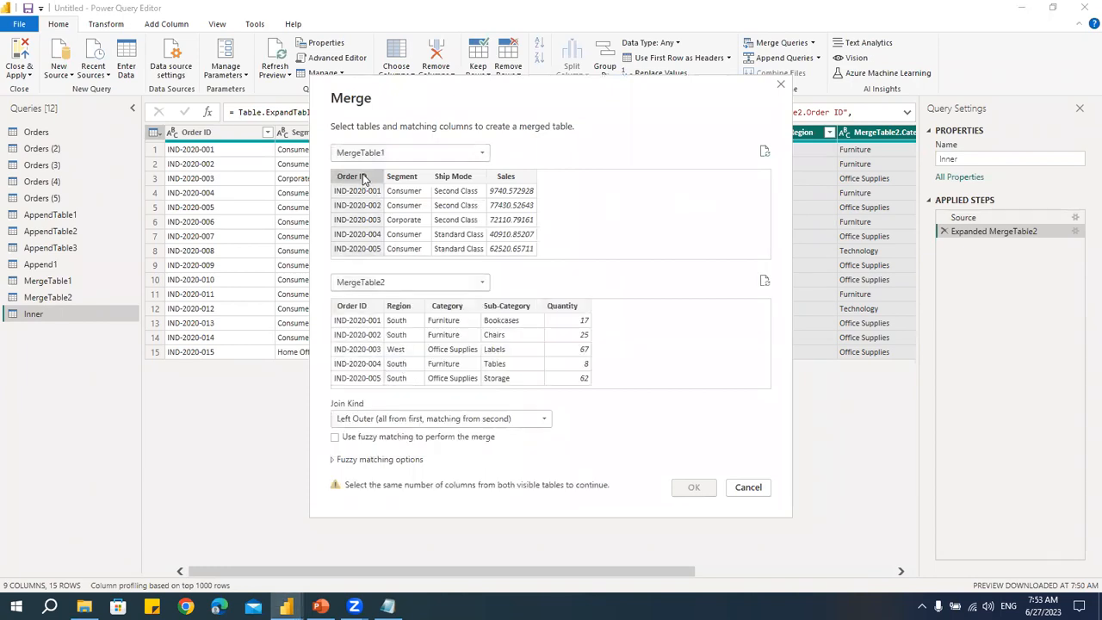
click(369, 325)
drag(469, 88, 441, 40)
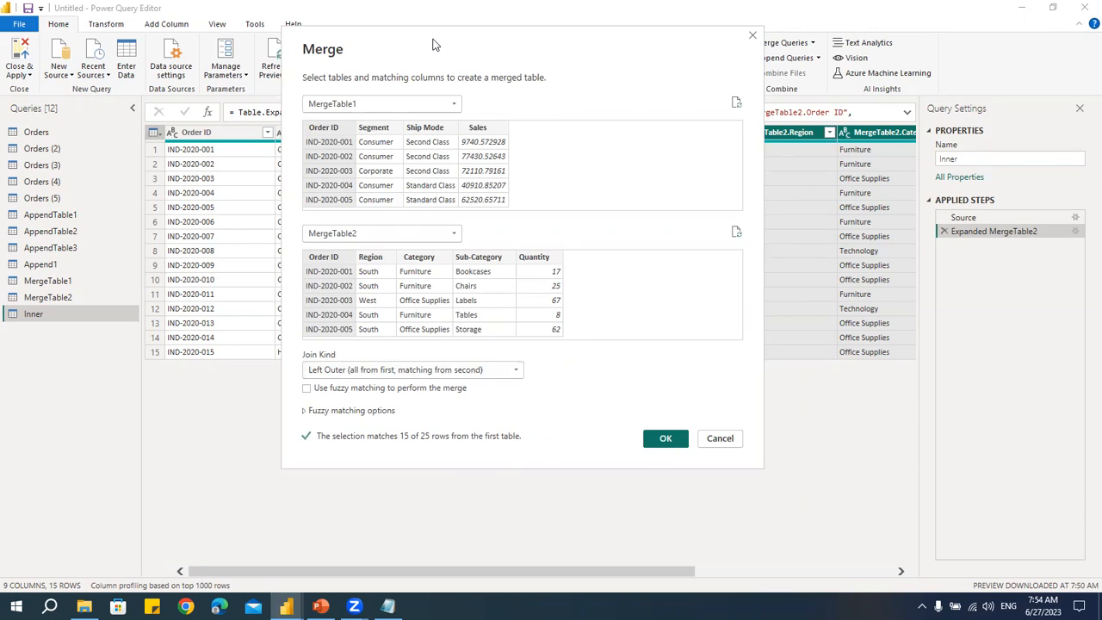
drag(433, 40, 456, 23)
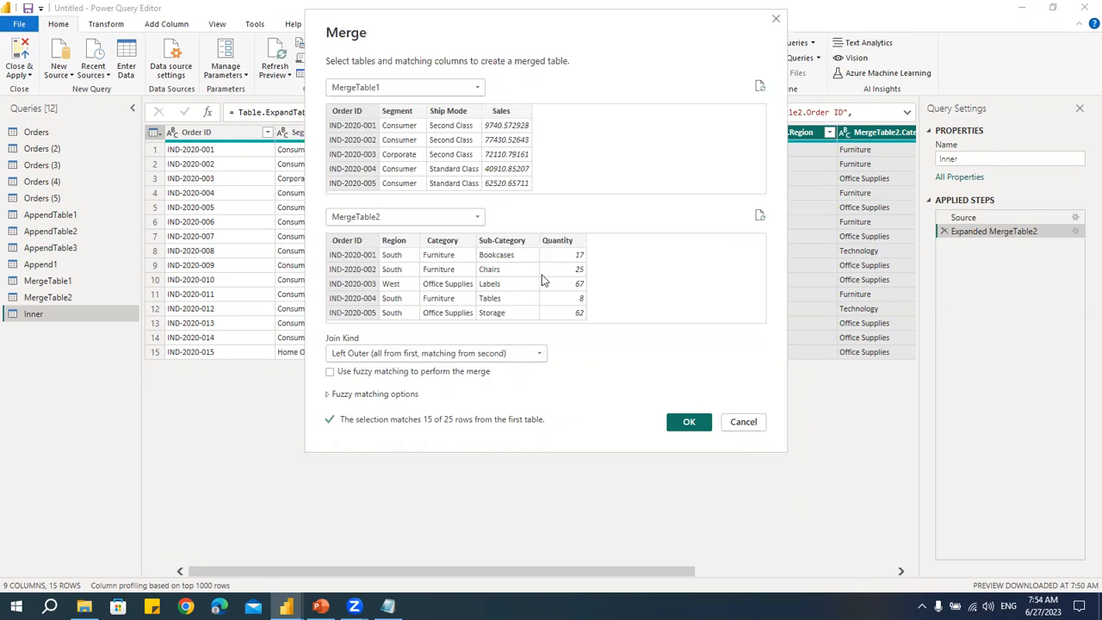
click(689, 422)
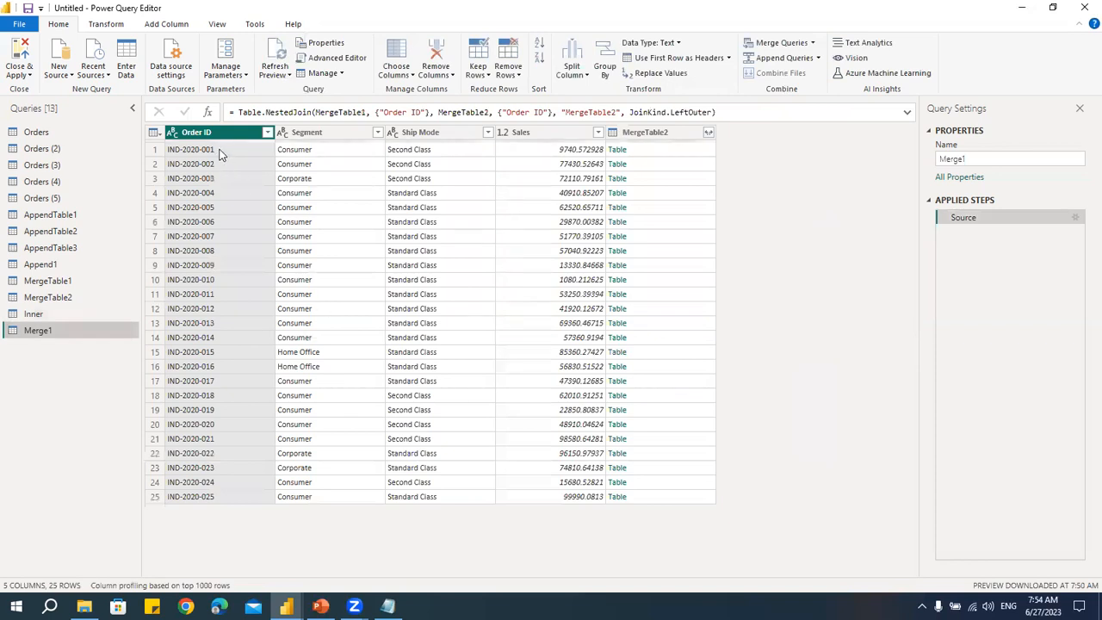
- Expand all columns of the MergeTable2 column in the new merged query
click(699, 136)
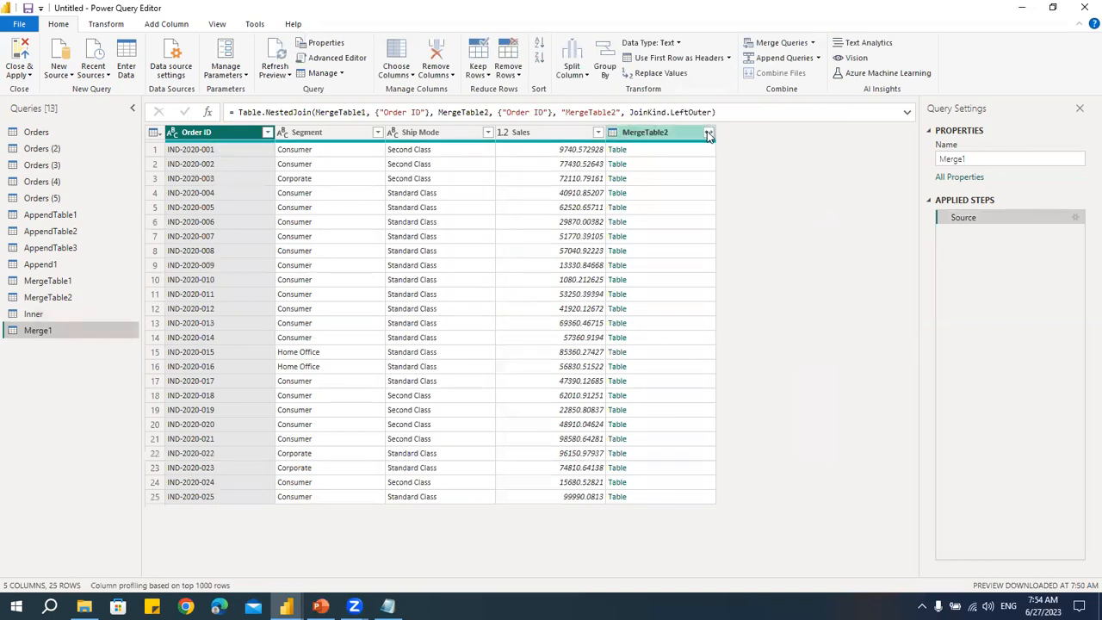
click(708, 133)
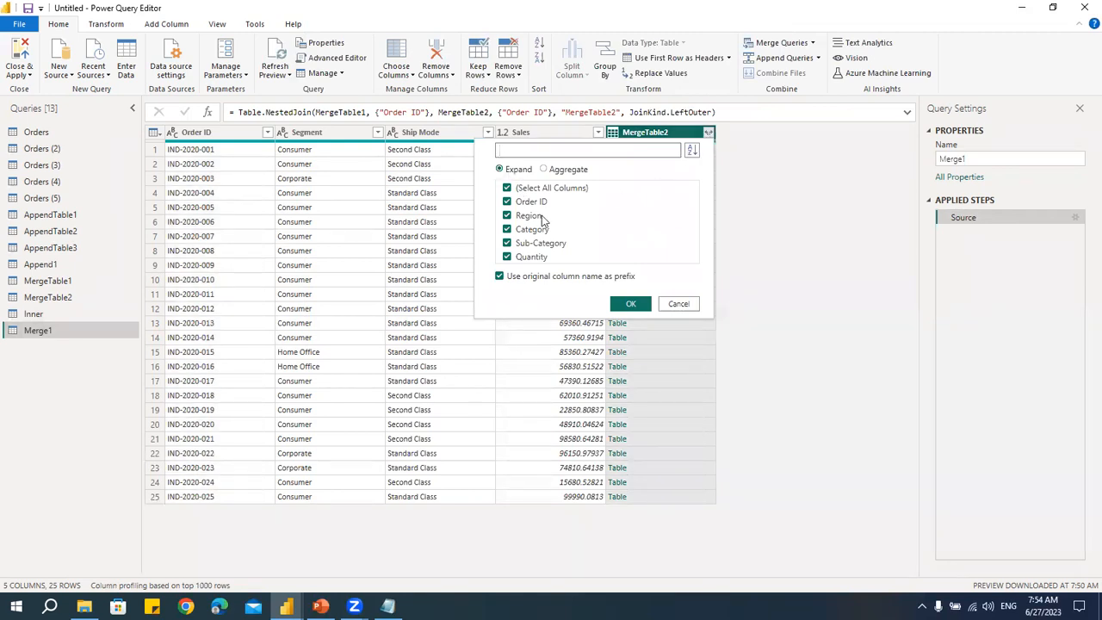
click(630, 304)
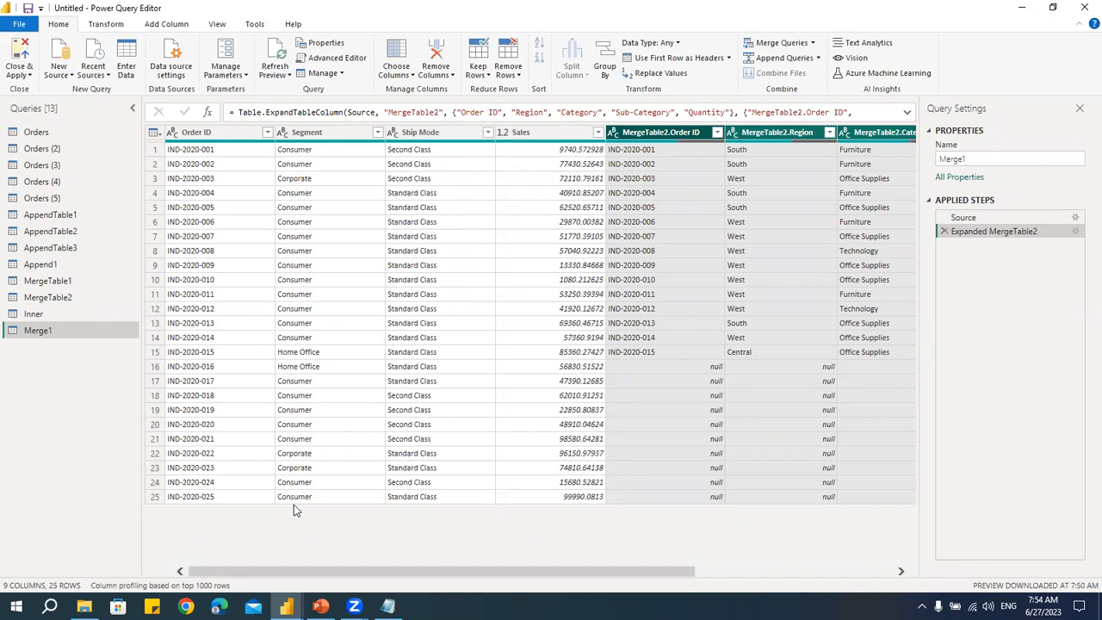
- Rename the new merged query to Left
double_click(129, 331)
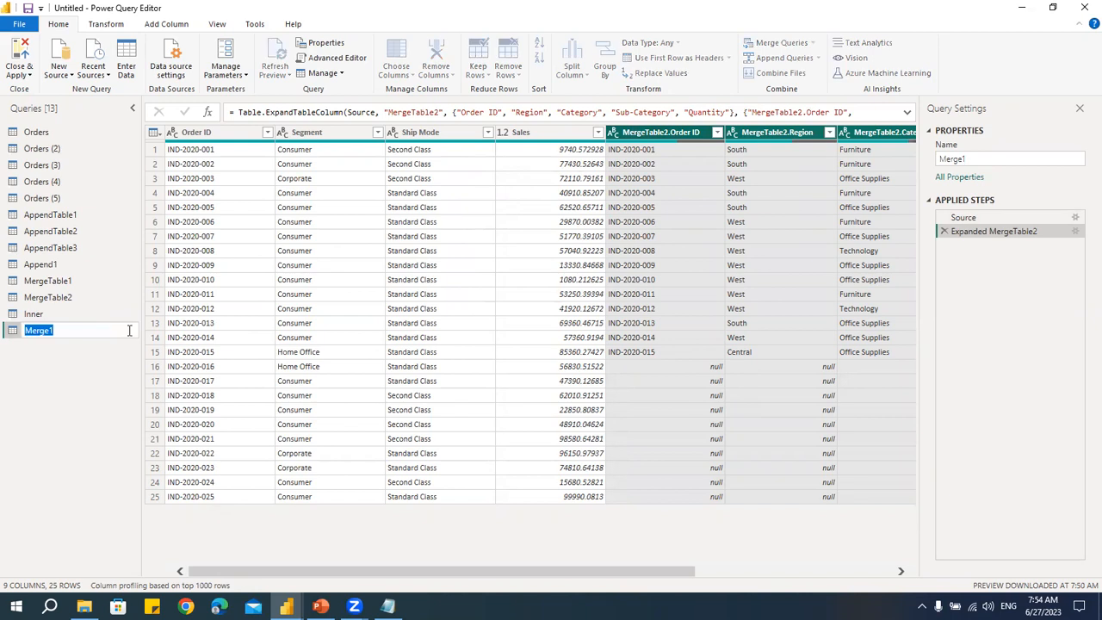
text(Left)
key(Return)
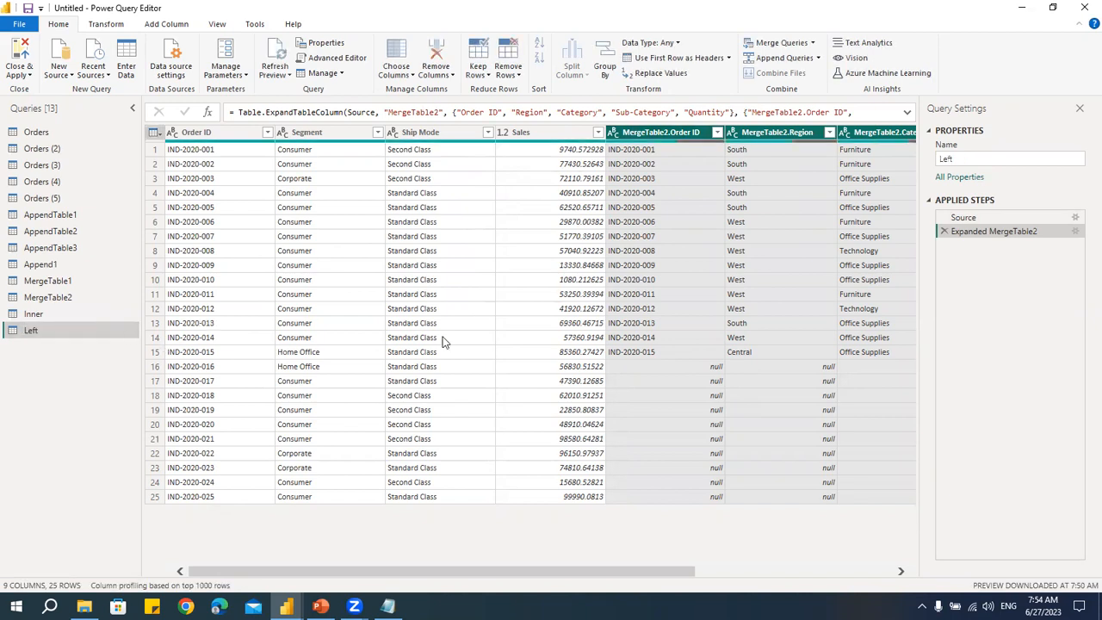
- Merge MergeTable1 with MergeTable2 as a new query, matching on Order ID with the Right Outer join
click(812, 43)
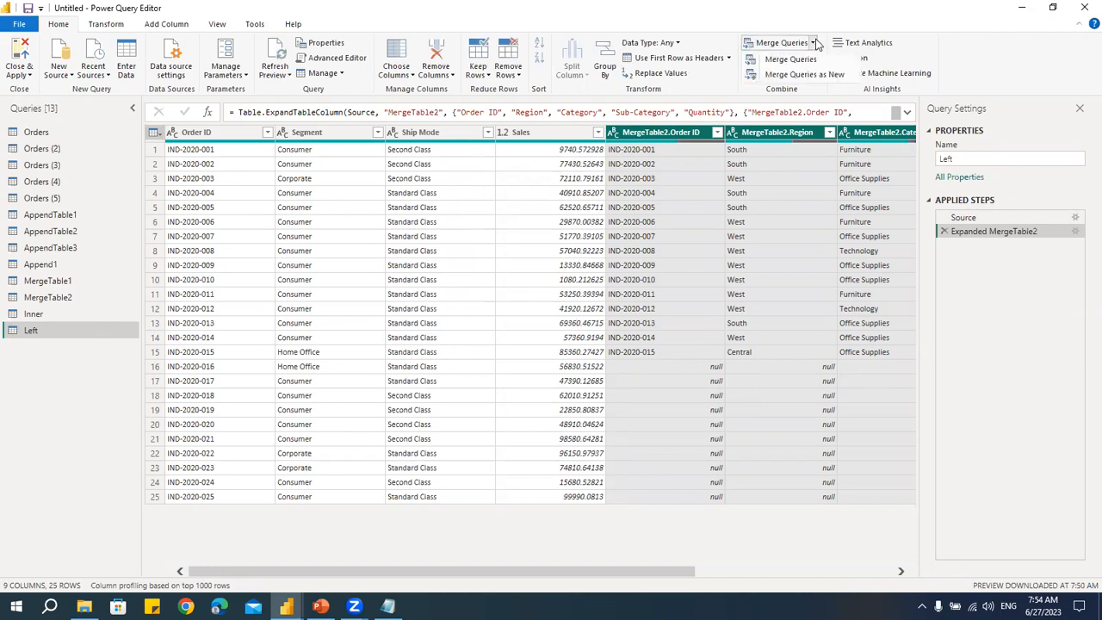
click(817, 73)
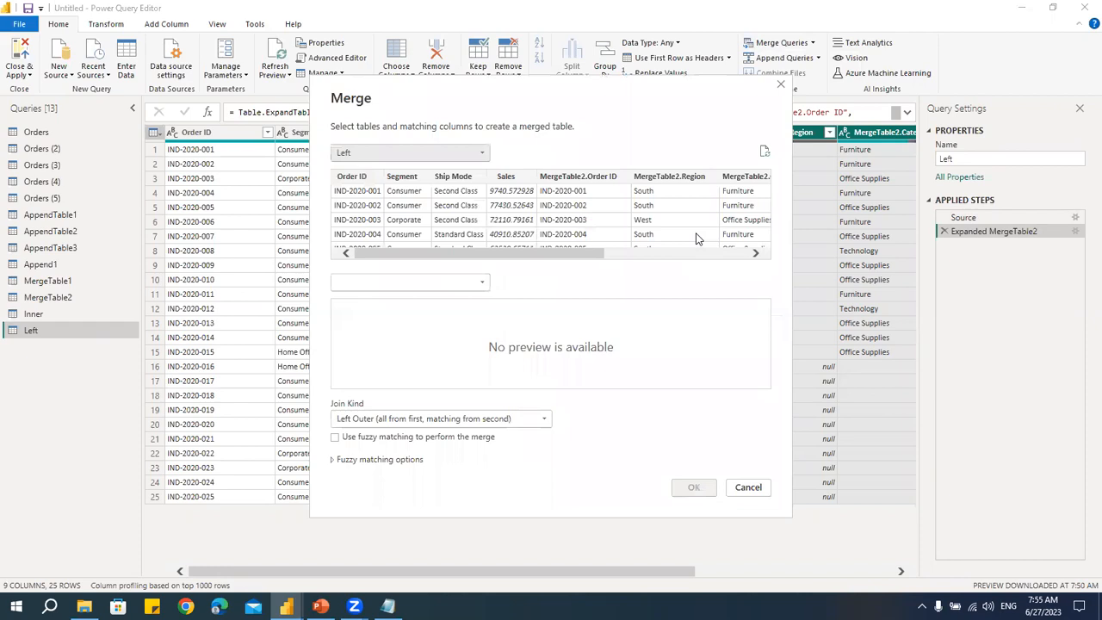
click(375, 153)
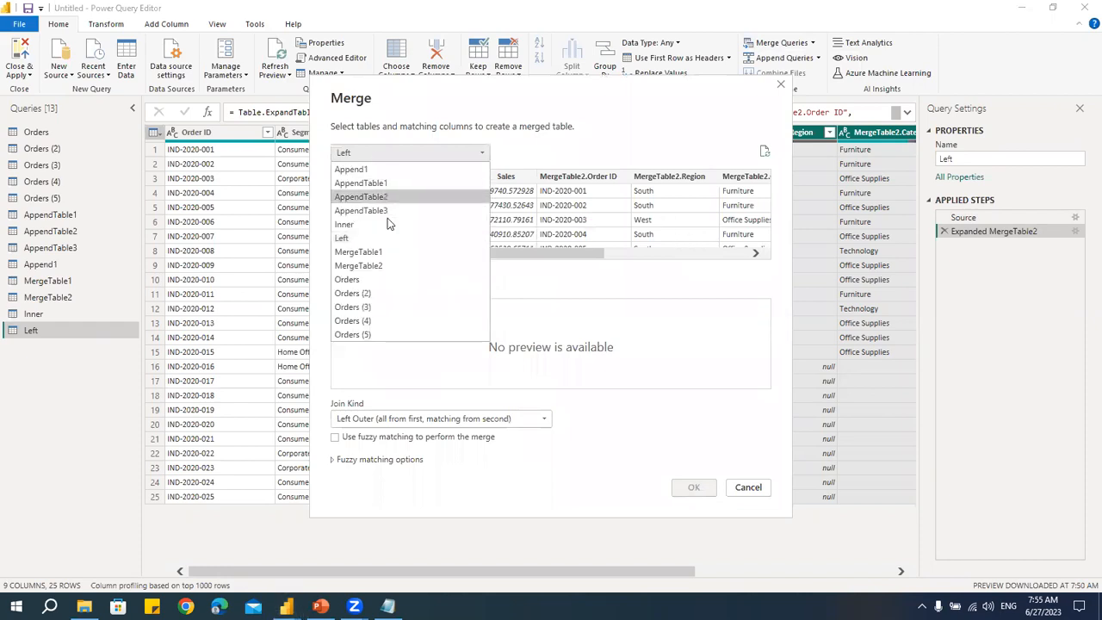
click(392, 248)
click(387, 281)
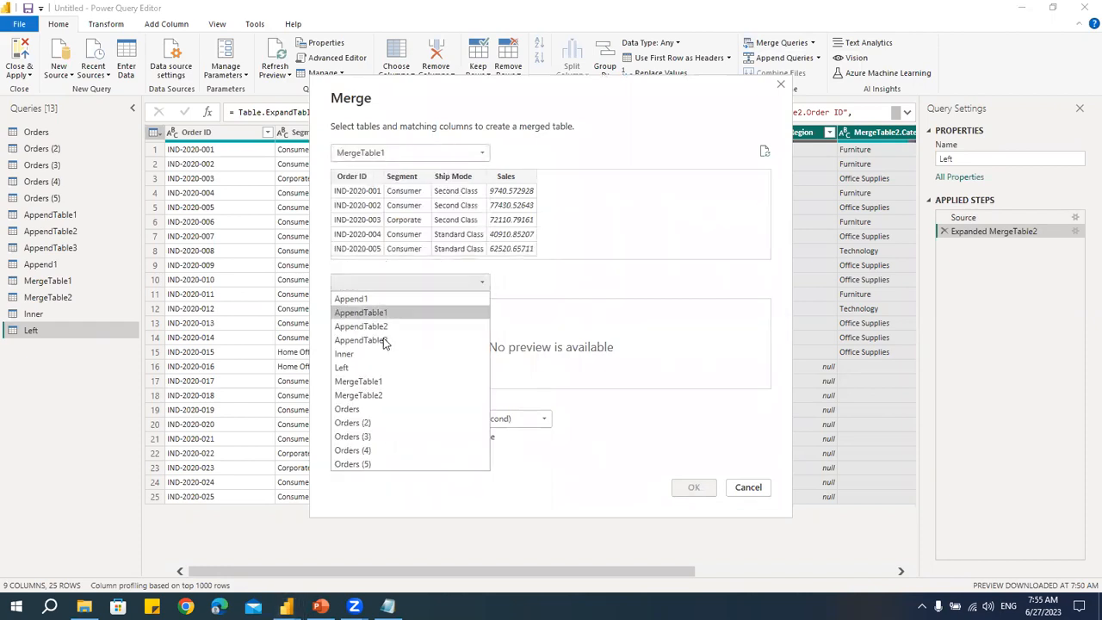
click(387, 396)
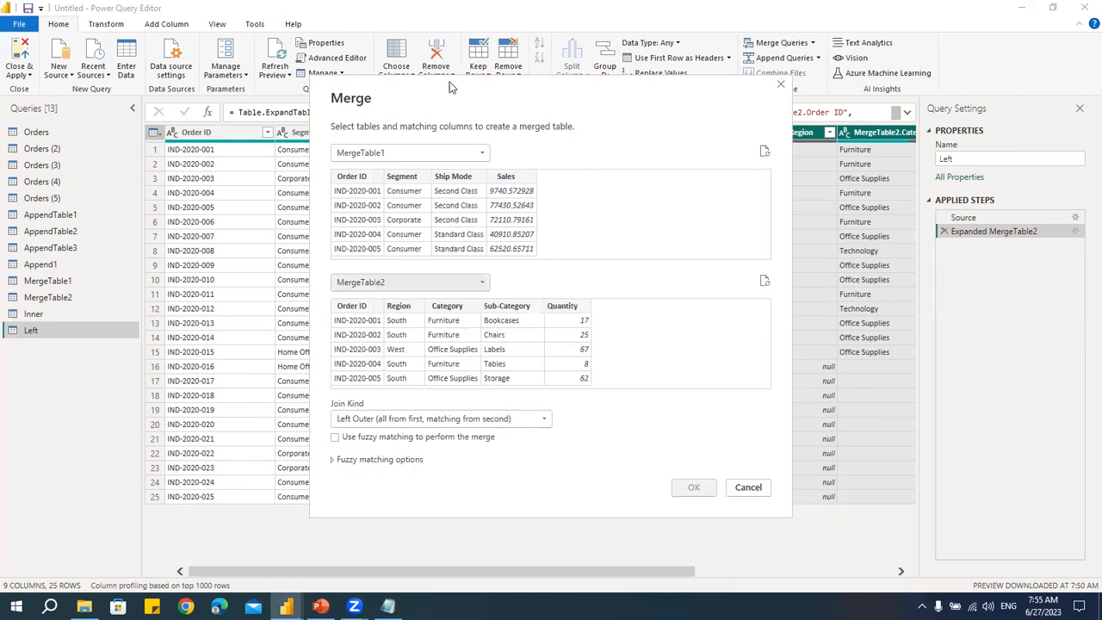
click(384, 365)
click(379, 394)
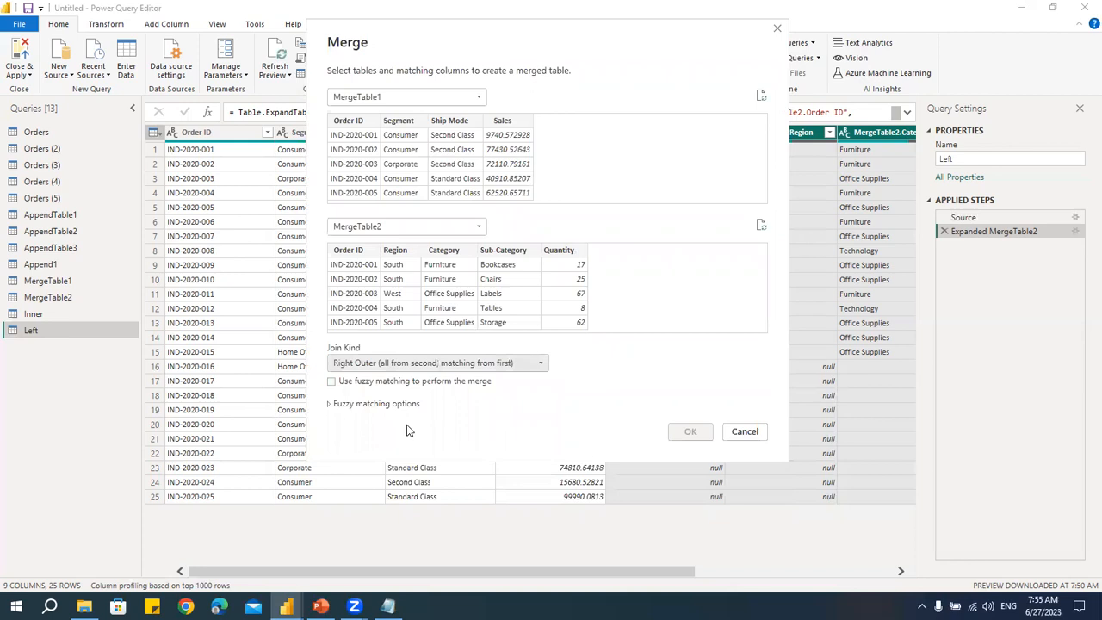
click(349, 120)
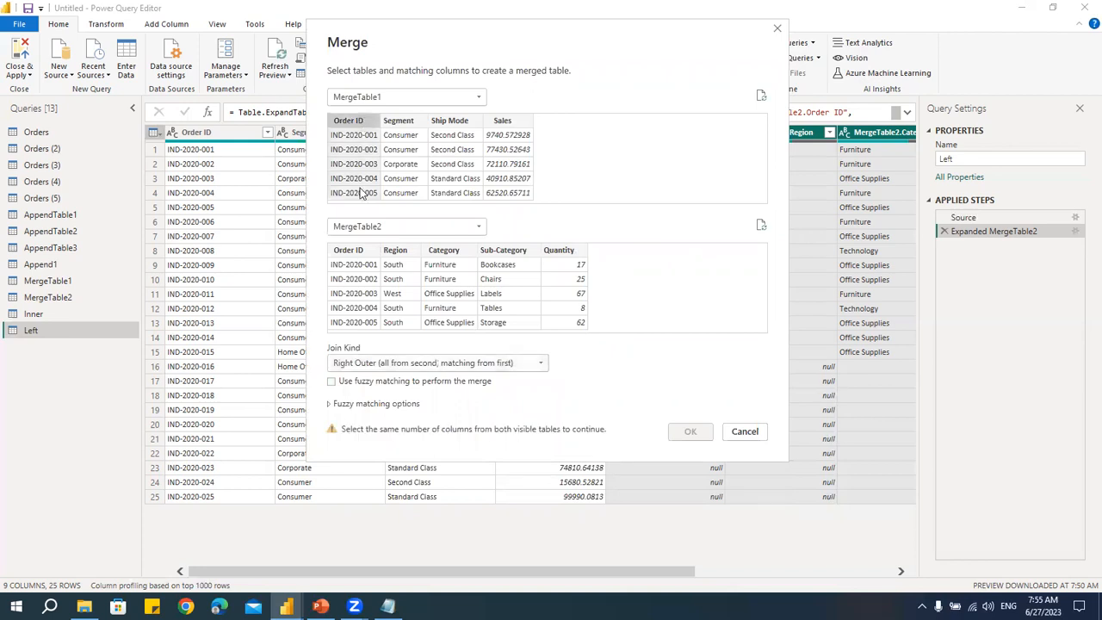
click(348, 249)
click(686, 435)
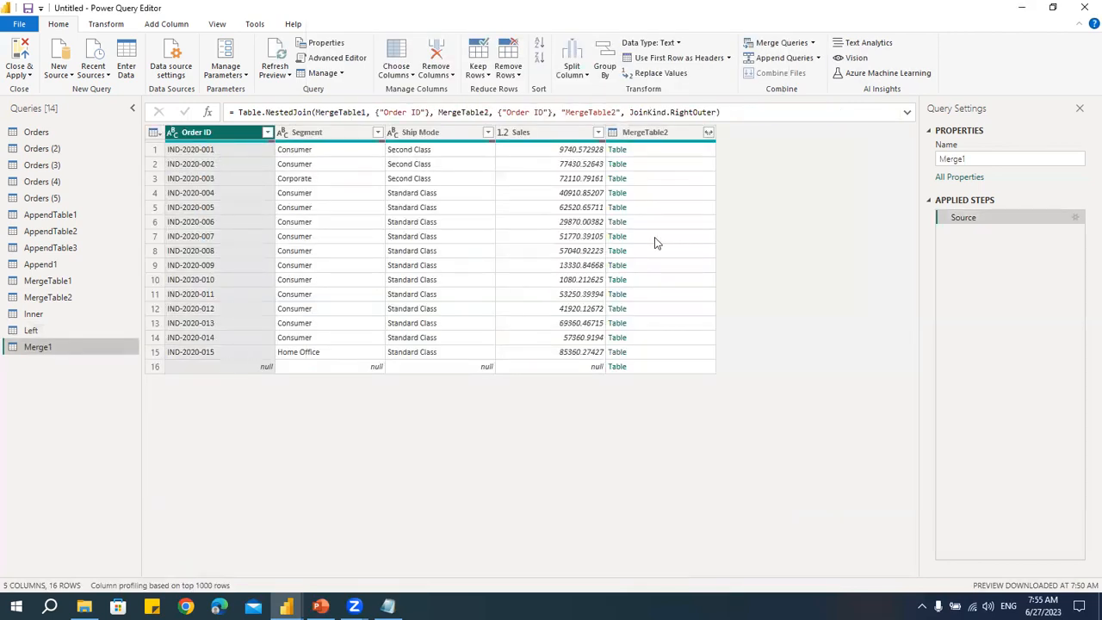
- Expand all columns of the MergeTable2 column in the new merged query
click(708, 131)
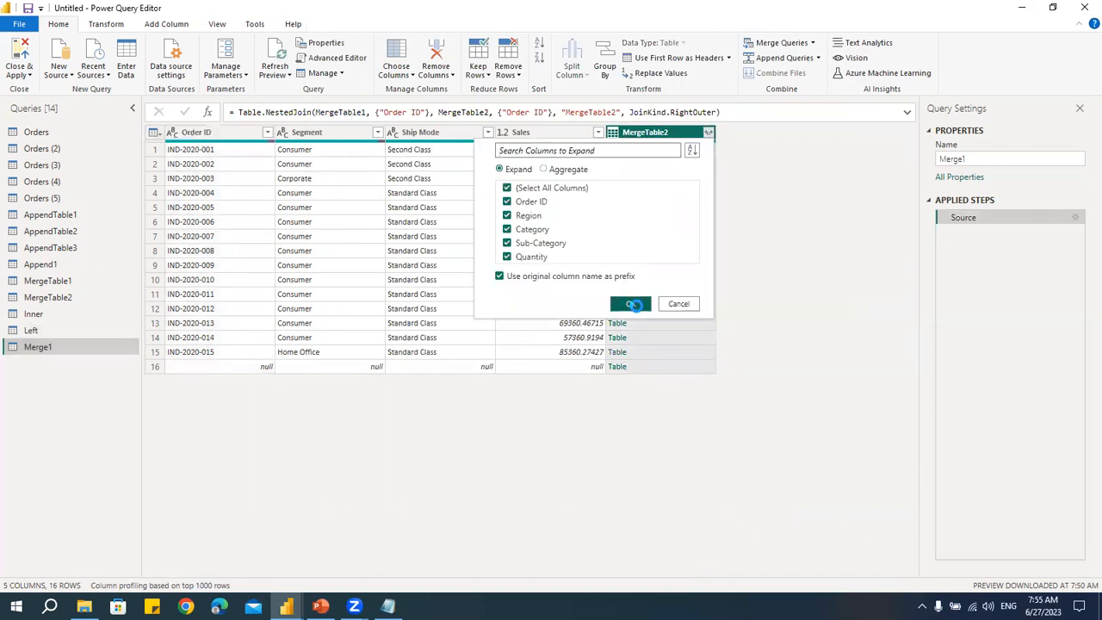
click(636, 306)
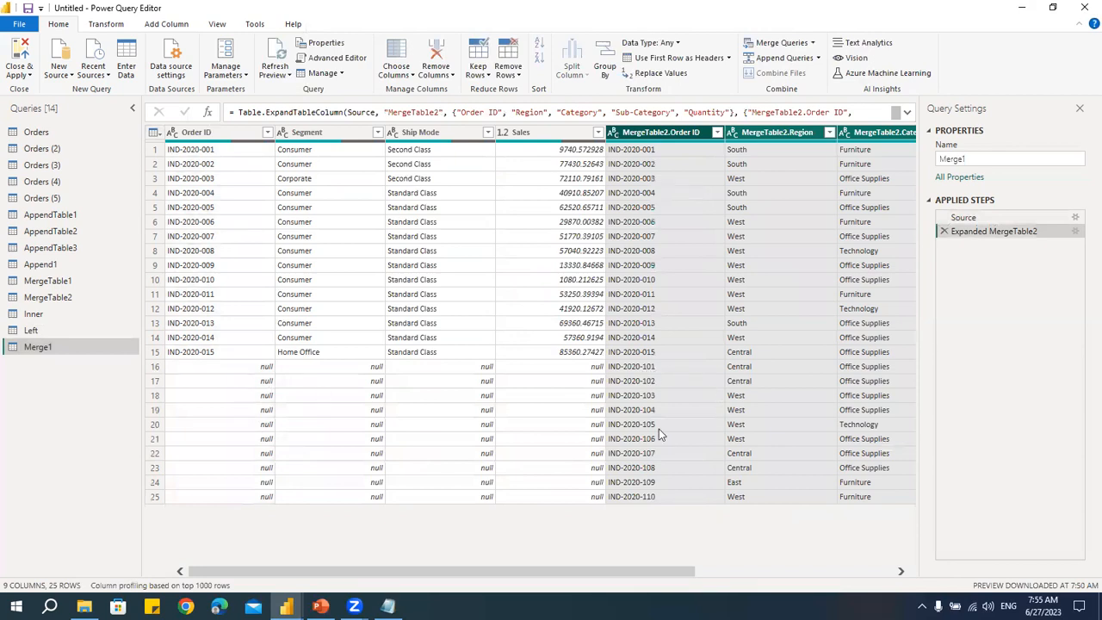
- Rename the new merged query to Right
double_click(48, 347)
text(Righ)
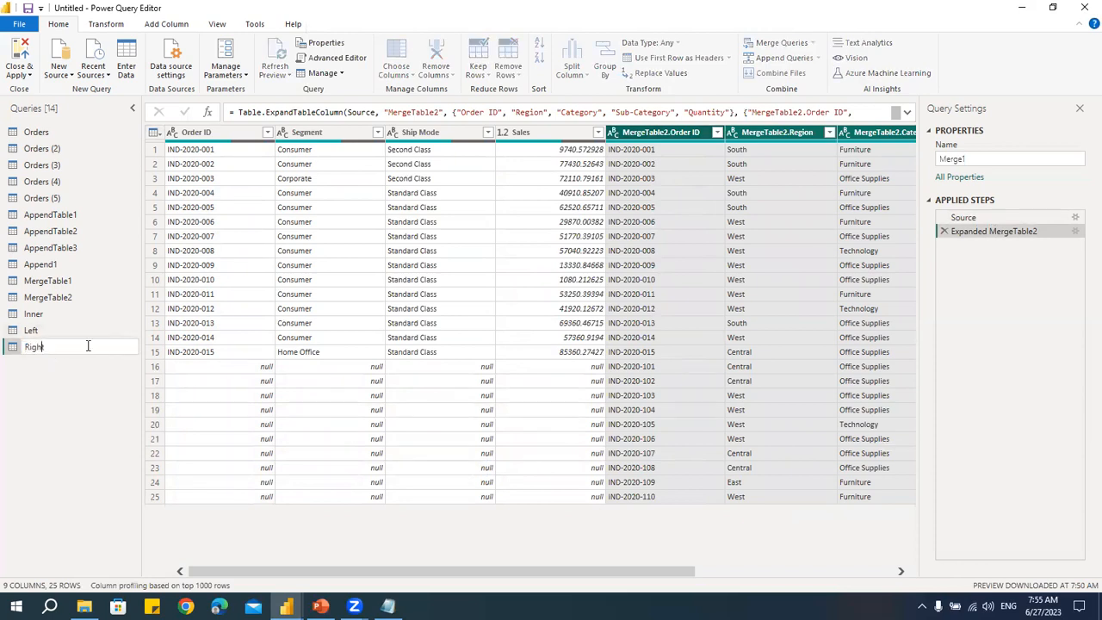
text(t)
key(Return)
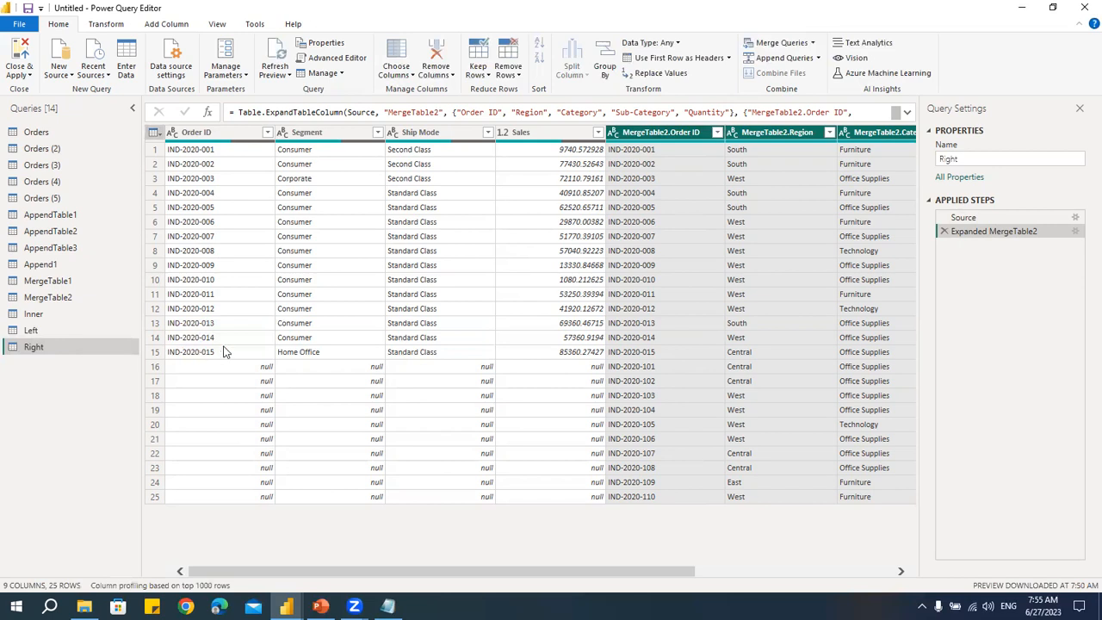
- Merge MergeTable1 with MergeTable2 as a new query, matching on Order ID with the Full Outer join
click(812, 42)
click(804, 74)
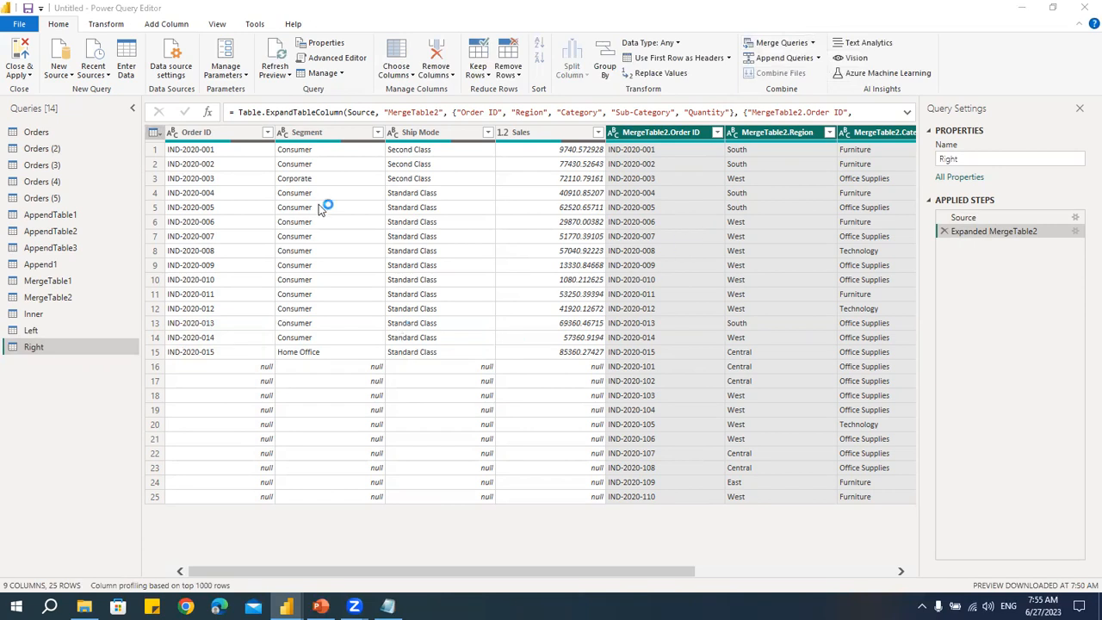
click(376, 154)
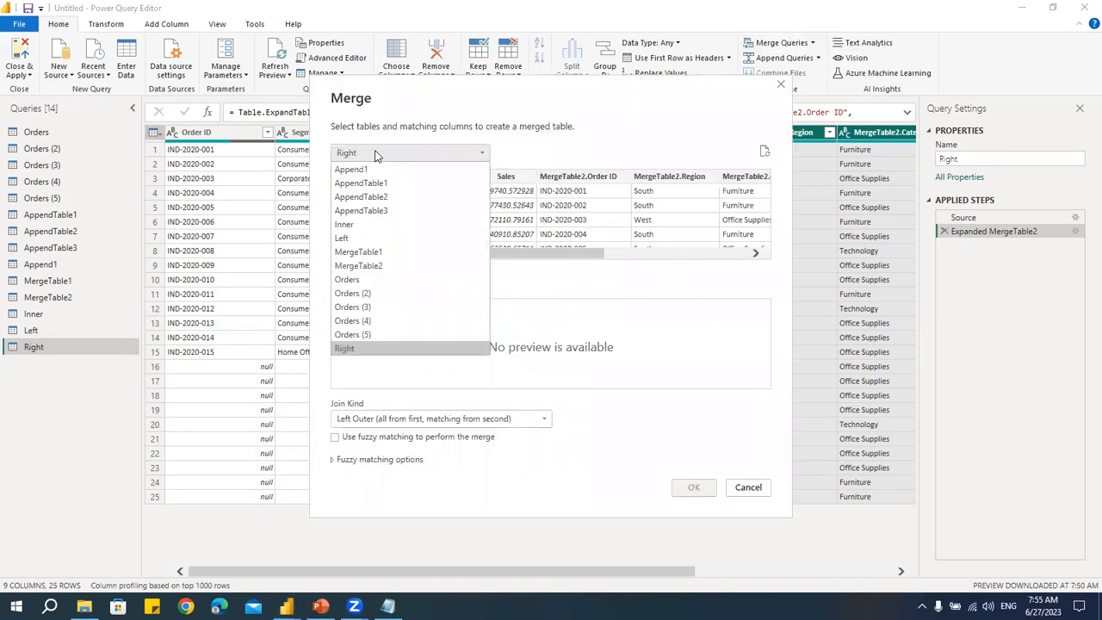
click(374, 251)
click(374, 284)
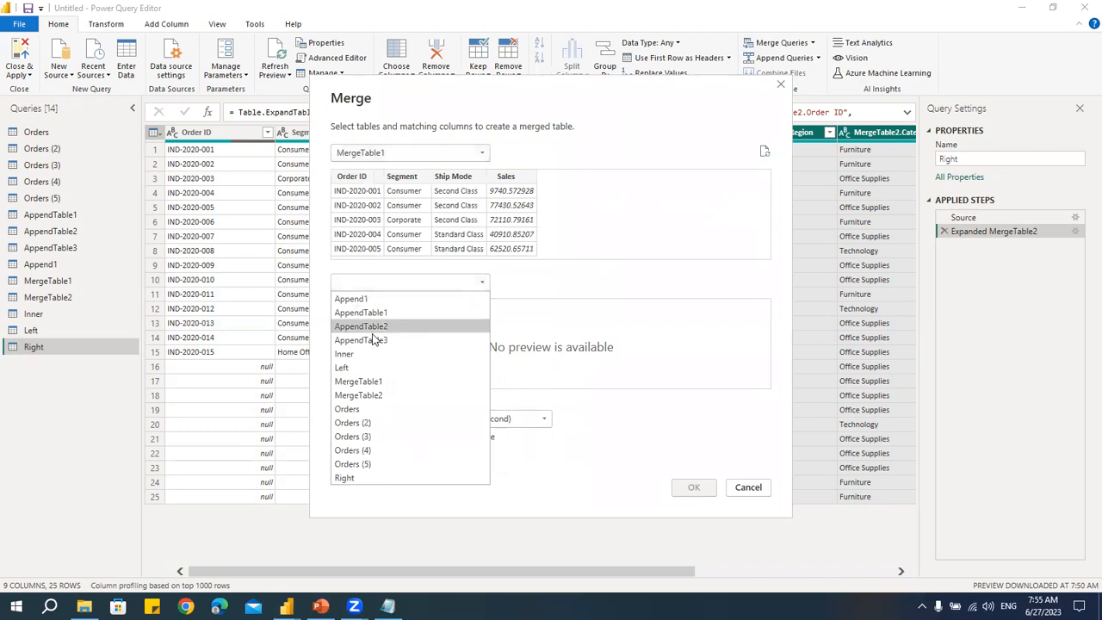
click(379, 388)
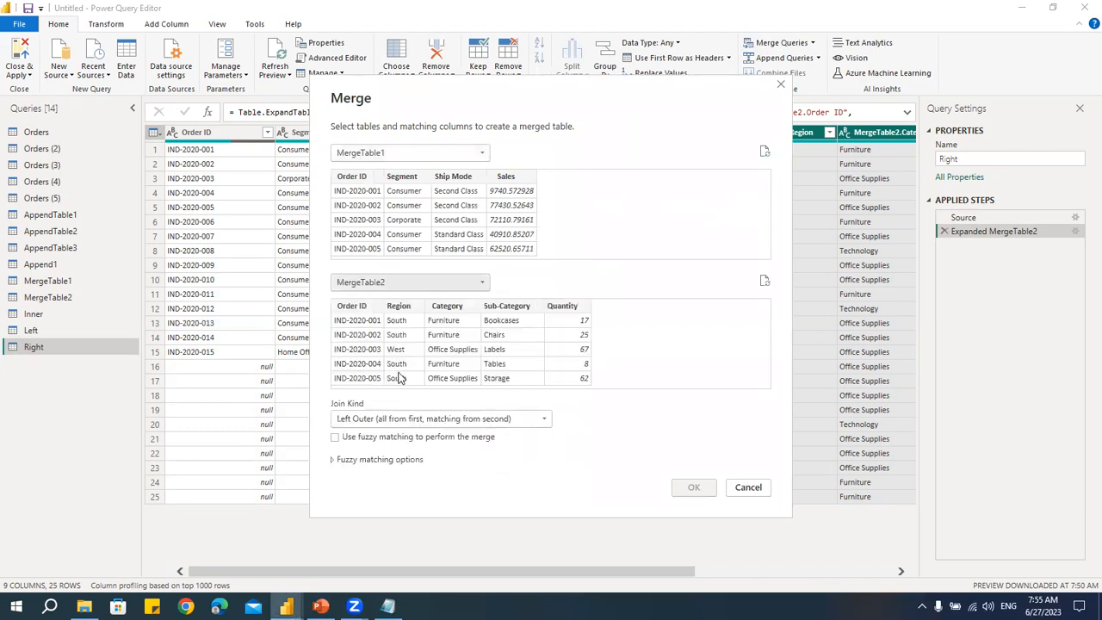
click(366, 308)
click(370, 177)
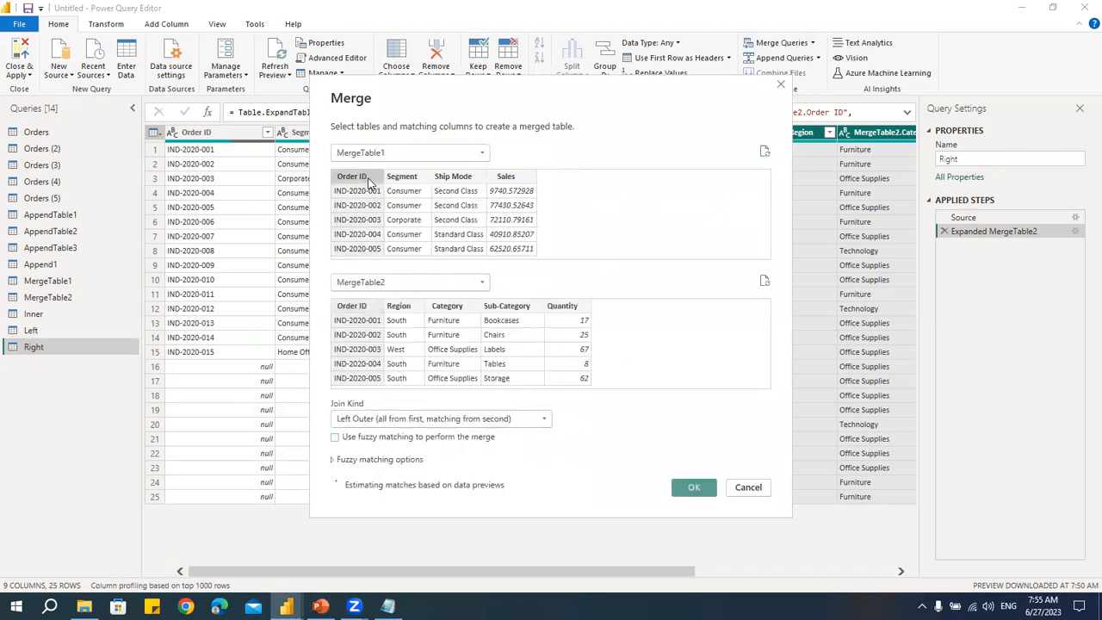
click(367, 421)
click(348, 466)
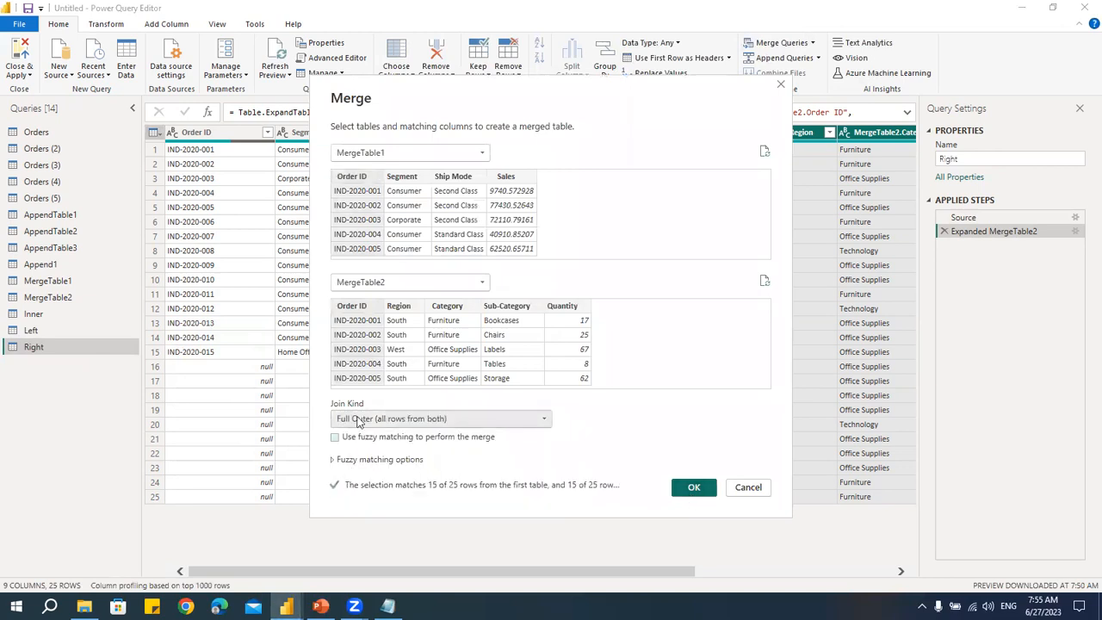
click(687, 492)
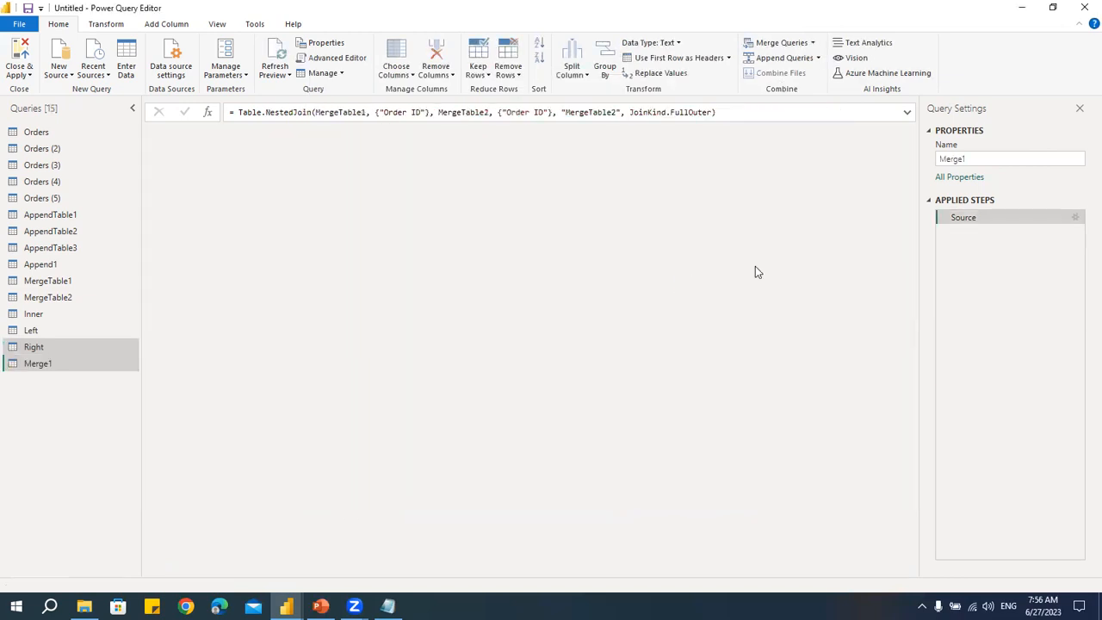
- Expand all columns of the MergeTable2 column in the full outer merged query
click(707, 133)
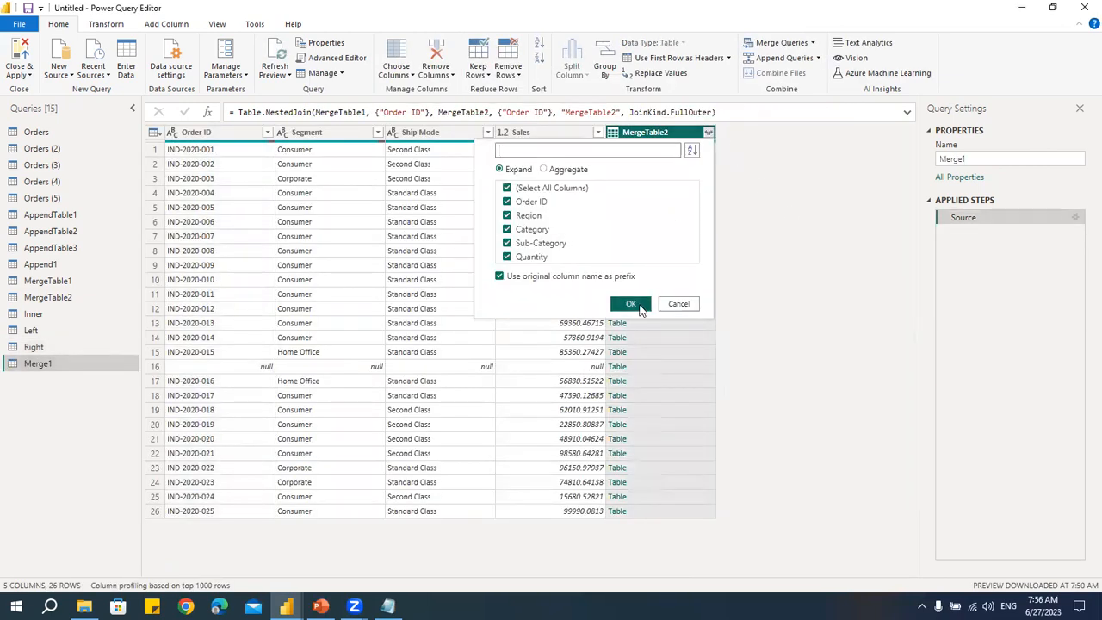
click(633, 302)
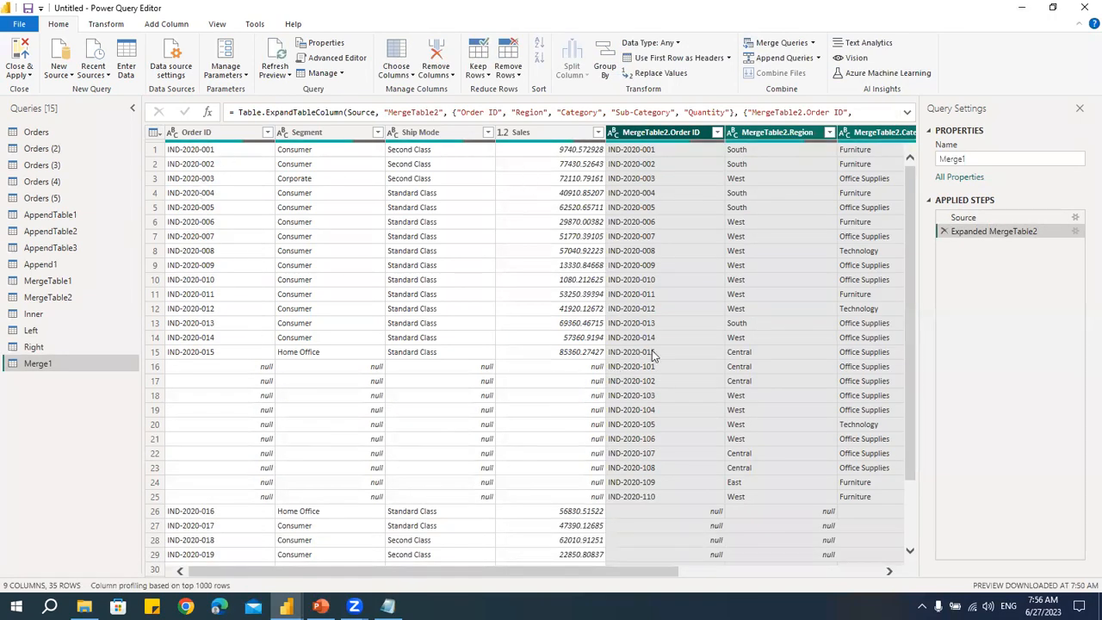
scroll(693, 396, down, 2)
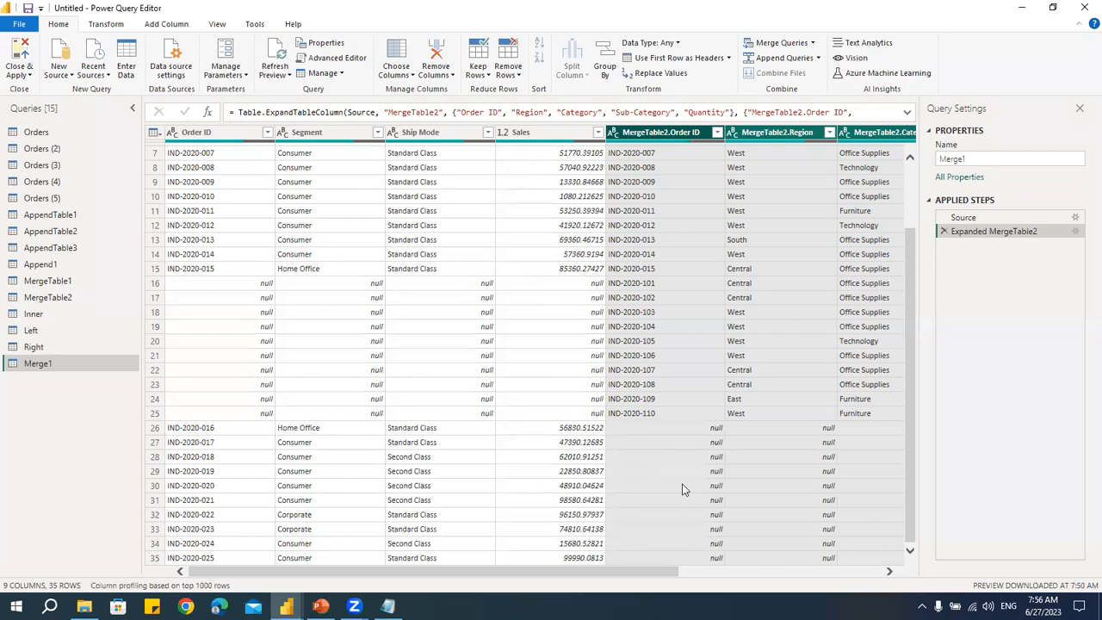
- Rename the new merged query to Full Outer
double_click(52, 362)
text(Full)
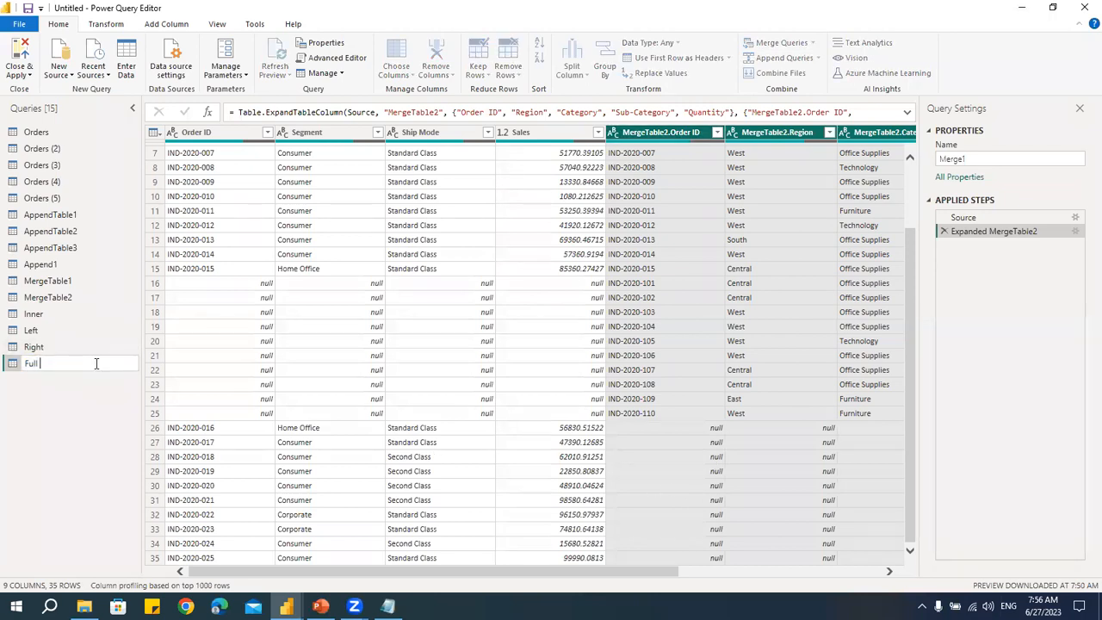
key(Return)
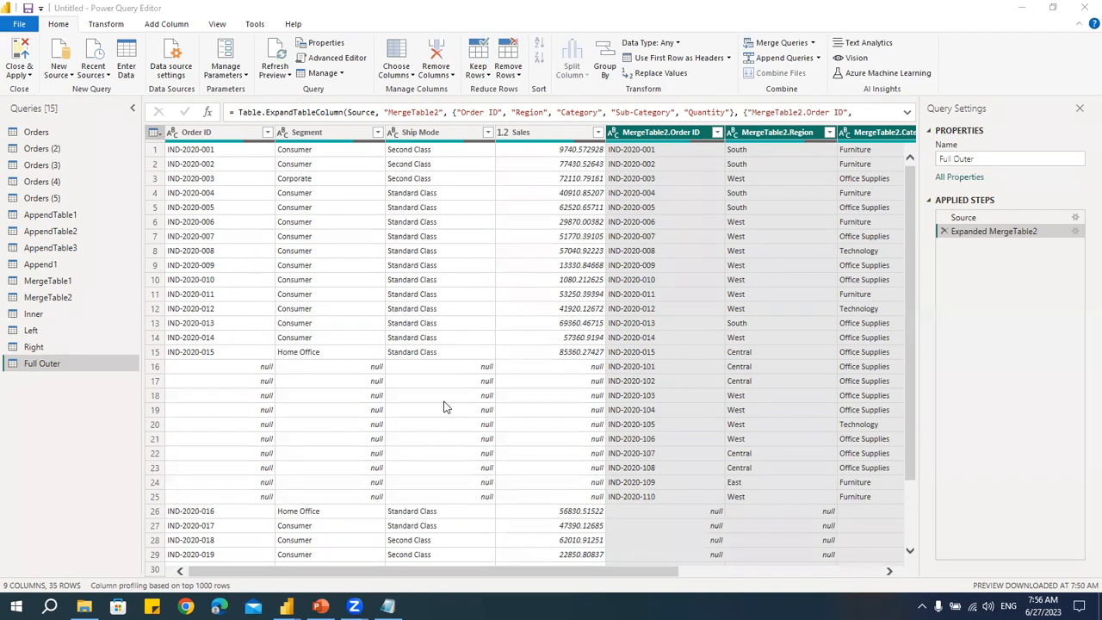
- Switch to Notepad and add Left Anti and Right Anti entries under Merge Tables in the outline
key(alt+Tab)
key(Tab)
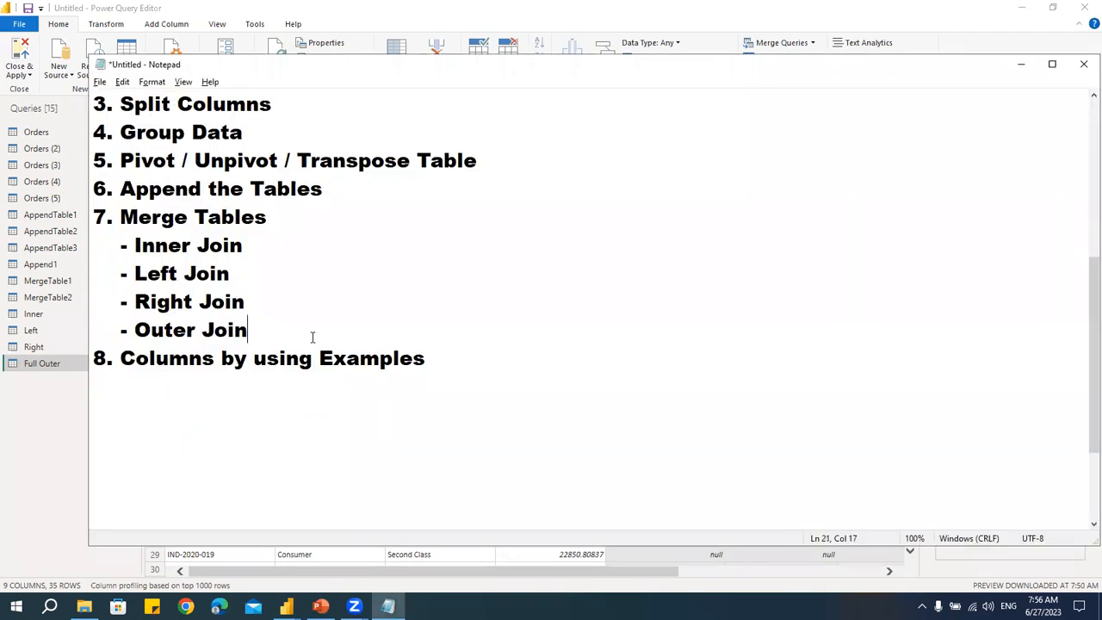
key(Return)
text(- Left Ant)
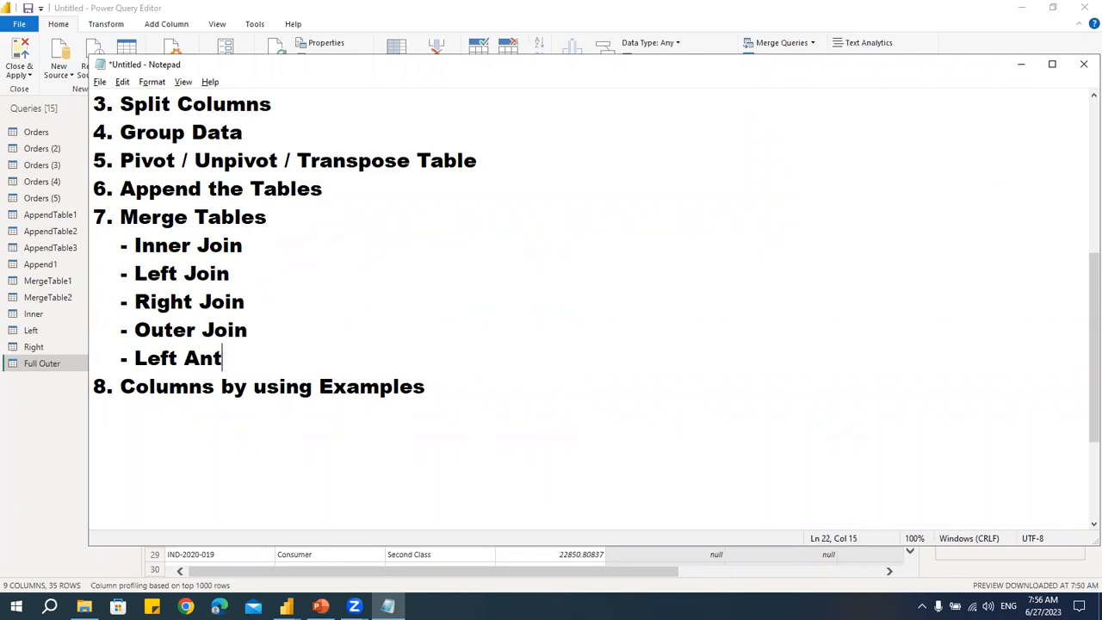
text(i)
key(Return)
text(- )
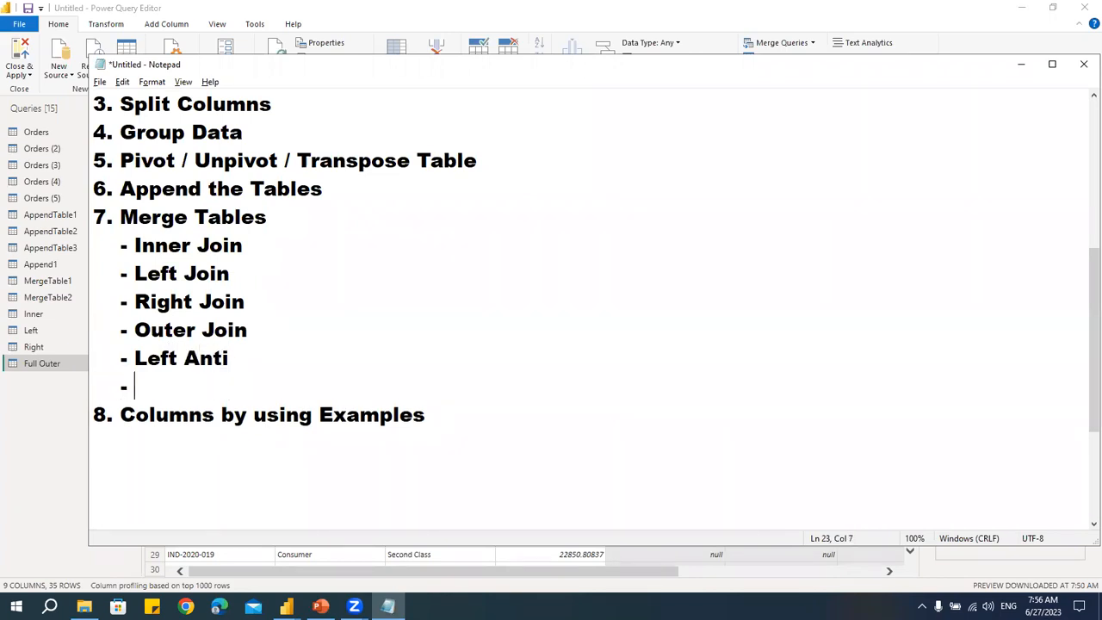
text(Right Anti)
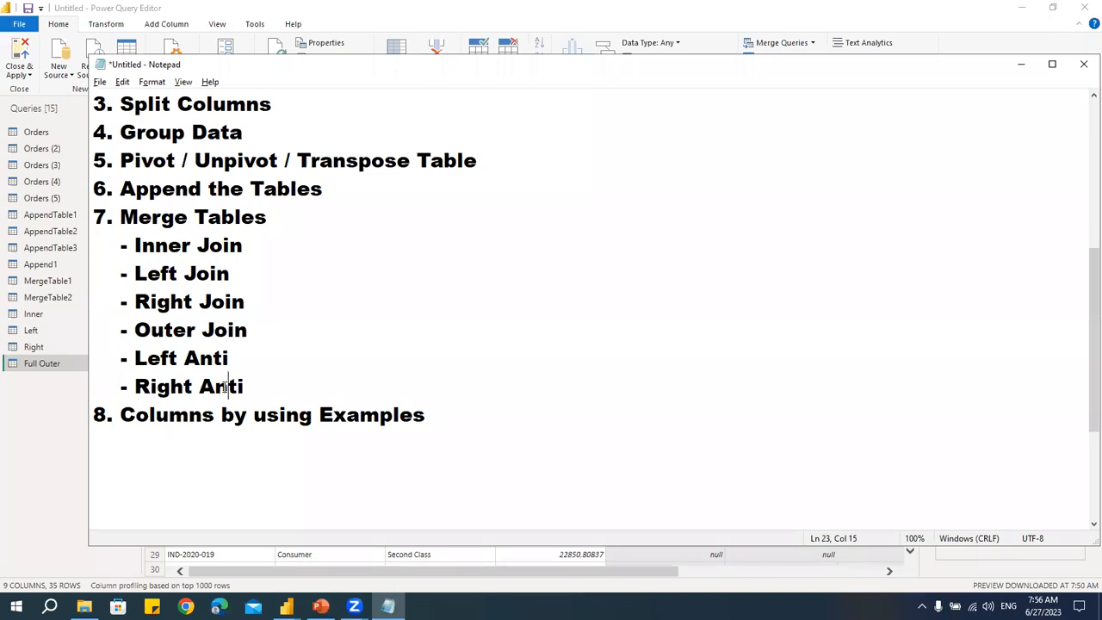
key(alt+Tab)
key(alt+Tab)
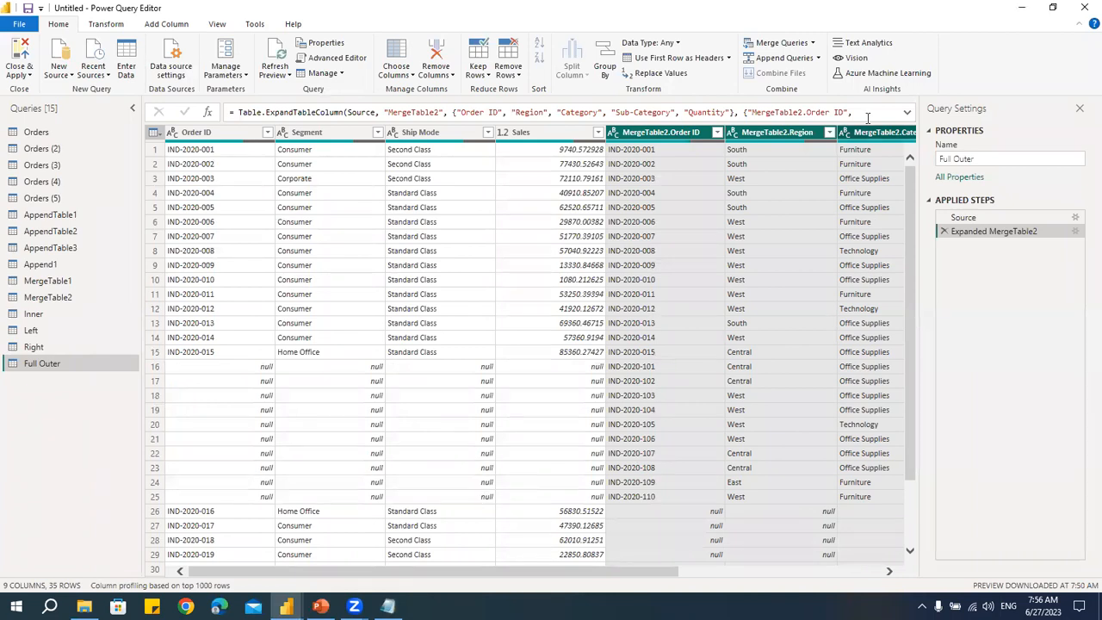
- Merge MergeTable1 with MergeTable2 as a new query, matching on Order ID with the Left Anti join
click(813, 44)
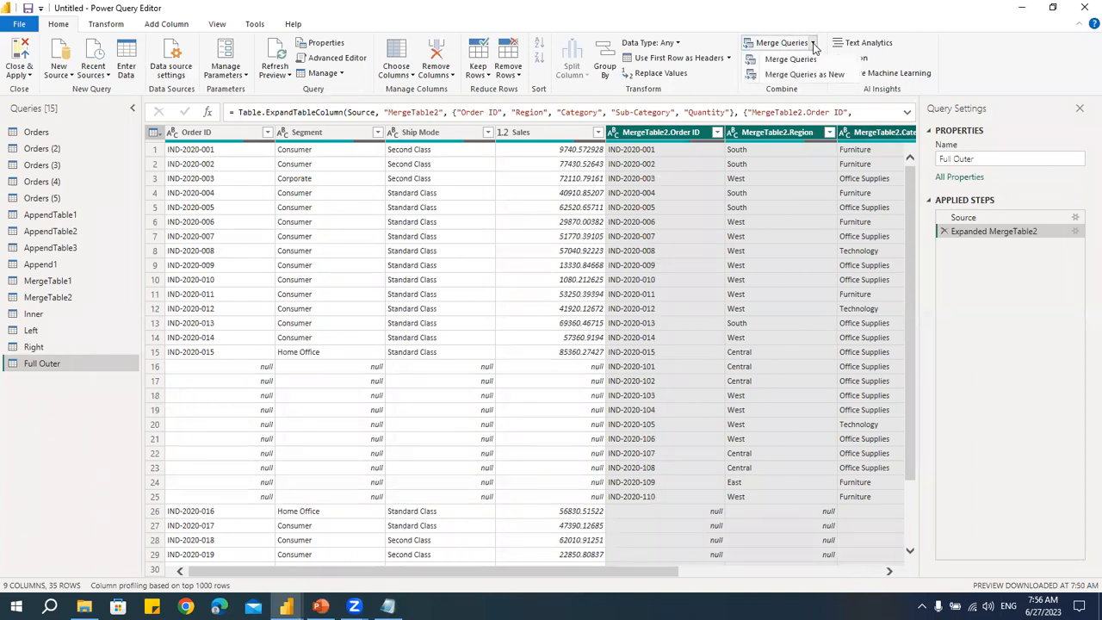
click(808, 74)
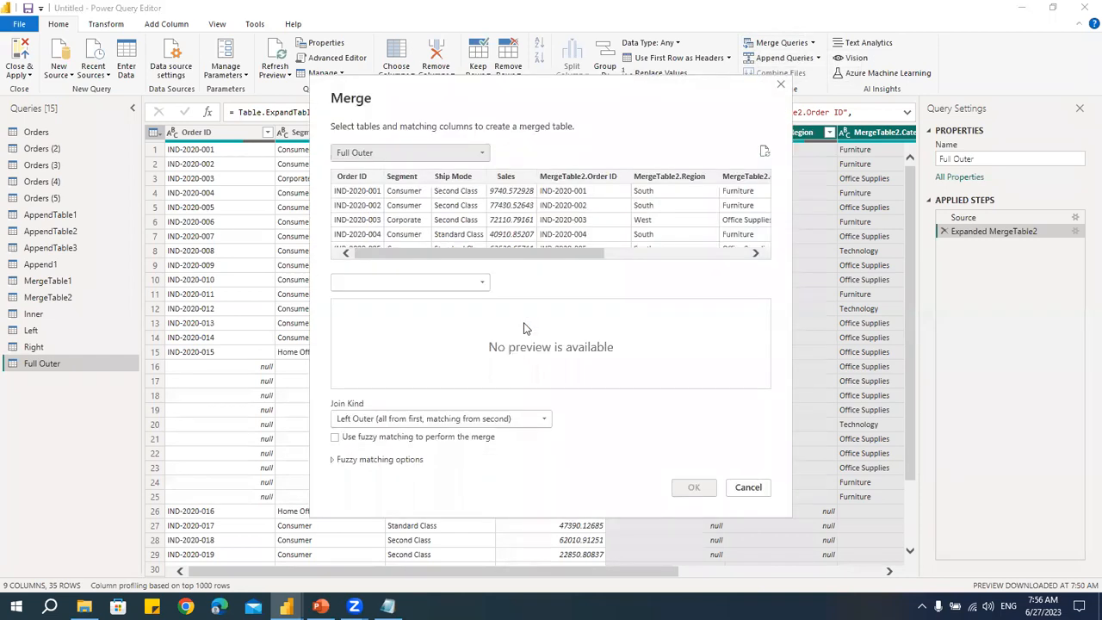
click(375, 161)
click(384, 267)
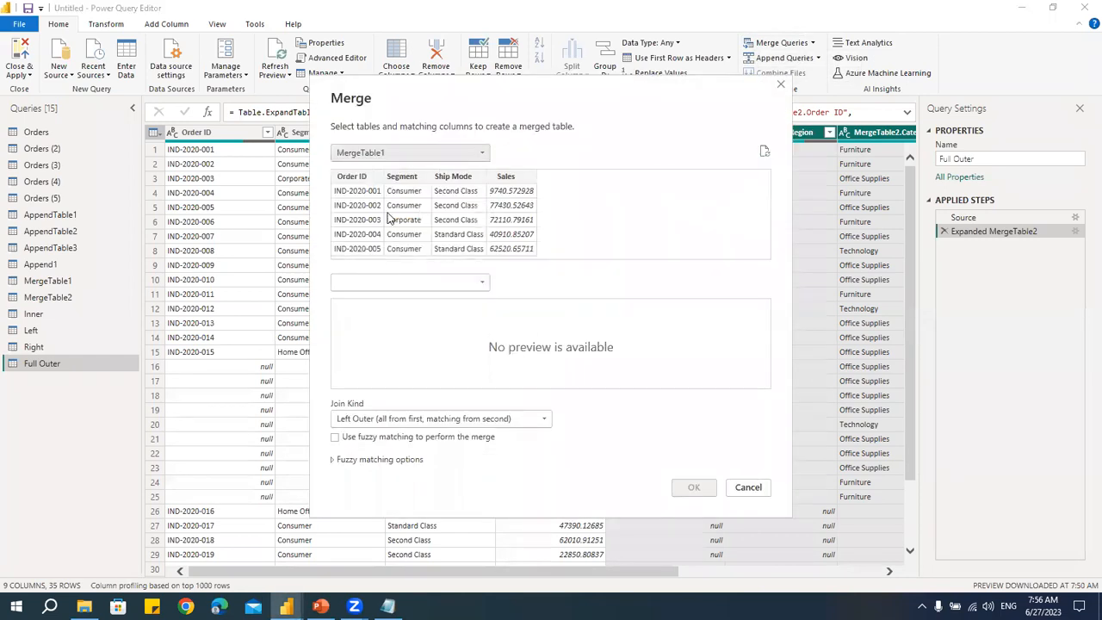
click(374, 285)
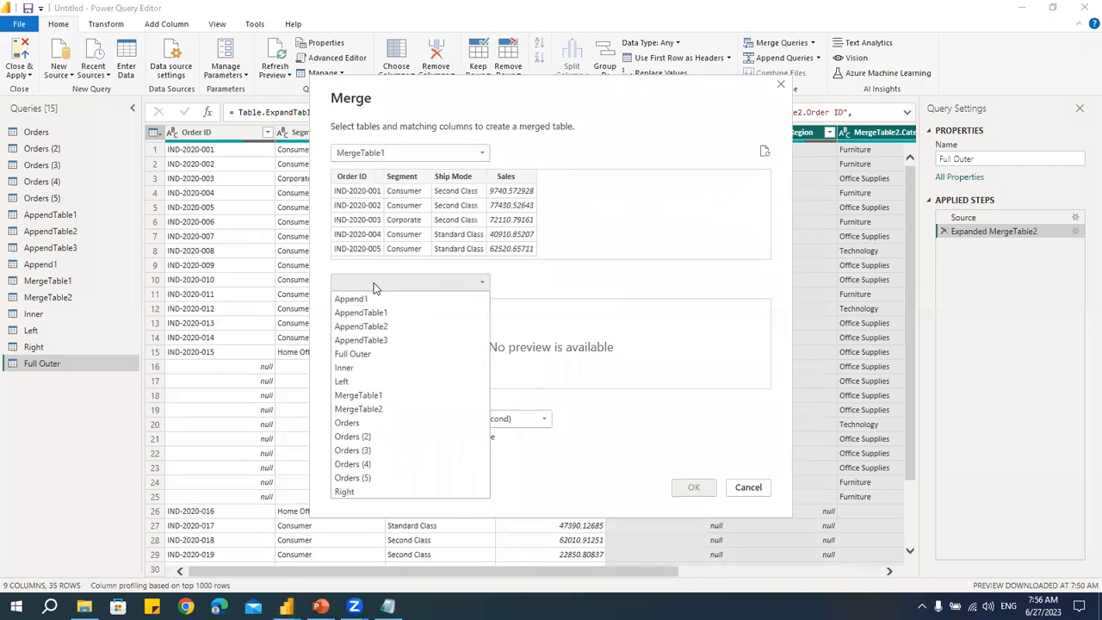
click(374, 409)
click(361, 337)
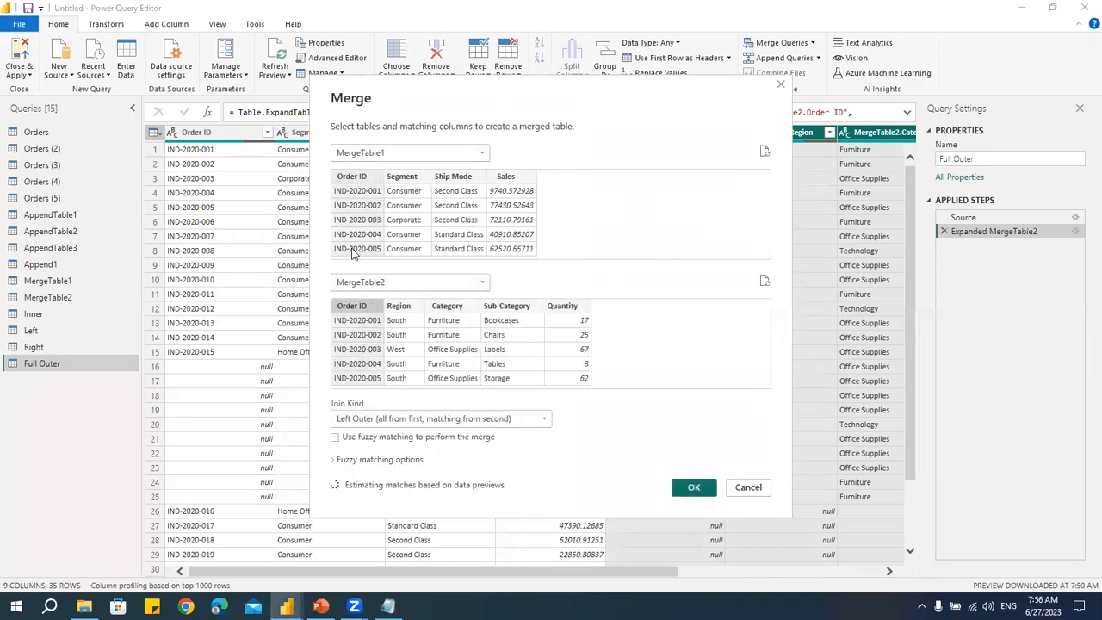
click(389, 418)
click(387, 491)
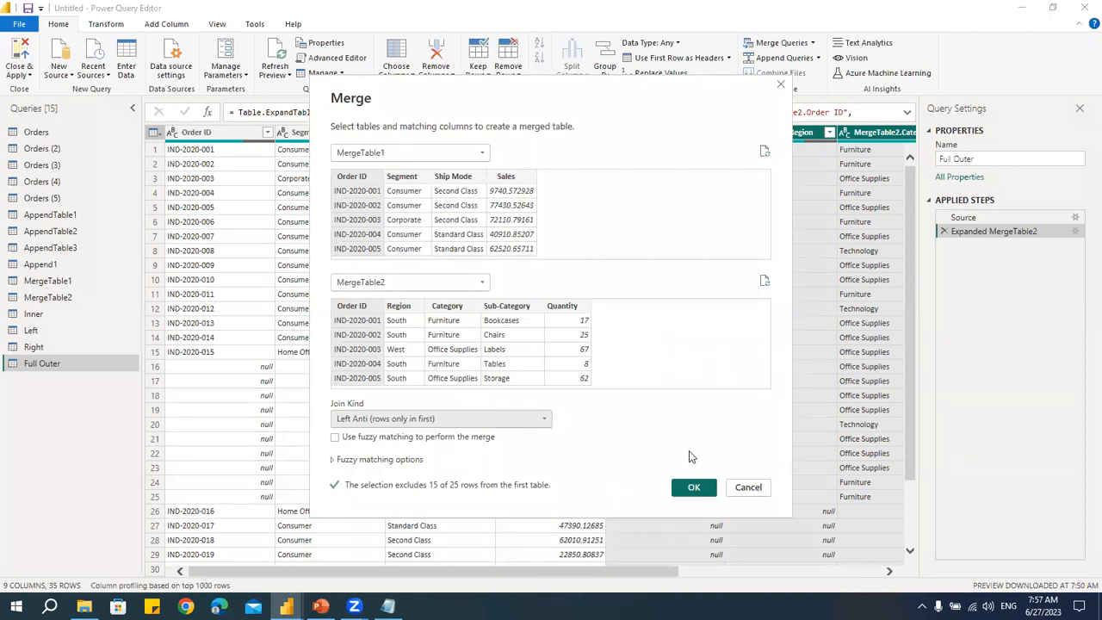
click(694, 486)
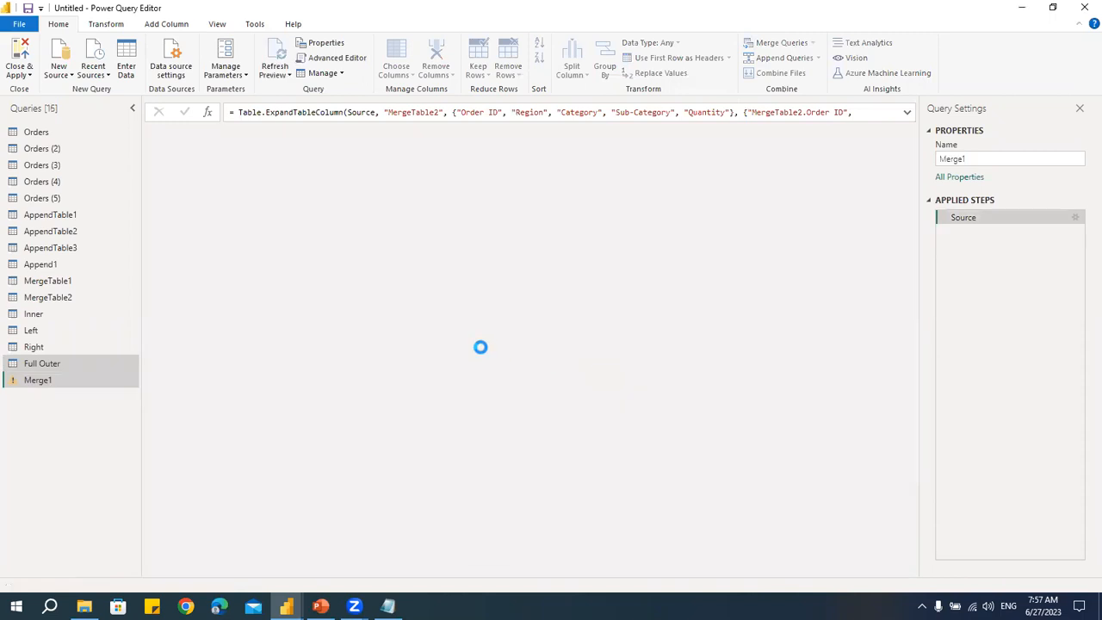
- Expand all columns of the MergeTable2 column in the new merged query and rename the query to Left Anti
click(709, 135)
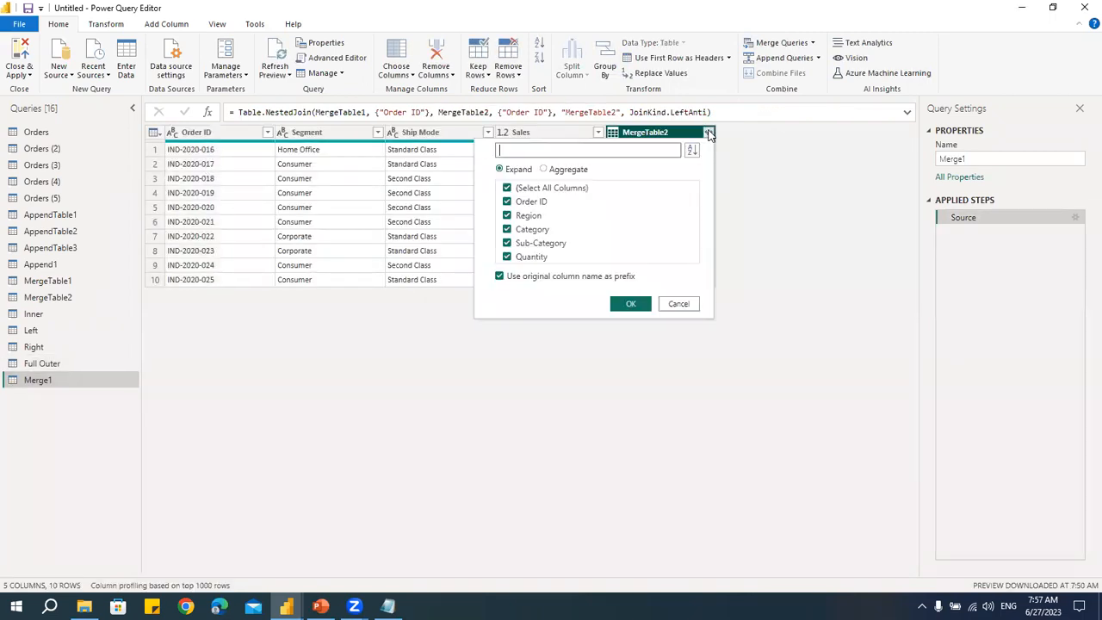
click(637, 303)
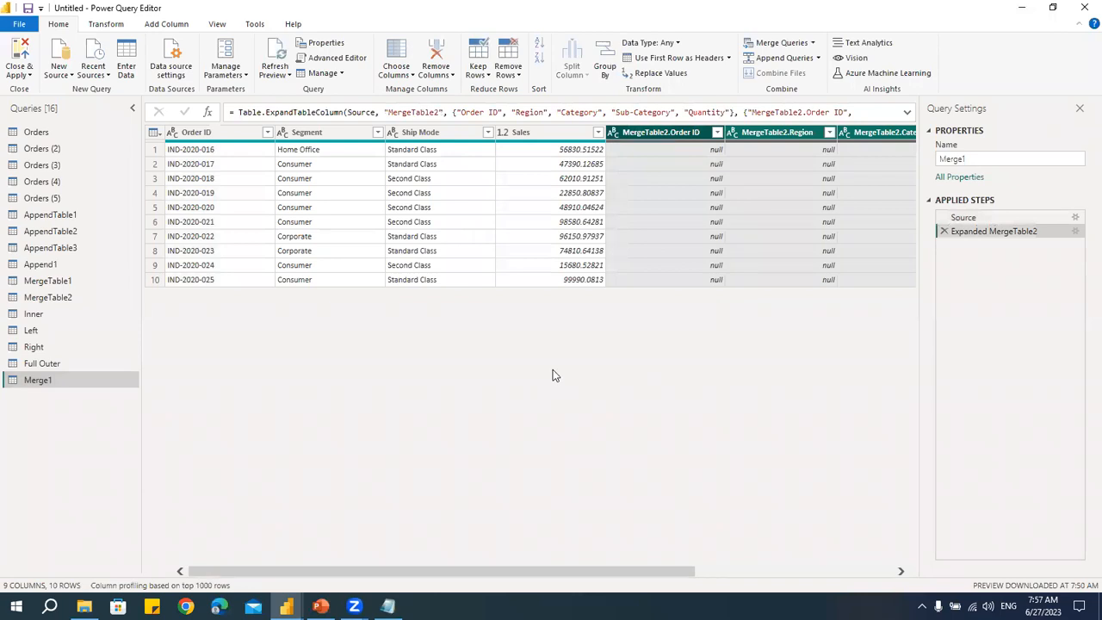
double_click(114, 379)
text(Left Anti)
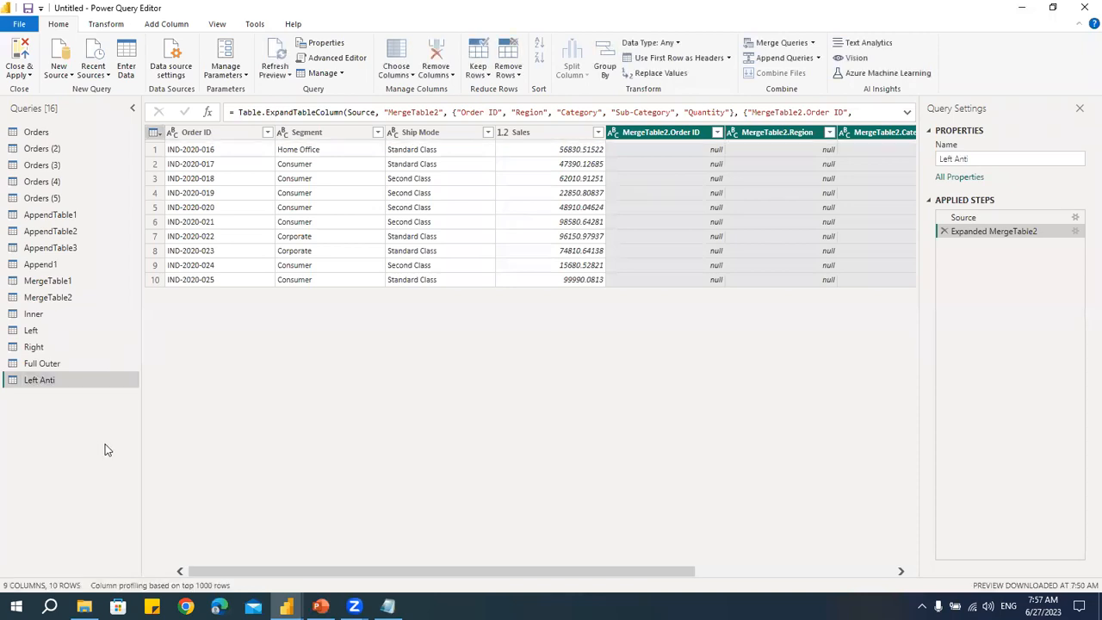
- Merge MergeTable1 with MergeTable2 as a new query, matching on Order ID with the Right Anti join
click(812, 43)
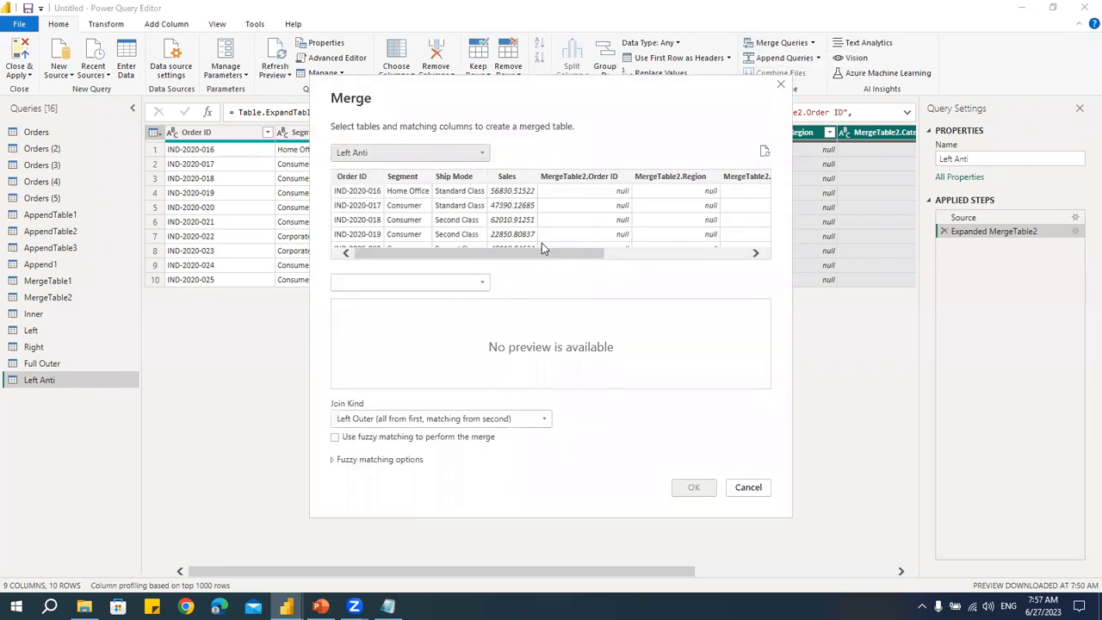
click(401, 152)
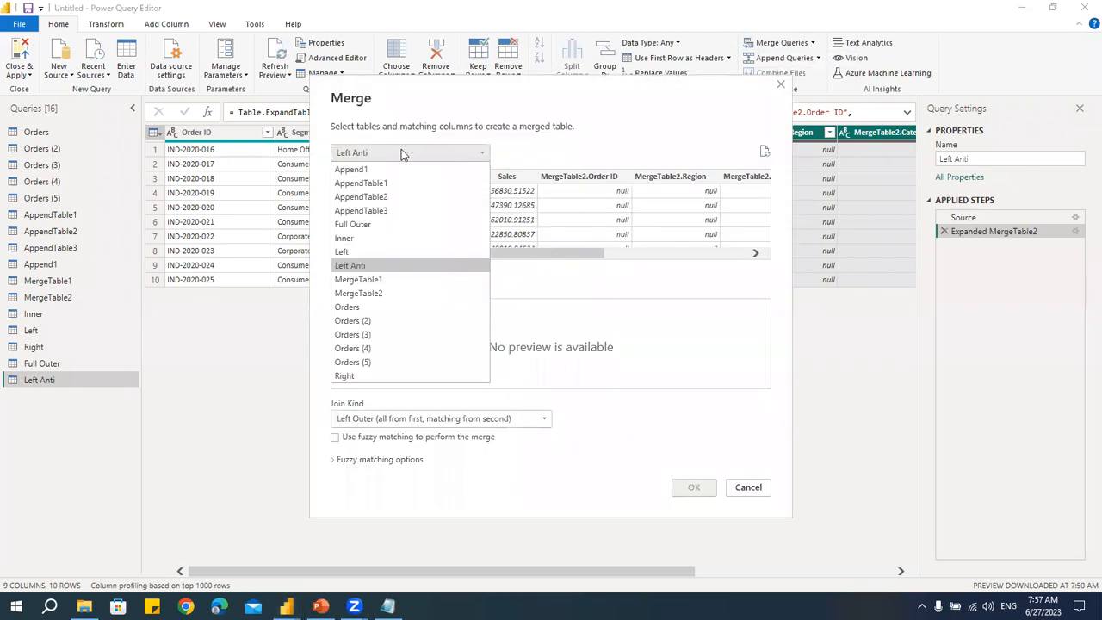
click(387, 277)
click(380, 286)
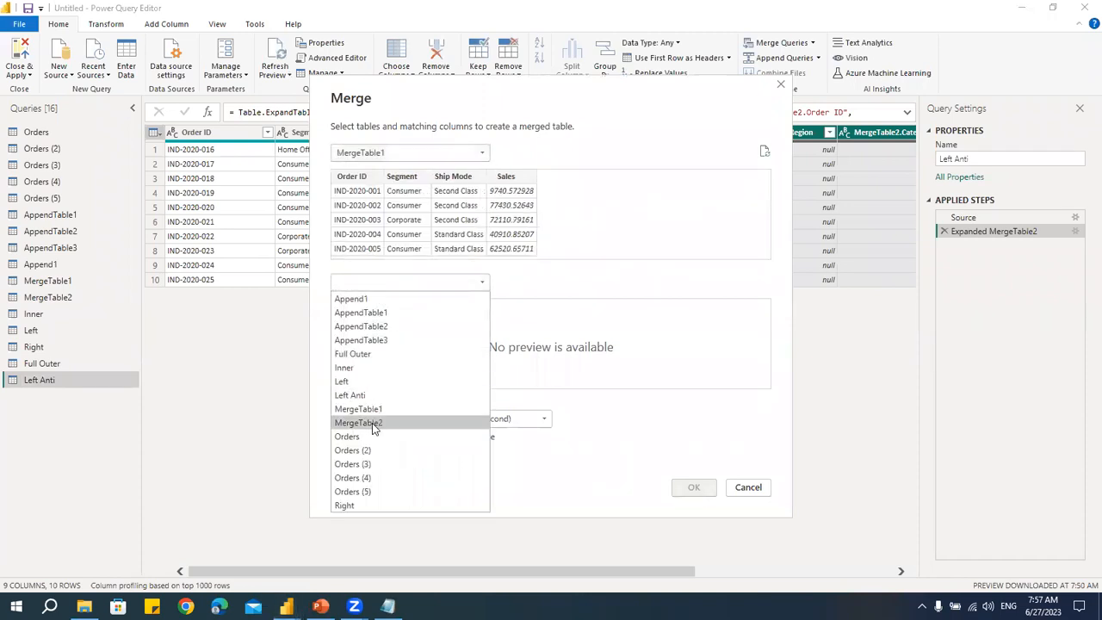
click(342, 423)
click(370, 338)
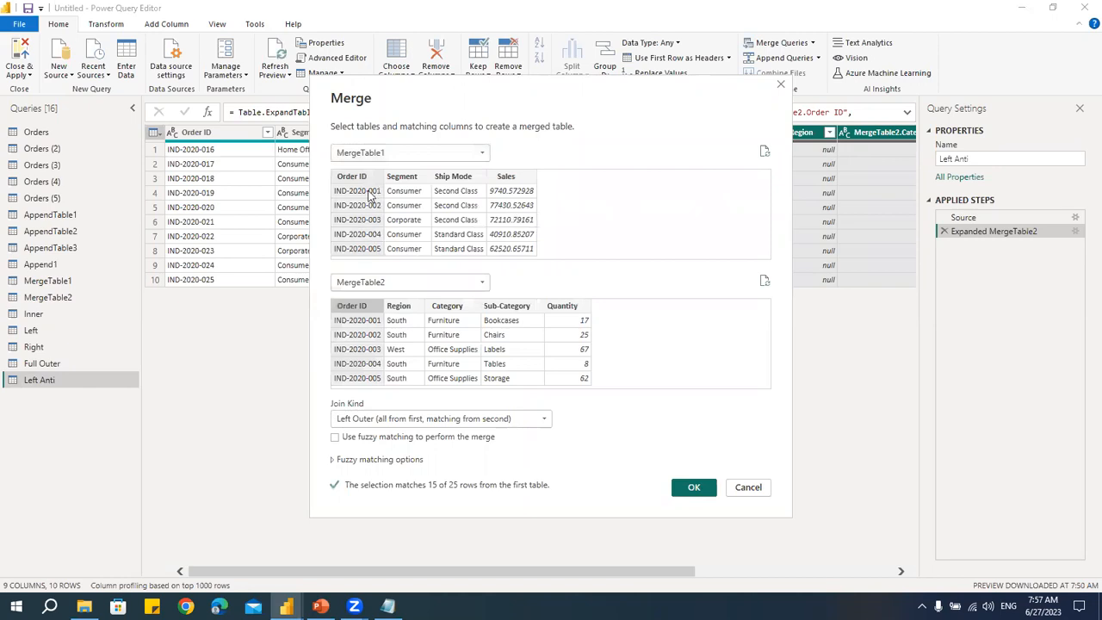
click(383, 418)
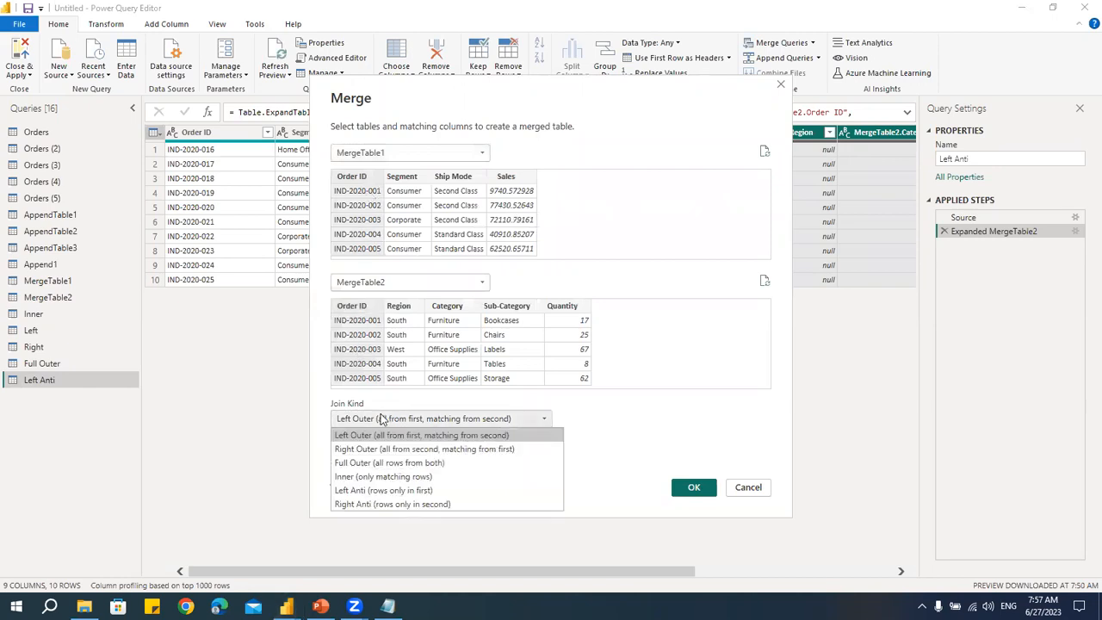
click(384, 503)
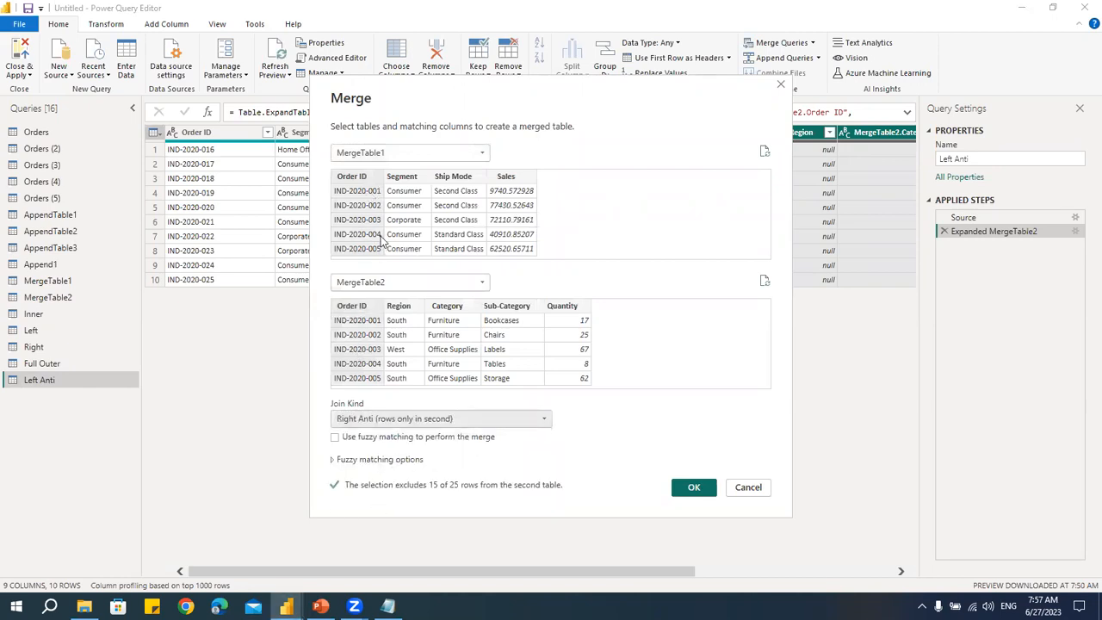
click(686, 489)
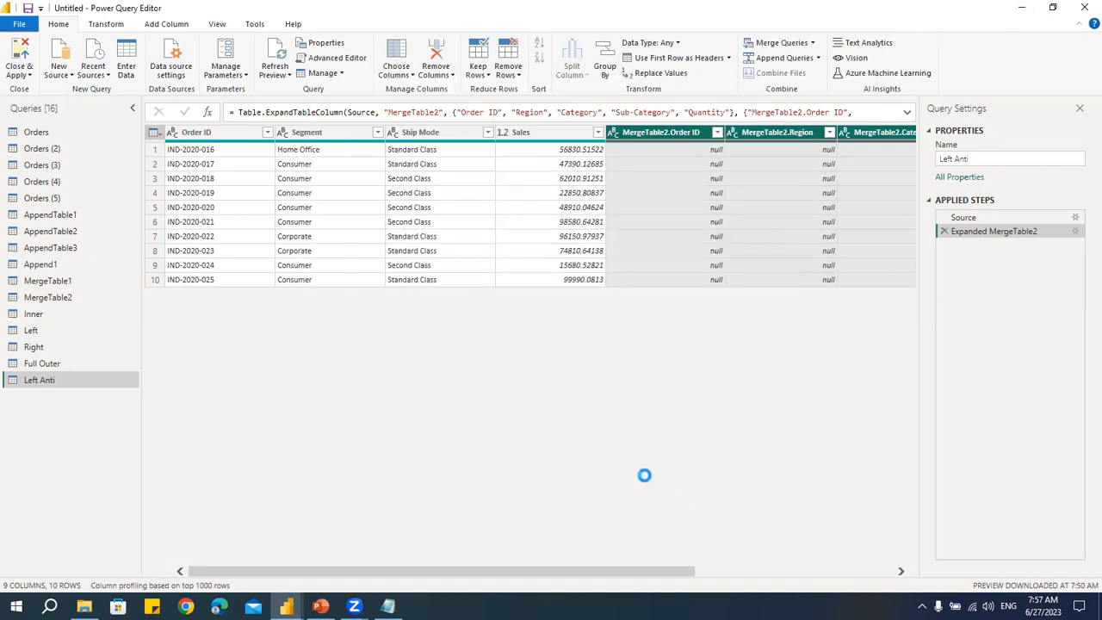
- Expand all columns of the MergeTable2 column in the new merged query and rename the query to Right Anti
click(709, 132)
click(632, 305)
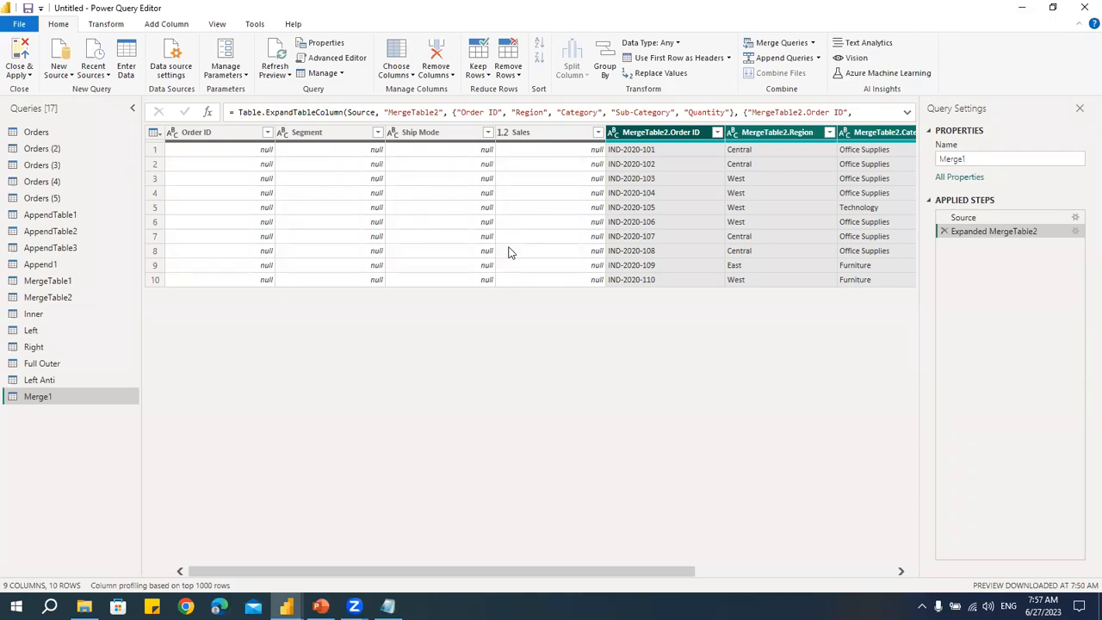
text(Right Anti)
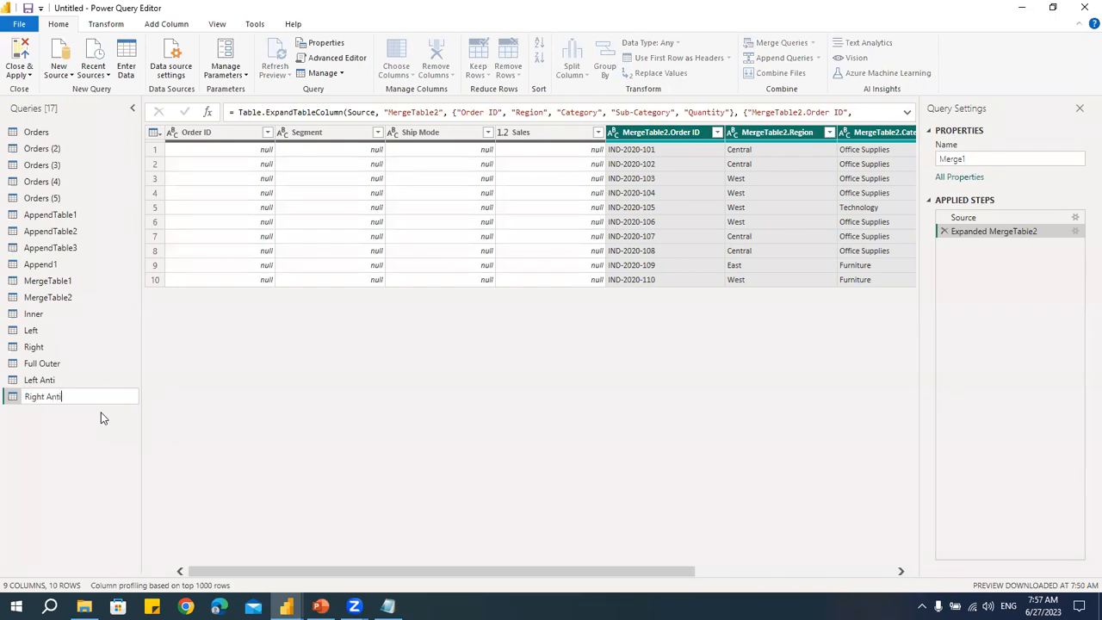
key(Return)
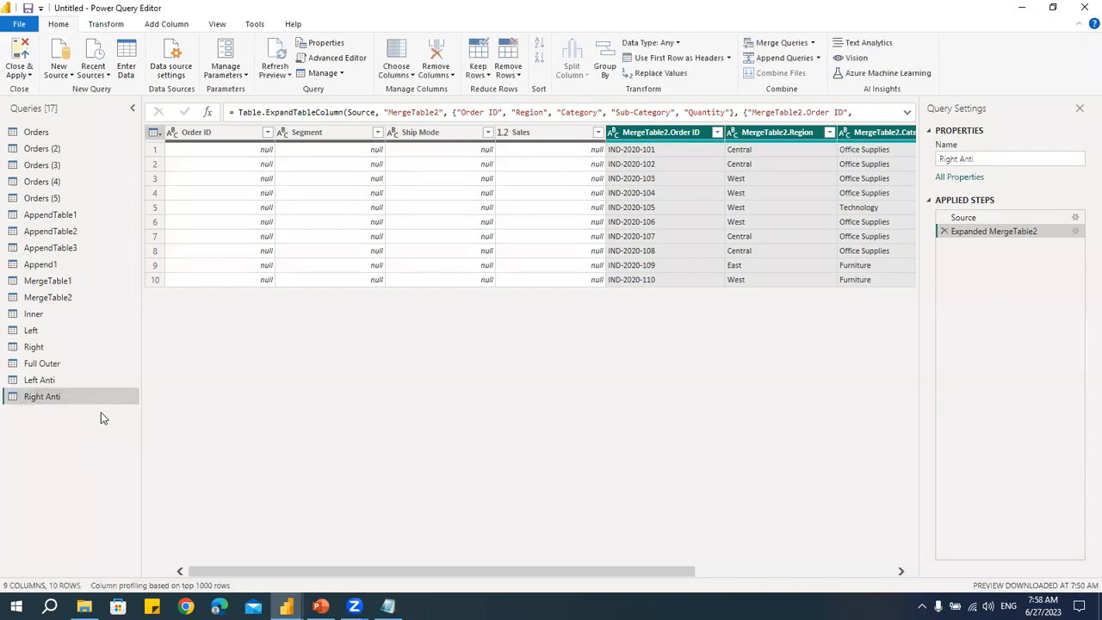
- Switch to Notepad to review the Merge Tables outline, then return to the Power Query Editor
click(388, 606)
click(379, 415)
scroll(474, 428, up, 1)
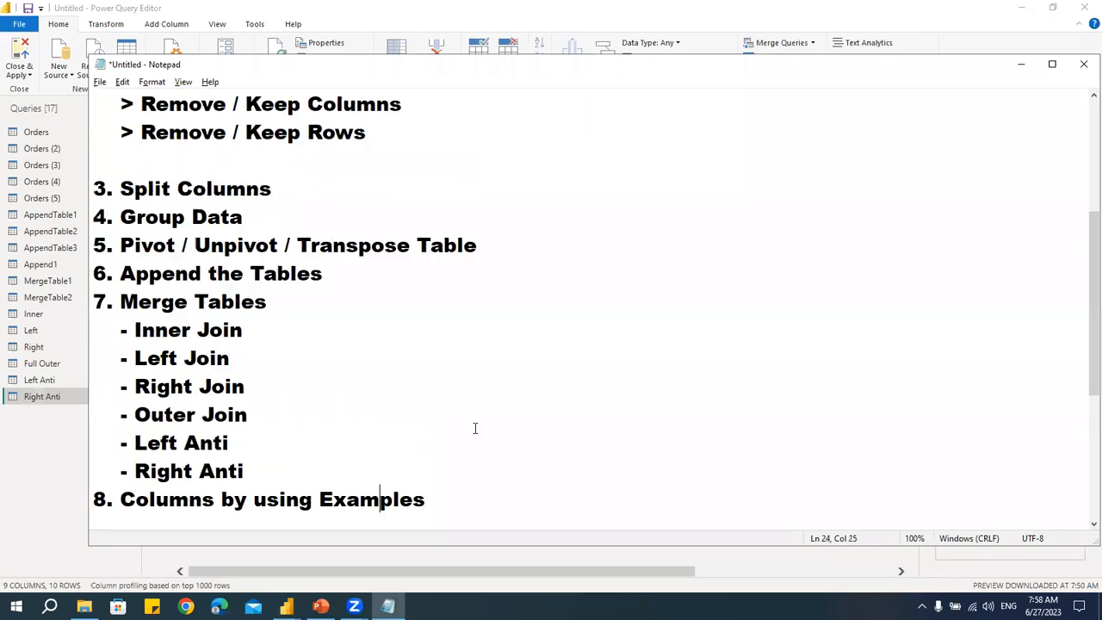
scroll(475, 428, up, 3)
scroll(476, 428, down, 4)
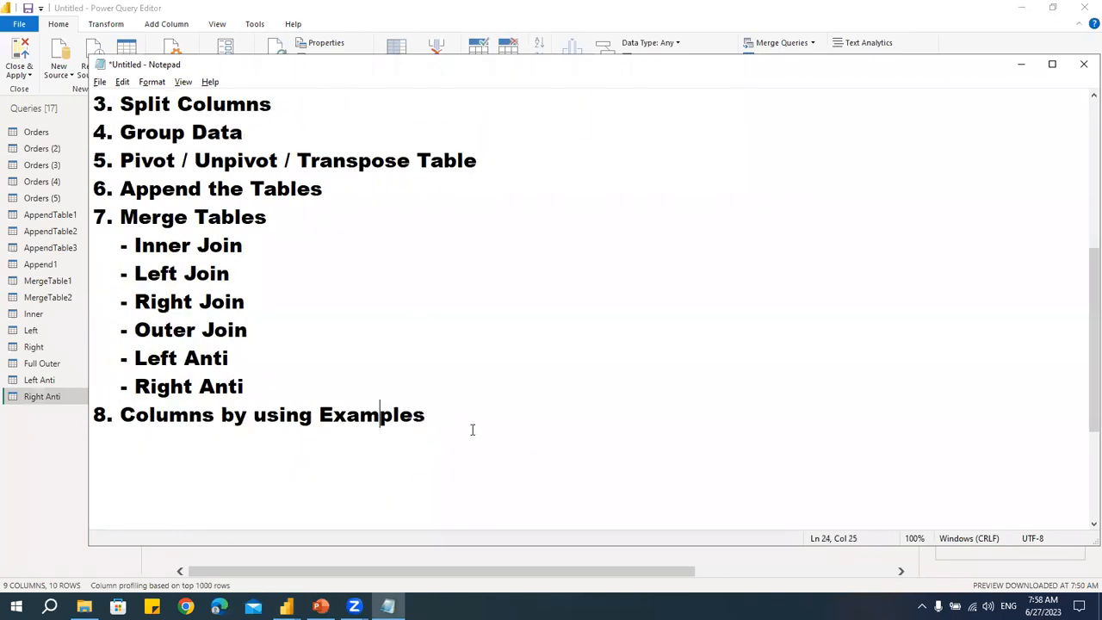
key(alt+Tab)
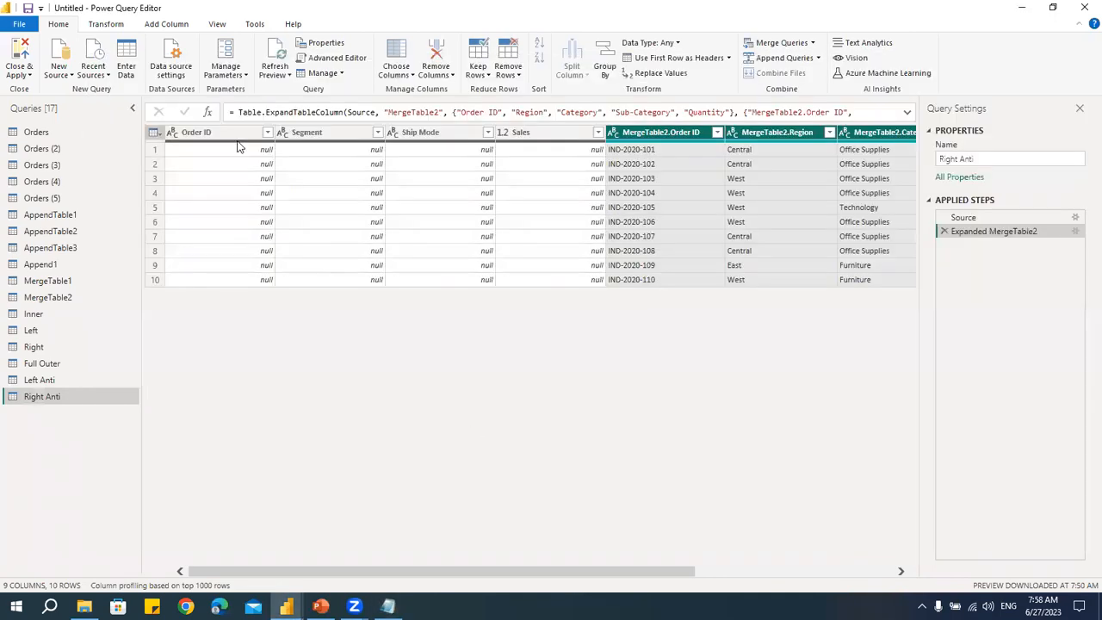
- Reverse the row order of the Orders (4) query
click(106, 24)
click(267, 59)
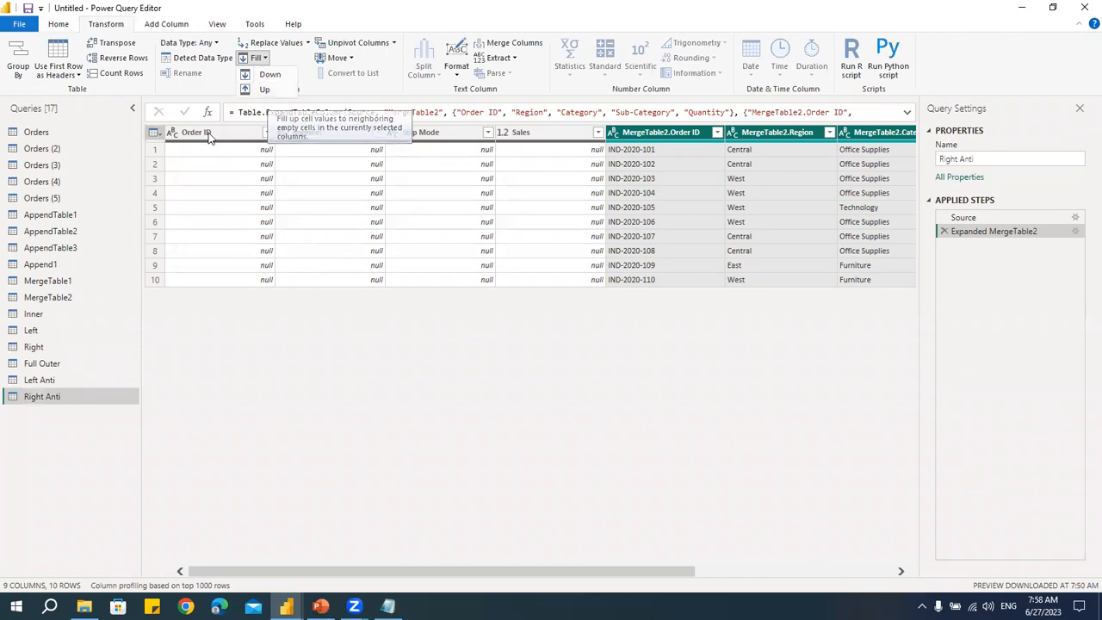
click(57, 171)
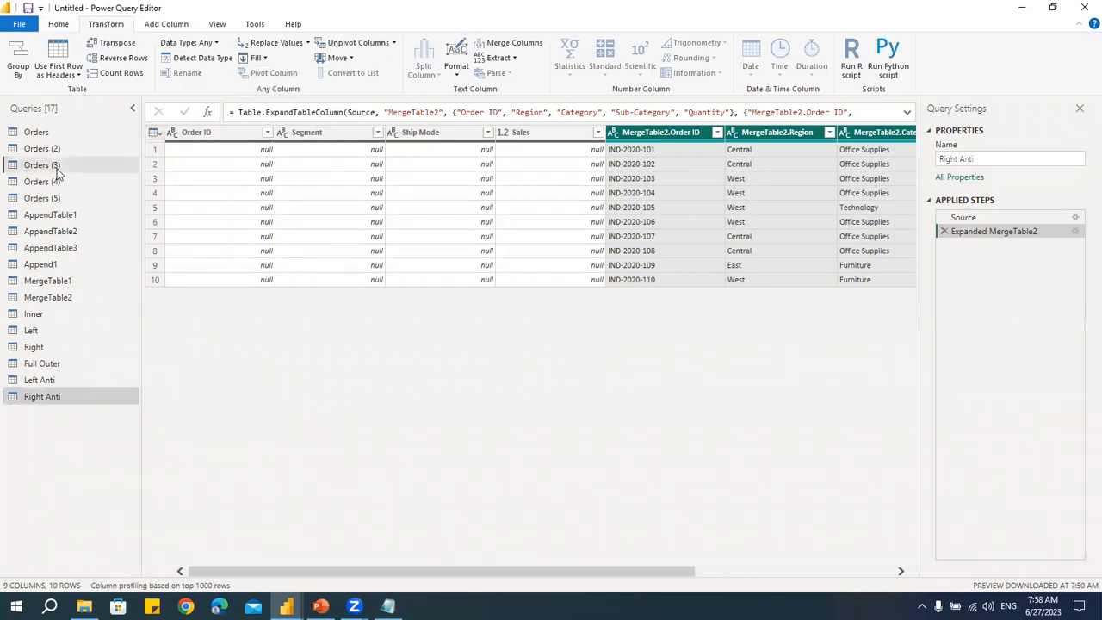
click(57, 171)
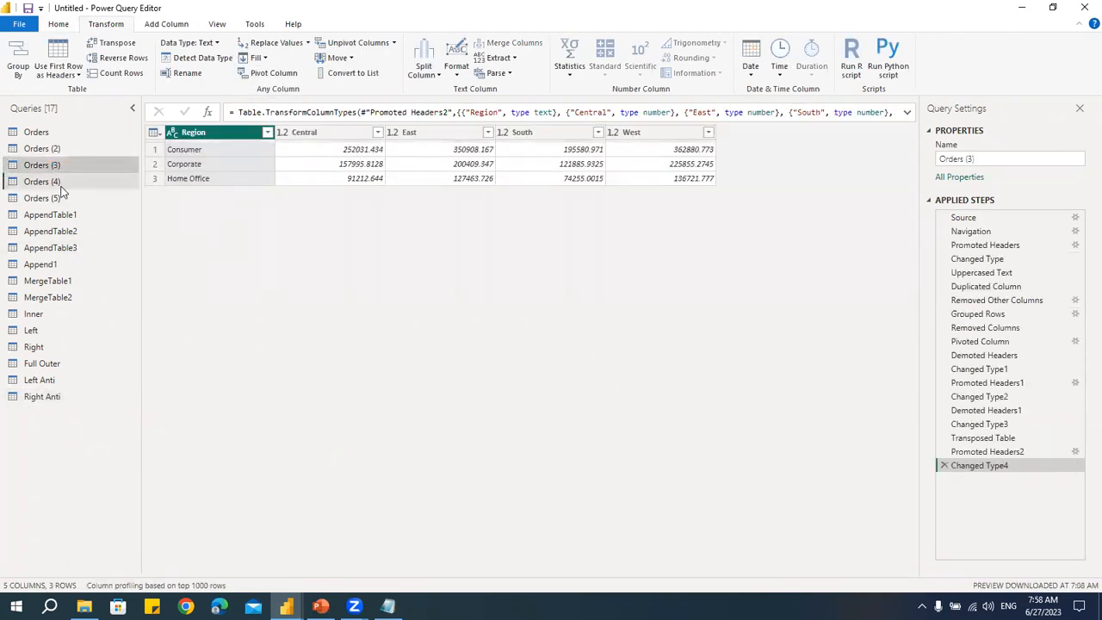
click(60, 184)
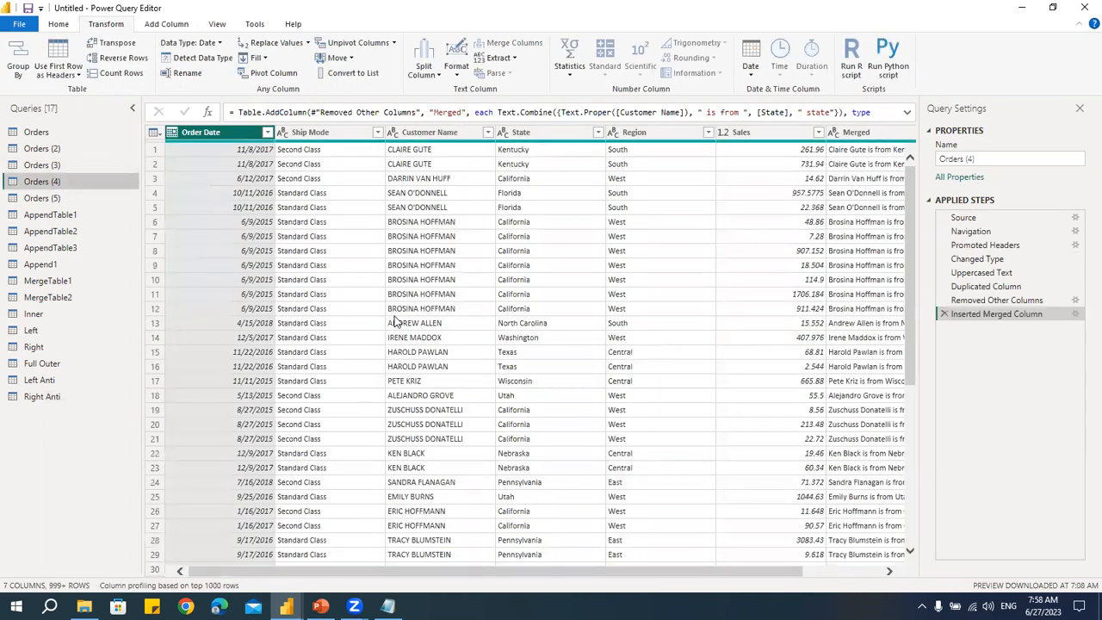
click(124, 57)
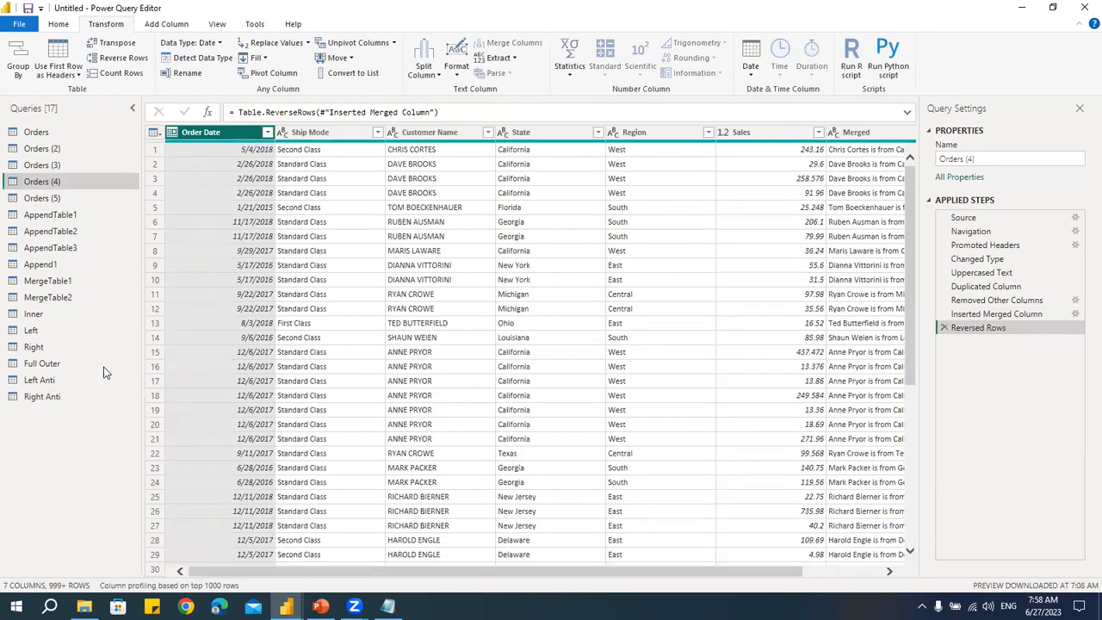
- Reverse the row order of the Orders (2) query
click(53, 151)
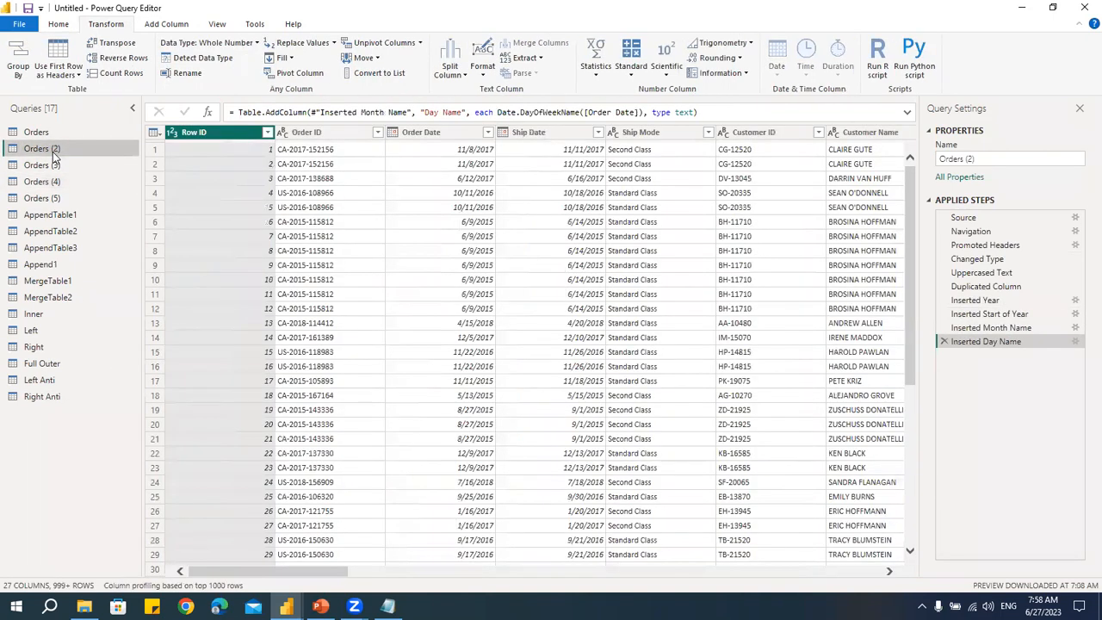
click(120, 61)
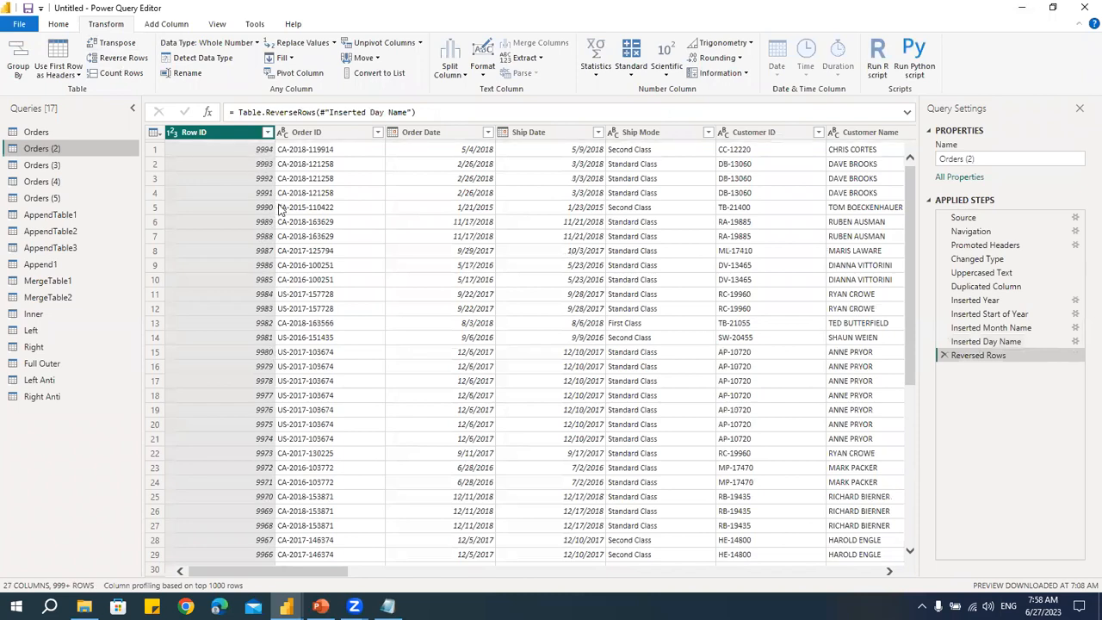
scroll(517, 338, down, 5)
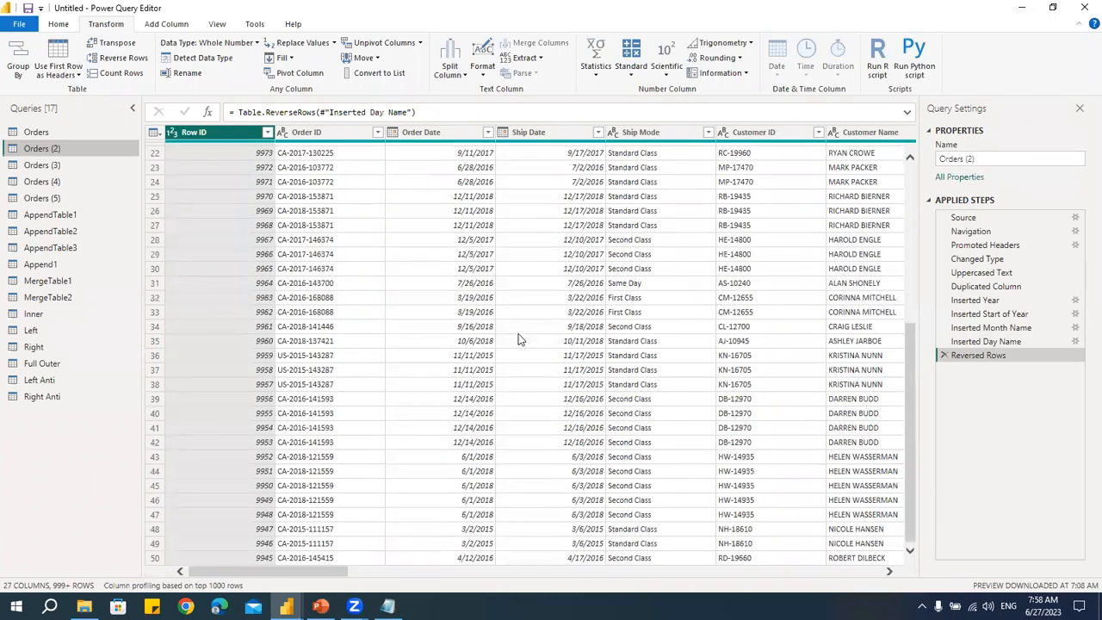
scroll(522, 335, up, 5)
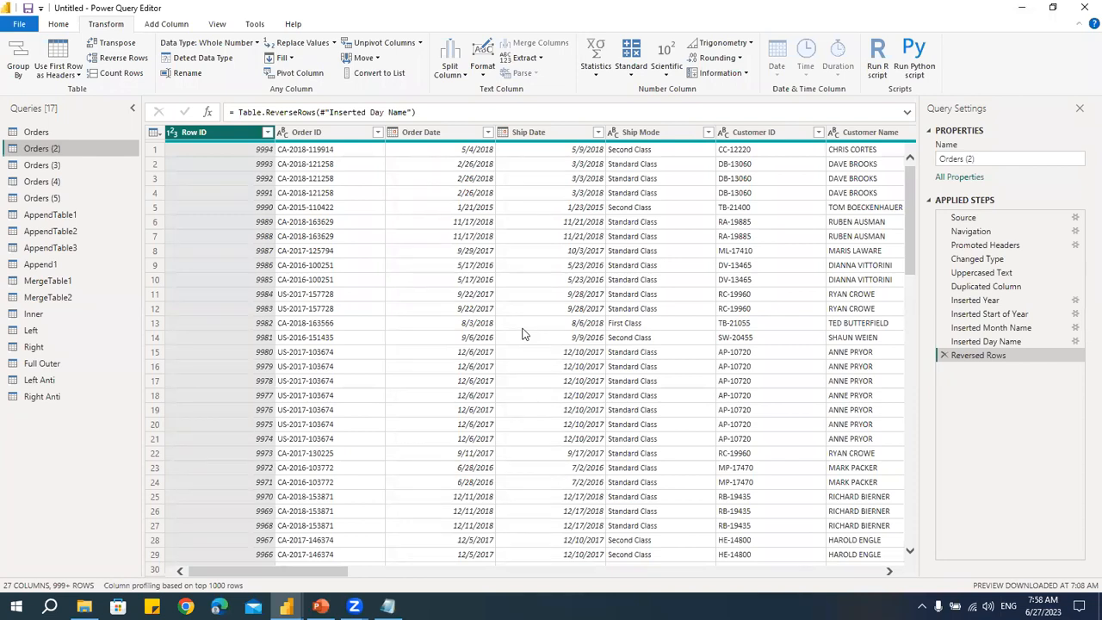
- Add two index columns to the Orders (4) query, one starting from 0 and one starting from 1
click(60, 167)
click(69, 182)
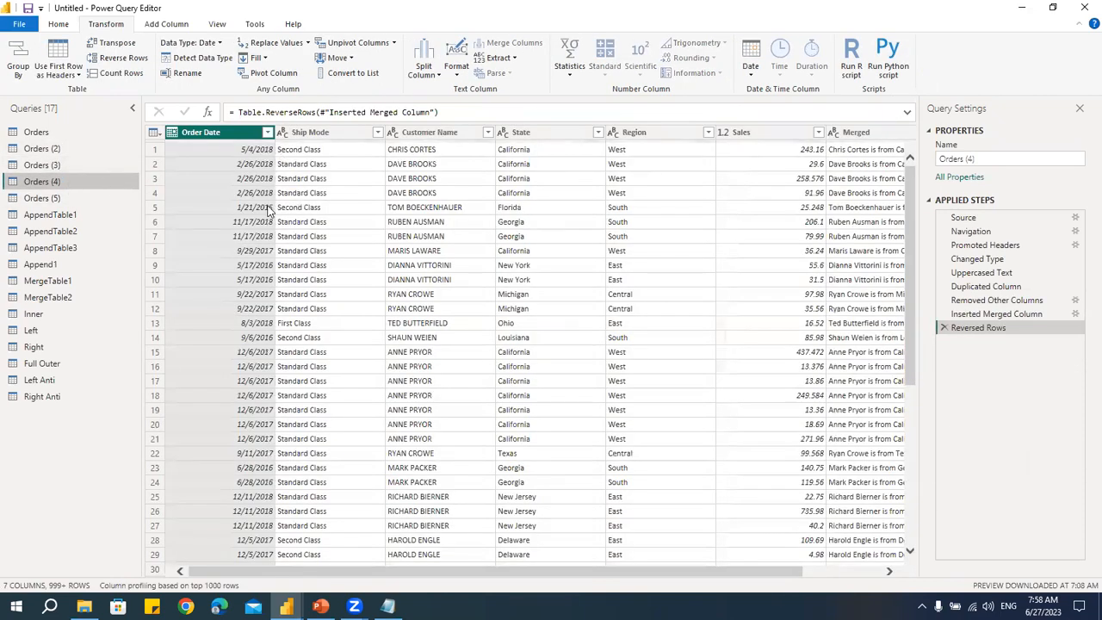
click(168, 25)
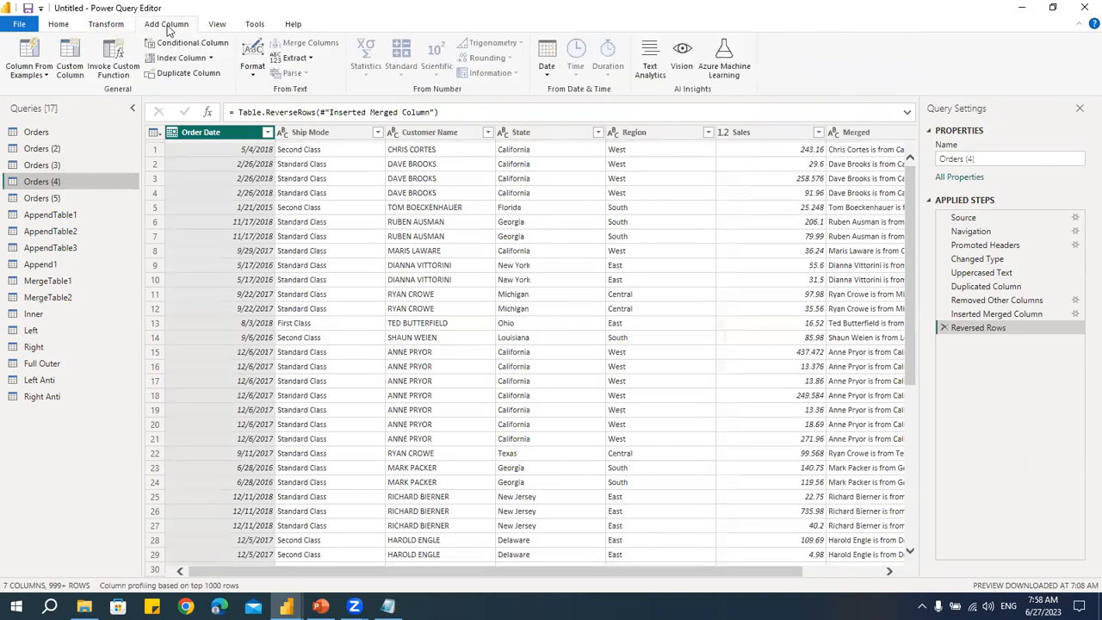
click(211, 58)
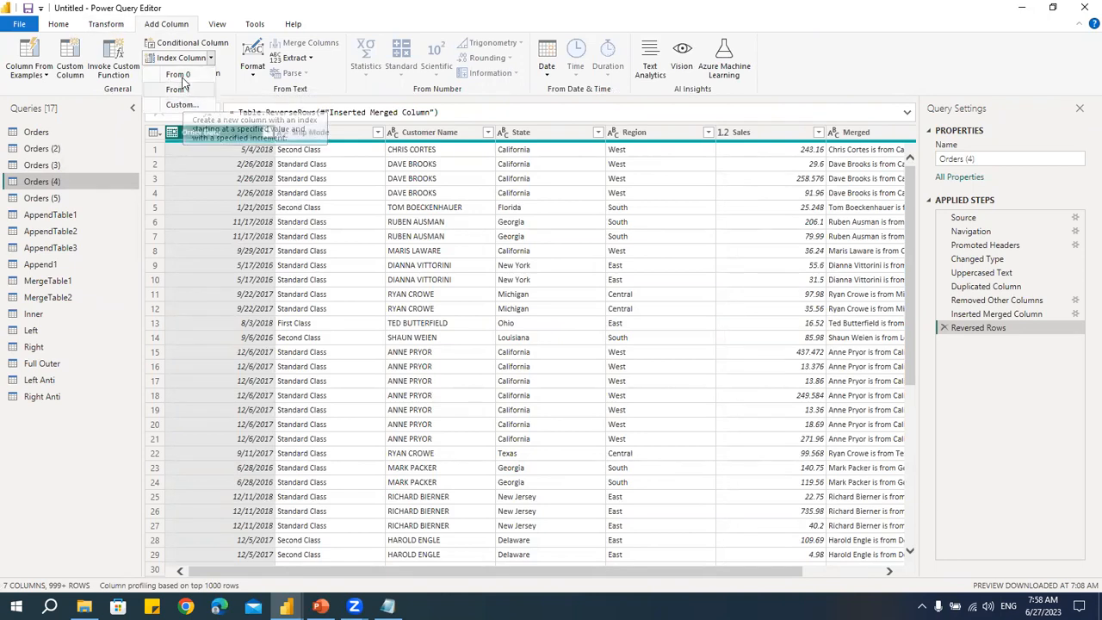
click(183, 76)
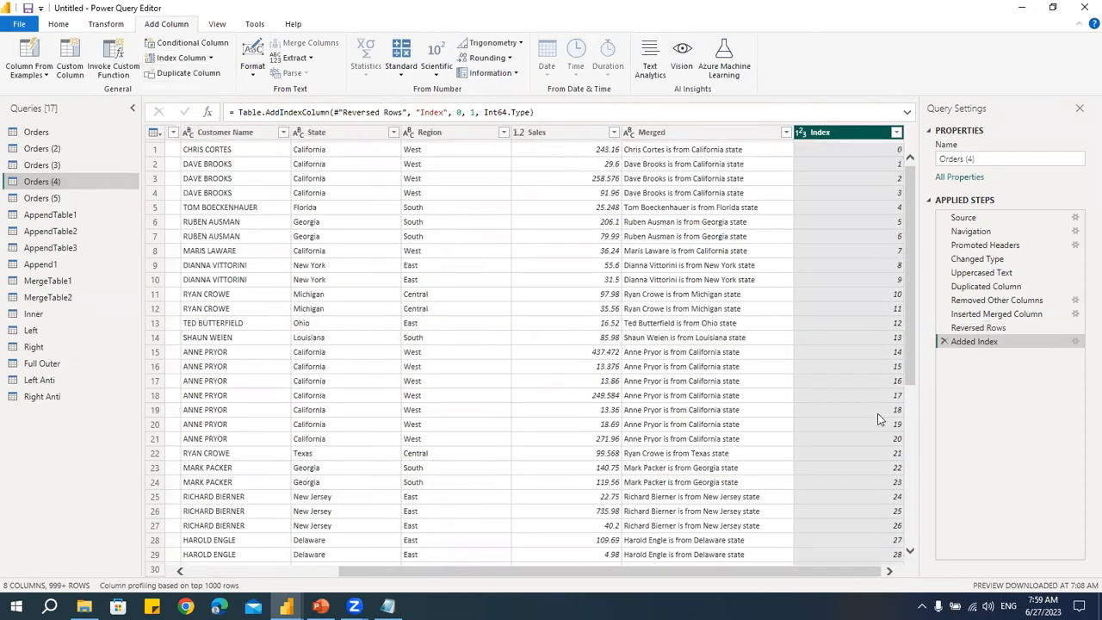
click(183, 58)
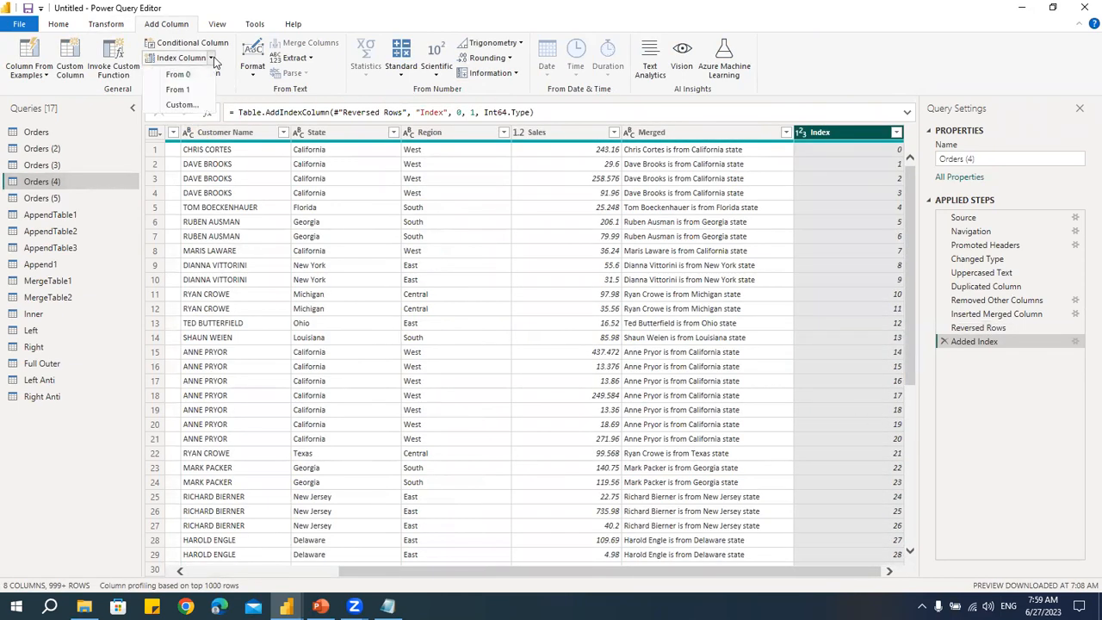
click(176, 90)
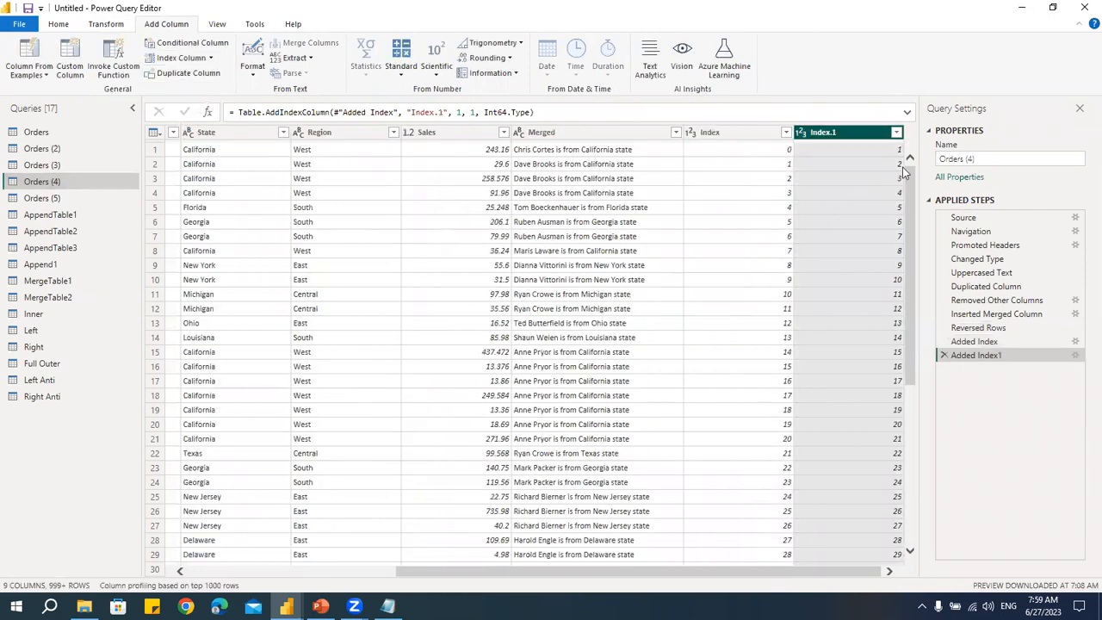
- Add a custom index column to Orders (4) with starting index 101 and increment 2
click(209, 58)
click(191, 107)
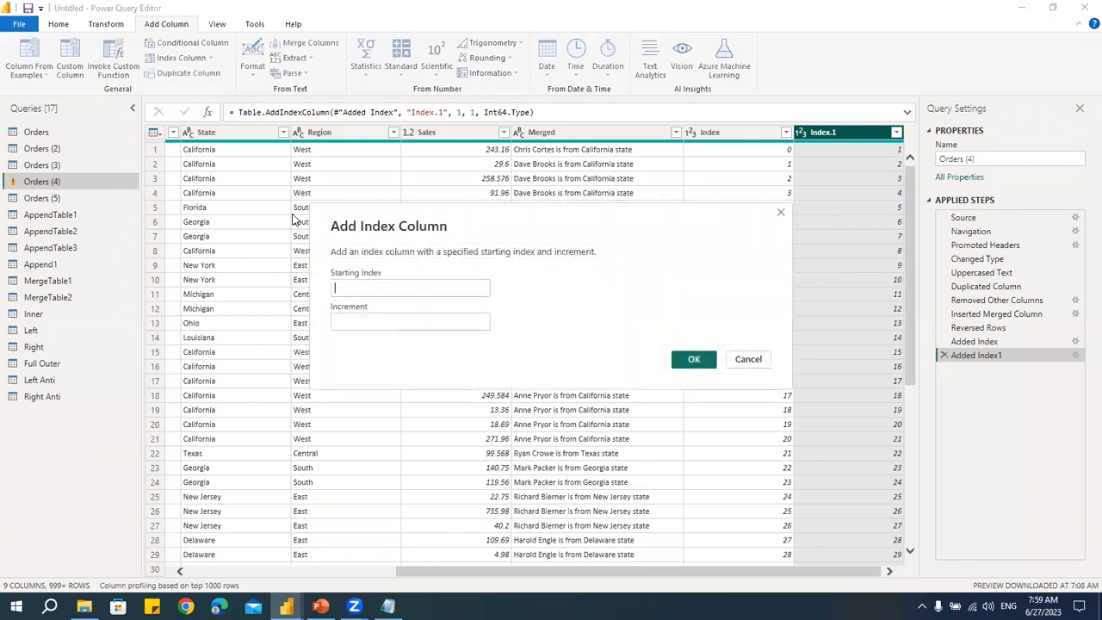
click(366, 287)
text(101)
key(Tab)
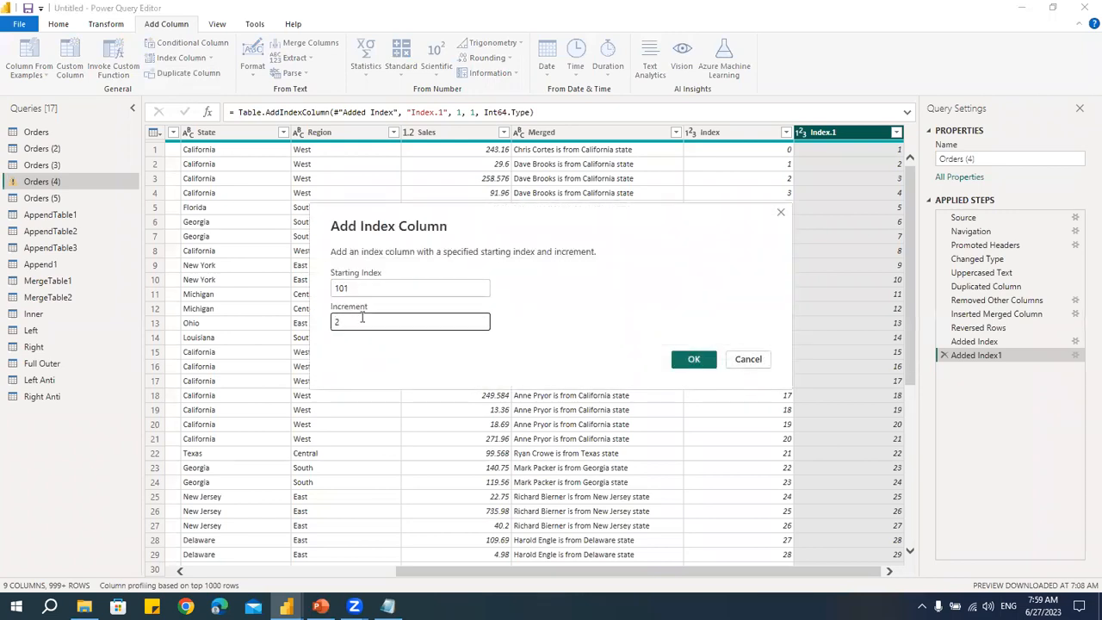
drag(342, 322, 300, 320)
click(692, 361)
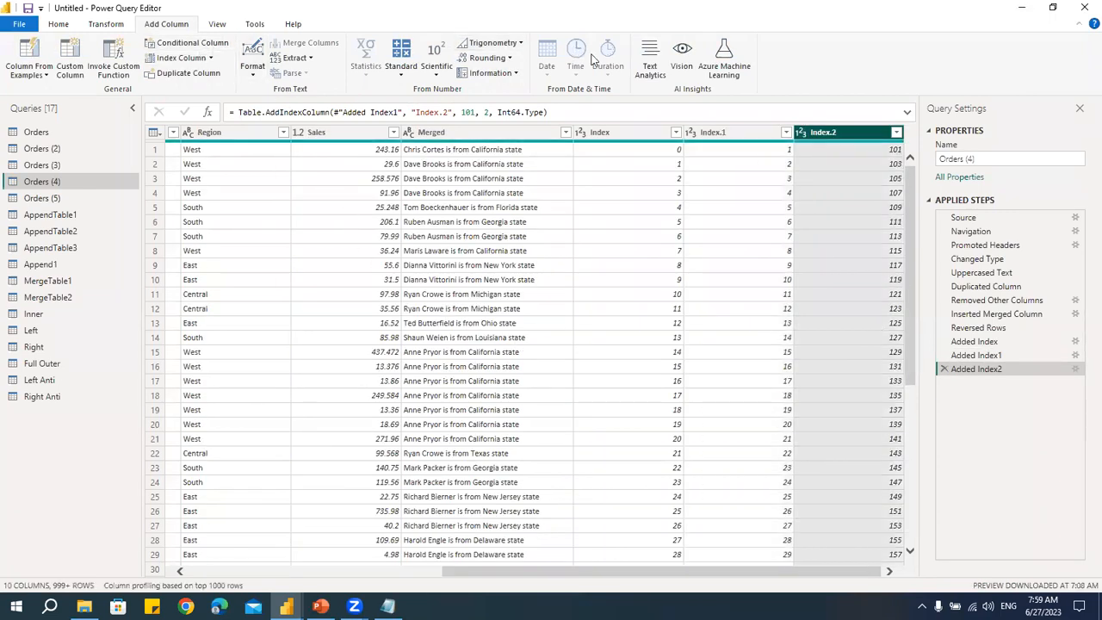
- Enable the column quality preview and open the Right query to examine its valid, error and empty statistics
click(220, 26)
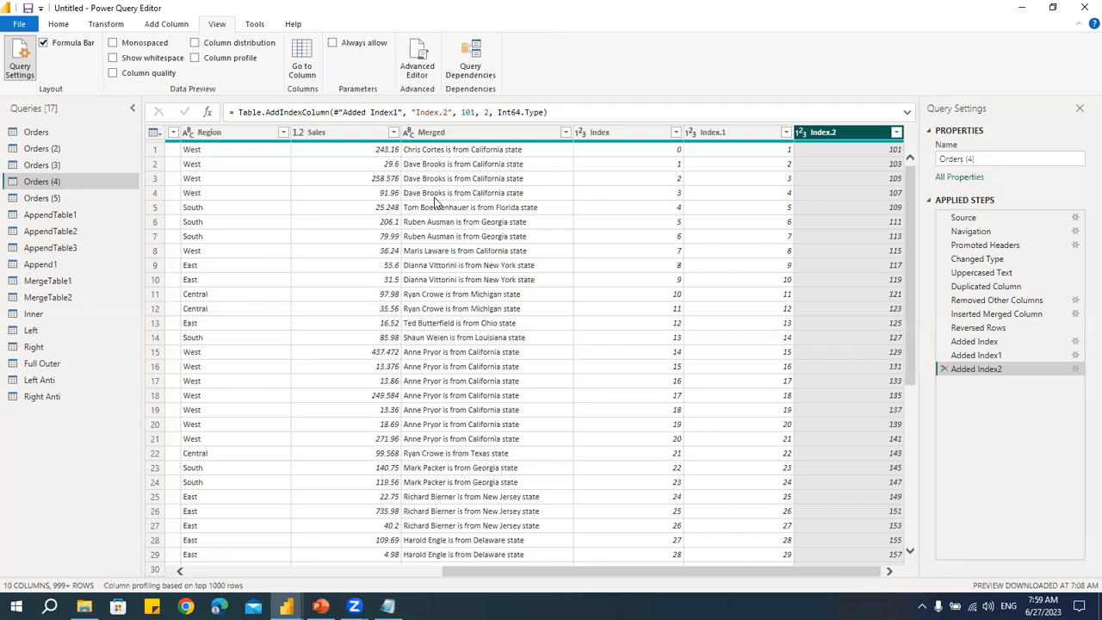
click(113, 74)
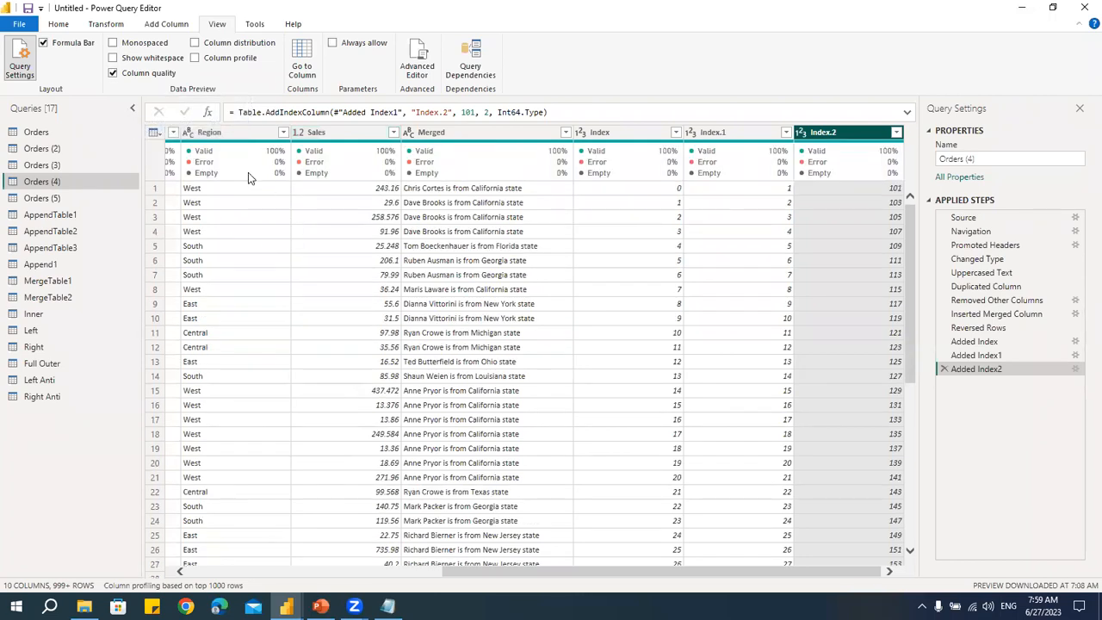
mouse_move(207, 162)
mouse_move(265, 157)
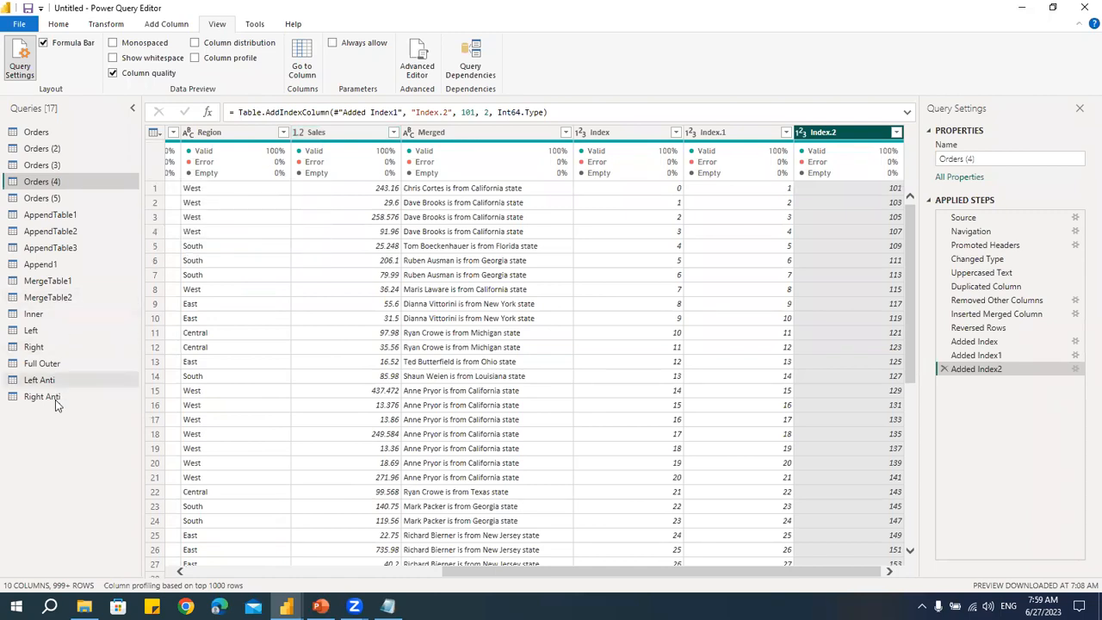
click(50, 349)
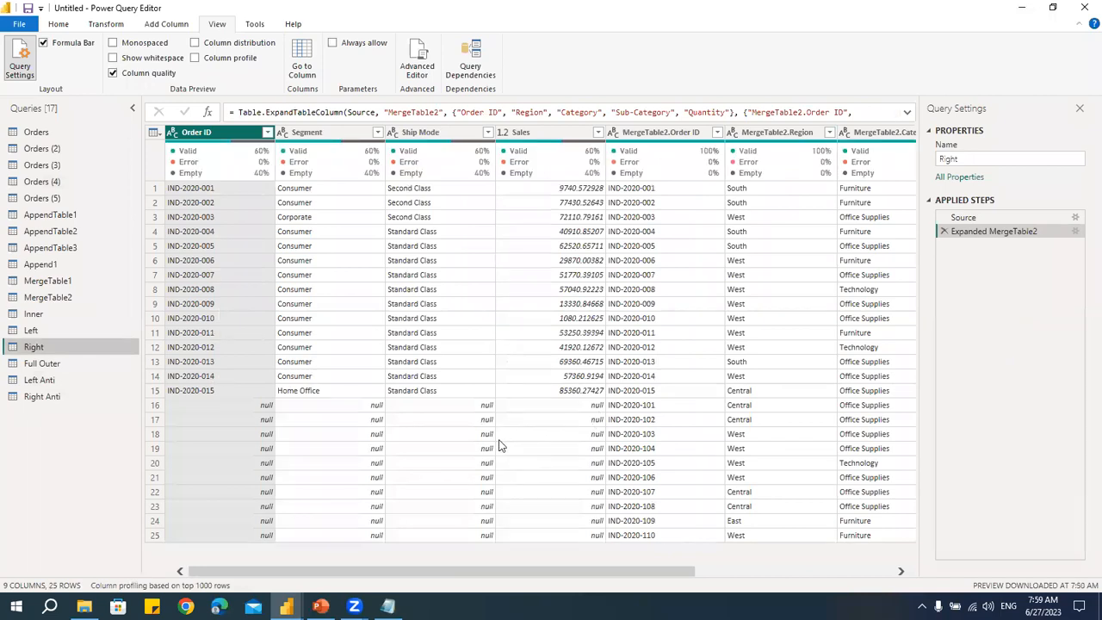
mouse_move(485, 172)
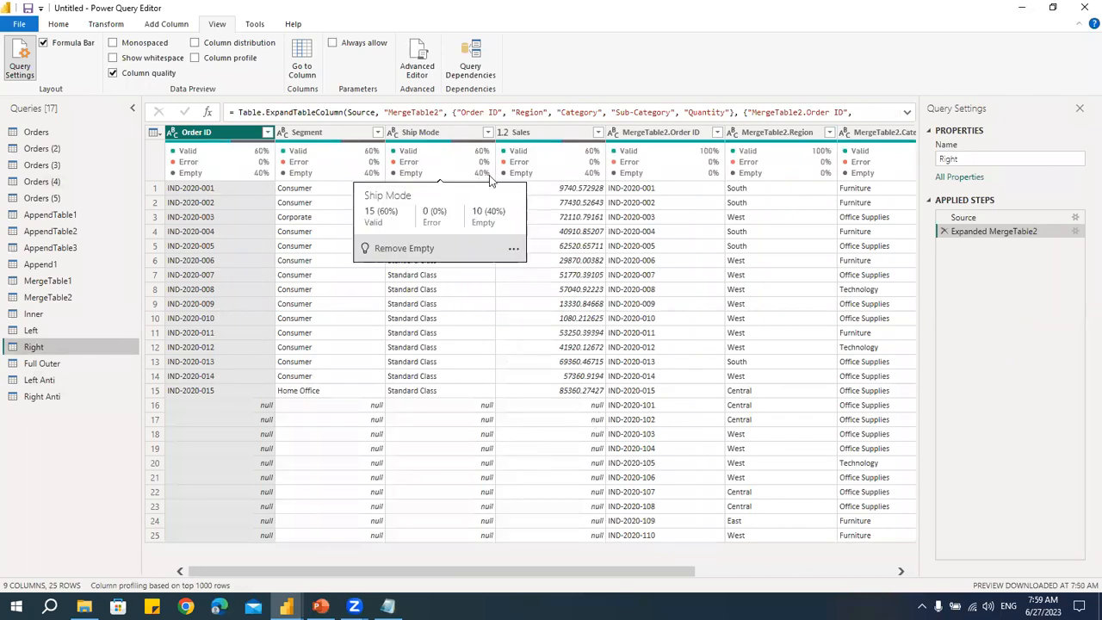
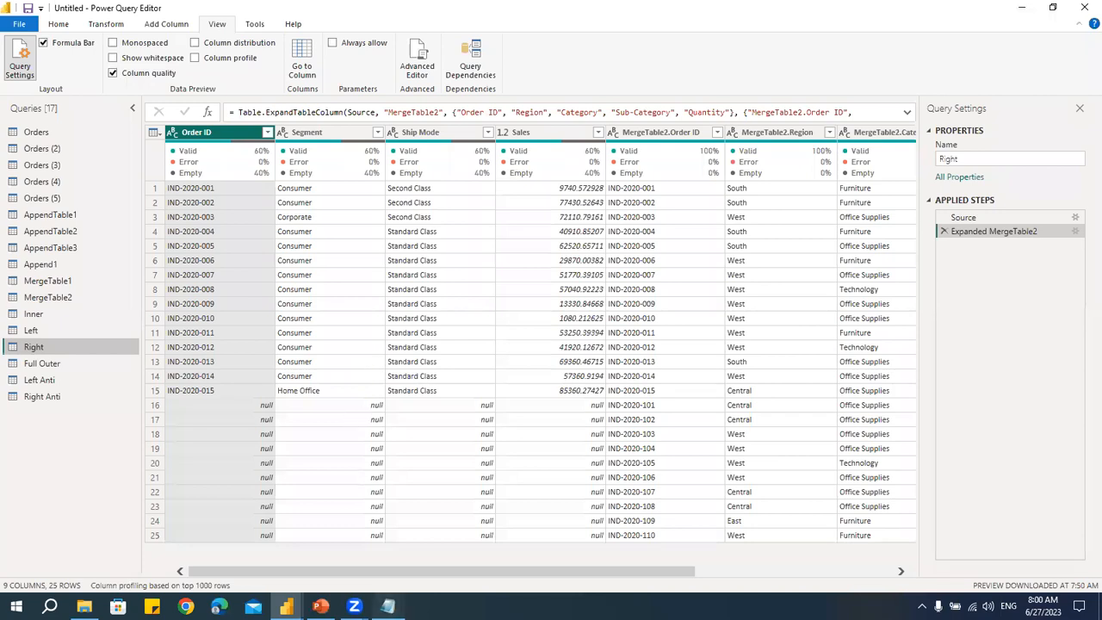
- Switch to Notepad, add the topics '9. Reverse Rows' and '10. Index' to the outline, then minimize it
click(389, 607)
key(Return)
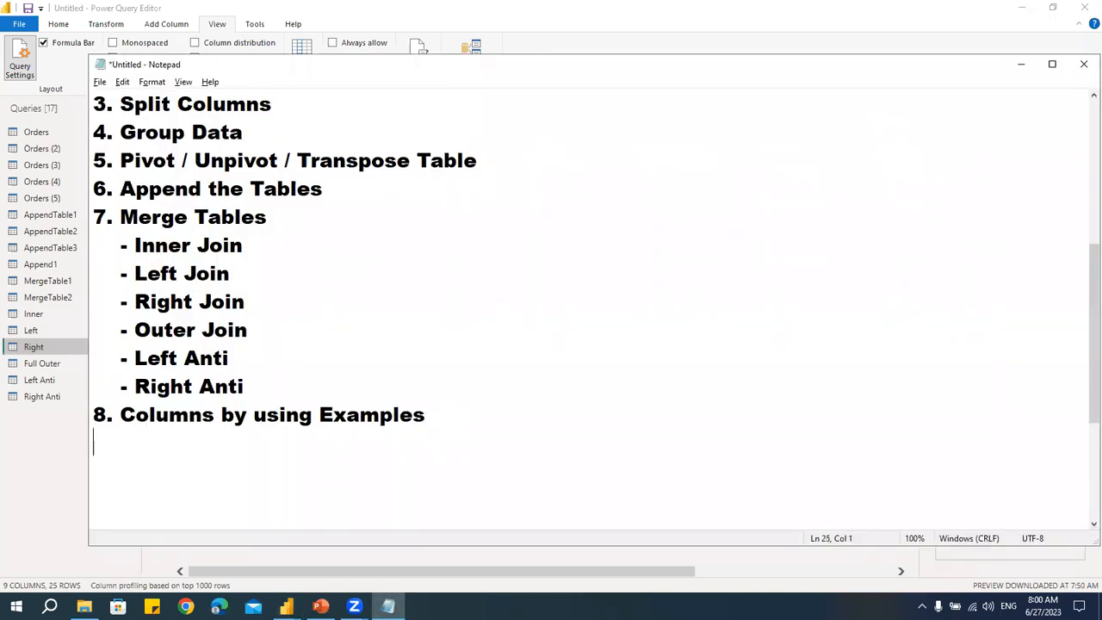
text(9. Re)
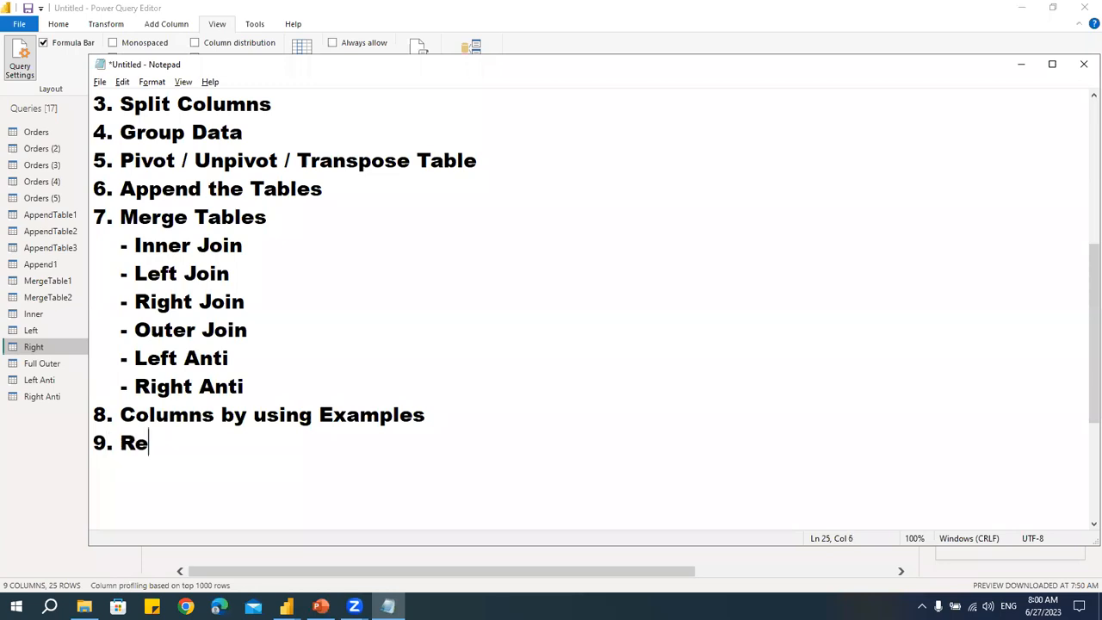
text(verse Rows)
key(Return)
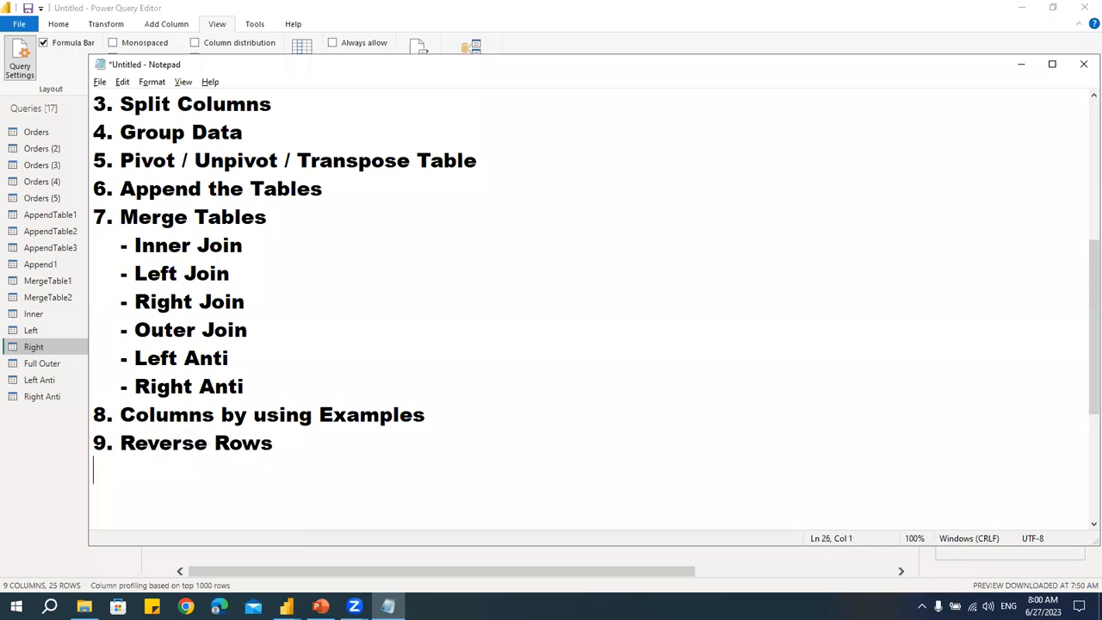
text(10. Index)
click(387, 284)
scroll(386, 293, up, 4)
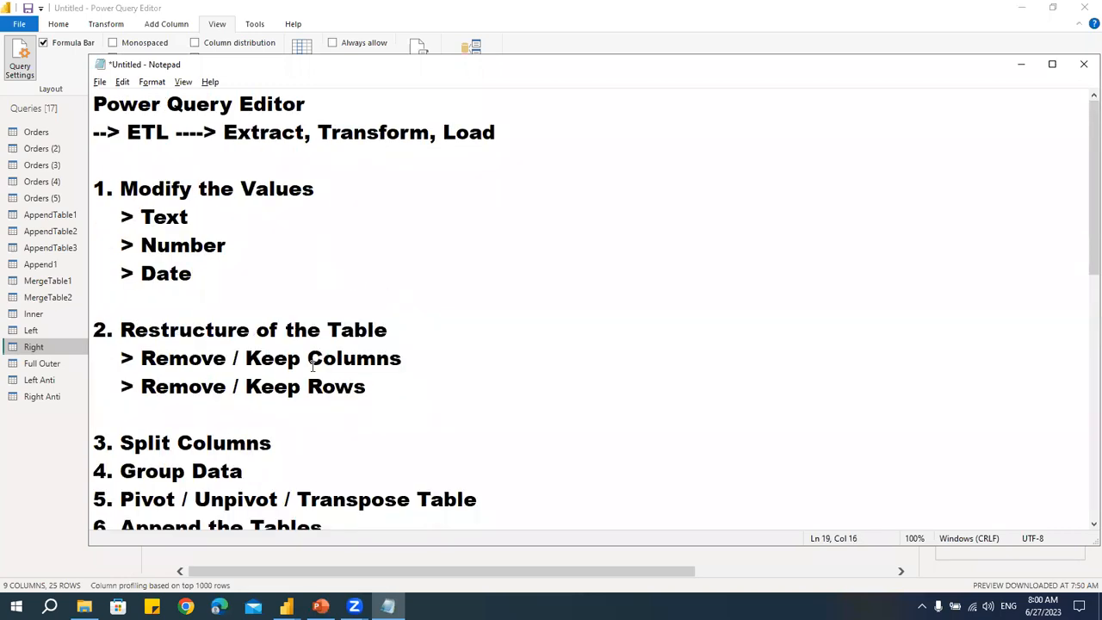
scroll(313, 366, down, 5)
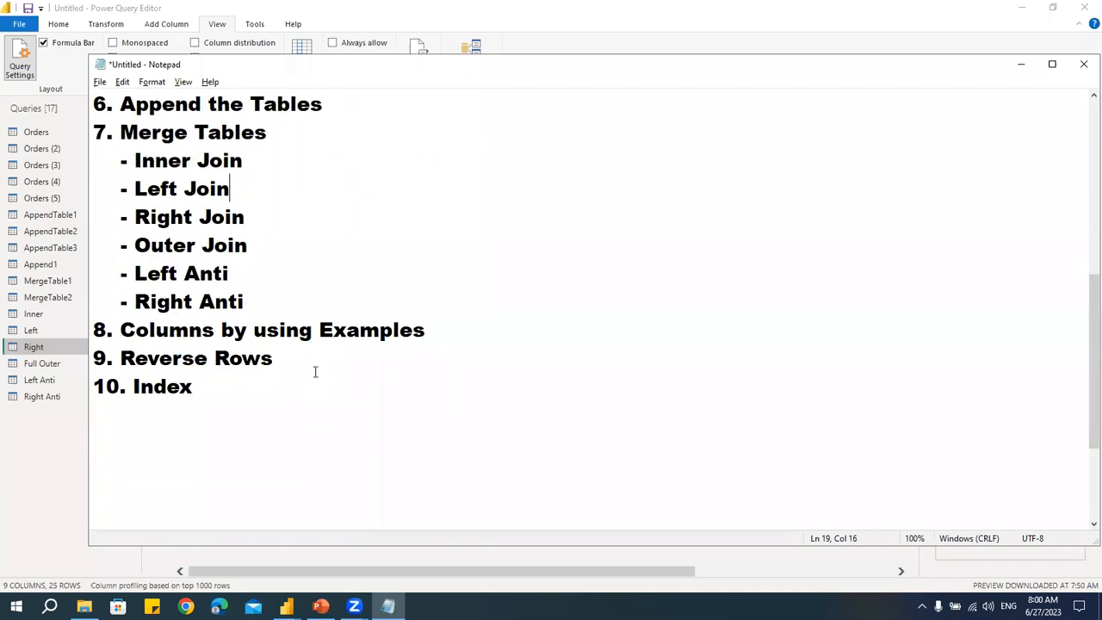
click(1023, 70)
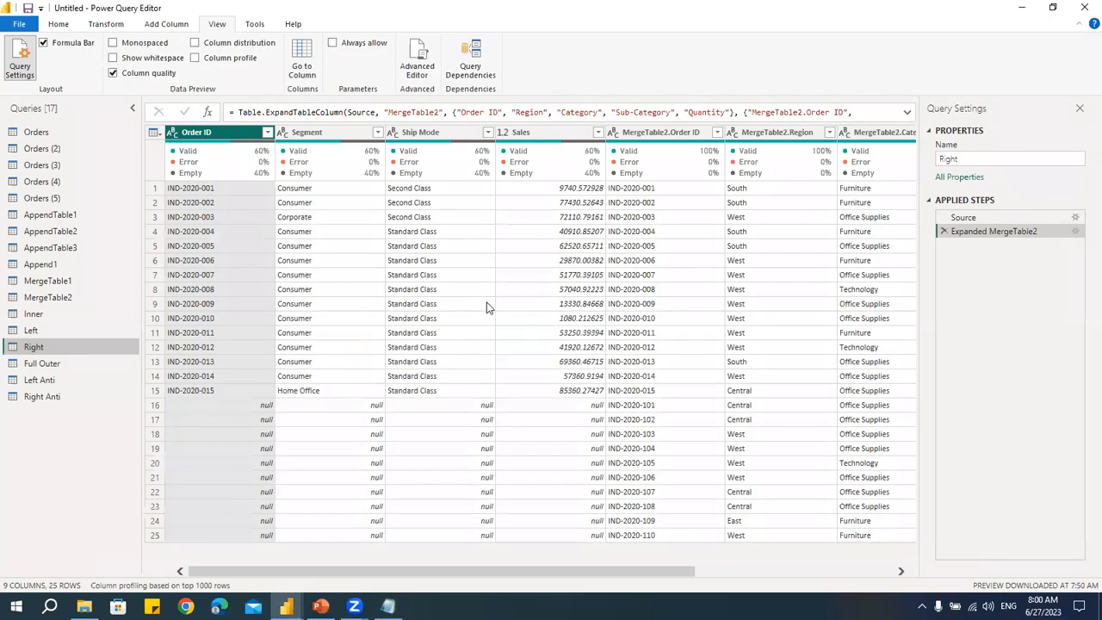
- Switch to Chrome and open it with the iTech Analytics Solutions profile
click(490, 306)
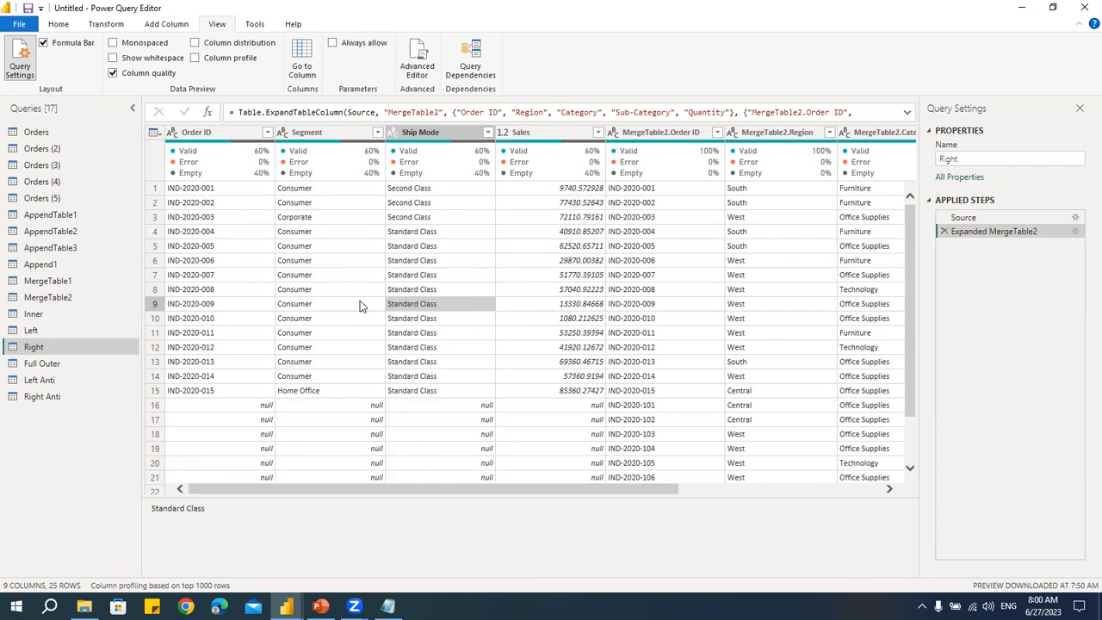
key(alt+Tab)
click(185, 606)
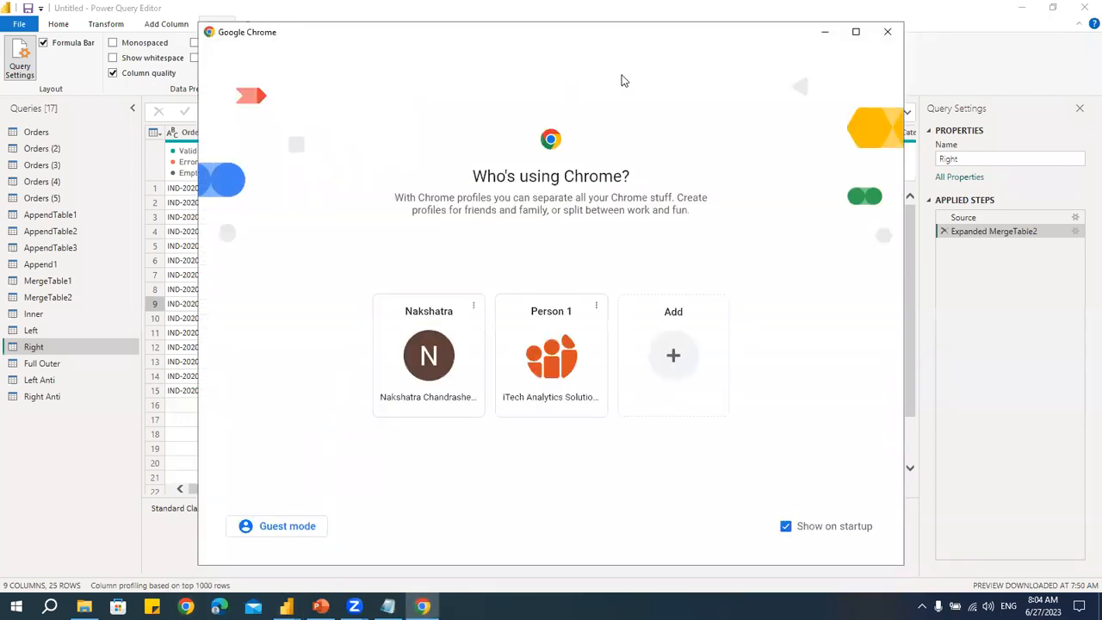
double_click(645, 32)
click(537, 377)
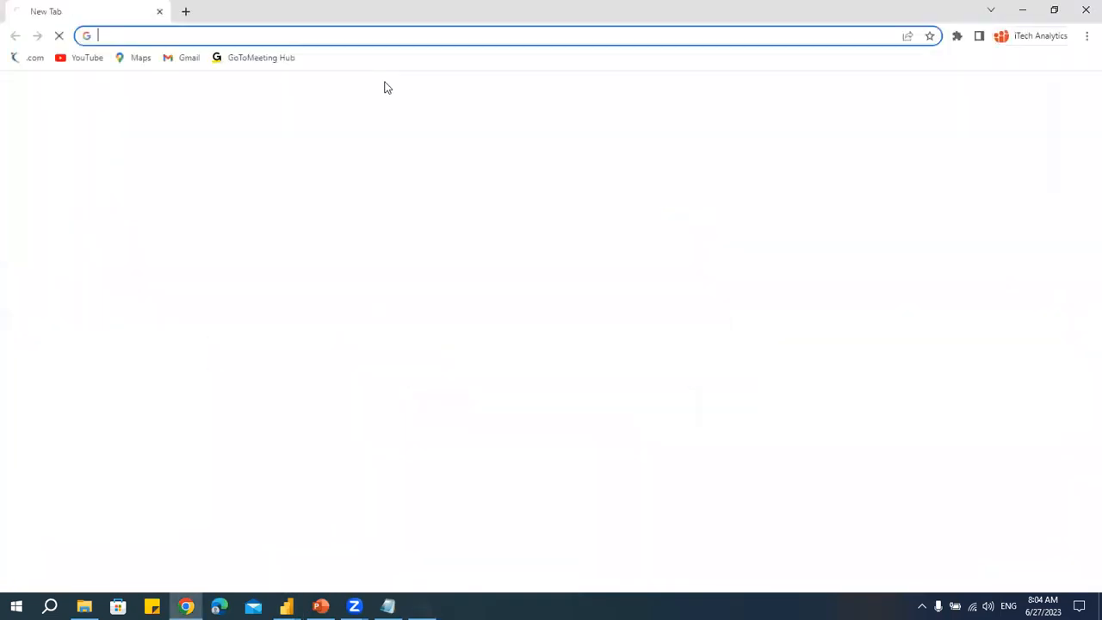
- Go to the itasinc.in website
click(319, 37)
text(it)
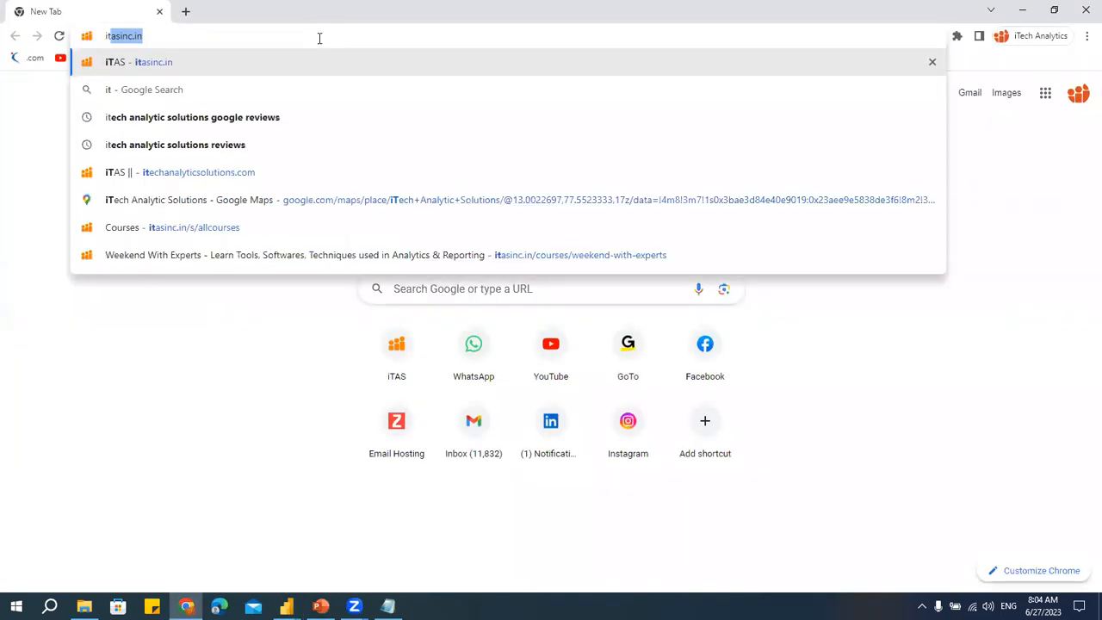
key(Return)
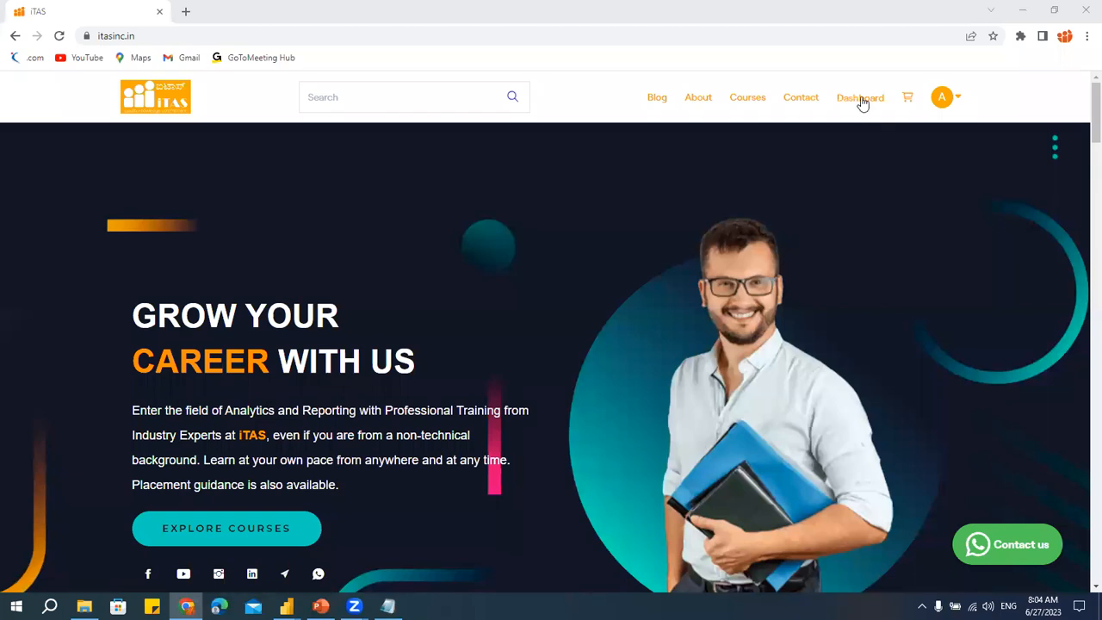
- Browse the Webinars course category and open the FREE LIVE TRAINING - DATA ANALYTICS WITH PLACEMENT GUIDANCE course page
click(747, 99)
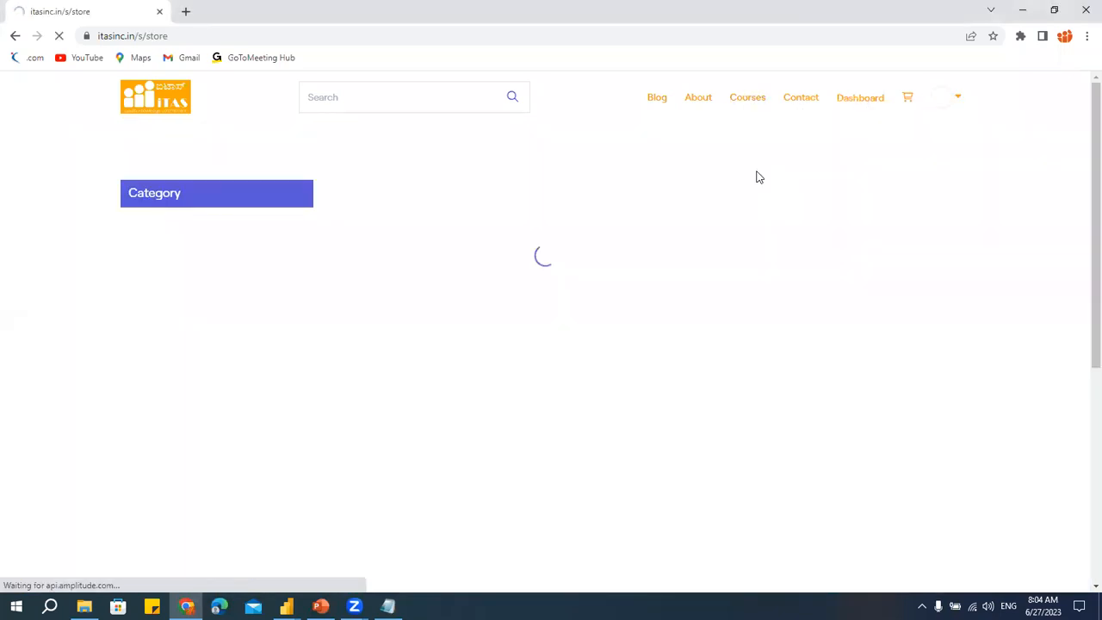
click(168, 194)
click(162, 327)
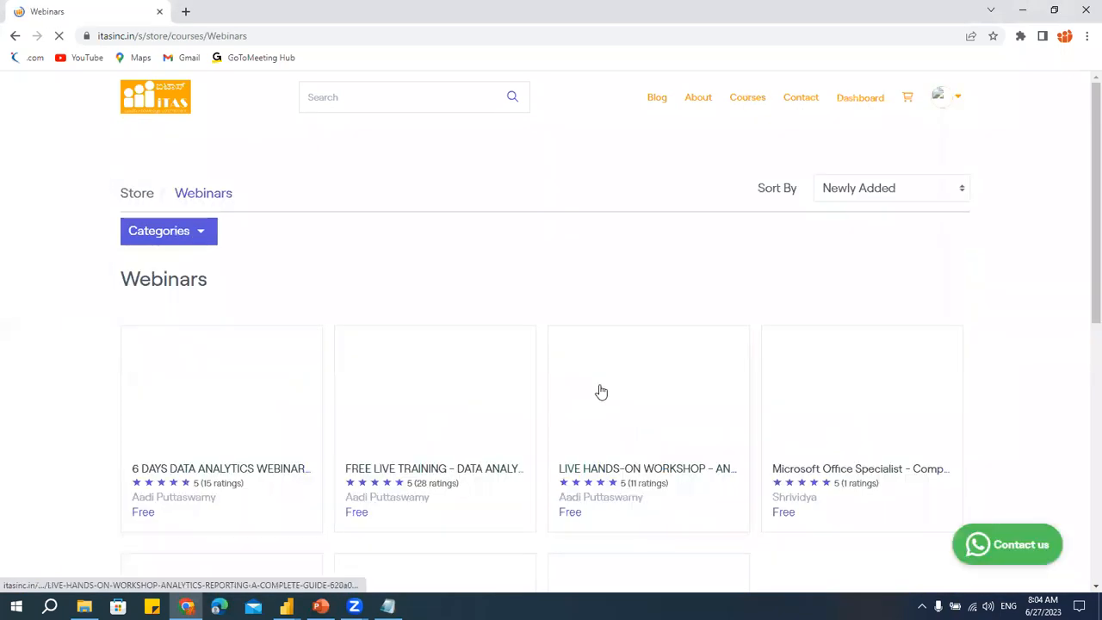
scroll(672, 433, down, 3)
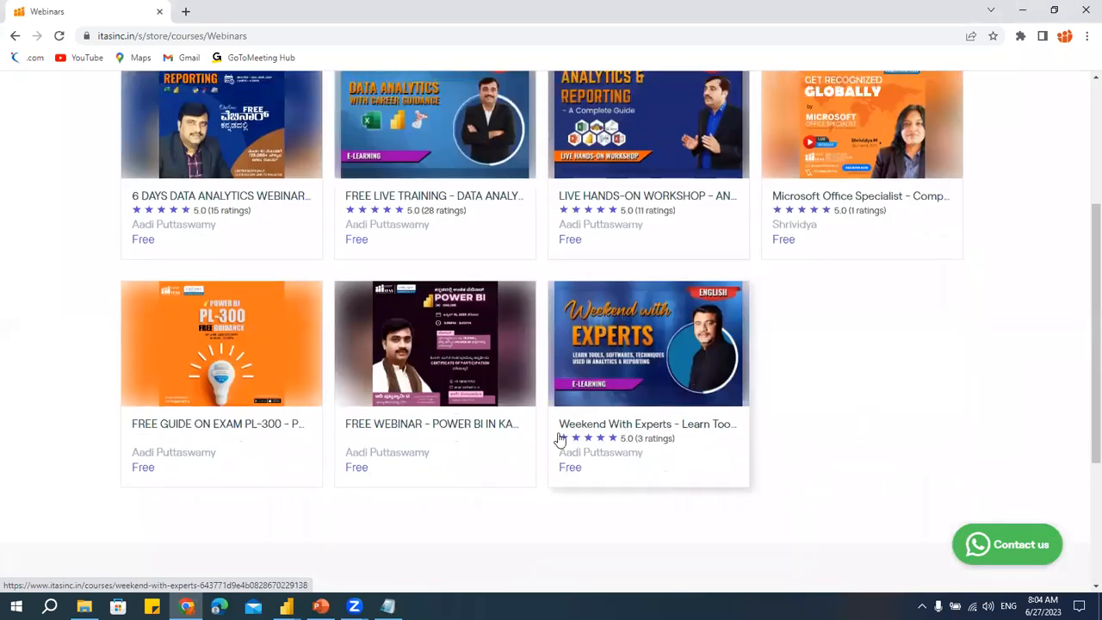
scroll(560, 439, up, 2)
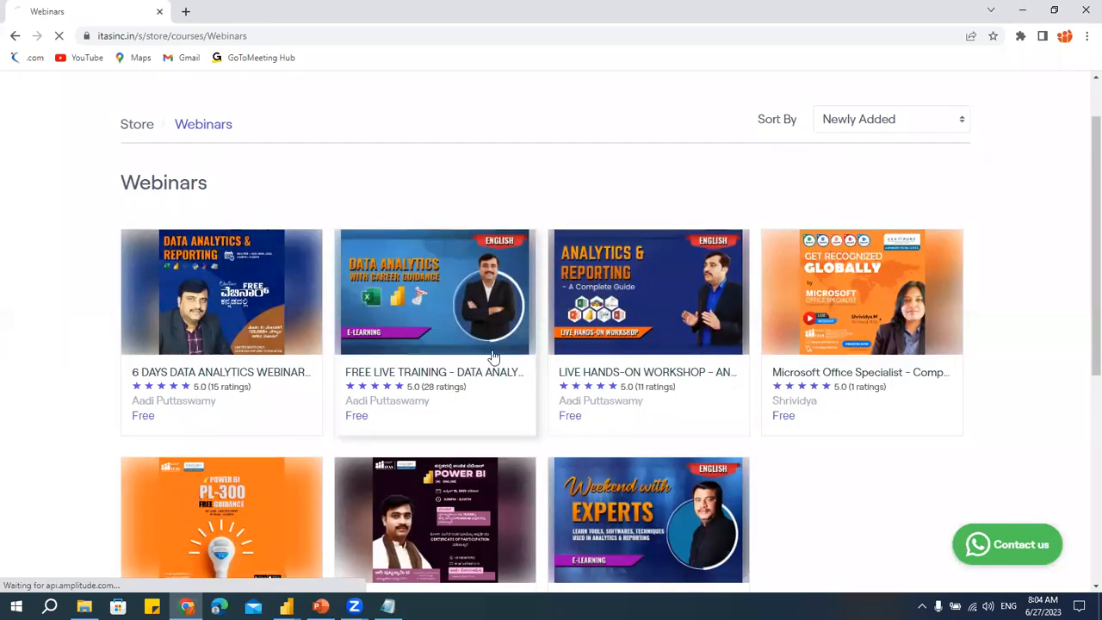
click(494, 357)
- Select the course page's URL in the address bar
click(485, 36)
click(485, 37)
drag(538, 35, 72, 41)
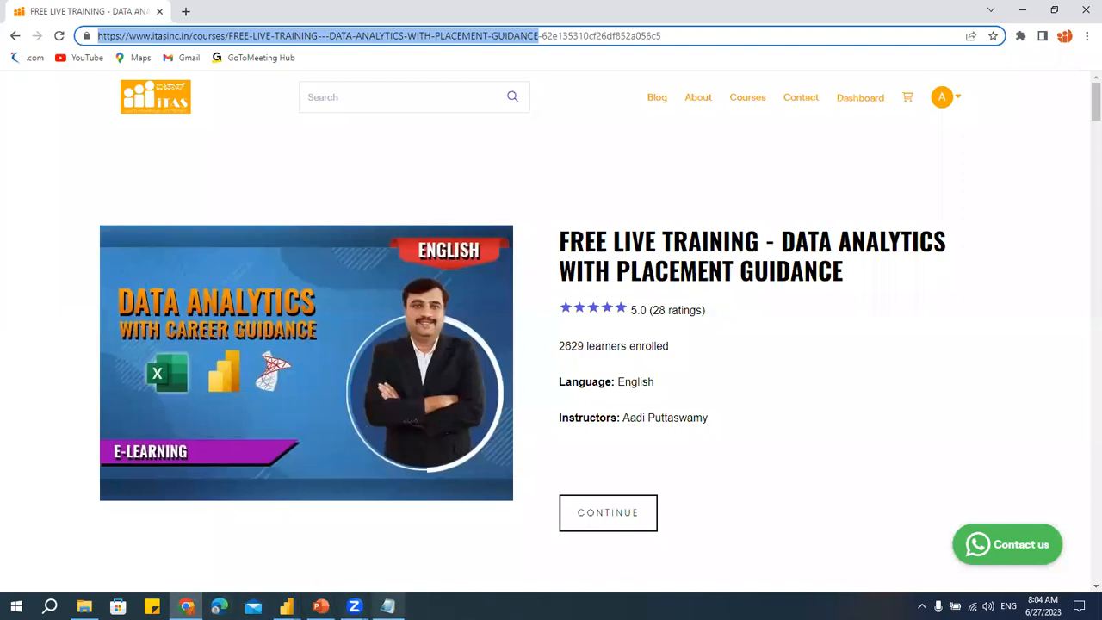
click(354, 606)
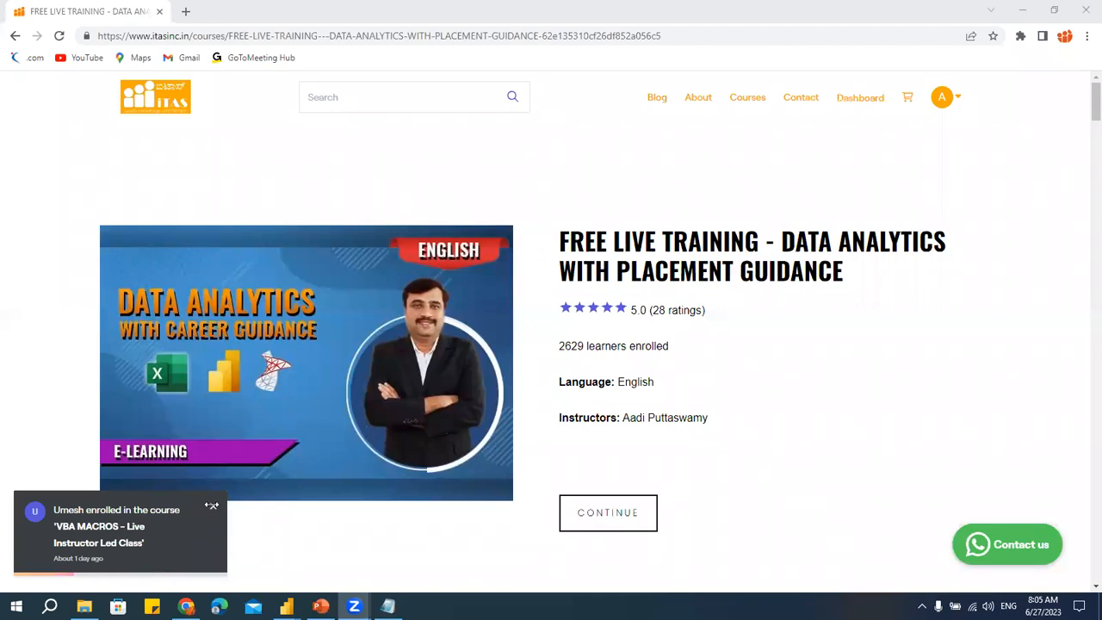
click(211, 508)
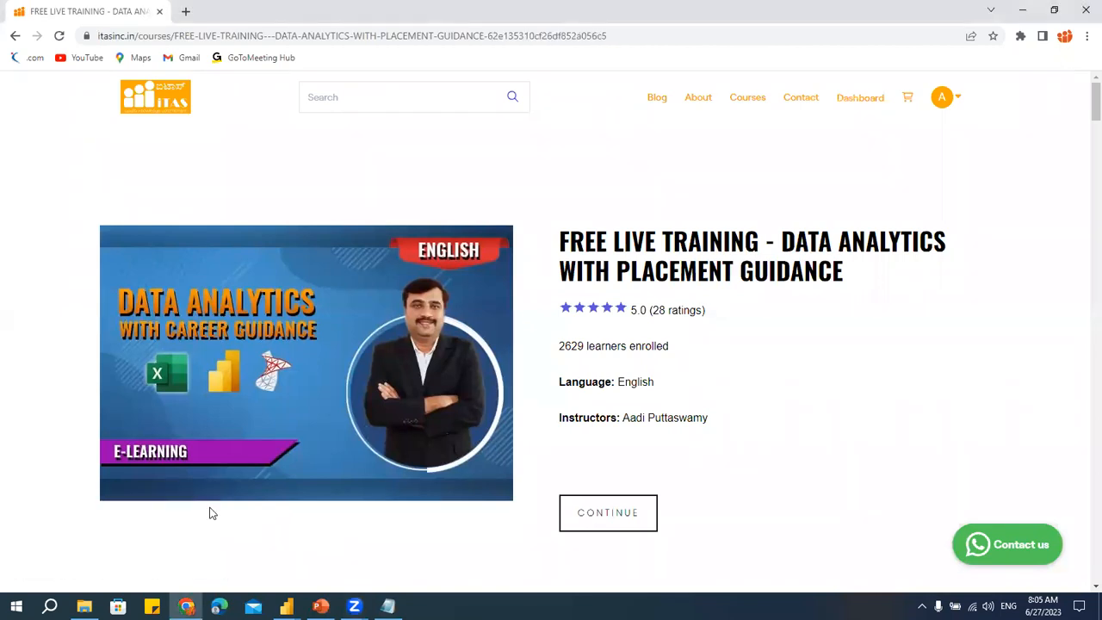
click(1033, 11)
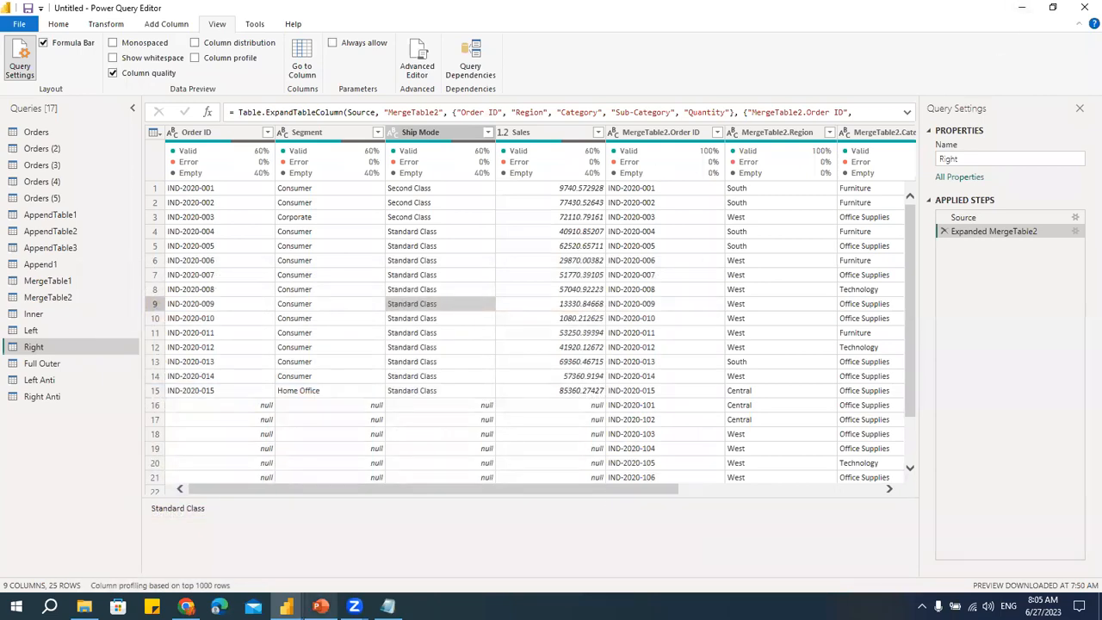
- Switch to PowerPoint and start the slide show from the current title slide
click(321, 606)
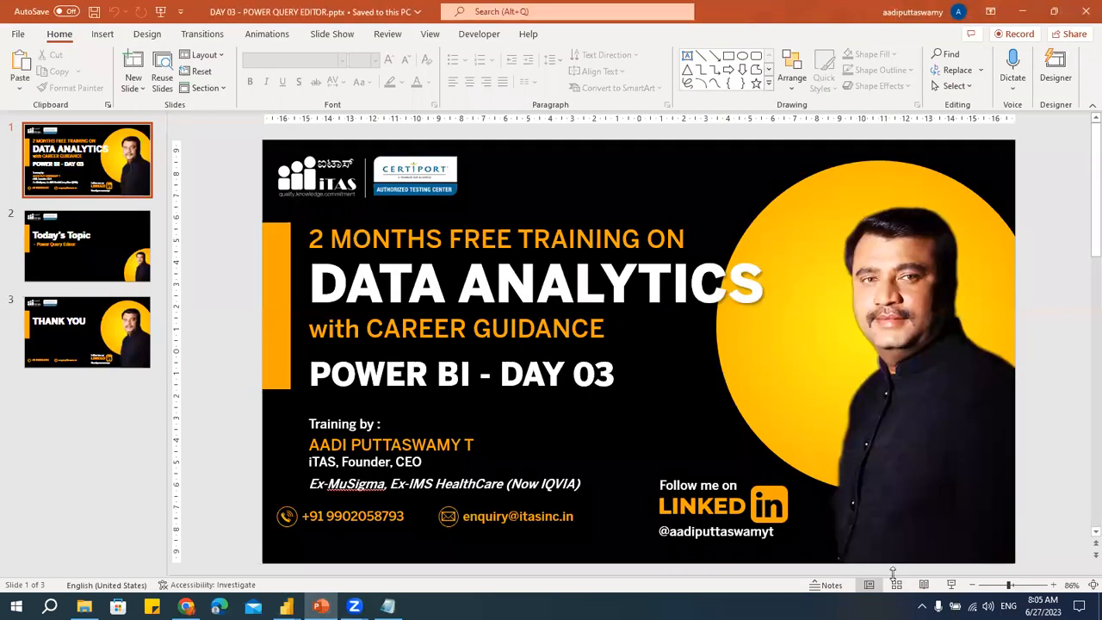
click(952, 585)
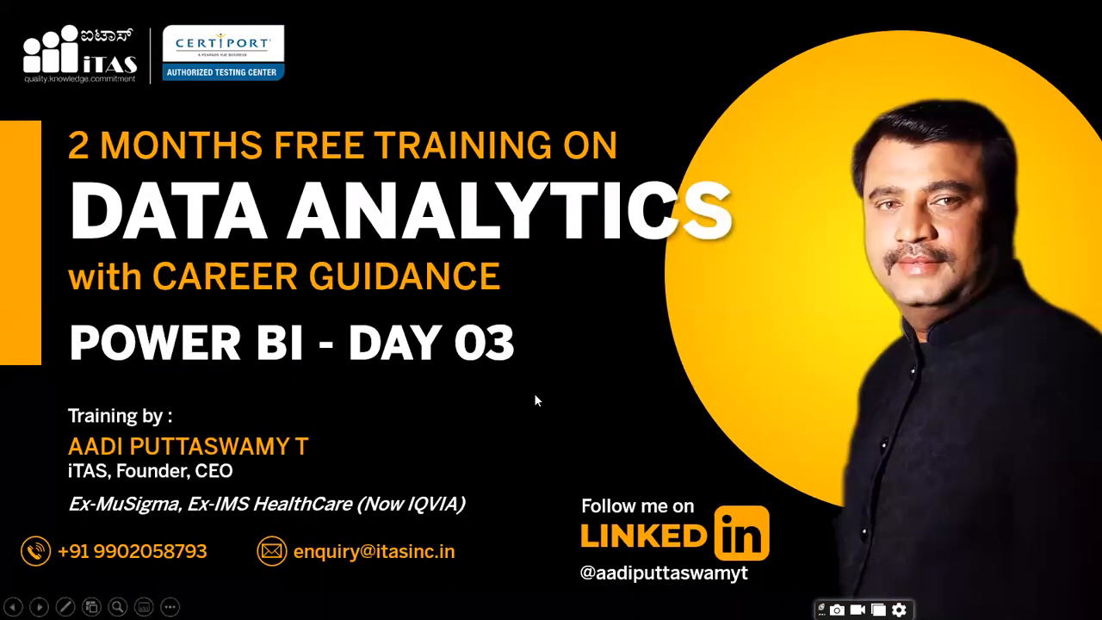